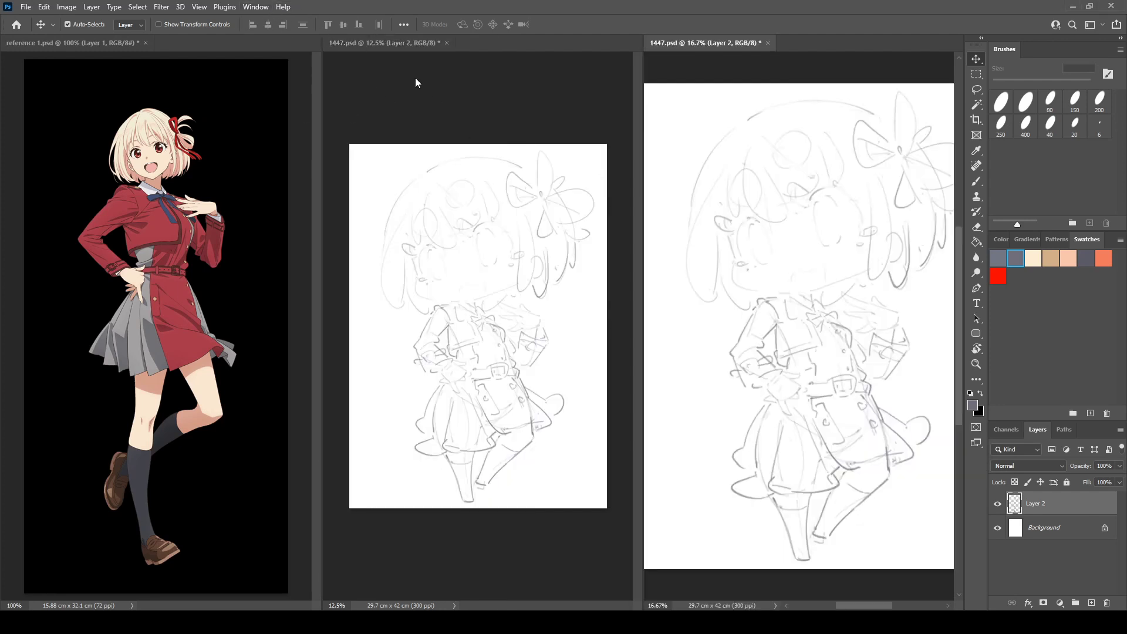
Zoom the overview window of 1447.psd out to 8.33%, widen the main drawing window and zoom it in to 33.3%
left_click(670, 67)
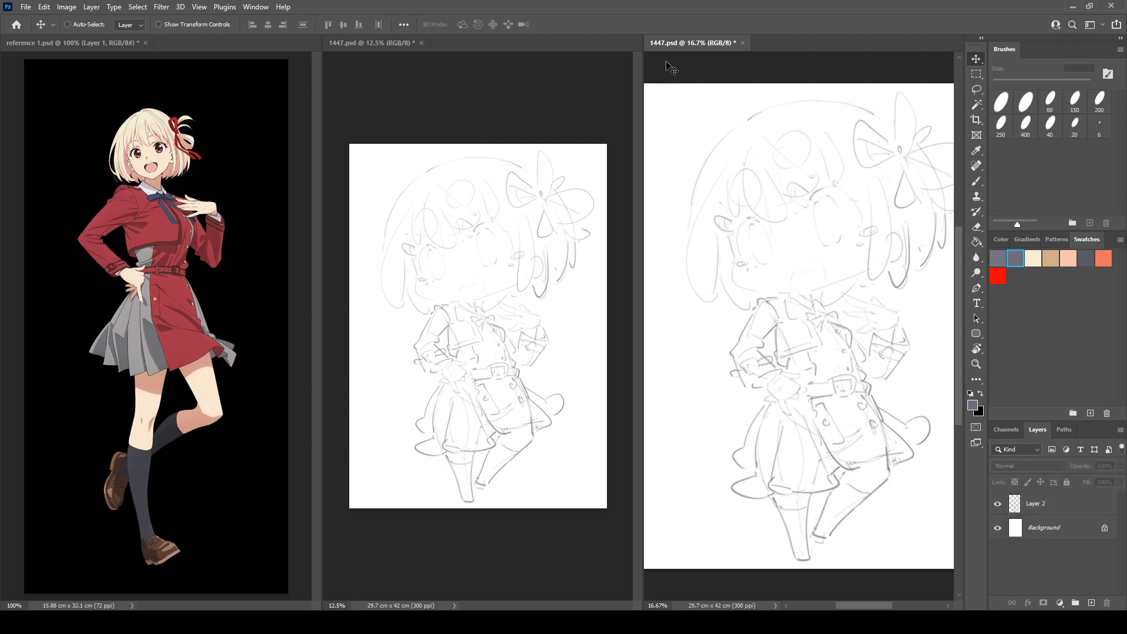
key("ctrl+minus")
key("ctrl+minus")
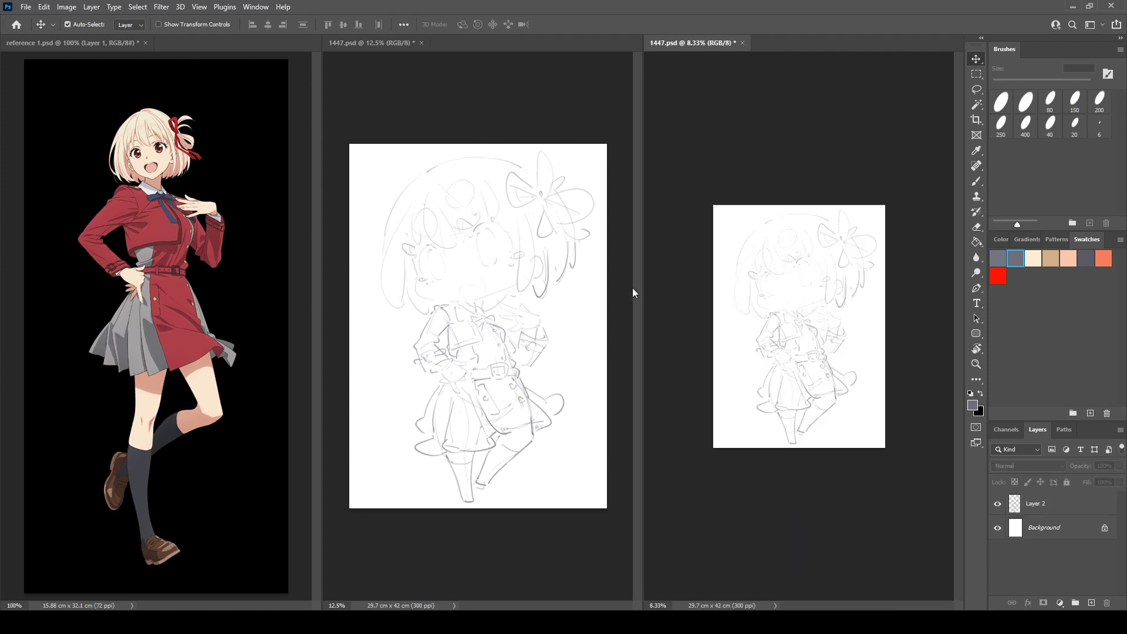
left_click_drag(642, 297, 758, 304)
key("ctrl+plus")
key("ctrl+plus")
key("ctrl+plus")
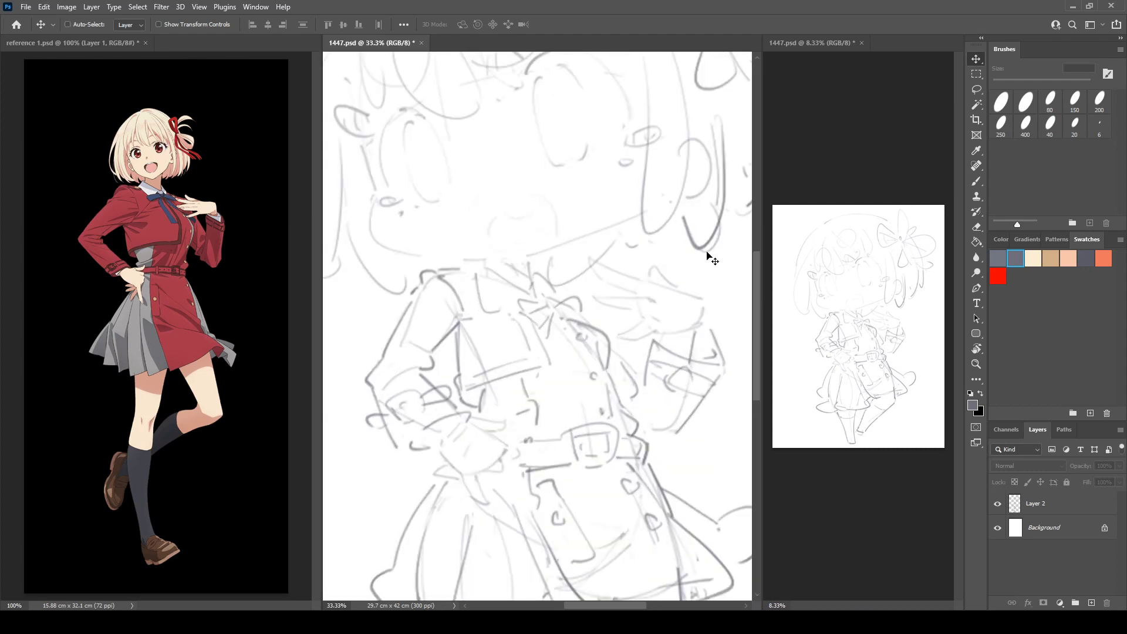
Fade the sketch on Layer 2 to 30% opacity, add a new layer above it and choose the 40 px brush
key("b")
scroll(532, 296, "up", 1)
key("ctrl+plus")
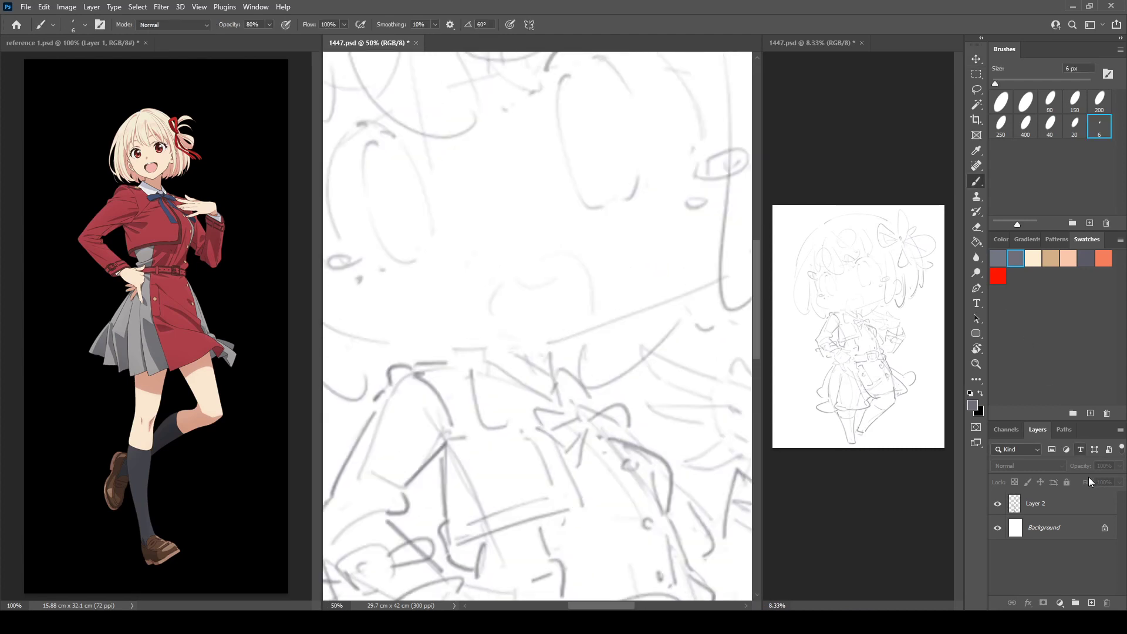
left_click(1090, 510)
left_click_drag(1114, 473, 1082, 481)
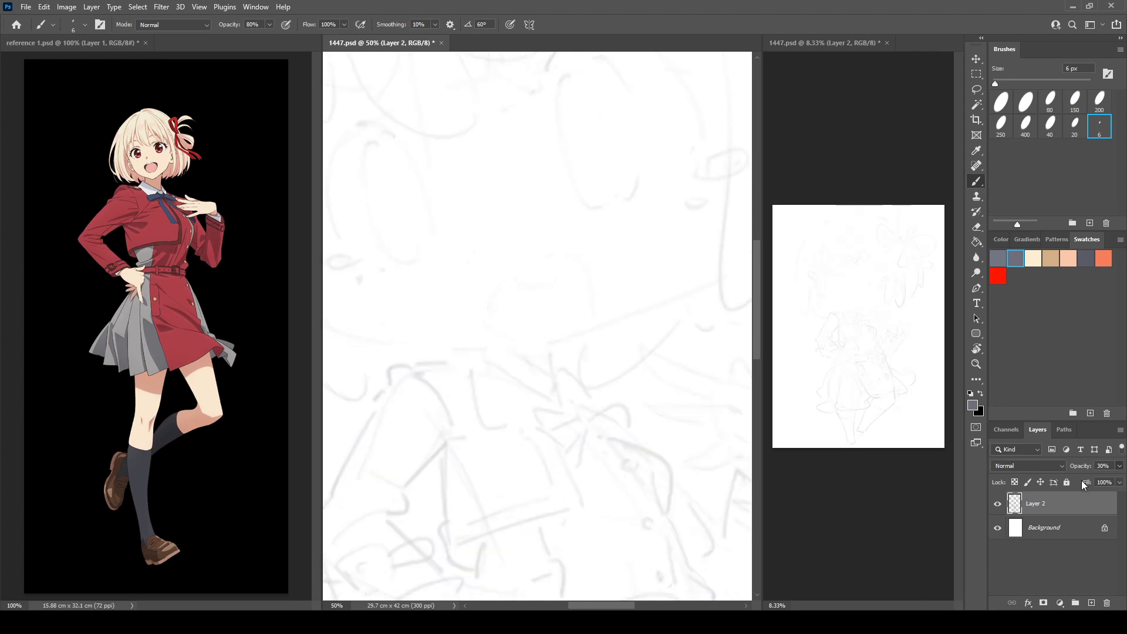
left_click(1092, 604)
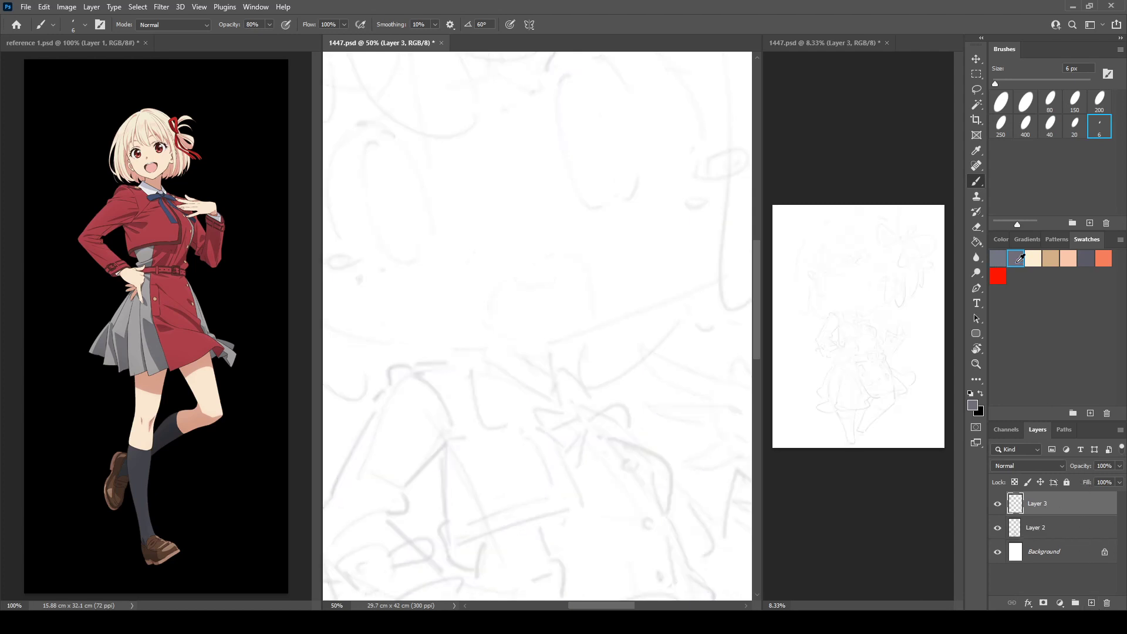
left_click(1047, 137)
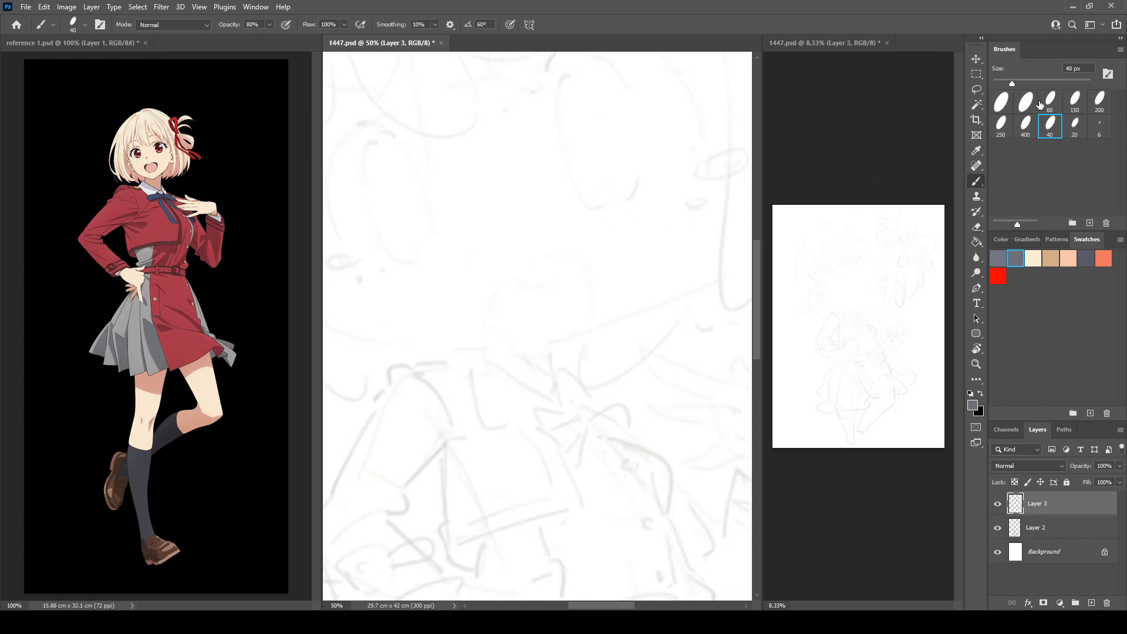
Ink the large inner eyelash of the character's right-hand eye as a leaf shape filled with hatching
key("r")
mouse_move(532, 235)
left_mouse_down()
mouse_move(546, 345)
mouse_move(518, 102)
mouse_move(523, 186)
mouse_move(498, 228)
mouse_move(531, 261)
left_mouse_up()
key("b")
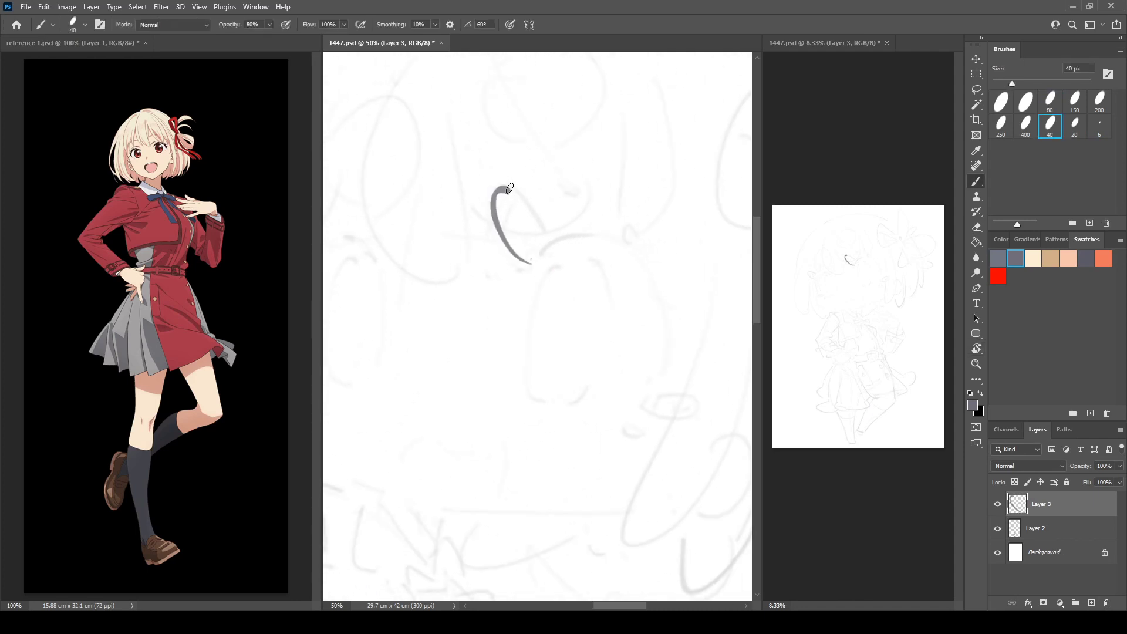
left_click_drag(510, 188, 541, 233)
key("ctrl+z")
left_click_drag(515, 189, 547, 249)
mouse_move(506, 187)
left_mouse_down()
mouse_move(503, 222)
mouse_move(527, 257)
left_mouse_up()
left_click_drag(539, 242, 538, 249)
Ink the arched upper lid of the right-hand eye and the small hatched lash above it
key("r")
mouse_move(582, 170)
left_mouse_down()
mouse_move(589, 122)
mouse_move(483, 199)
mouse_move(546, 160)
mouse_move(576, 165)
left_mouse_up()
key("ctrl+z")
left_click_drag(481, 200, 583, 156)
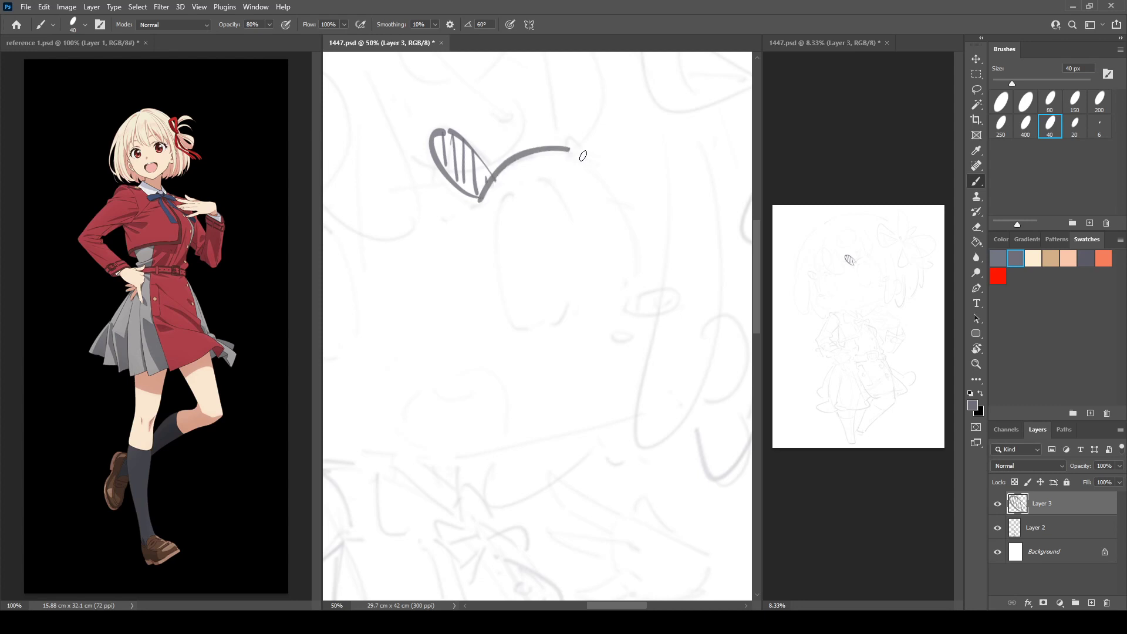
key("ctrl+z")
mouse_move(481, 201)
left_mouse_down()
mouse_move(516, 167)
mouse_move(590, 178)
mouse_move(567, 160)
mouse_move(569, 134)
left_mouse_up()
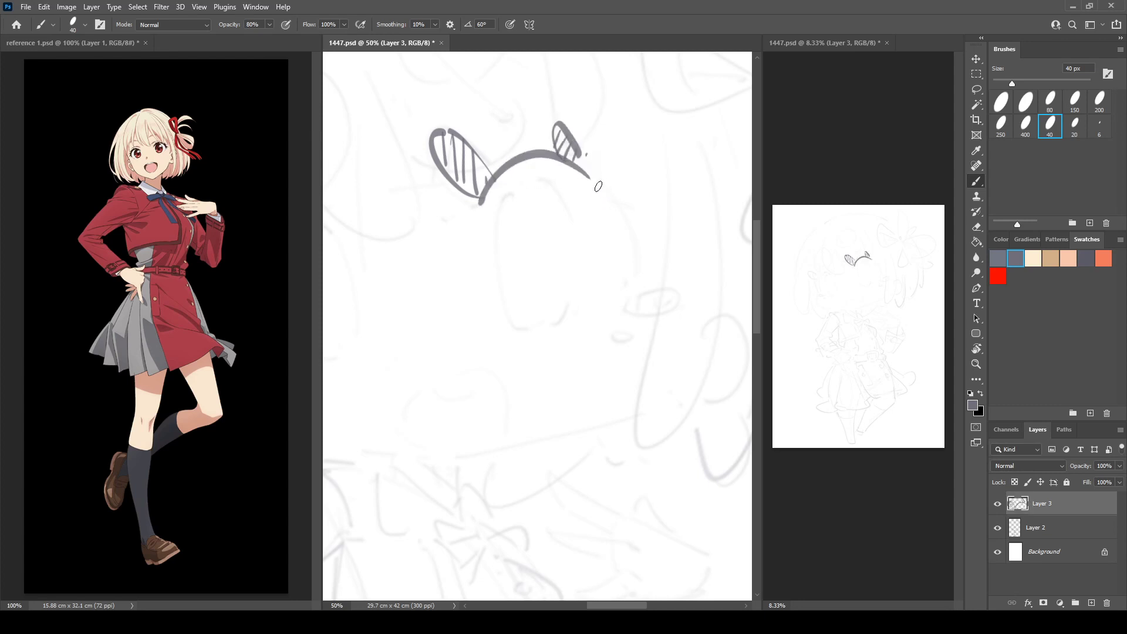
Ink the outer curve of the right-hand eye and its hatched lashes at the outer corner
left_click_drag(598, 186, 624, 286)
key("ctrl+z")
mouse_move(600, 183)
left_mouse_down()
mouse_move(626, 244)
mouse_move(622, 284)
left_mouse_up()
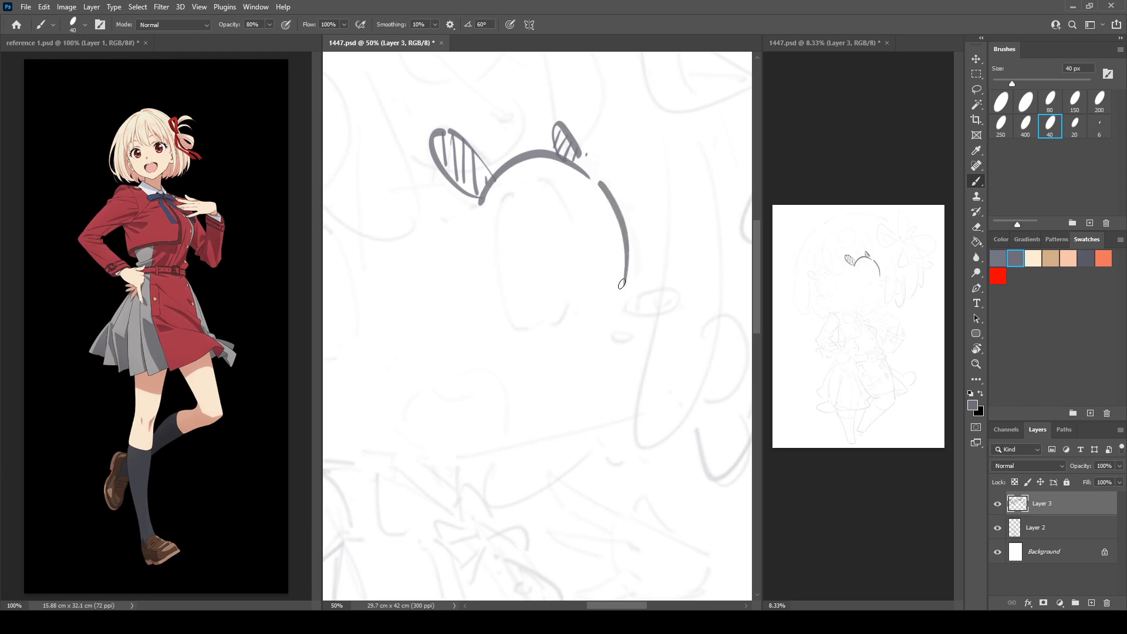
key("r")
left_click_drag(642, 175, 625, 167)
mouse_move(623, 278)
left_mouse_down()
mouse_move(646, 291)
mouse_move(629, 284)
mouse_move(661, 266)
mouse_move(625, 322)
left_mouse_up()
left_click_drag(616, 333, 622, 333)
Ink the hatched outer eyelash of the left-hand eye, following the faded sketch
key("space")
mouse_move(492, 202)
left_mouse_down()
mouse_move(629, 179)
mouse_move(621, 164)
mouse_move(607, 215)
mouse_move(620, 237)
mouse_move(655, 196)
left_mouse_up()
key("r")
key("space")
key("r")
left_click_drag(514, 170, 502, 181)
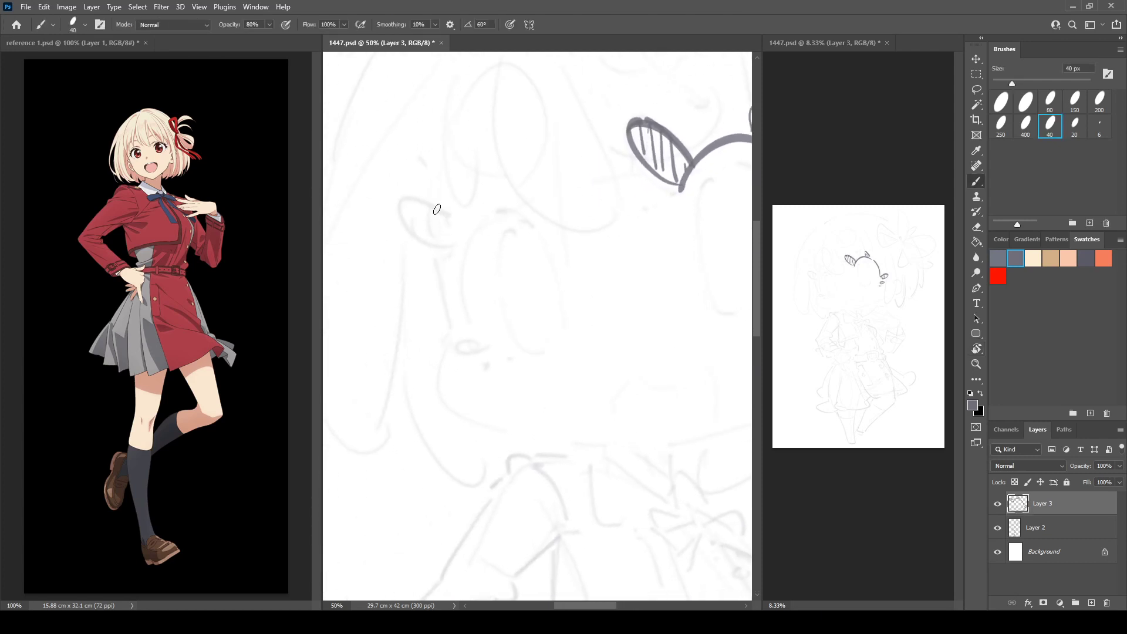
mouse_move(453, 226)
left_mouse_down()
mouse_move(410, 209)
mouse_move(458, 242)
left_mouse_up()
left_click_drag(417, 208, 445, 244)
Ink the curved outer edge of the left-hand eye and the small lower lash at its base
left_click_drag(449, 224, 470, 329)
key("ctrl+z")
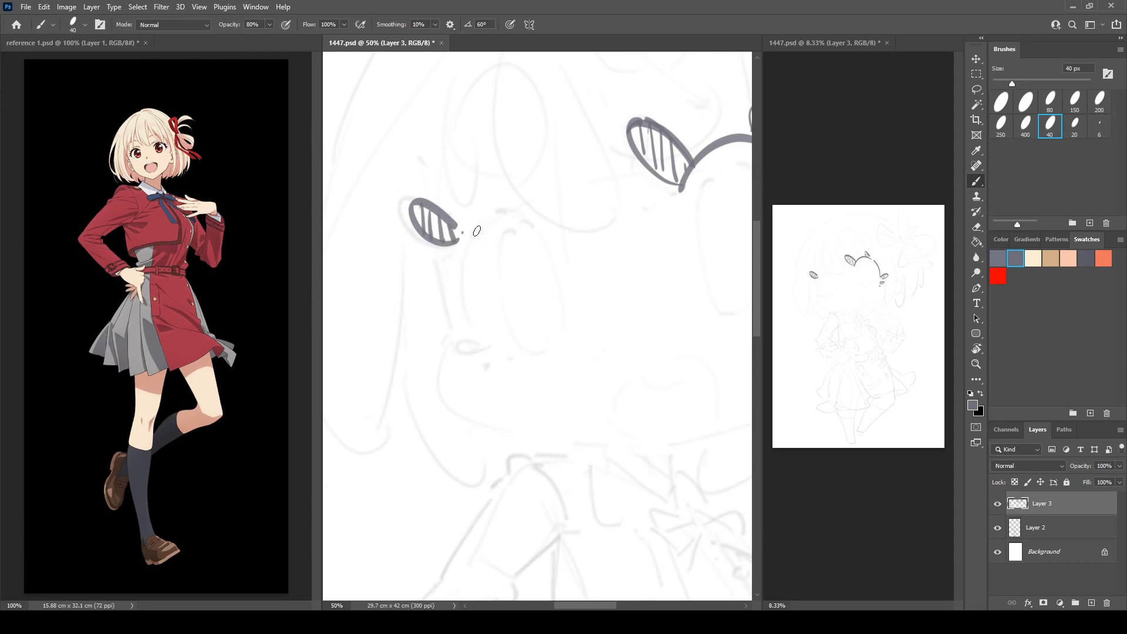
left_click_drag(485, 216, 468, 320)
key("ctrl+z")
mouse_move(477, 221)
left_mouse_down()
mouse_move(461, 269)
mouse_move(480, 339)
mouse_move(450, 345)
mouse_move(479, 352)
left_mouse_up()
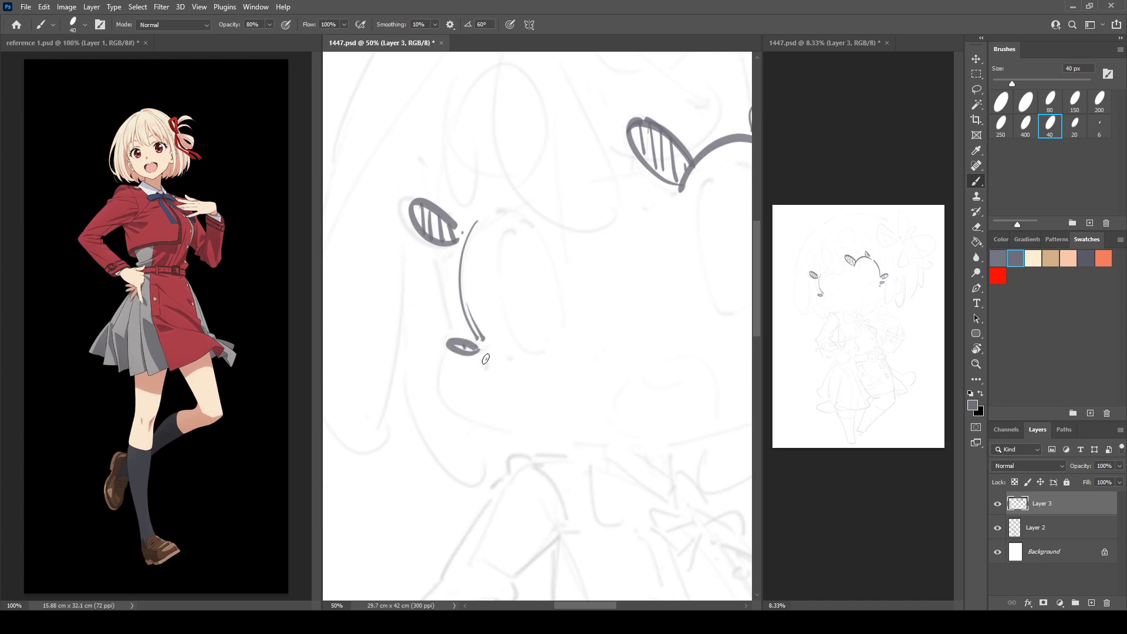
Ink the upper lid arc of the left-hand eye, the small lash above it and the mark below its lower lash
left_click_drag(512, 199, 509, 203)
mouse_move(581, 201)
left_mouse_down()
mouse_move(521, 207)
mouse_move(528, 195)
left_mouse_up()
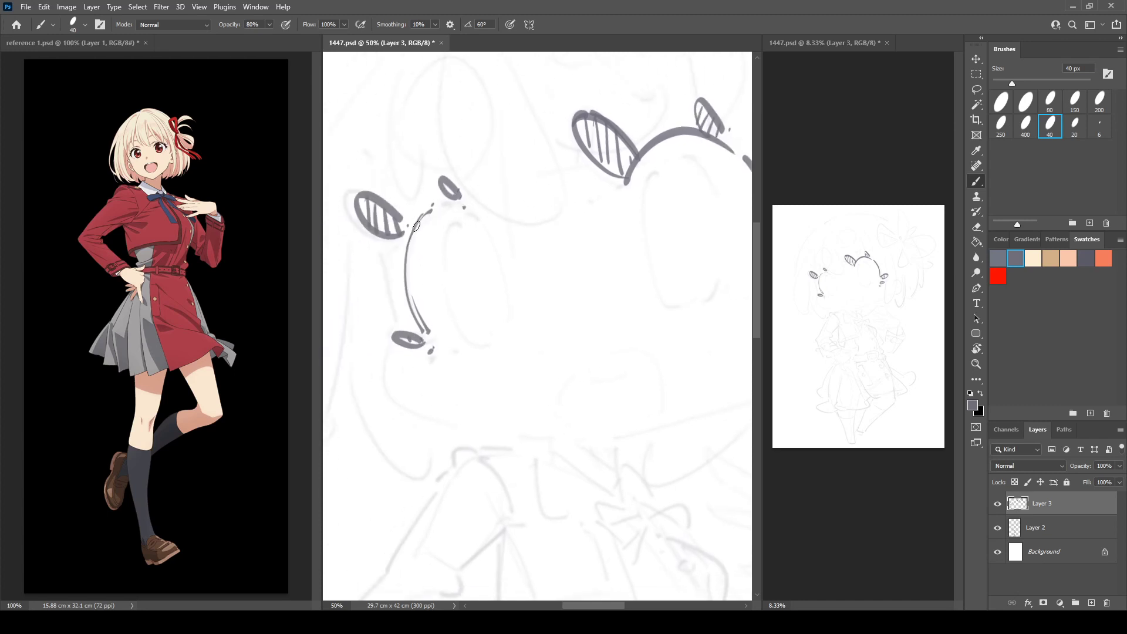
left_click_drag(407, 239, 464, 211)
mouse_move(493, 295)
left_mouse_down()
mouse_move(463, 280)
mouse_move(484, 262)
left_mouse_up()
key("e")
key("b")
left_click_drag(418, 316, 402, 328)
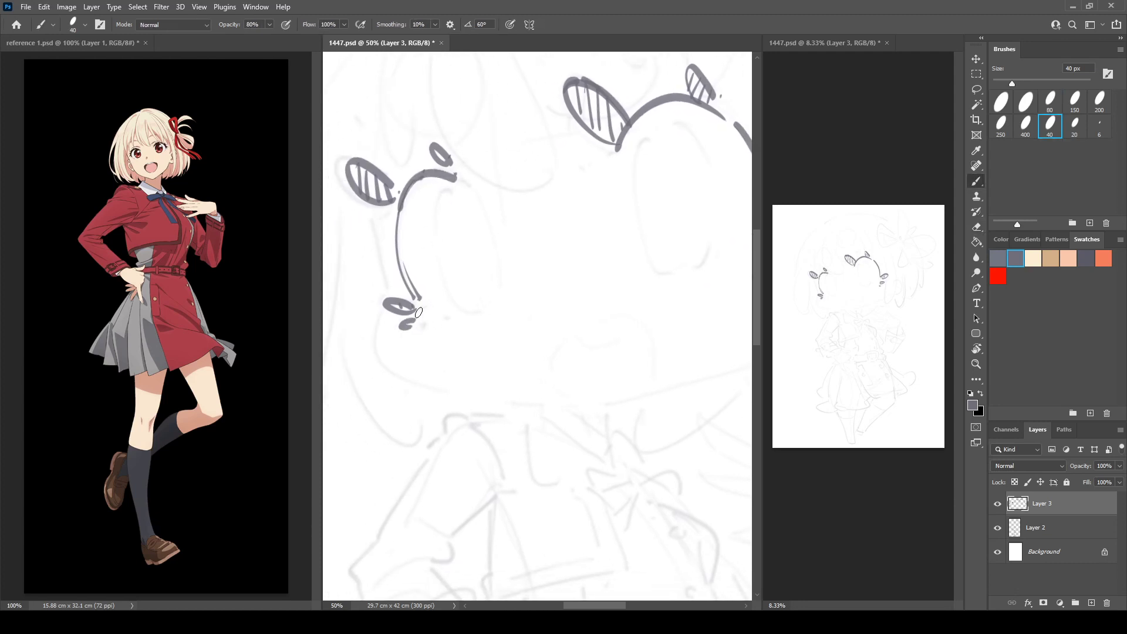
Ink the short side-of-face line between the upper and lower outer lashes of the left-hand eye
mouse_move(385, 233)
left_mouse_down()
mouse_move(502, 216)
mouse_move(504, 255)
left_mouse_up()
key("ctrl+z")
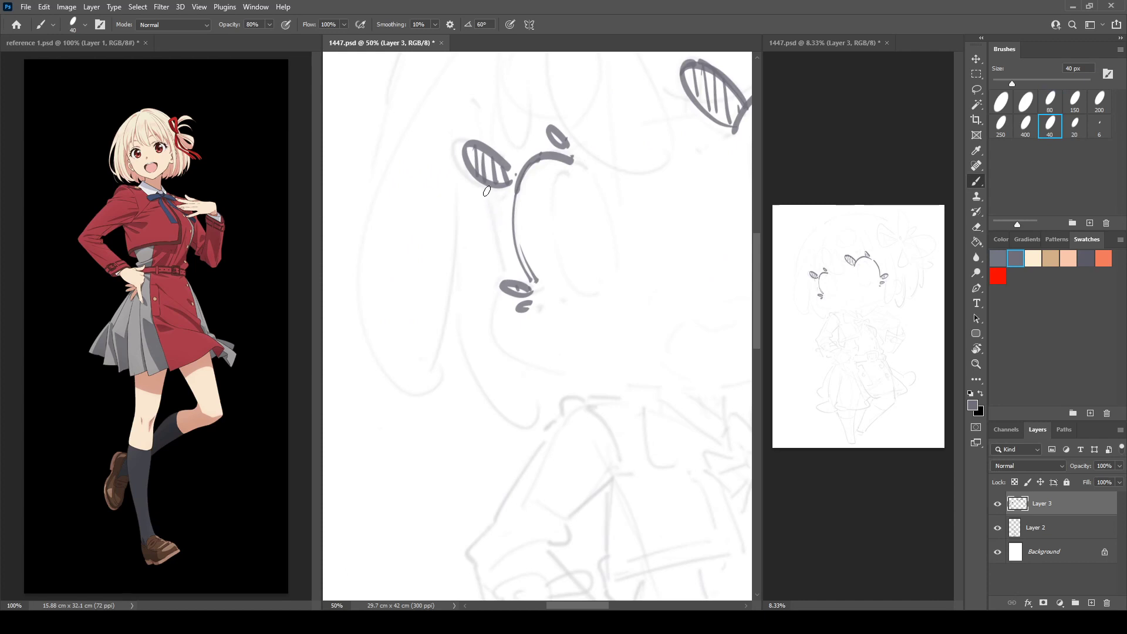
mouse_move(487, 190)
left_mouse_down()
mouse_move(505, 268)
mouse_move(361, 235)
left_mouse_up()
left_click_drag(452, 253, 466, 244)
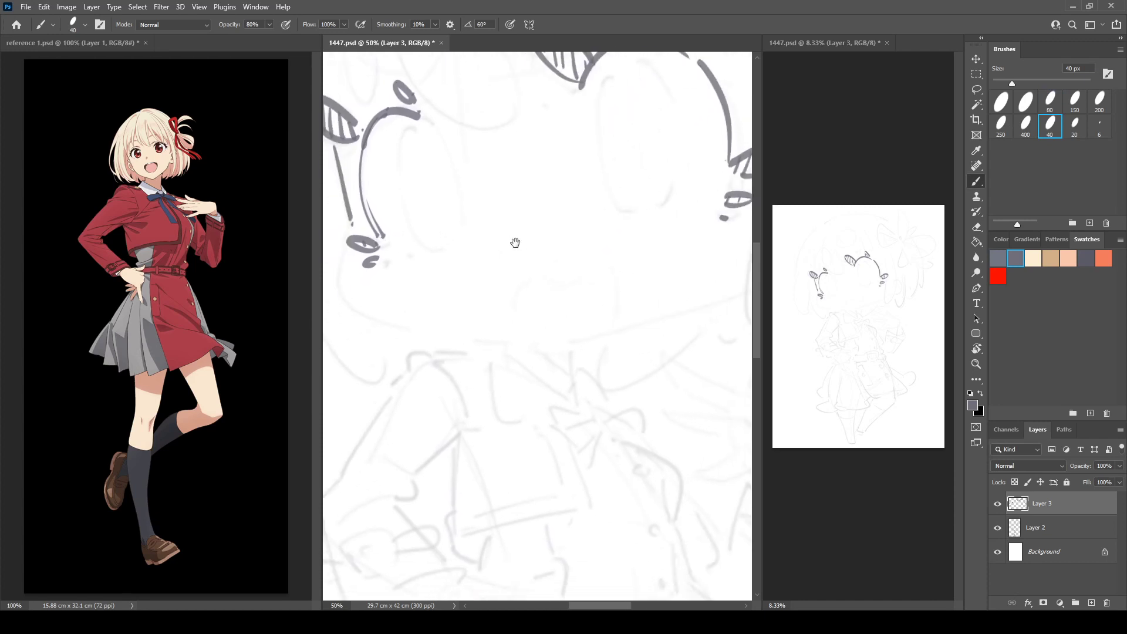
Widen the main drawing window into the reference image's space and frame the whole lower face
left_click_drag(321, 307, 248, 317)
left_click(556, 261)
key("r")
left_click_drag(568, 180, 550, 176)
left_click_drag(510, 183, 553, 198)
Draw one smooth jaw line sweeping from below the left-hand eye around the chin to the opposite cheek, redoing uneven attempts
key("b")
mouse_move(311, 281)
left_mouse_down()
mouse_move(345, 356)
mouse_move(634, 337)
left_mouse_up()
key("ctrl+z")
mouse_move(310, 307)
left_mouse_down()
mouse_move(352, 354)
mouse_move(553, 348)
mouse_move(708, 285)
left_mouse_up()
key("ctrl+z")
mouse_move(314, 286)
left_mouse_down()
mouse_move(373, 362)
mouse_move(552, 354)
mouse_move(726, 284)
left_mouse_up()
key("ctrl+z")
mouse_move(311, 297)
left_mouse_down()
mouse_move(337, 345)
mouse_move(503, 353)
mouse_move(727, 283)
left_mouse_up()
key("ctrl+z")
mouse_move(309, 303)
left_mouse_down()
mouse_move(357, 351)
mouse_move(565, 334)
mouse_move(717, 262)
left_mouse_up()
key("ctrl+z")
mouse_move(307, 286)
left_mouse_down()
mouse_move(337, 349)
mouse_move(492, 348)
mouse_move(723, 261)
left_mouse_up()
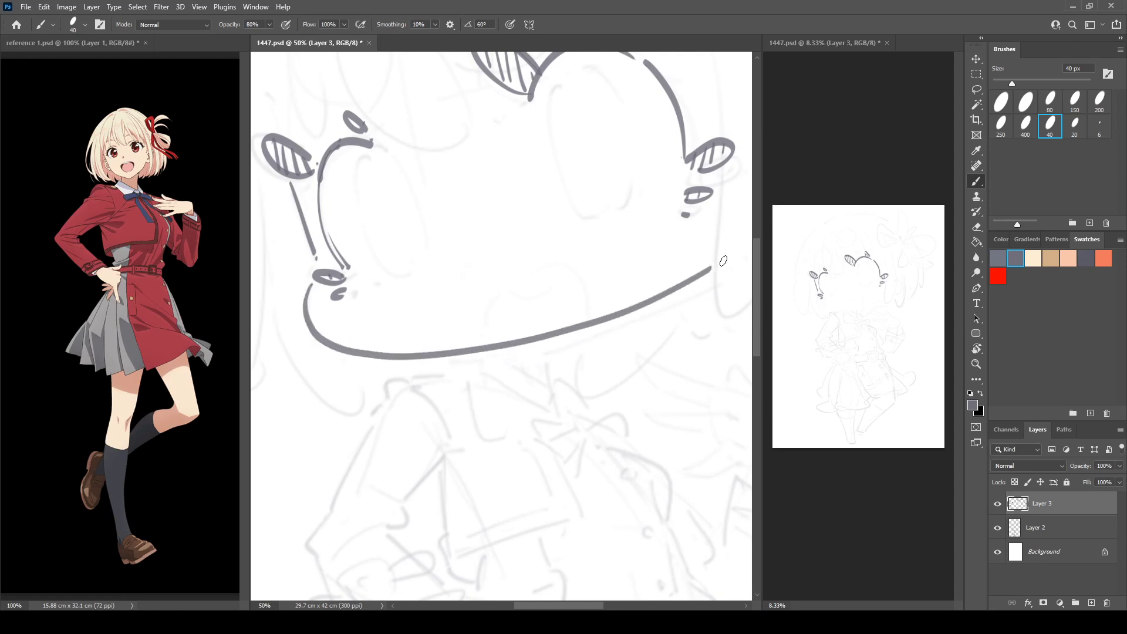
key("ctrl+z")
mouse_move(310, 300)
left_mouse_down()
mouse_move(491, 353)
mouse_move(731, 262)
mouse_move(306, 299)
mouse_move(333, 349)
mouse_move(712, 287)
mouse_move(746, 268)
left_mouse_up()
key("ctrl+z")
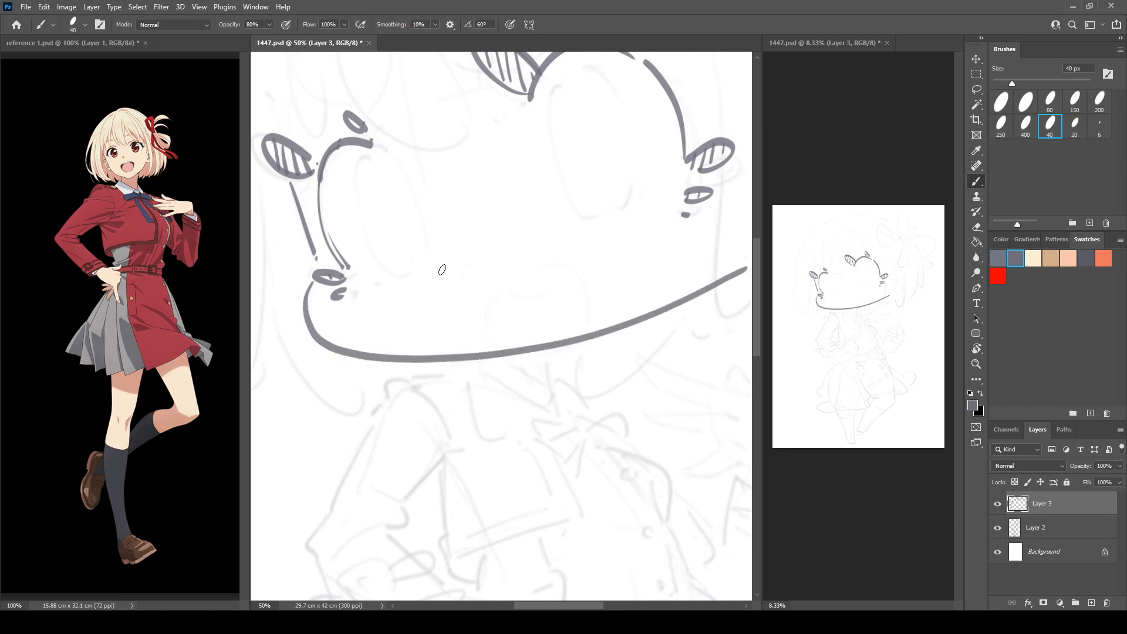
key("ctrl+z")
mouse_move(312, 286)
left_mouse_down()
mouse_move(326, 353)
mouse_move(525, 356)
mouse_move(721, 263)
left_mouse_up()
key("ctrl+z")
mouse_move(307, 285)
left_mouse_down()
mouse_move(396, 367)
mouse_move(738, 257)
left_mouse_up()
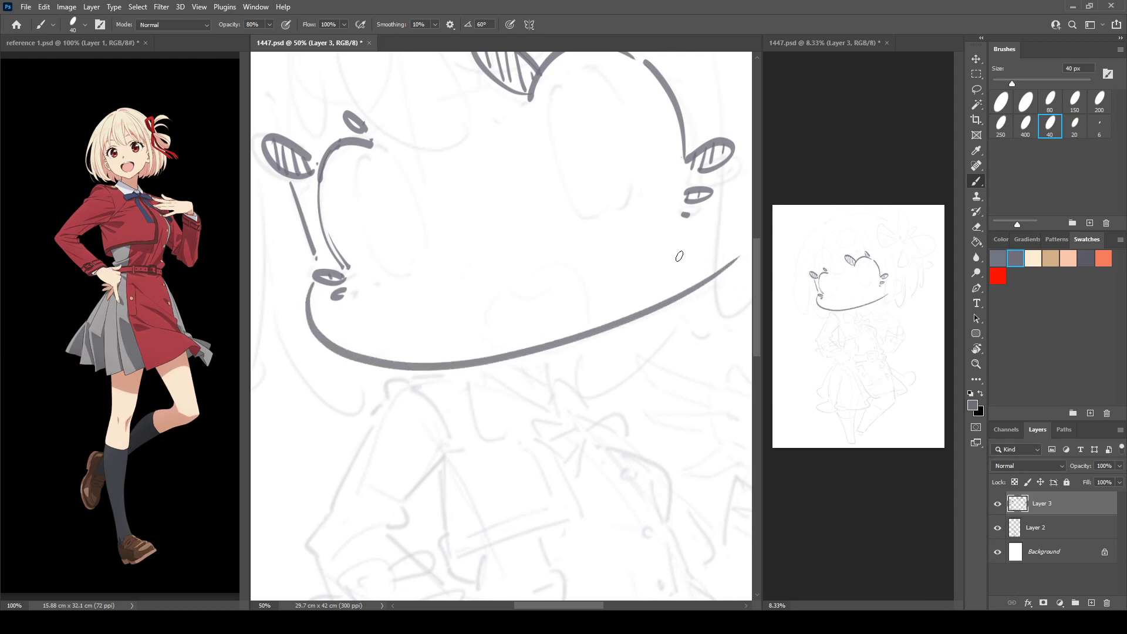
key("ctrl+z")
mouse_move(307, 286)
left_mouse_down()
mouse_move(410, 375)
mouse_move(750, 288)
left_mouse_up()
key("ctrl+z")
mouse_move(306, 287)
left_mouse_down()
mouse_move(406, 370)
mouse_move(723, 288)
left_mouse_up()
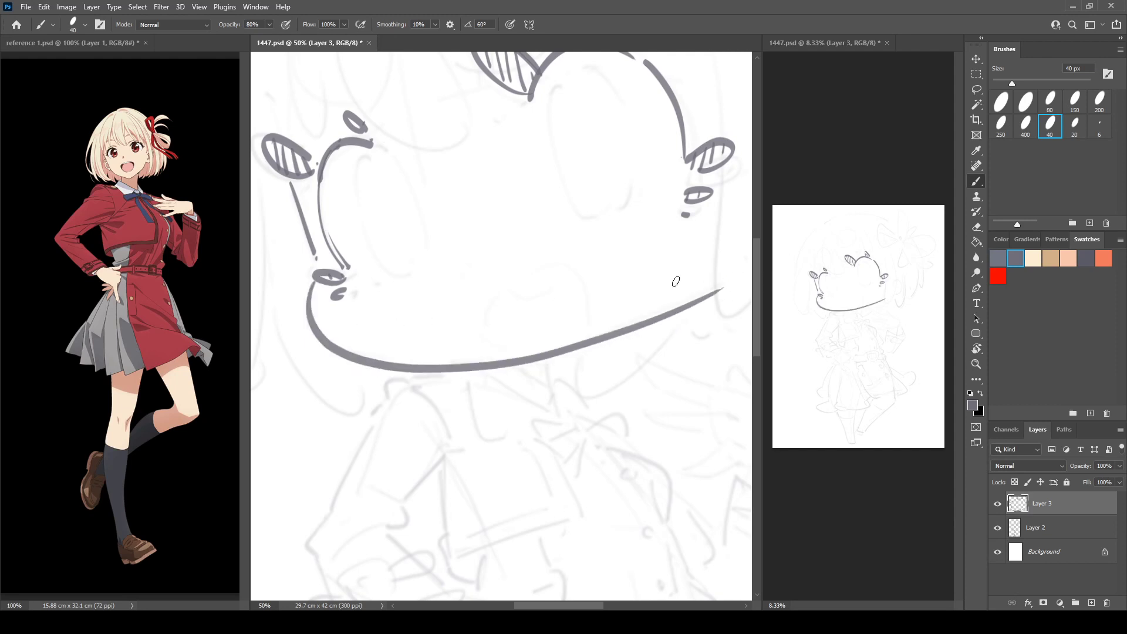
key("ctrl+z")
mouse_move(314, 290)
left_mouse_down()
mouse_move(342, 351)
mouse_move(539, 350)
mouse_move(737, 268)
left_mouse_up()
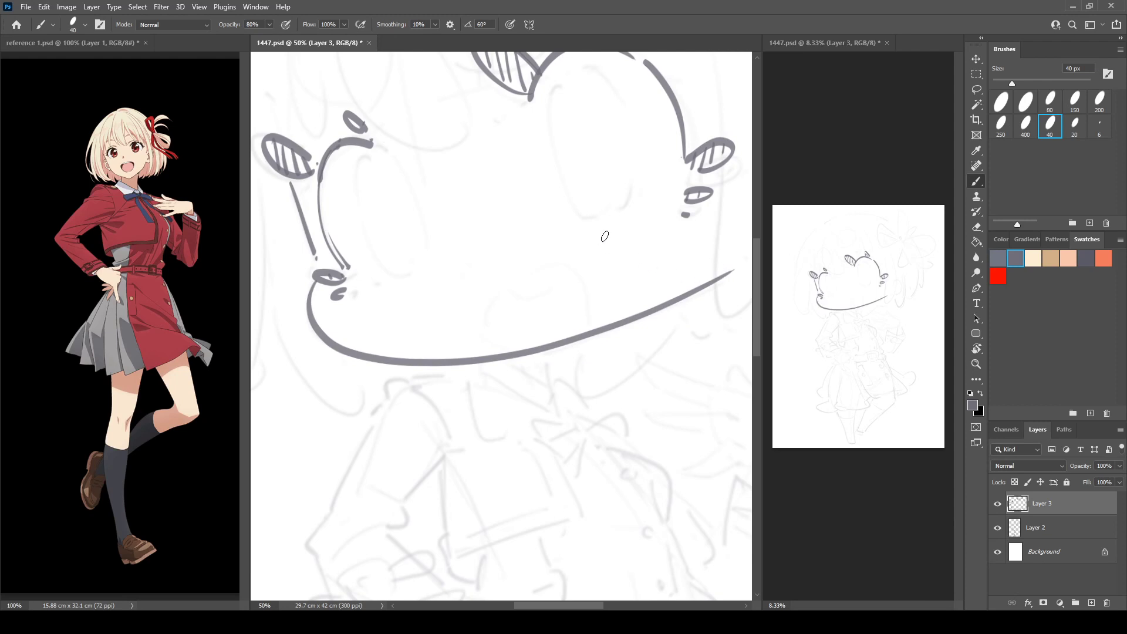
Trim the far end of the jaw line with the Eraser where it meets the side hair
left_click_drag(661, 238, 601, 235)
key("e")
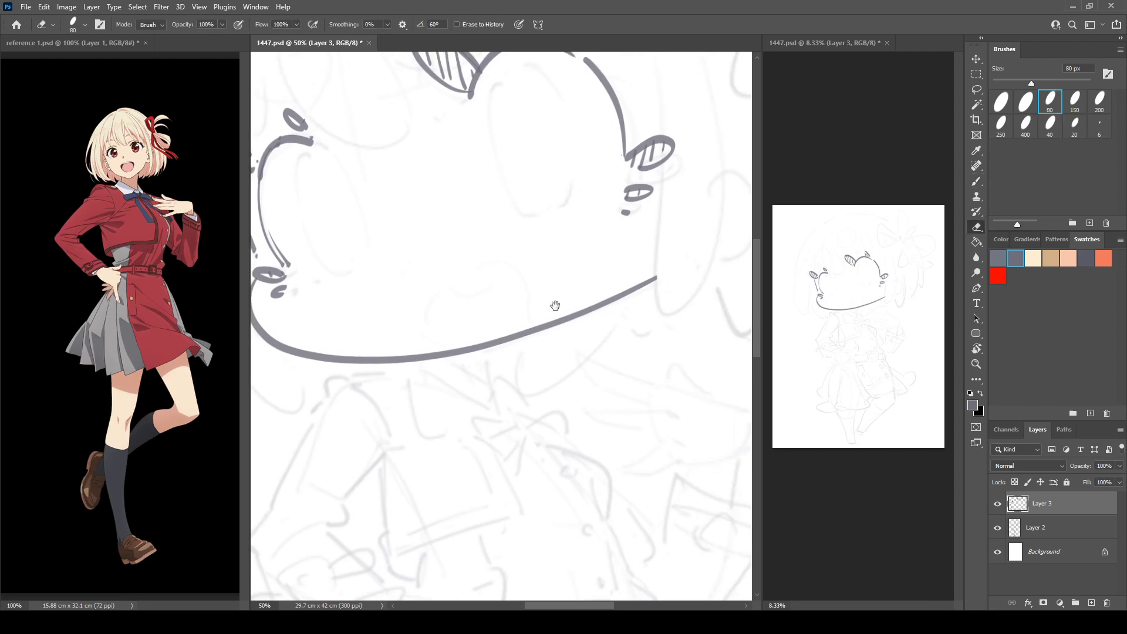
left_click_drag(555, 305, 658, 248)
Ink the neck below the chin with a diagonal shadow edge and hatching
key("b")
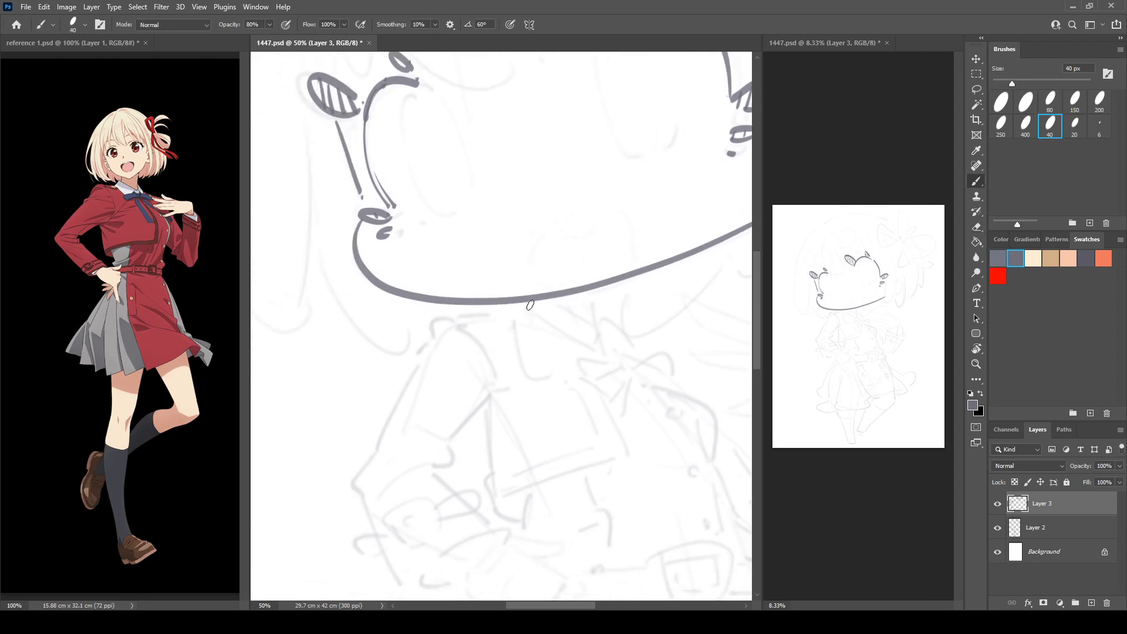
left_click_drag(593, 290, 597, 334)
left_click_drag(587, 293, 546, 320)
key("ctrl+z")
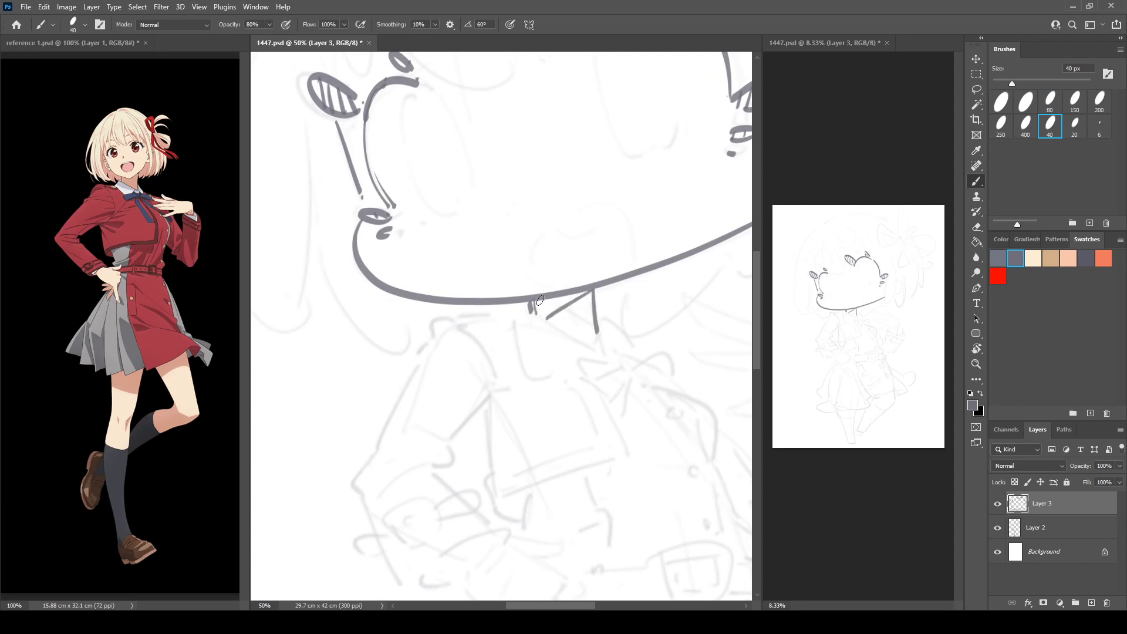
Ink the open mouth just above the chin, with its two outer curves and the upper inner curve
scroll(575, 292, "up", 3)
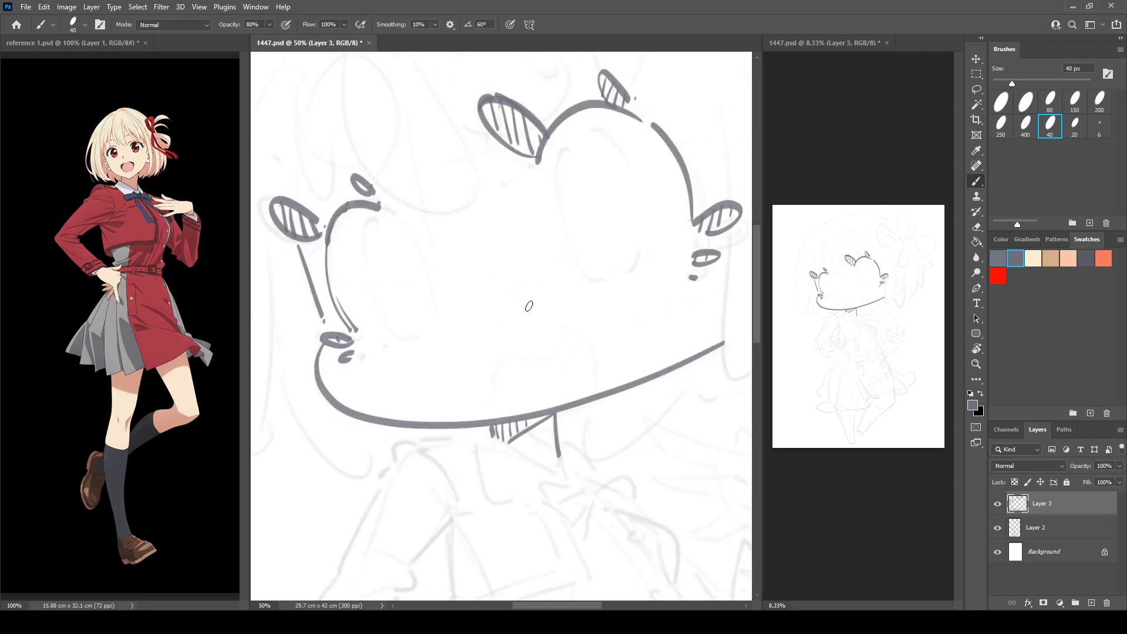
left_click_drag(510, 351, 495, 401)
key("ctrl+z")
left_click_drag(513, 352, 509, 413)
left_click_drag(525, 340, 594, 387)
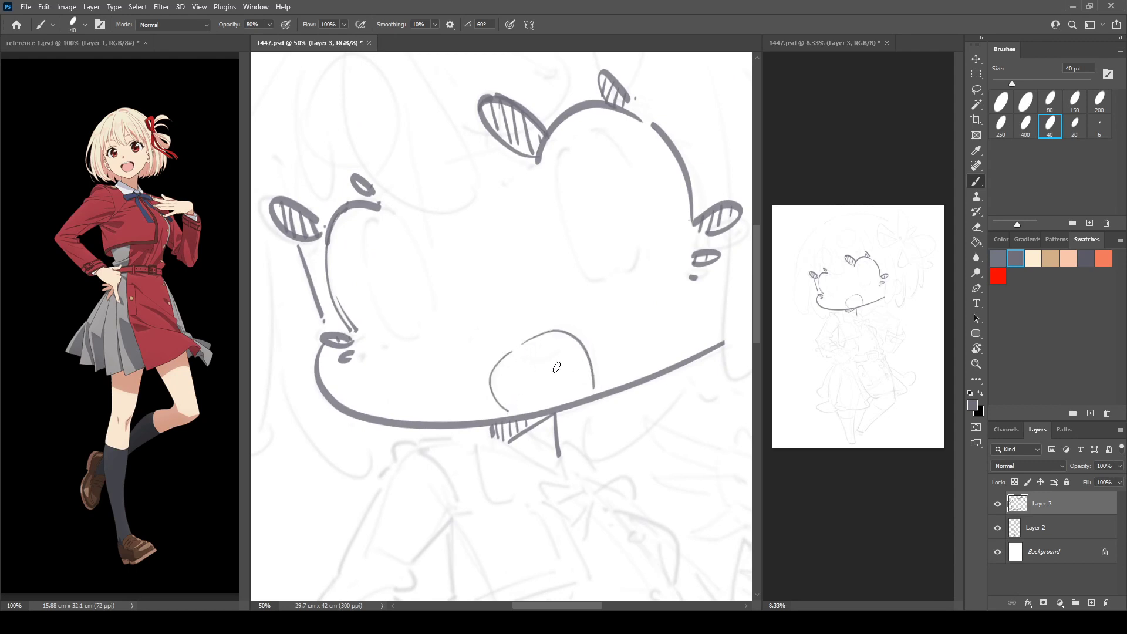
key("ctrl+z")
left_click_drag(520, 340, 589, 386)
mouse_move(510, 361)
left_mouse_down()
mouse_move(569, 354)
mouse_move(541, 332)
left_mouse_up()
key("ctrl+z")
key("e")
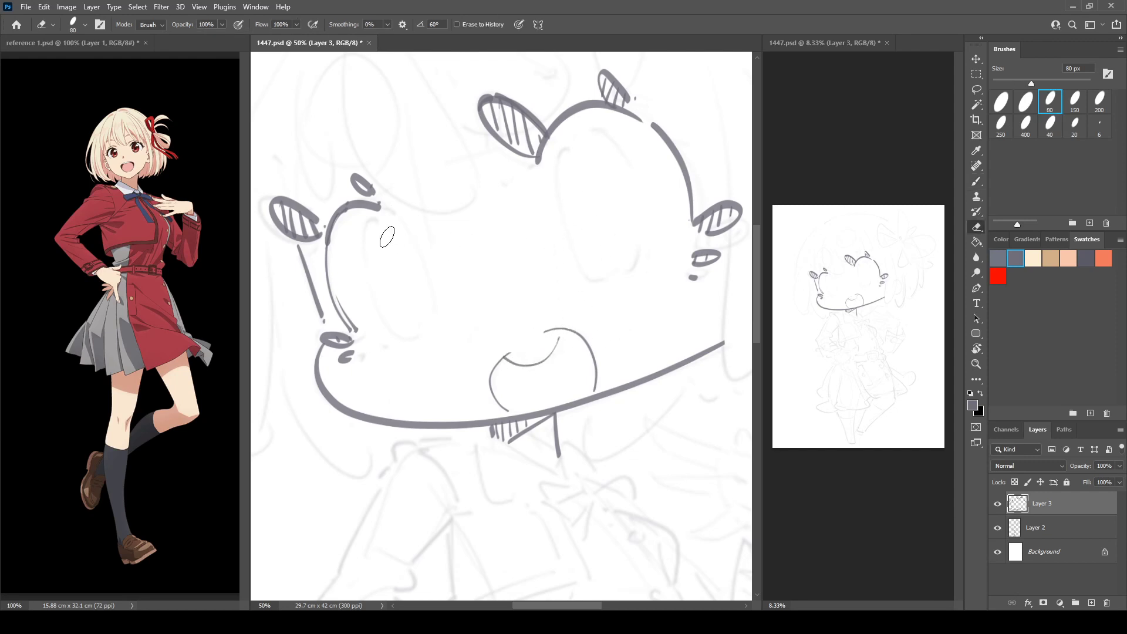
Outline the tall oval iris of the left-hand eye with one curve on each side
key("b")
mouse_move(379, 214)
left_mouse_down()
mouse_move(385, 321)
mouse_move(401, 335)
left_mouse_up()
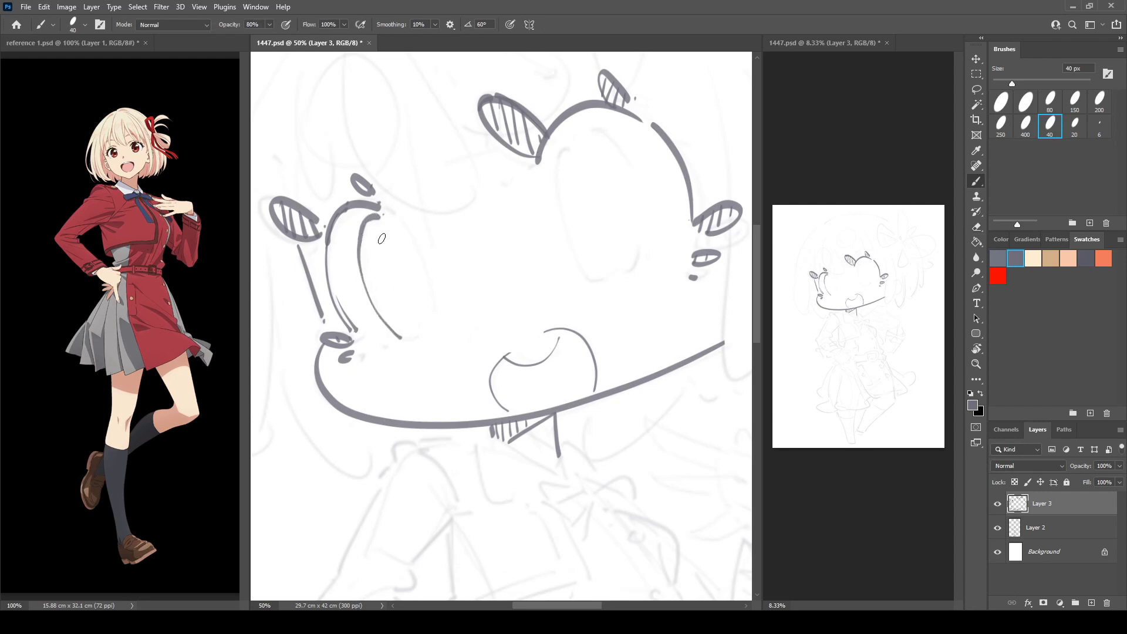
key("ctrl+z")
left_click_drag(377, 214, 401, 334)
key("ctrl+z")
left_click_drag(376, 216, 400, 332)
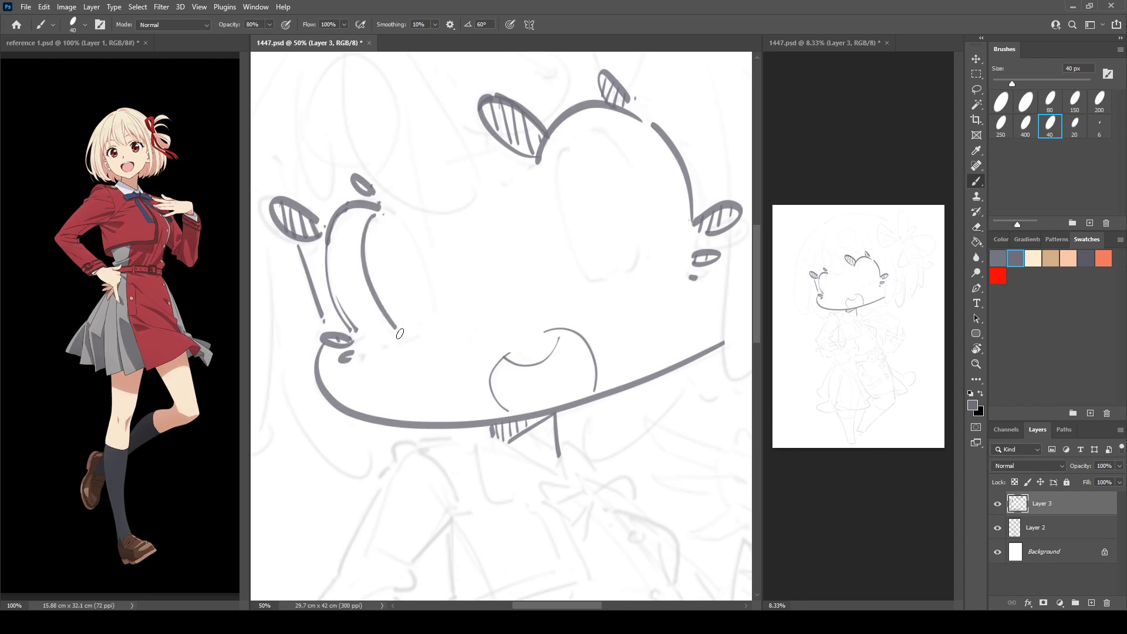
left_click_drag(381, 216, 436, 332)
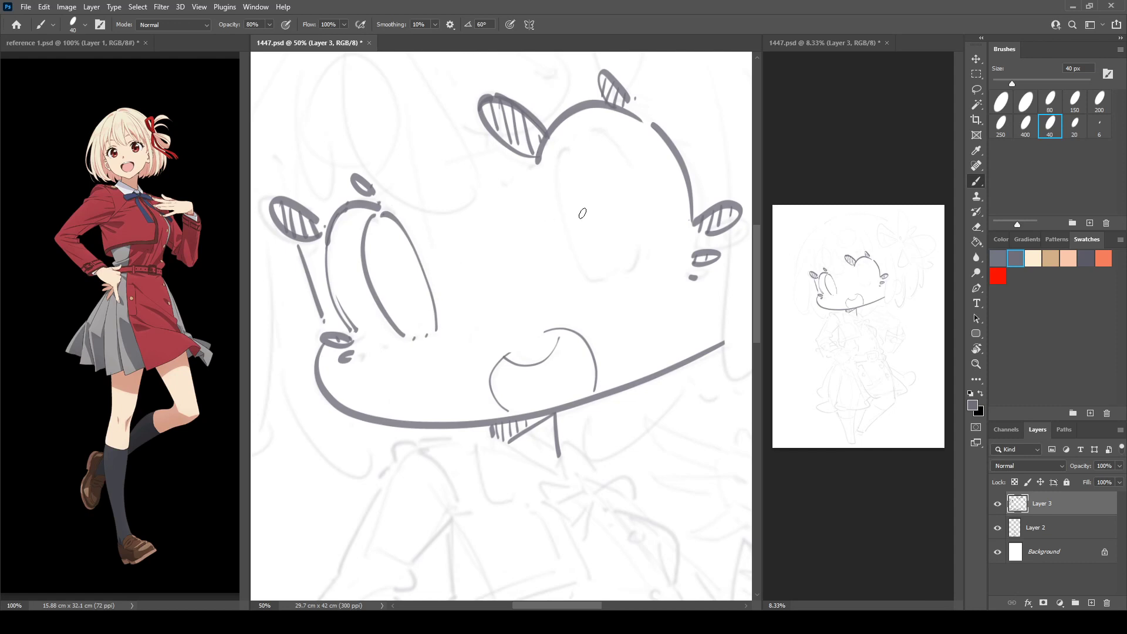
Outline the tall oval iris of the right-hand eye with one curve on each side
left_click_drag(582, 214, 543, 221)
mouse_move(545, 139)
left_mouse_down()
mouse_move(518, 186)
mouse_move(571, 281)
left_mouse_up()
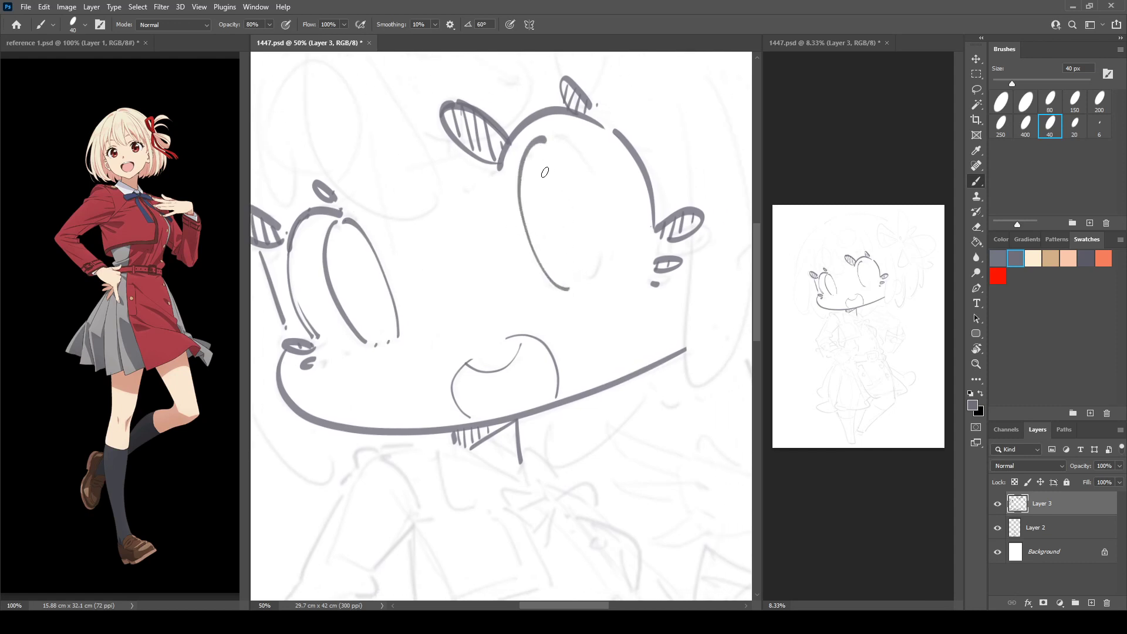
key("ctrl+z")
left_click_drag(525, 151, 546, 266)
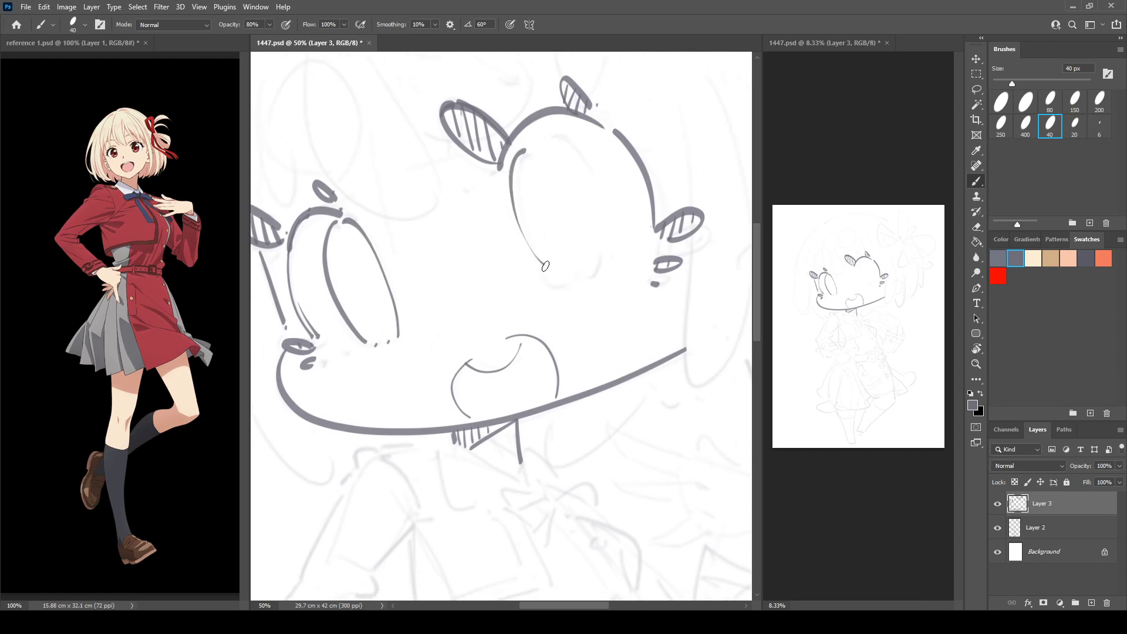
key("ctrl+z")
mouse_move(574, 139)
left_mouse_down()
mouse_move(548, 129)
mouse_move(578, 265)
left_mouse_up()
key("ctrl+z")
key("ctrl+z")
mouse_move(523, 157)
left_mouse_down()
mouse_move(526, 250)
mouse_move(561, 288)
left_mouse_up()
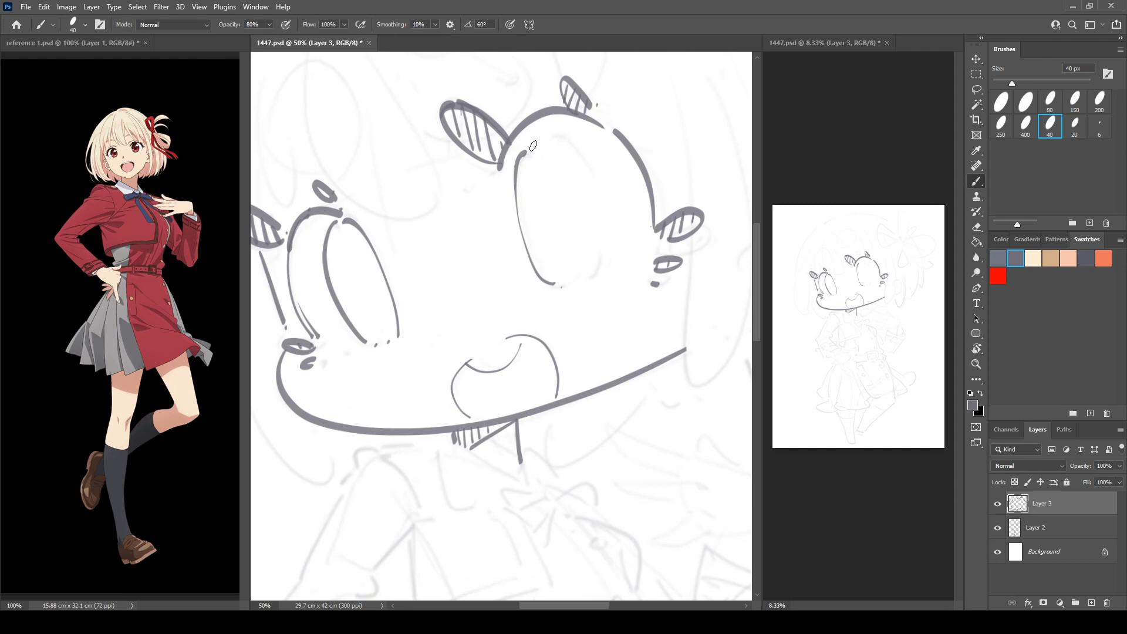
mouse_move(525, 153)
left_mouse_down()
mouse_move(535, 141)
mouse_move(602, 226)
mouse_move(599, 262)
left_mouse_up()
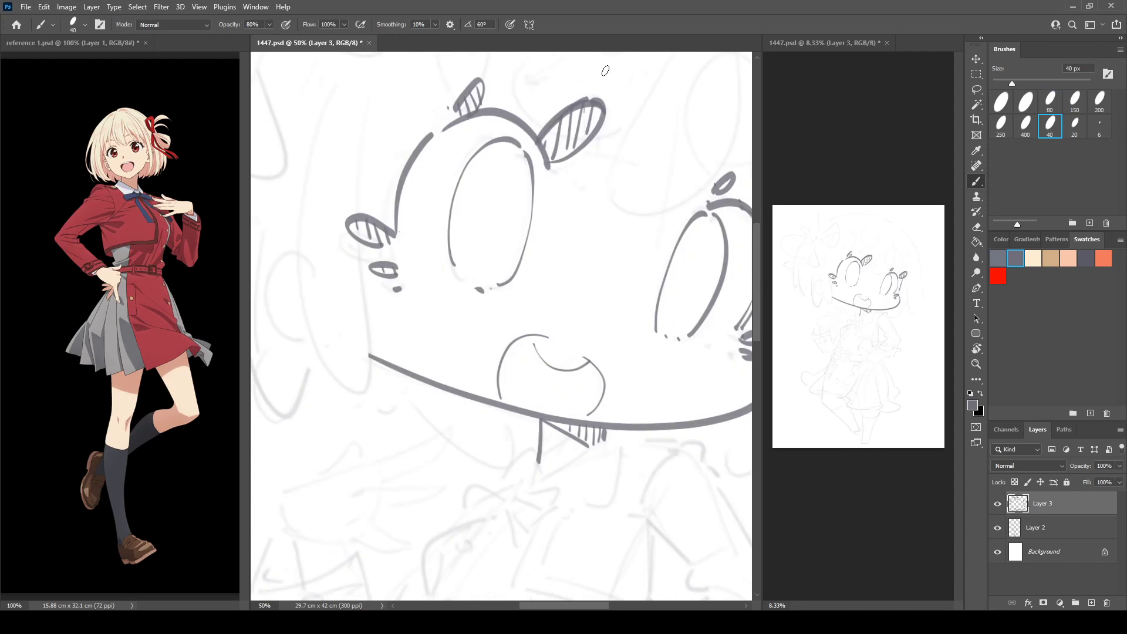
Erase the stray dot beneath the iris of the left-hand eye
key("e")
left_click(388, 342)
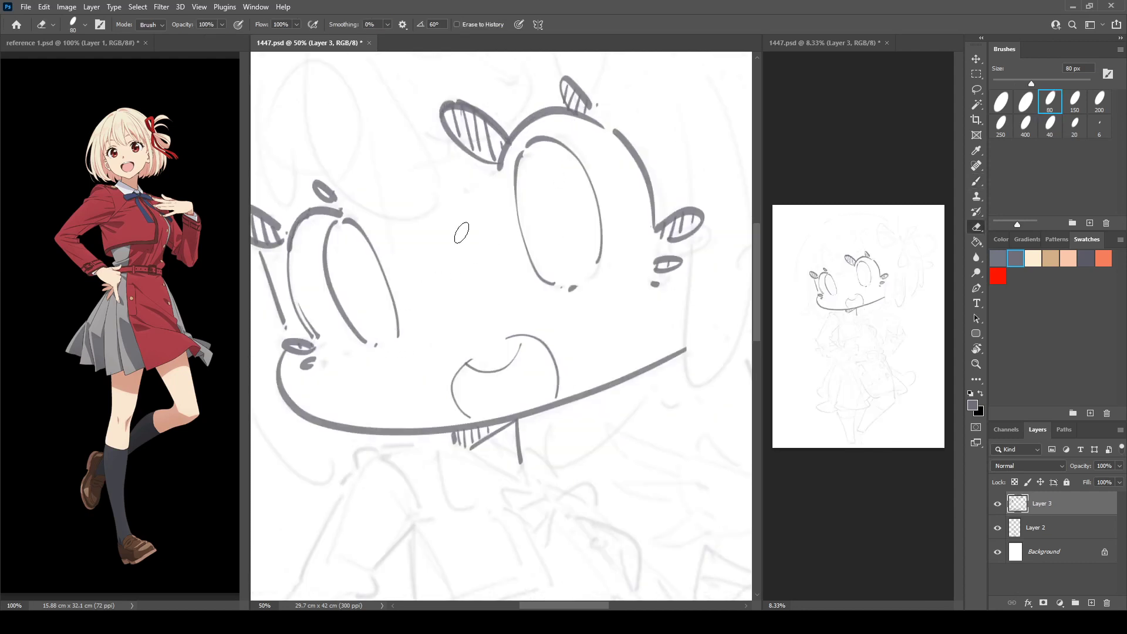
scroll(505, 103, "up", 3)
scroll(505, 103, "left", 3)
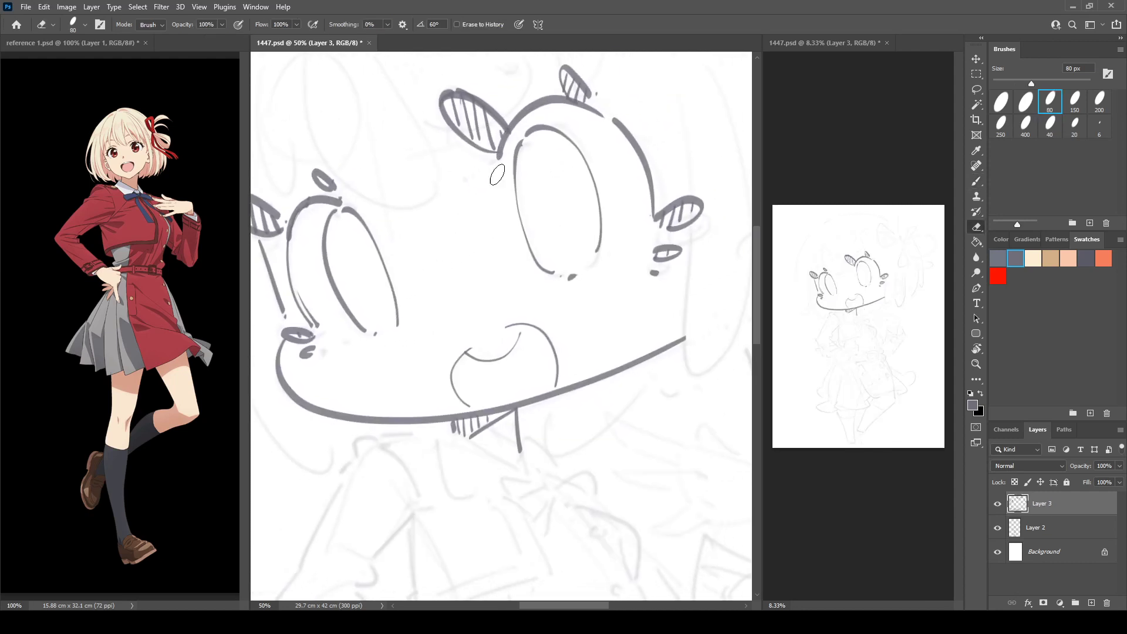
Ink a large round shape on the forehead above the right-hand eye and a tall oval above the left-hand eye
key("b")
left_click_drag(557, 137, 575, 213)
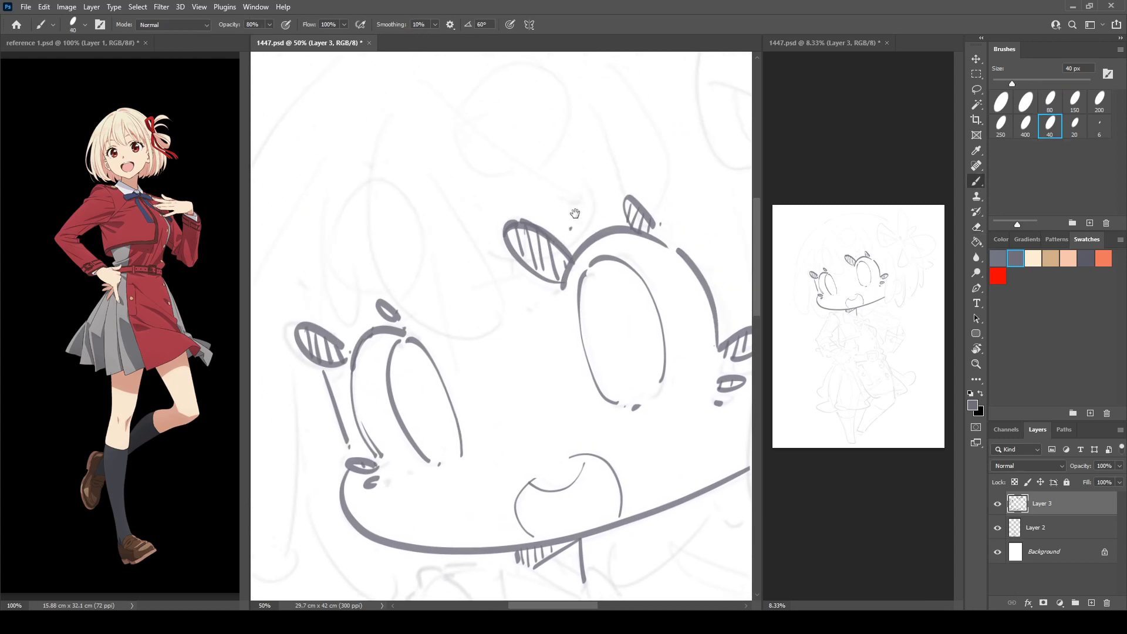
mouse_move(466, 112)
left_mouse_down()
mouse_move(455, 153)
mouse_move(516, 189)
mouse_move(560, 112)
mouse_move(534, 208)
left_mouse_up()
left_click(523, 212)
left_click_drag(397, 278, 473, 201)
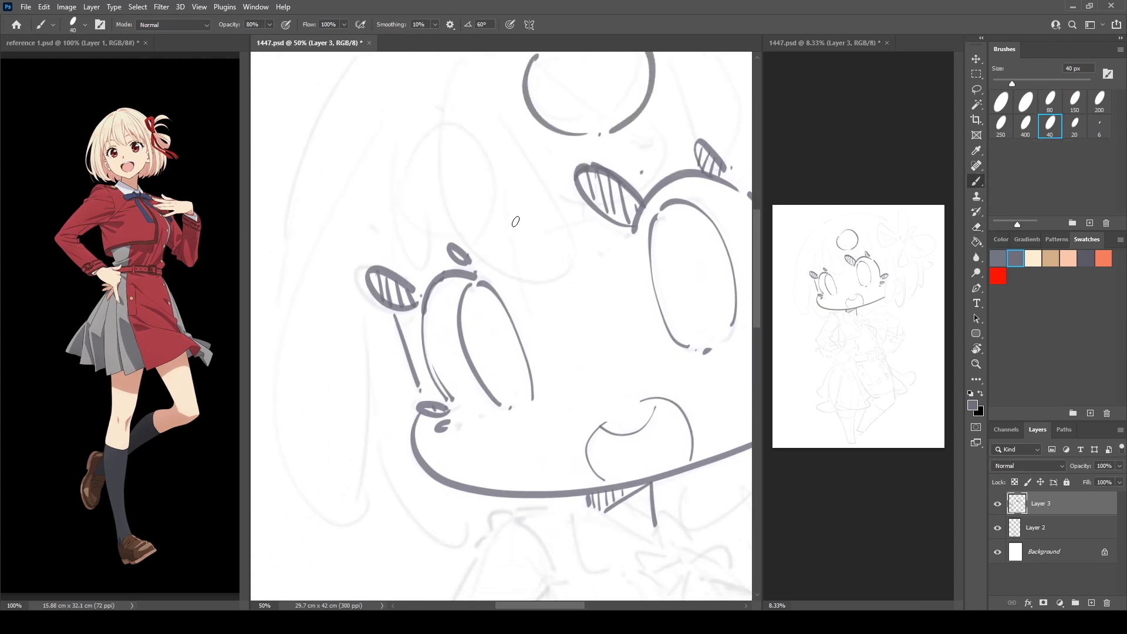
left_click_drag(570, 225, 537, 225)
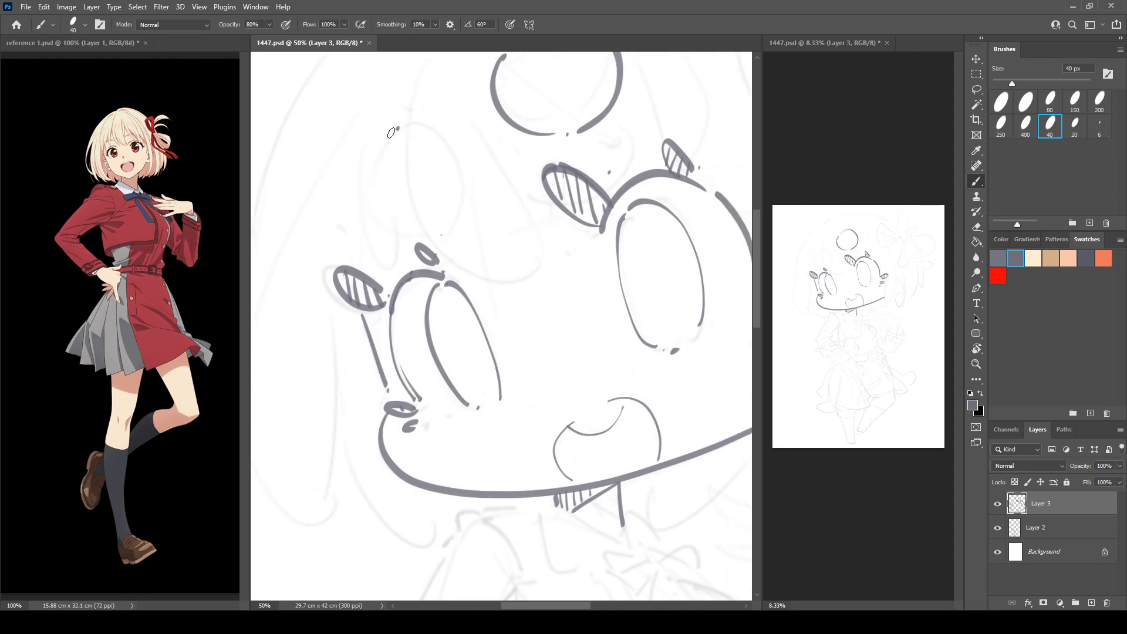
left_click_drag(398, 127, 414, 229)
mouse_move(406, 122)
left_mouse_down()
mouse_move(445, 217)
mouse_move(434, 236)
left_mouse_up()
left_click_drag(471, 187, 455, 206)
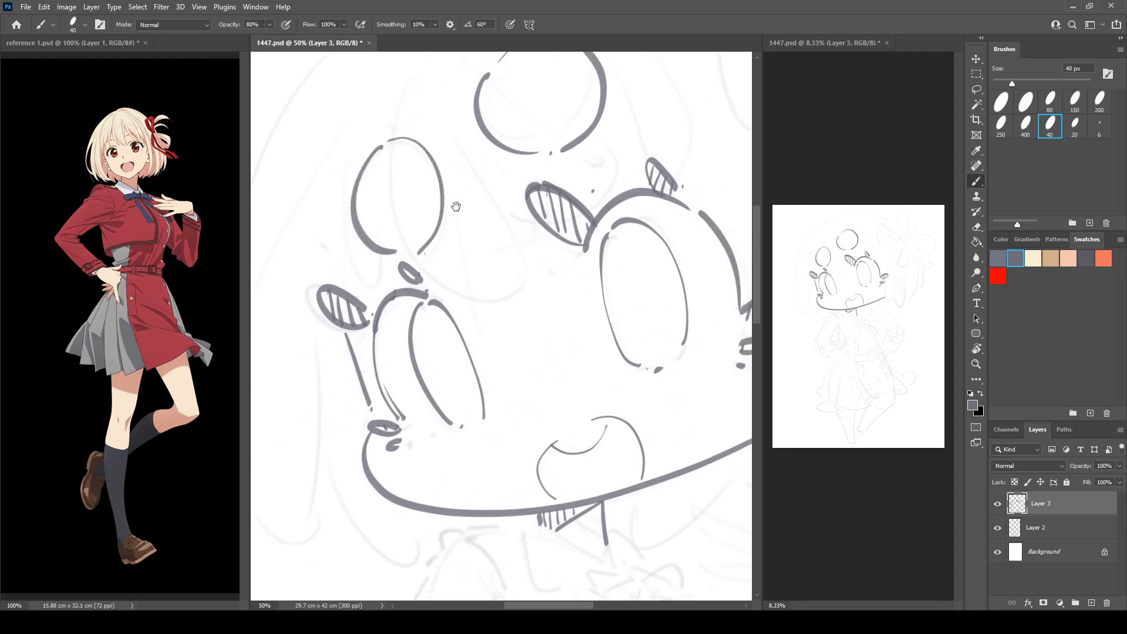
left_click_drag(404, 114, 334, 102)
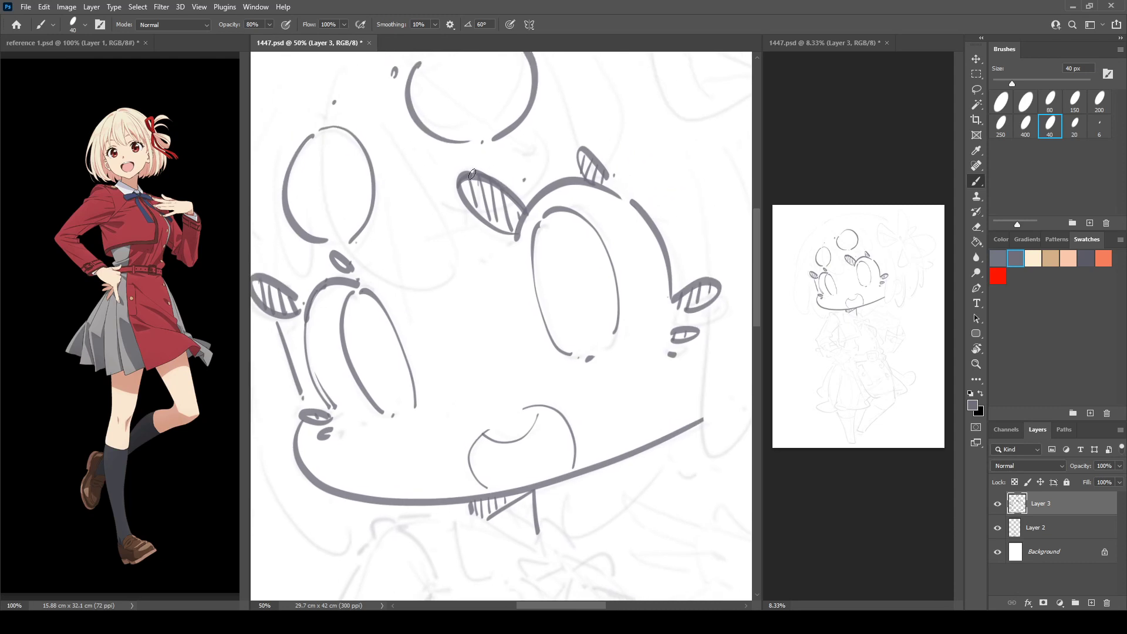
Select the whole right-hand eye with its lashes and iris and shift it slightly towards the left-hand eye
key("l")
mouse_move(448, 192)
left_mouse_down()
mouse_move(490, 160)
mouse_move(728, 211)
mouse_move(689, 384)
mouse_move(566, 391)
left_mouse_up()
left_click_drag(601, 272, 593, 271)
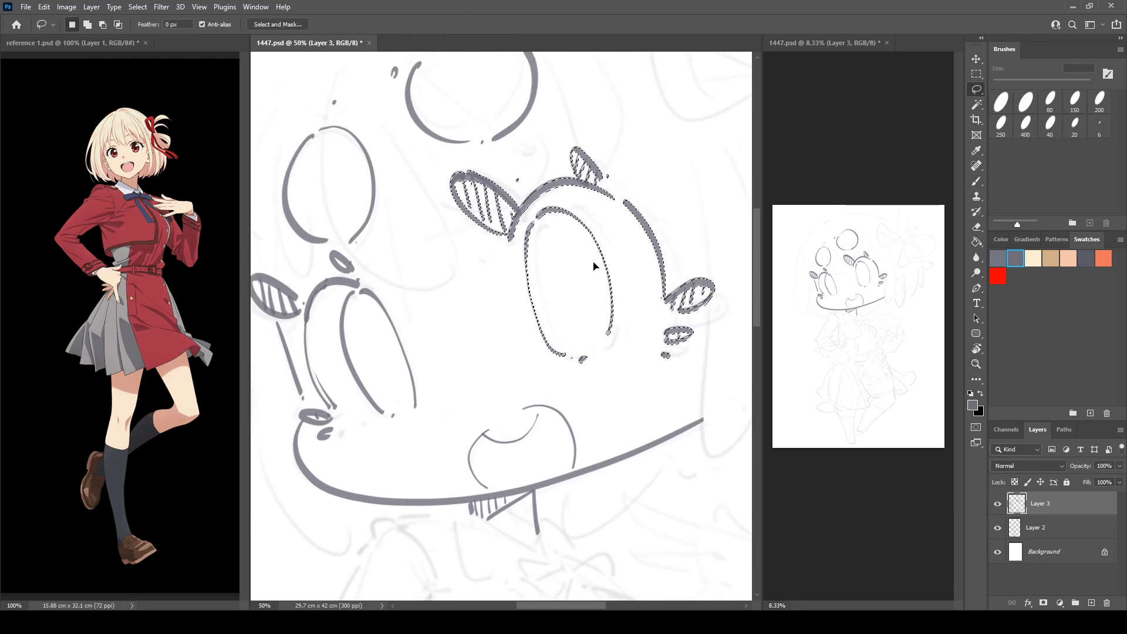
key("ctrl+d")
Erase the iris outline of the right-hand eye together with the dot below it
key("e")
left_click_drag(572, 346, 580, 356)
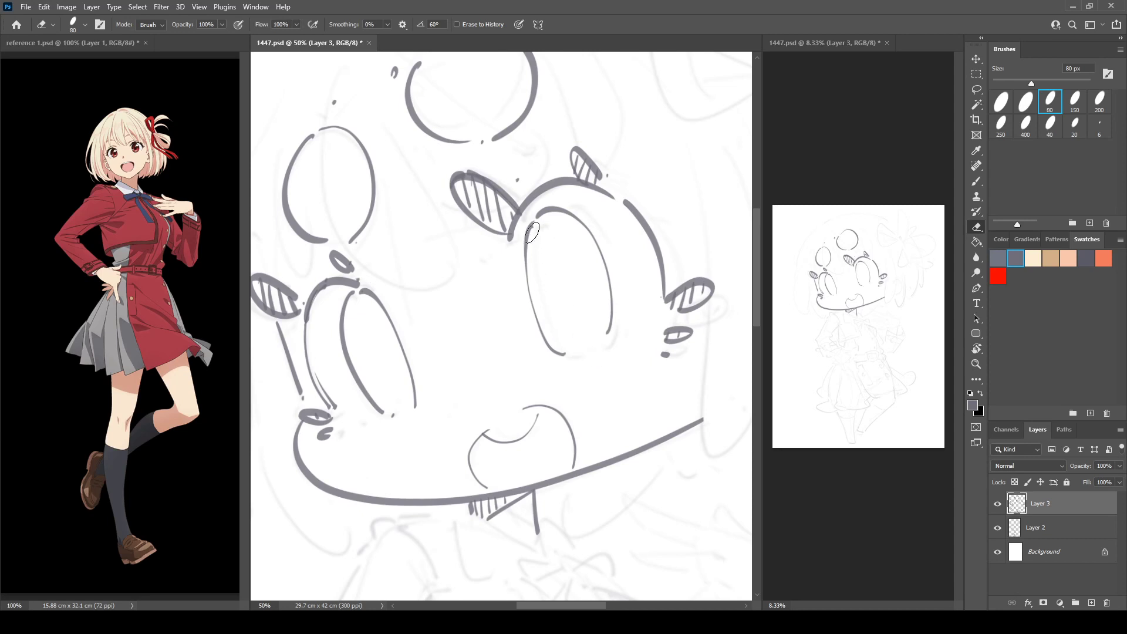
mouse_move(532, 233)
left_mouse_down()
mouse_move(572, 355)
mouse_move(554, 220)
mouse_move(578, 348)
mouse_move(596, 333)
mouse_move(529, 310)
mouse_move(597, 336)
left_mouse_up()
key("b")
key("ctrl+z")
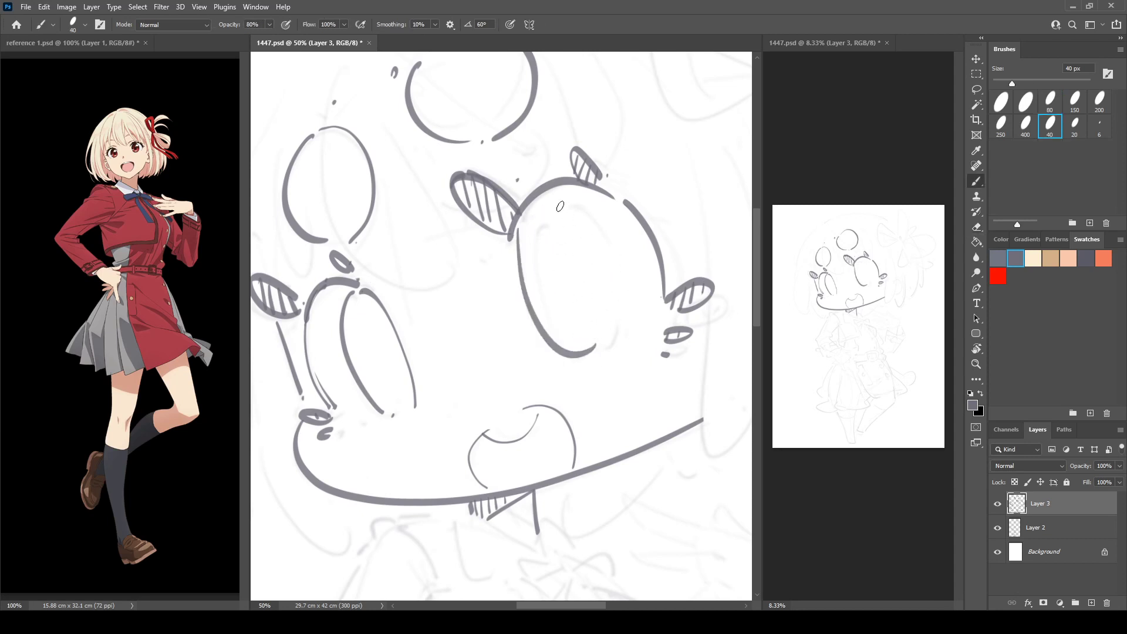
mouse_move(539, 193)
left_mouse_down()
mouse_move(585, 230)
mouse_move(603, 332)
left_mouse_up()
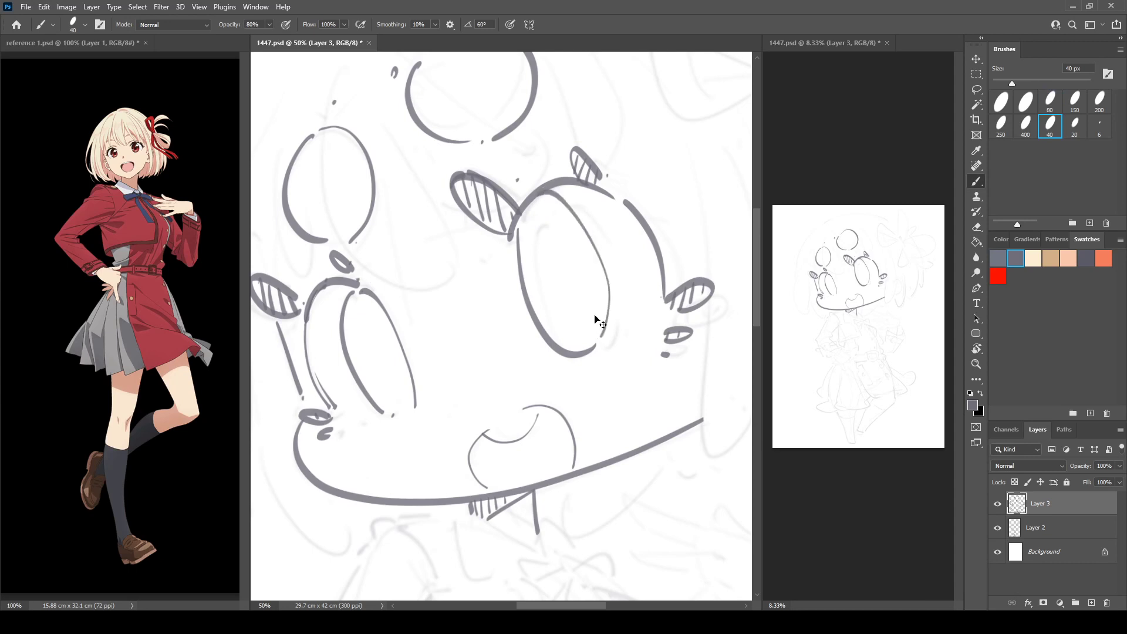
key("ctrl+z")
key("ctrl+z")
Erase the inked open mouth above the chin
key("e")
mouse_move(496, 447)
left_mouse_down()
mouse_move(503, 441)
mouse_move(492, 480)
mouse_move(571, 447)
mouse_move(574, 431)
left_mouse_up()
left_click(487, 487)
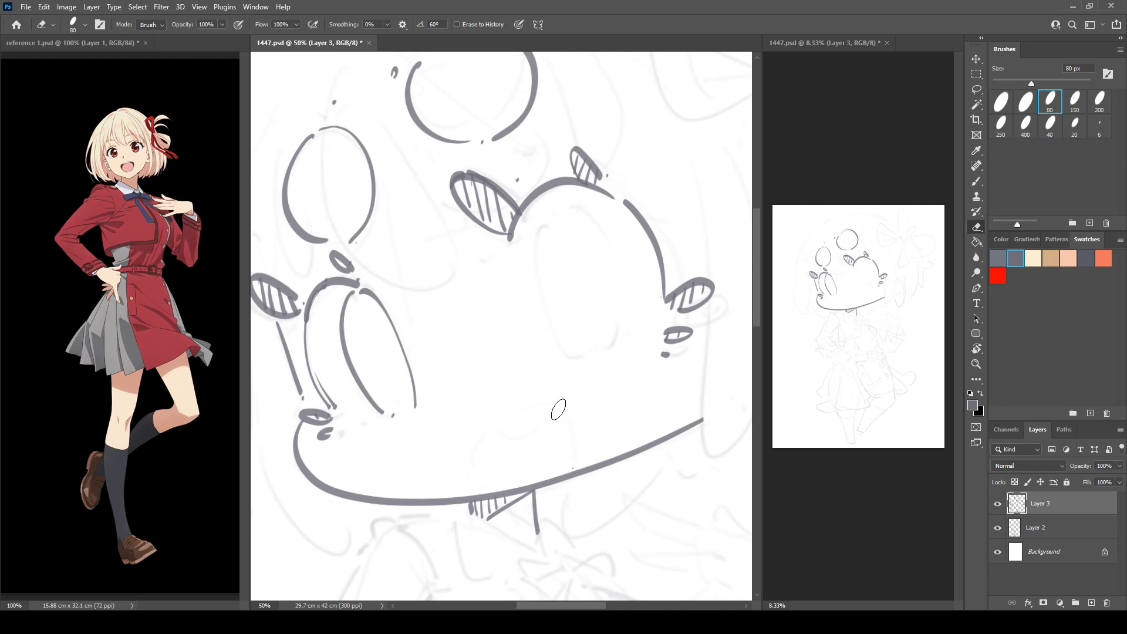
key("b")
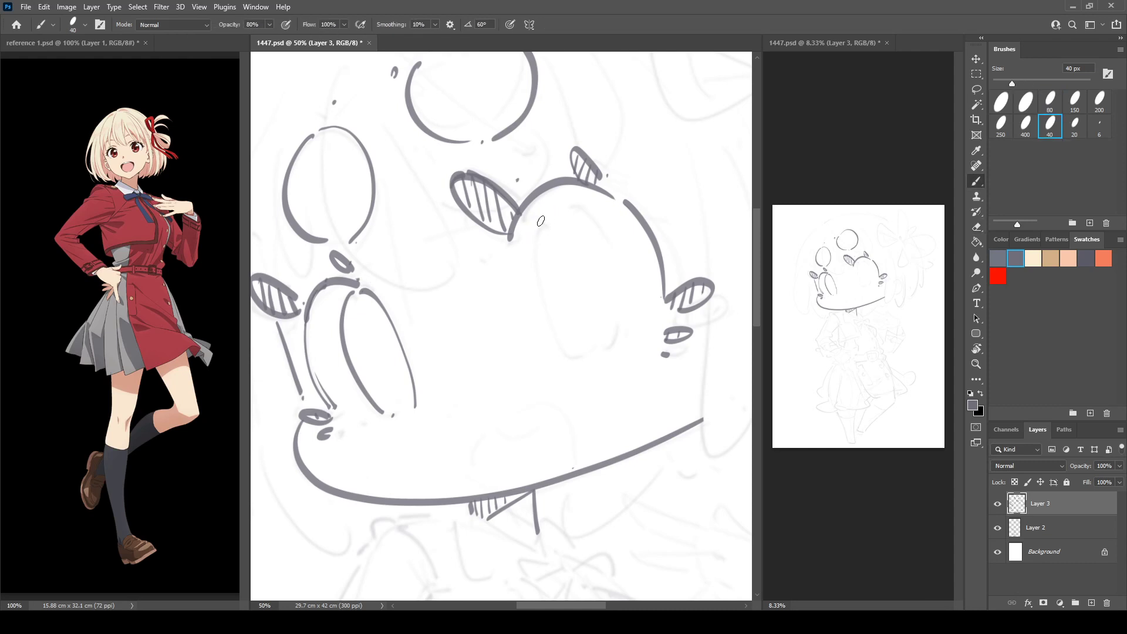
Ink a wider oval iris in the right-hand eye with two side curves and a dot in the gap below
left_click_drag(530, 260, 576, 357)
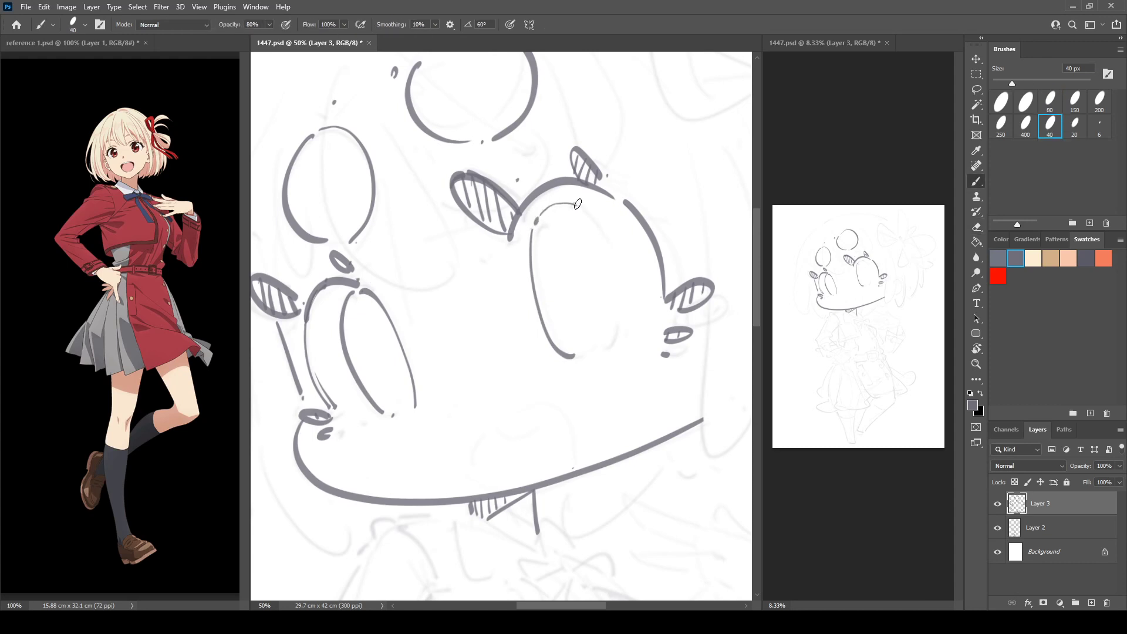
mouse_move(577, 204)
left_mouse_down()
mouse_move(620, 338)
mouse_move(590, 359)
left_mouse_up()
key("ctrl+z")
mouse_move(551, 209)
left_mouse_down()
mouse_move(625, 290)
mouse_move(598, 354)
left_mouse_up()
left_click(585, 360)
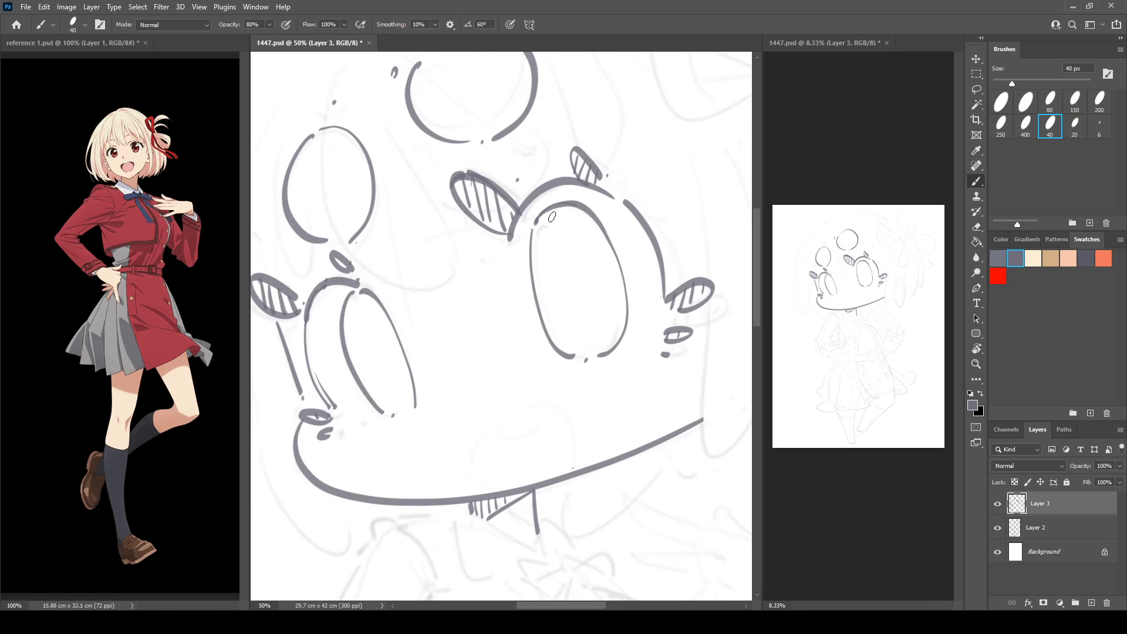
Lasso the right-hand iris and nudge it slightly towards the nose, then deselect it
key("l")
mouse_move(525, 230)
left_mouse_down()
mouse_move(549, 197)
mouse_move(628, 226)
mouse_move(612, 387)
mouse_move(511, 361)
left_mouse_up()
left_click_drag(575, 302, 568, 309, "ctrl")
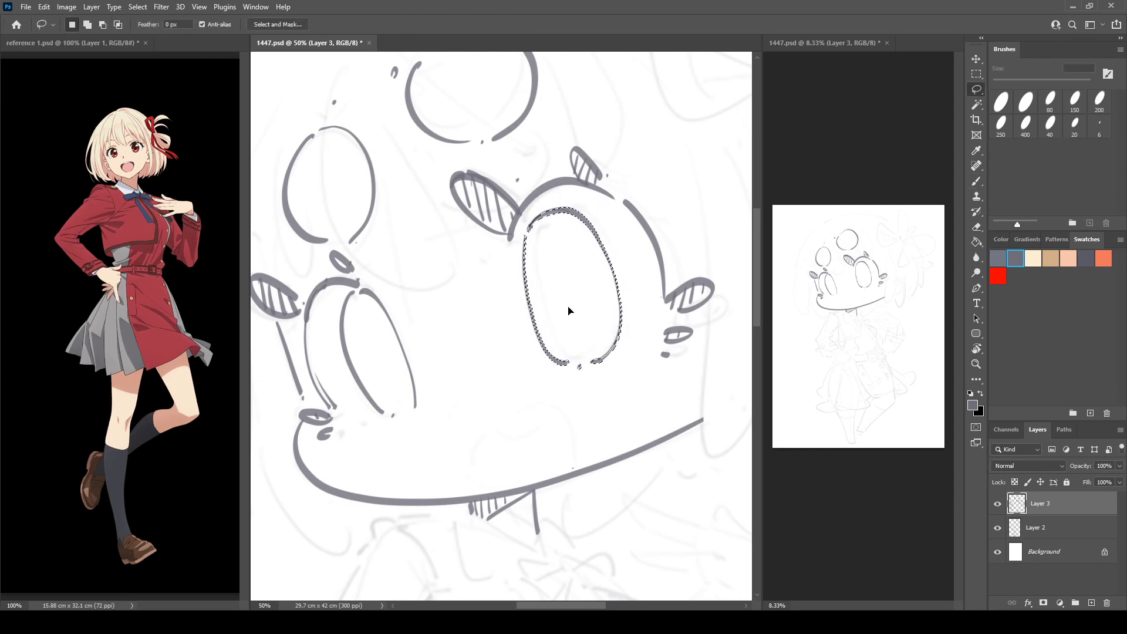
key("ctrl+d")
key("b")
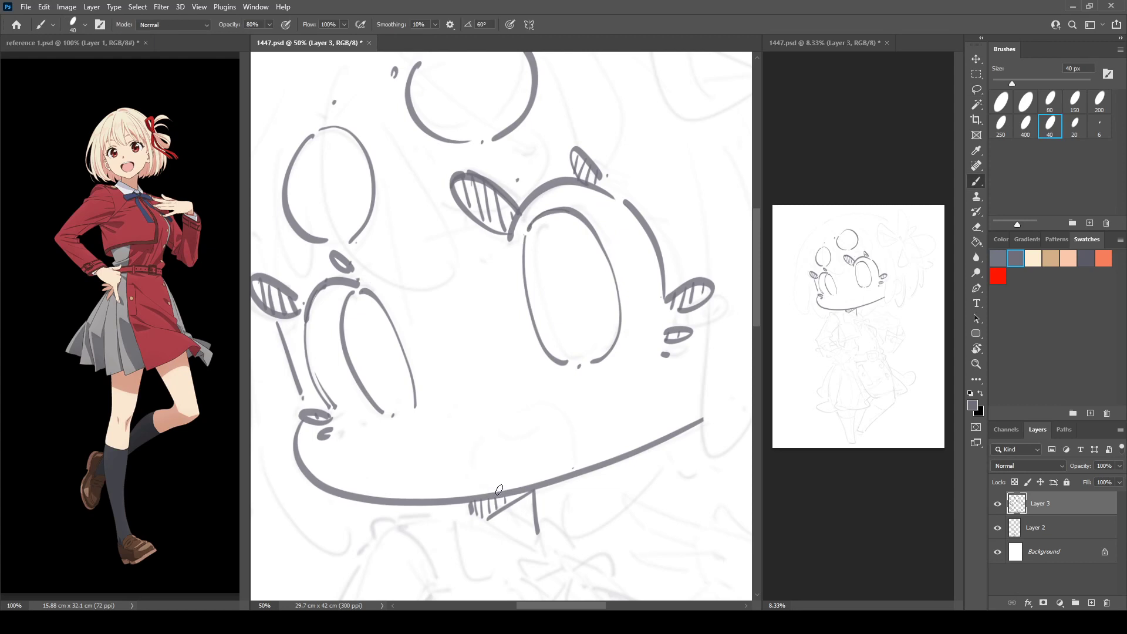
key("e")
left_click_drag(488, 455, 519, 435)
left_click_drag(526, 427, 572, 454)
key("ctrl+z")
mouse_move(502, 489)
left_mouse_down()
mouse_move(477, 462)
mouse_move(548, 456)
left_mouse_up()
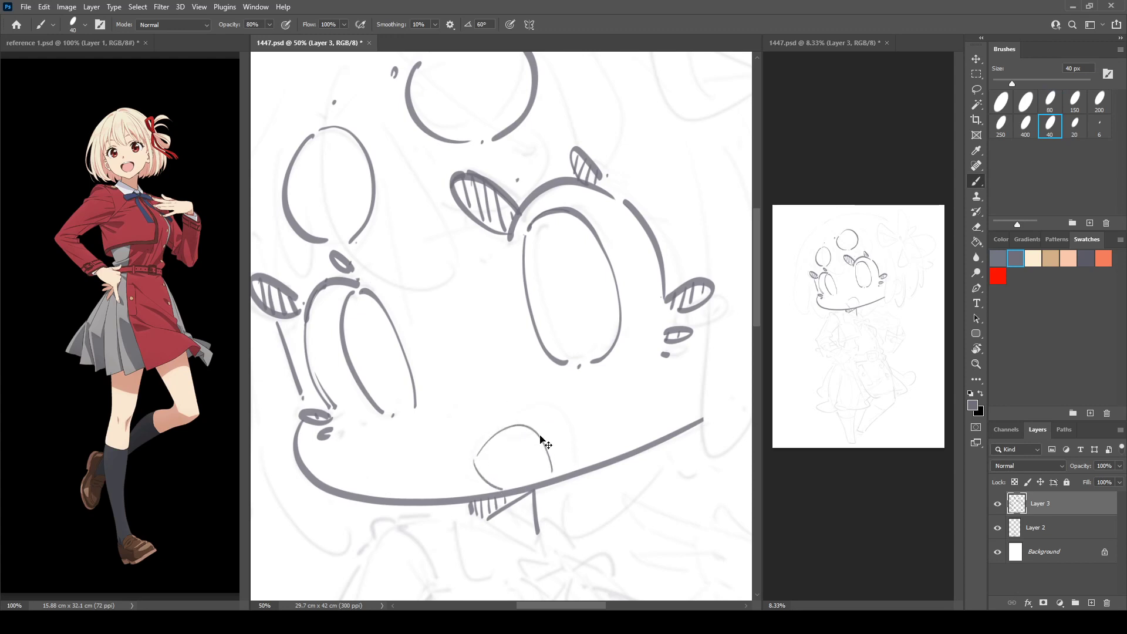
key("ctrl+z")
key("ctrl+z")
mouse_move(478, 464)
left_mouse_down()
mouse_move(505, 495)
mouse_move(515, 425)
mouse_move(570, 474)
left_mouse_up()
key("ctrl+z")
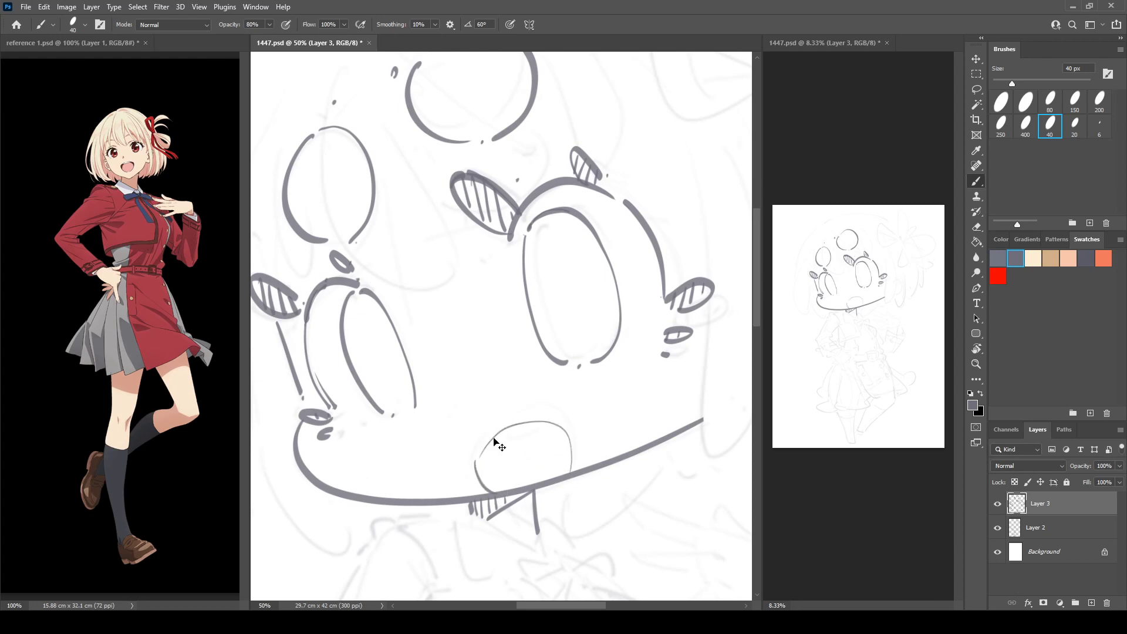
key("ctrl+z")
Ink a smaller open mouth resting on the chin line, opening its top edge for a short dipped inner curve
mouse_move(478, 459)
left_mouse_down()
mouse_move(486, 438)
mouse_move(567, 459)
mouse_move(565, 472)
left_mouse_up()
key("e")
mouse_move(524, 415)
left_mouse_down()
mouse_move(498, 431)
mouse_move(525, 439)
left_mouse_up()
key("b")
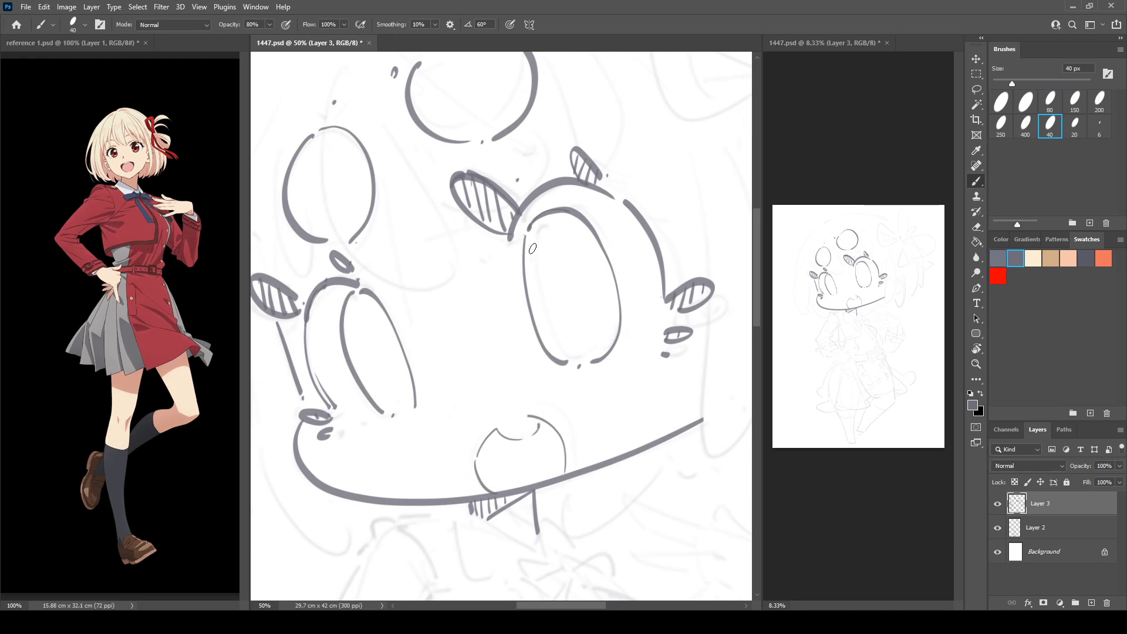
key("ctrl+shift+h")
key("ctrl+shift+h")
Ink the fringe strands over the left-hand eye, with two curved edges around the oval and a straight edge towards the face centre
left_click_drag(492, 299, 593, 236)
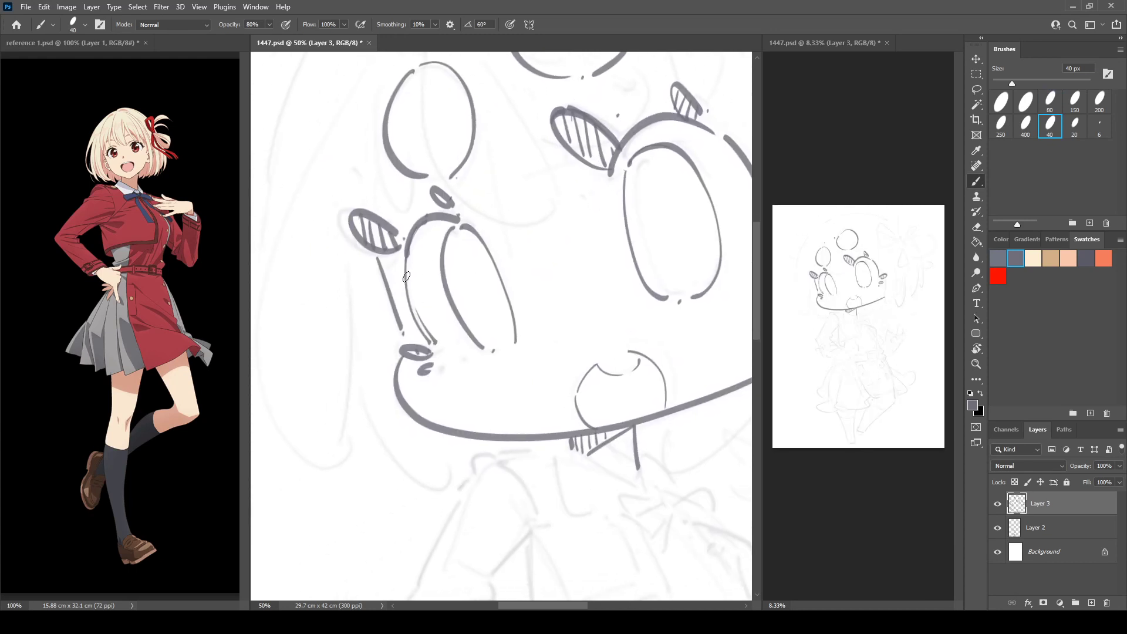
scroll(407, 277, "up", 5)
scroll(406, 276, "left", 1)
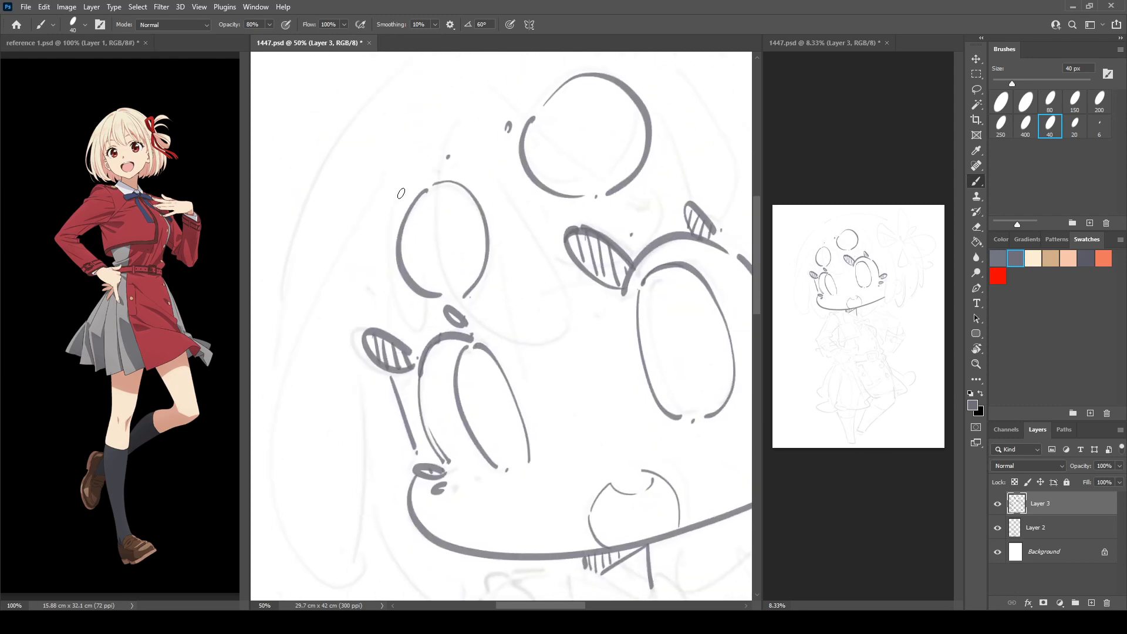
mouse_move(414, 169)
left_mouse_down()
mouse_move(390, 249)
mouse_move(422, 318)
left_mouse_up()
left_click_drag(469, 256, 450, 271)
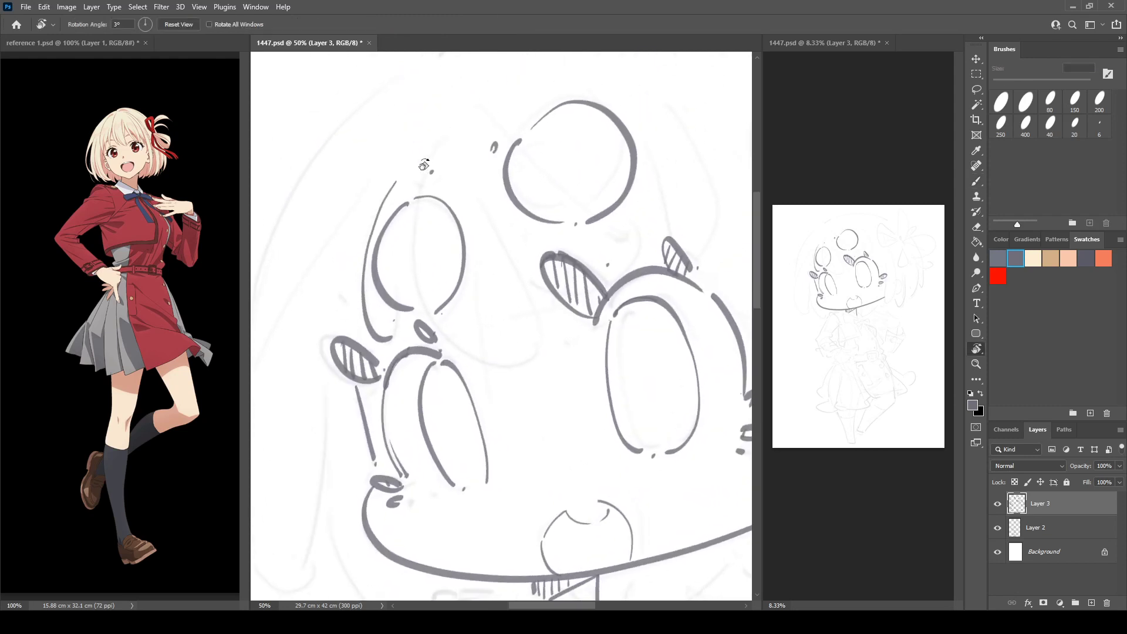
mouse_move(439, 144)
left_mouse_down()
mouse_move(411, 264)
mouse_move(433, 324)
mouse_move(484, 361)
mouse_move(528, 348)
left_mouse_up()
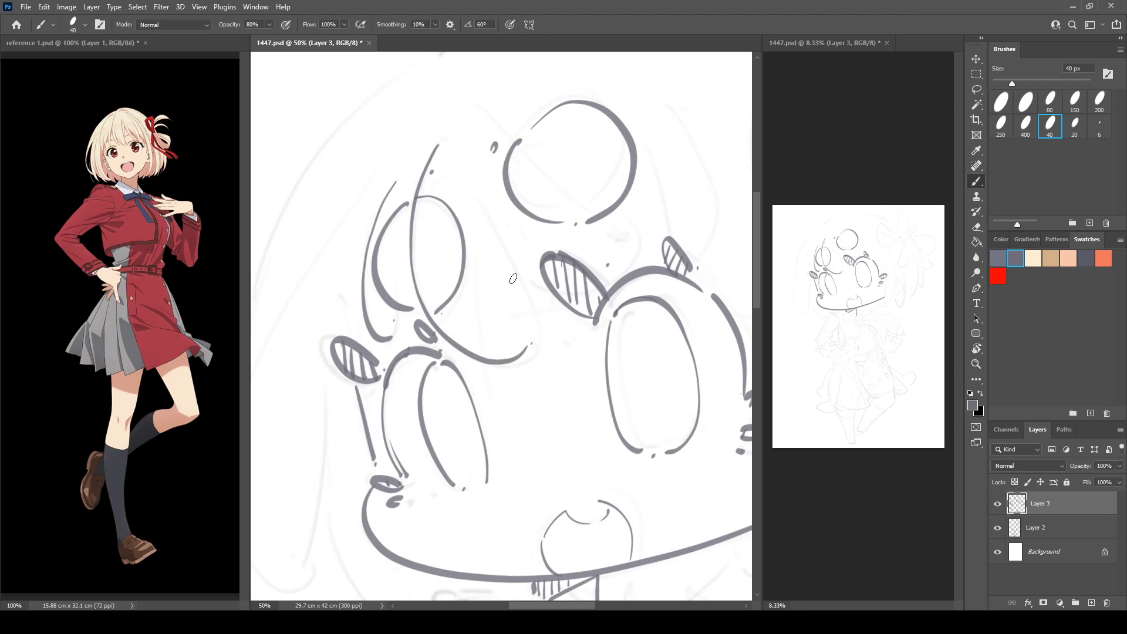
left_click_drag(467, 177, 536, 329)
left_click_drag(553, 252, 511, 275)
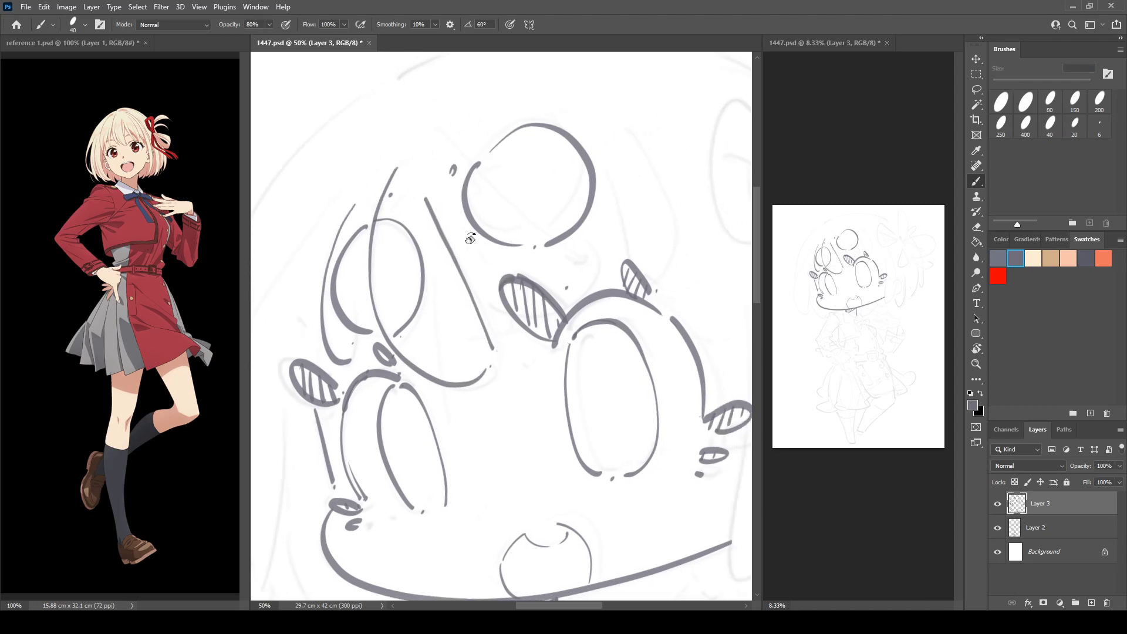
Ink the middle fringe with a short notch stroke, a long diagonal across the round shape and a hooked tip above the right-hand eye
left_click_drag(471, 236, 504, 232)
left_click_drag(493, 296, 505, 305)
mouse_move(499, 130)
left_mouse_down()
mouse_move(580, 288)
mouse_move(565, 230)
left_mouse_up()
left_click_drag(574, 269, 580, 298)
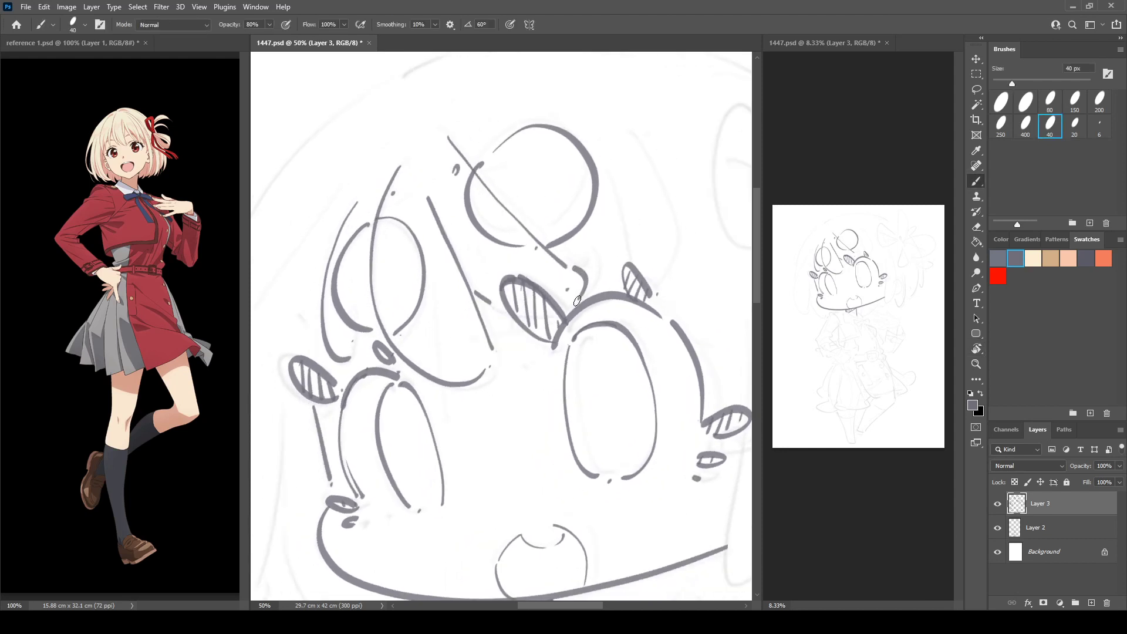
mouse_move(599, 213)
left_mouse_down()
mouse_move(557, 258)
mouse_move(512, 222)
left_mouse_up()
Ink the fringe strands above the right-hand eye, ending with a long outer curve down to the small upper lash
left_click_drag(504, 144, 485, 255)
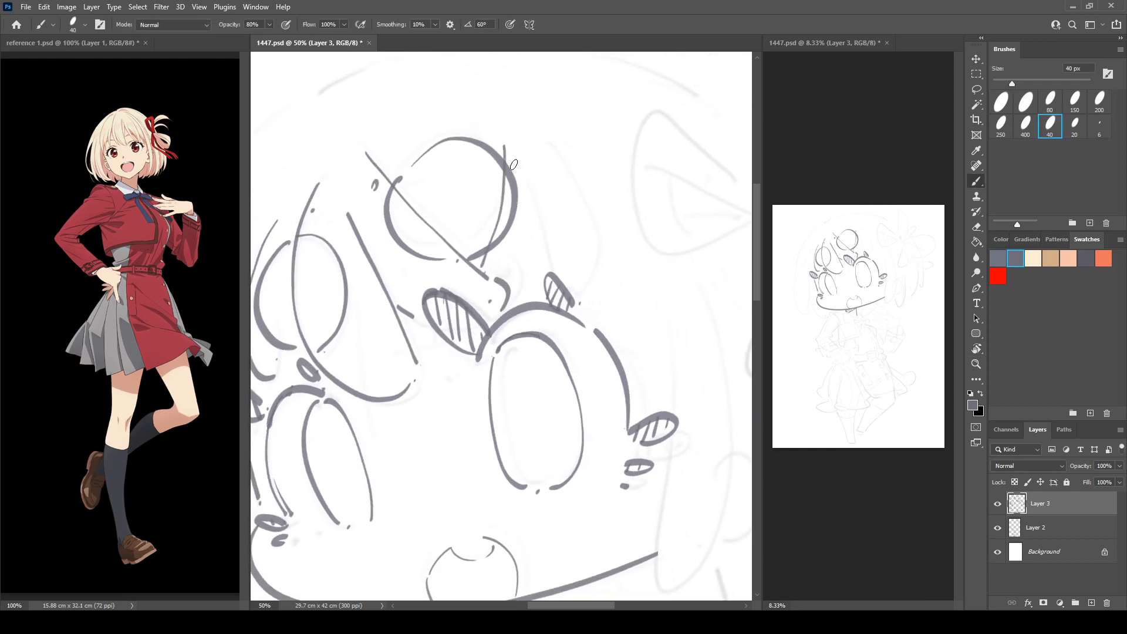
left_click_drag(515, 165, 546, 254)
mouse_move(536, 107)
left_mouse_down()
mouse_move(597, 243)
mouse_move(580, 297)
left_mouse_up()
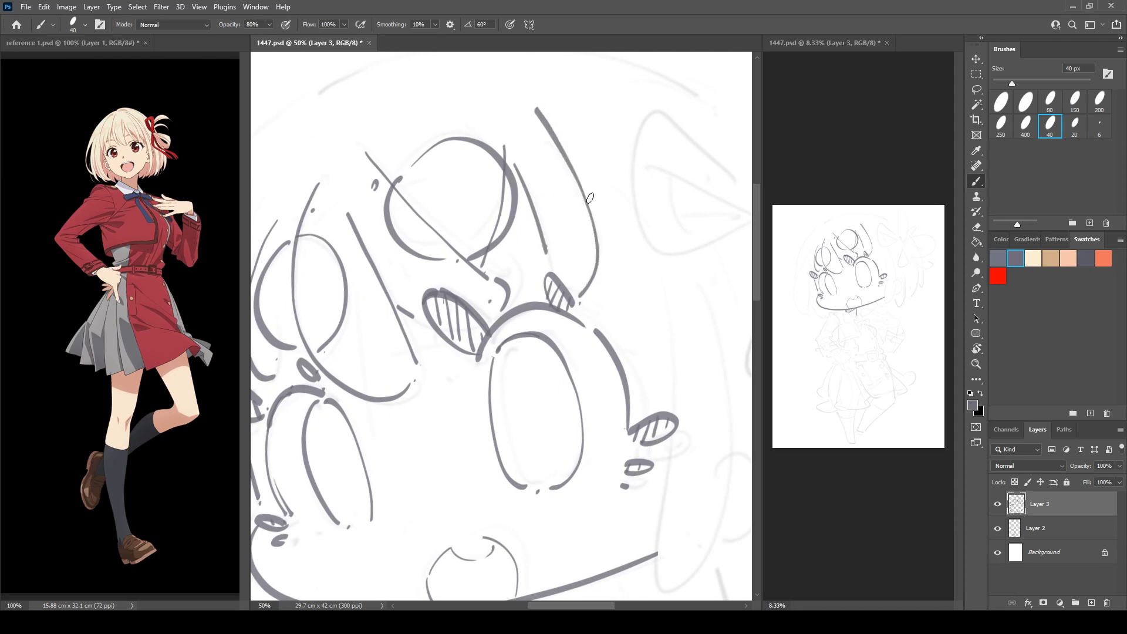
left_click_drag(591, 198, 599, 294)
Ink the long side lock beside the right-hand eye, from the fringe down to a rounded tip below the jaw end
mouse_move(635, 230)
left_mouse_down()
mouse_move(547, 131)
mouse_move(529, 181)
mouse_move(559, 272)
left_mouse_up()
mouse_move(529, 225)
left_mouse_down()
mouse_move(552, 198)
mouse_move(587, 291)
mouse_move(572, 505)
mouse_move(630, 490)
left_mouse_up()
key("ctrl+z")
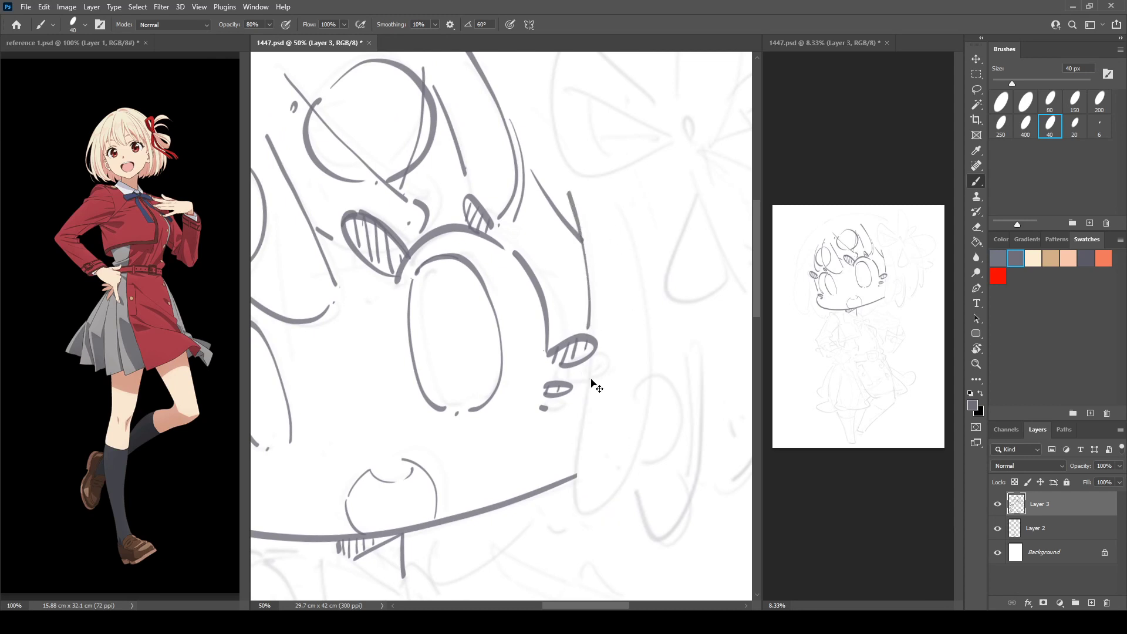
mouse_move(588, 370)
left_mouse_down()
mouse_move(598, 511)
mouse_move(630, 465)
left_mouse_up()
mouse_move(615, 189)
left_mouse_down()
mouse_move(637, 237)
mouse_move(648, 413)
mouse_move(597, 399)
left_mouse_up()
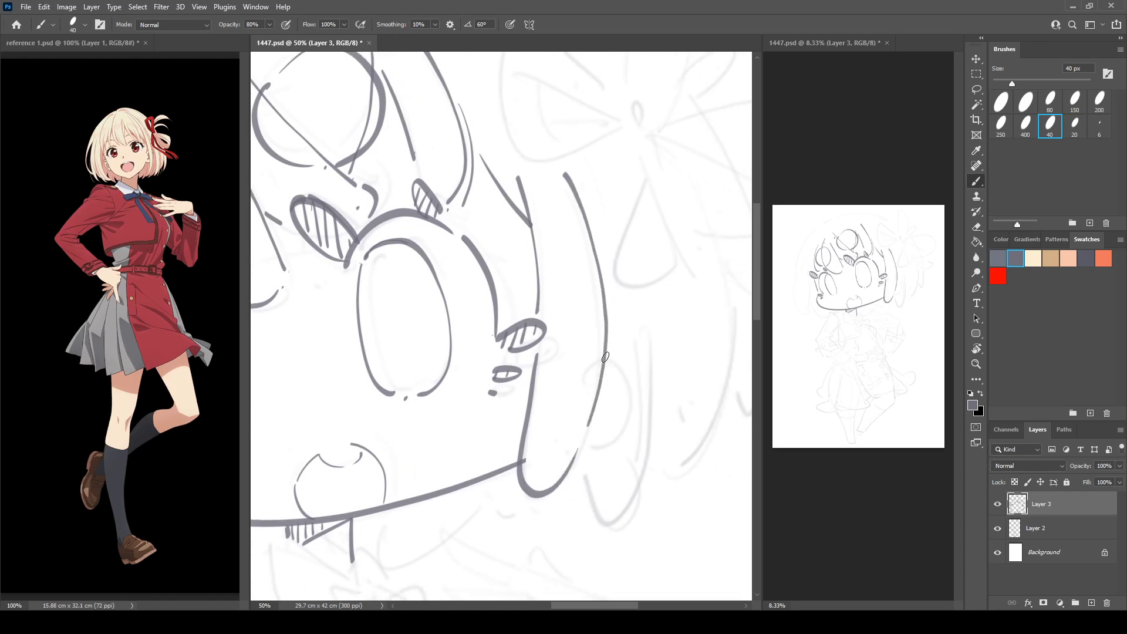
Ink the hair behind the side lock with a small curl, a rounded lower lock and a long outer curve sweeping upward
mouse_move(605, 354)
left_mouse_down()
mouse_move(627, 376)
mouse_move(599, 436)
mouse_move(589, 414)
mouse_move(617, 485)
mouse_move(657, 311)
left_mouse_up()
left_click_drag(680, 293, 567, 337)
mouse_move(555, 478)
left_mouse_down()
mouse_move(581, 455)
mouse_move(610, 329)
left_mouse_up()
key("ctrl+z")
left_click_drag(540, 490, 625, 322)
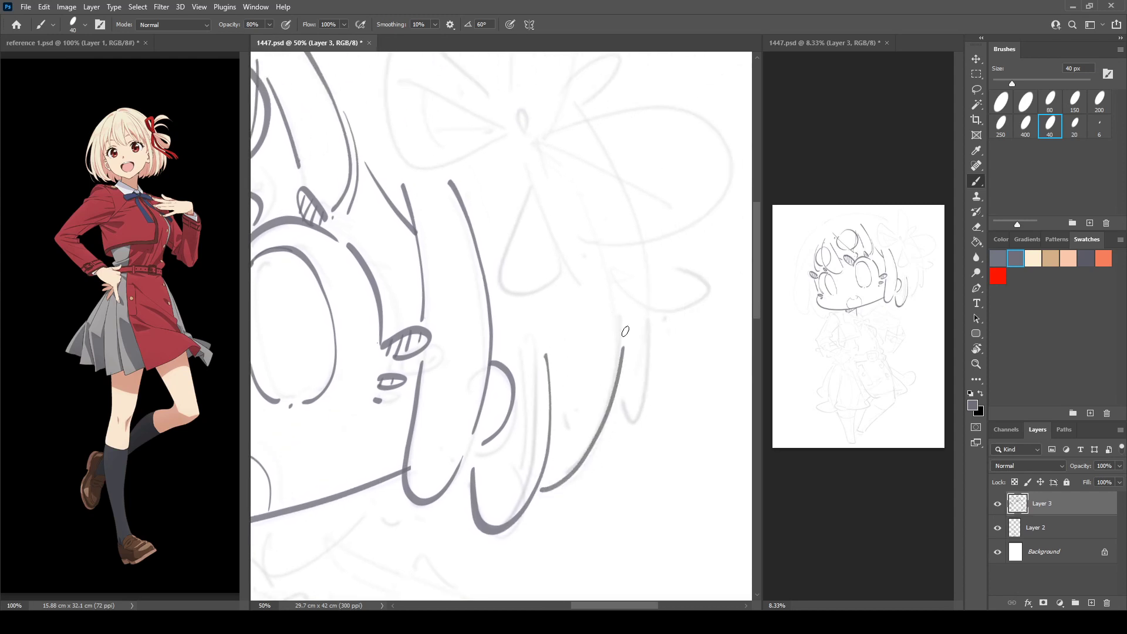
Ink the small hooked lock behind the outer right-hand hair and the back hair tip hanging below the jaw
left_click_drag(619, 399, 652, 351)
left_click_drag(429, 432, 656, 274)
mouse_move(497, 364)
left_mouse_down()
mouse_move(464, 360)
mouse_move(467, 409)
left_mouse_up()
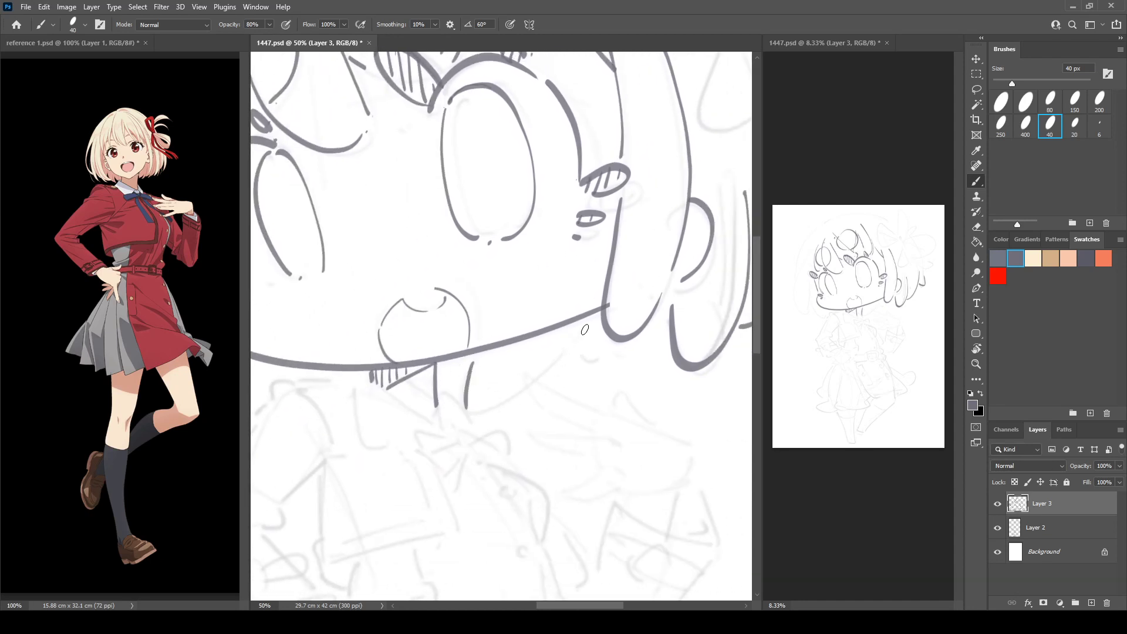
key("ctrl+z")
mouse_move(471, 361)
left_mouse_down()
mouse_move(520, 383)
mouse_move(575, 346)
mouse_move(607, 348)
left_mouse_up()
Ink the long side lock beside the left-hand eye, sweeping down to a rounded tip and back up
left_click_drag(397, 366, 647, 329)
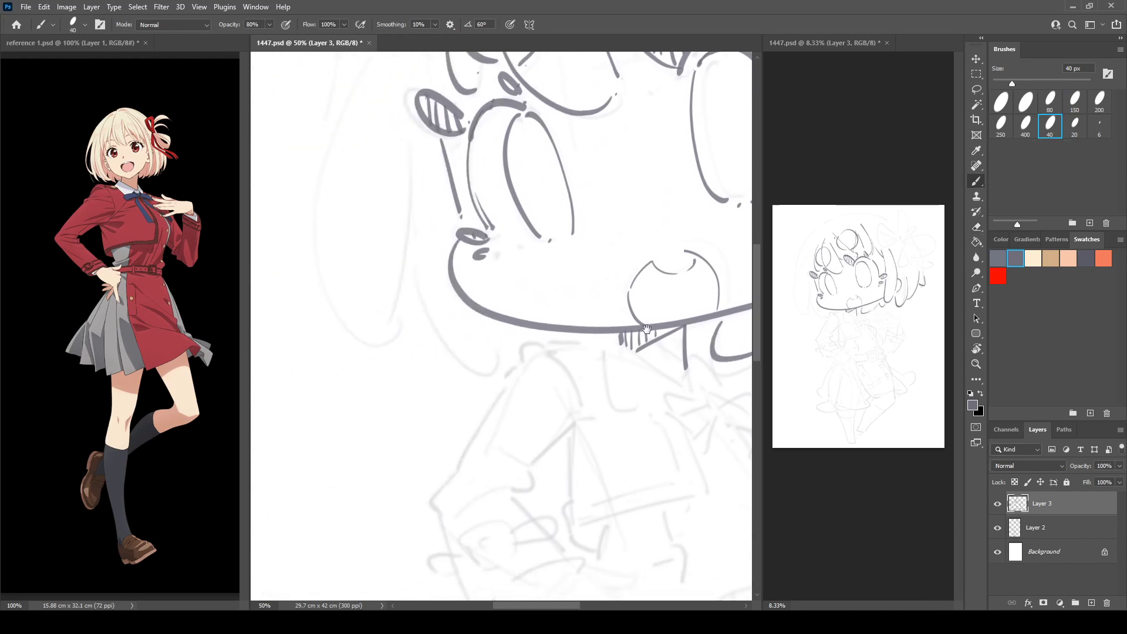
left_click_drag(415, 170, 429, 272)
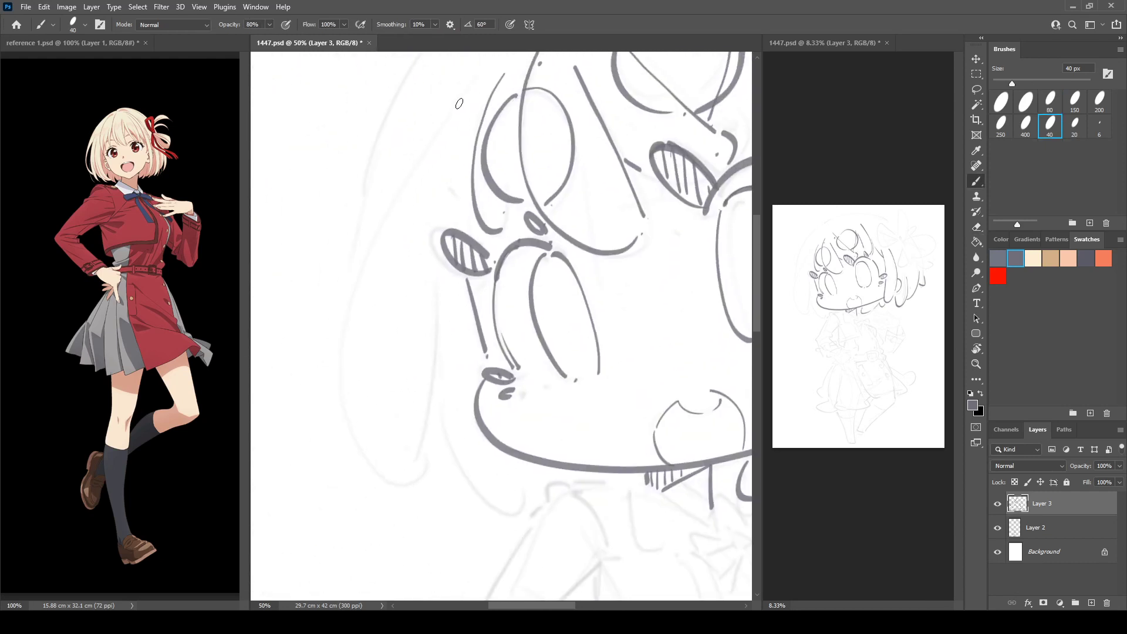
mouse_move(459, 103)
left_mouse_down()
mouse_move(395, 189)
mouse_move(349, 289)
mouse_move(351, 402)
mouse_move(423, 467)
mouse_move(426, 313)
left_mouse_up()
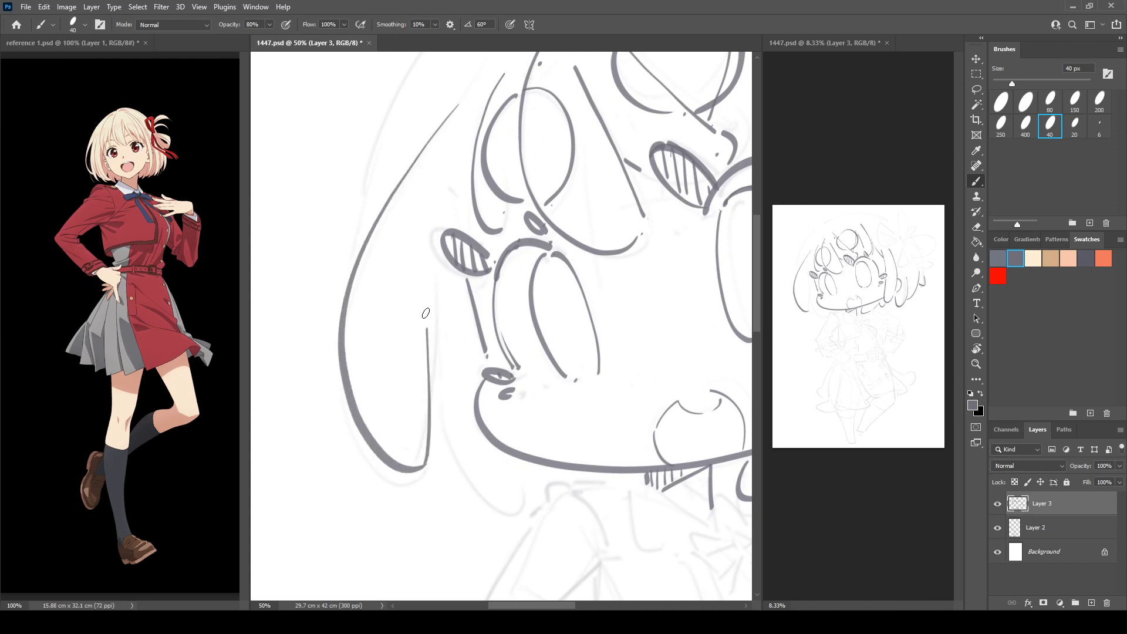
Ink the outer head contour from the left-hand side lock up toward the crown, redoing the curve until it follows the sketch
left_click_drag(495, 254, 492, 469)
mouse_move(350, 473)
left_mouse_down()
mouse_move(372, 390)
mouse_move(432, 267)
mouse_move(534, 175)
left_mouse_up()
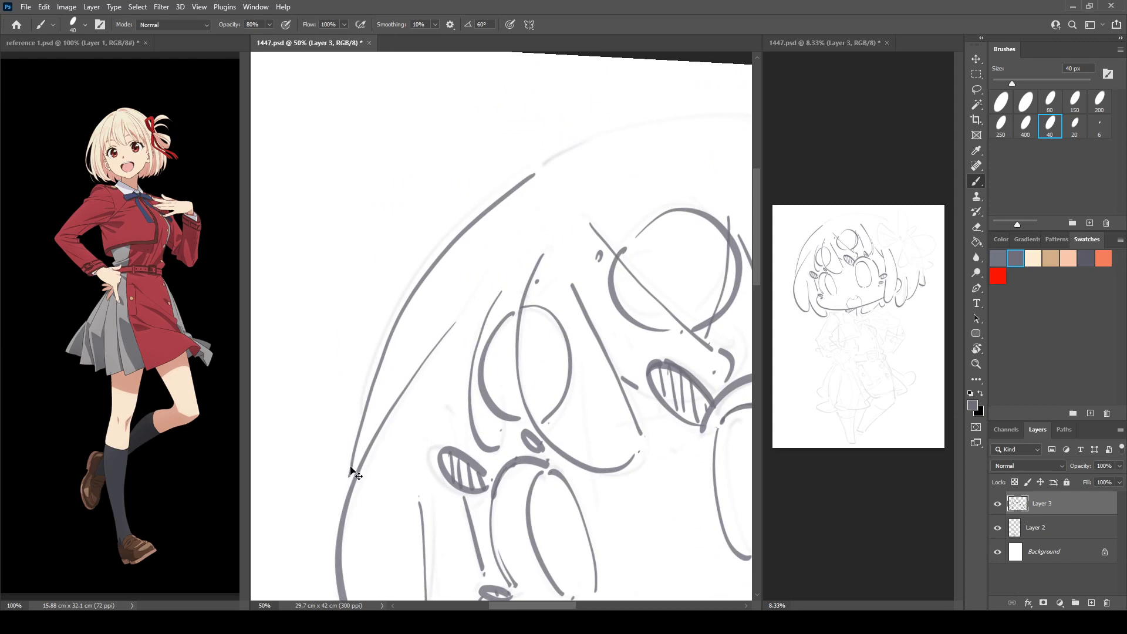
key("ctrl+z")
mouse_move(353, 479)
left_mouse_down()
mouse_move(362, 410)
mouse_move(425, 269)
mouse_move(531, 176)
left_mouse_up()
key("ctrl+z")
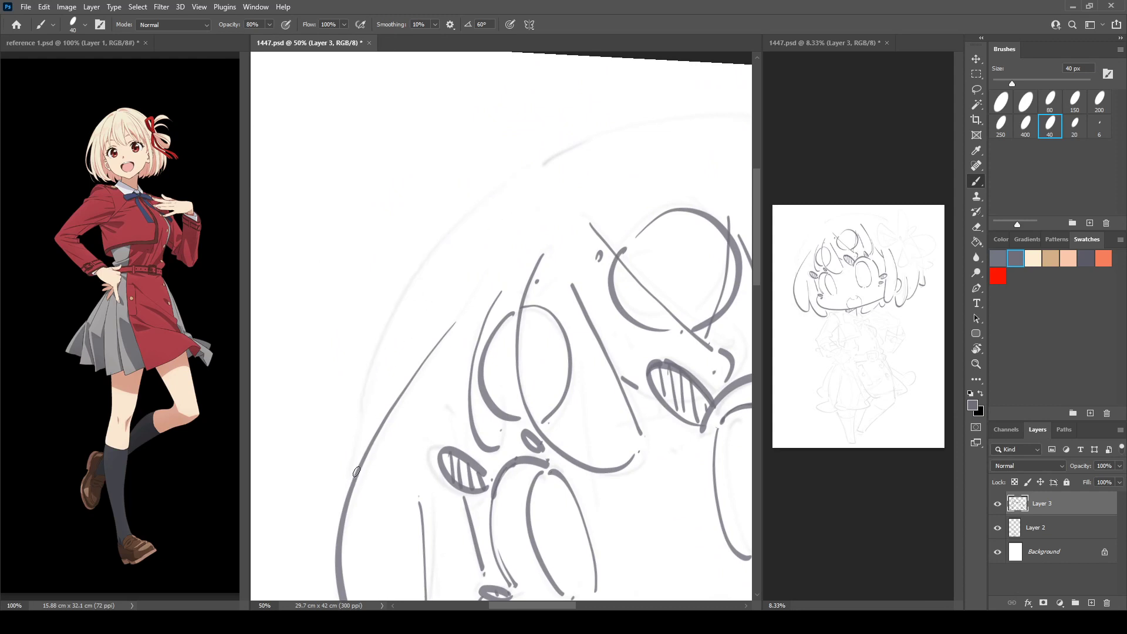
mouse_move(356, 471)
left_mouse_down()
mouse_move(488, 199)
mouse_move(532, 172)
left_mouse_up()
Rotate the canvas to -20° and ink the long arc over the top of the head toward the ribbon
key("r")
left_click_drag(431, 183, 381, 221)
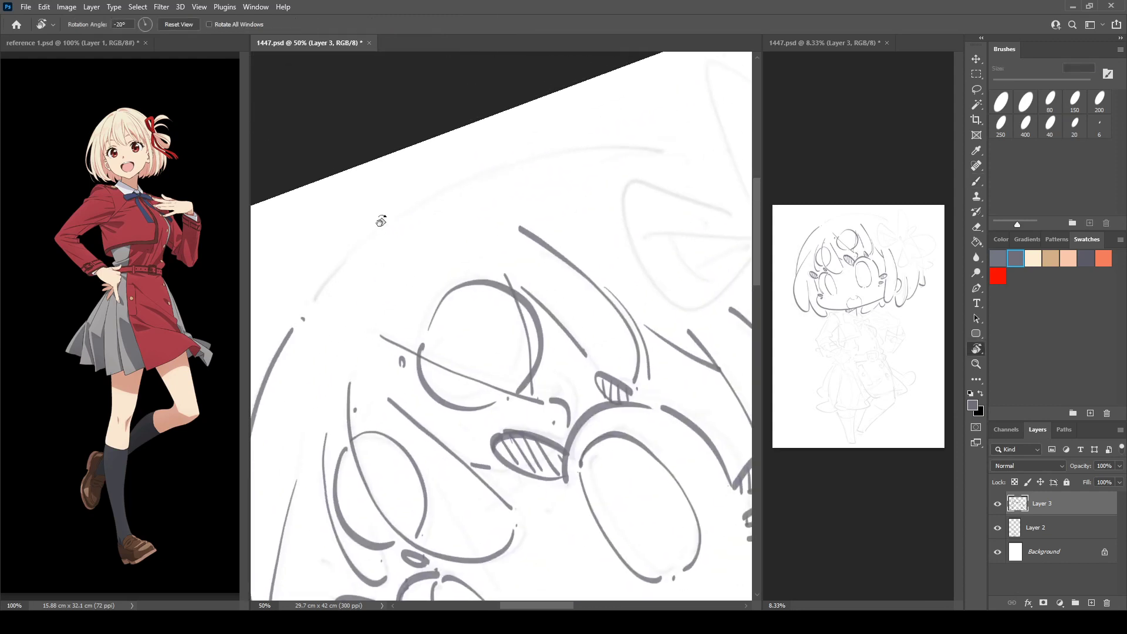
mouse_move(309, 306)
left_mouse_down()
mouse_move(360, 244)
mouse_move(457, 181)
mouse_move(621, 143)
mouse_move(731, 148)
left_mouse_up()
key("r")
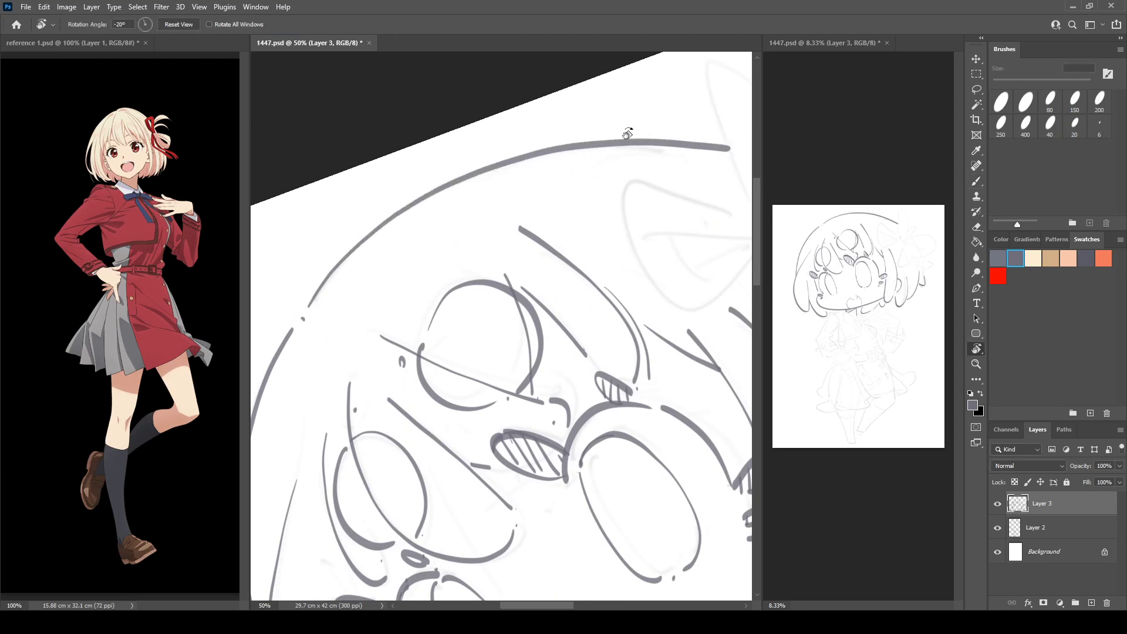
Ink the tall upright ribbon loop above the head and the short rounded loop beside it
mouse_move(628, 134)
left_mouse_down()
mouse_move(485, 194)
mouse_move(491, 234)
mouse_move(470, 196)
mouse_move(500, 143)
mouse_move(503, 189)
left_mouse_up()
key("b")
mouse_move(512, 108)
left_mouse_down()
mouse_move(507, 259)
mouse_move(517, 106)
mouse_move(548, 224)
mouse_move(531, 292)
left_mouse_up()
key("ctrl+z")
mouse_move(511, 108)
left_mouse_down()
mouse_move(520, 105)
mouse_move(556, 247)
mouse_move(532, 294)
left_mouse_up()
mouse_move(559, 241)
left_mouse_down()
mouse_move(566, 234)
mouse_move(567, 275)
mouse_move(481, 229)
left_mouse_up()
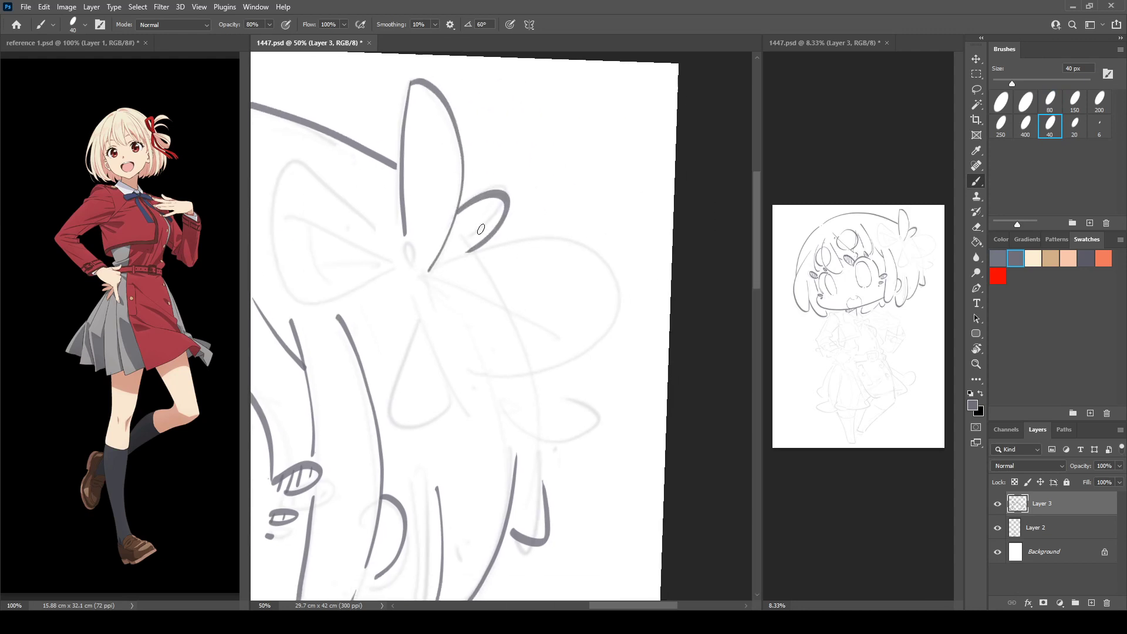
Ink the large right-hand ribbon loop with its lower and upper curves, inner fold triangle and short shine strokes
mouse_move(434, 288)
left_mouse_down()
mouse_move(489, 382)
mouse_move(615, 304)
left_mouse_up()
mouse_move(440, 284)
left_mouse_down()
mouse_move(554, 334)
mouse_move(516, 362)
left_mouse_up()
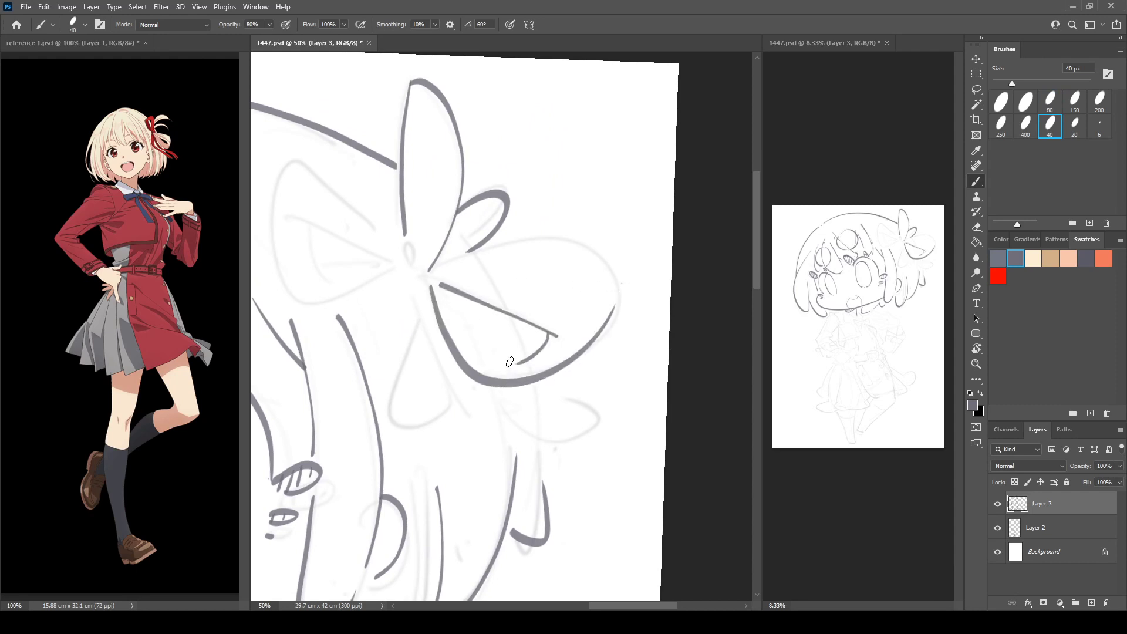
mouse_move(451, 268)
left_mouse_down()
mouse_move(621, 294)
mouse_move(623, 306)
left_mouse_up()
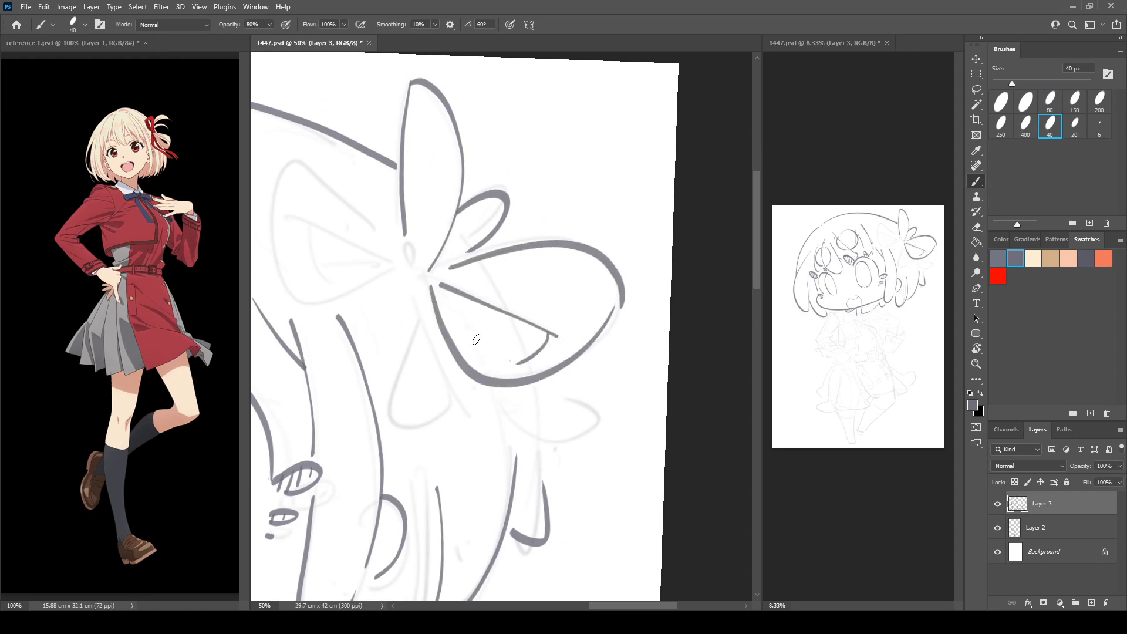
left_click_drag(448, 314, 503, 364)
mouse_move(543, 299)
left_mouse_down()
mouse_move(581, 333)
mouse_move(581, 321)
left_mouse_up()
left_click(586, 299)
Ink the ribbon knot and the left-hand loop with its inner fold lines
left_click_drag(469, 257, 591, 242)
mouse_move(520, 213)
left_mouse_down()
mouse_move(550, 247)
mouse_move(547, 271)
left_mouse_up()
left_click_drag(404, 194, 471, 226)
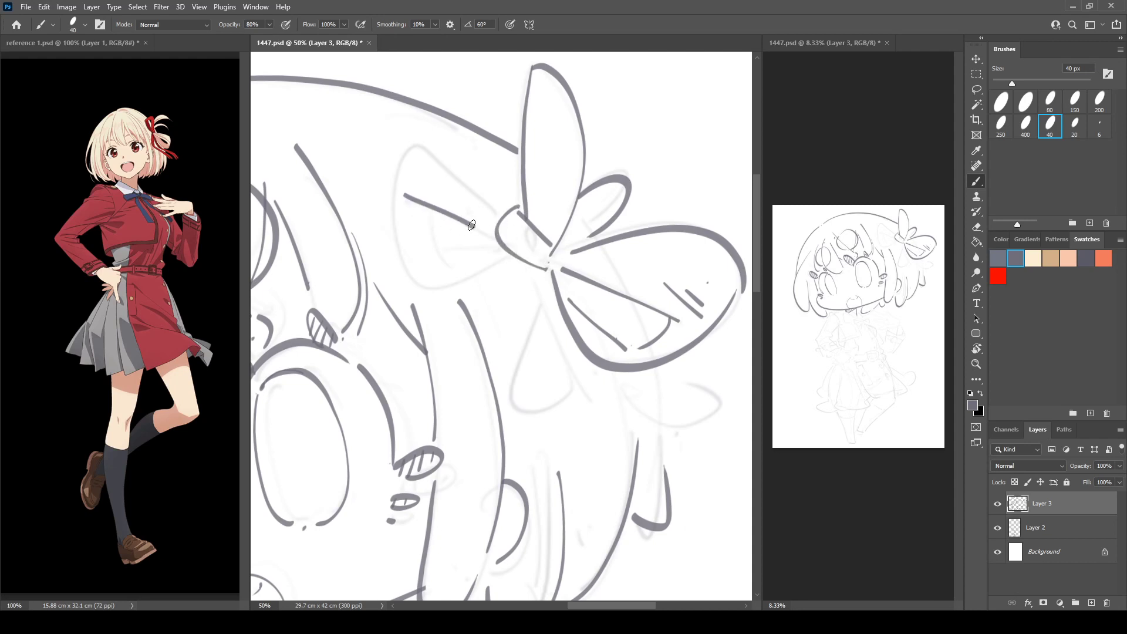
mouse_move(400, 189)
left_mouse_down()
mouse_move(438, 144)
mouse_move(500, 207)
mouse_move(389, 226)
mouse_move(501, 252)
left_mouse_up()
left_click_drag(427, 210, 440, 259)
left_click_drag(440, 244, 481, 240)
Ink the ribbon loop hanging below the knot and the small loop at the back of the hair
left_click_drag(590, 317, 516, 236)
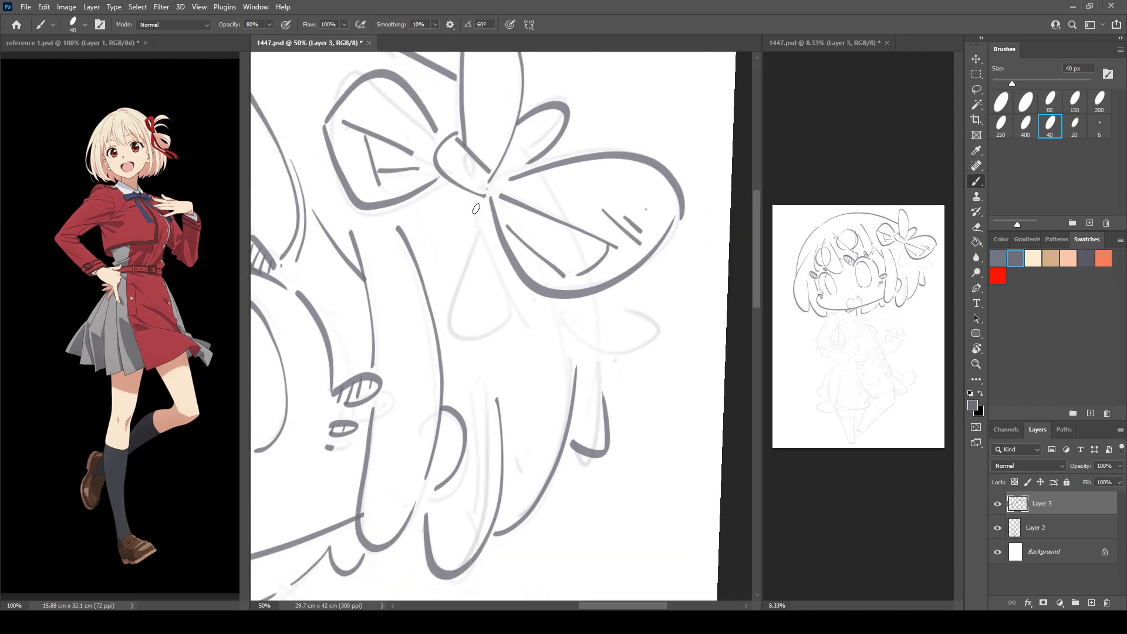
left_click_drag(476, 199, 517, 310)
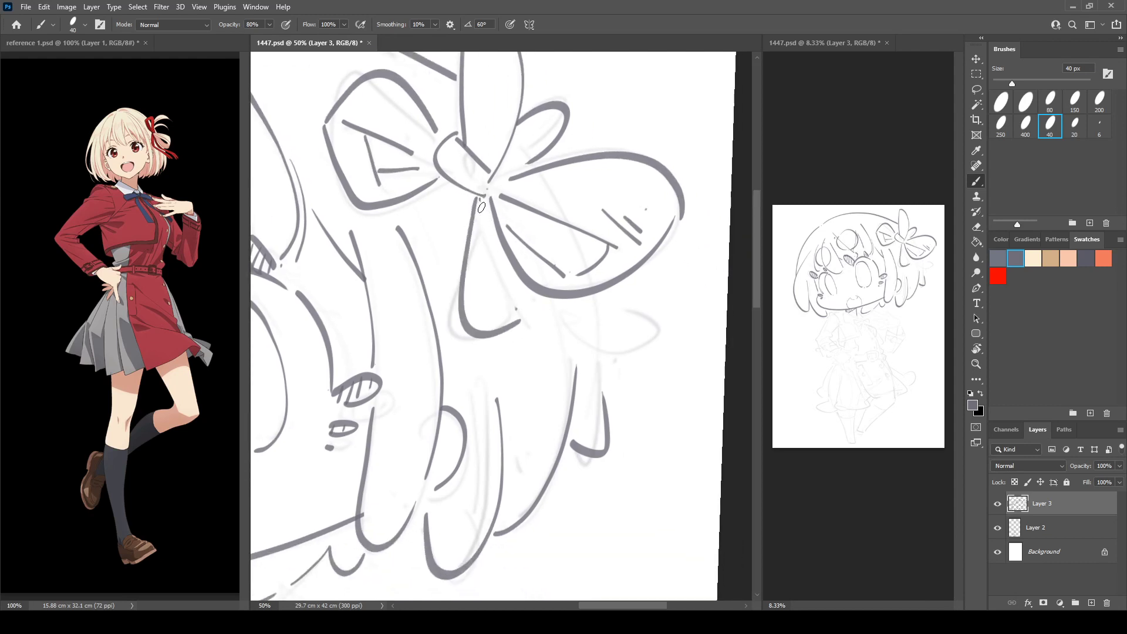
mouse_move(481, 205)
left_mouse_down()
mouse_move(524, 312)
mouse_move(634, 298)
left_mouse_up()
left_click_drag(600, 343, 604, 393)
Straighten the canvas and ink the left-hand shirt collar with its rounded outer edge and diagonal top fold
left_click_drag(529, 364, 711, 250)
mouse_move(542, 409)
left_mouse_down()
mouse_move(676, 239)
mouse_move(685, 267)
left_mouse_up()
key("r")
mouse_move(637, 213)
left_mouse_down()
mouse_move(627, 204)
mouse_move(649, 146)
left_mouse_up()
left_click_drag(464, 286, 511, 347)
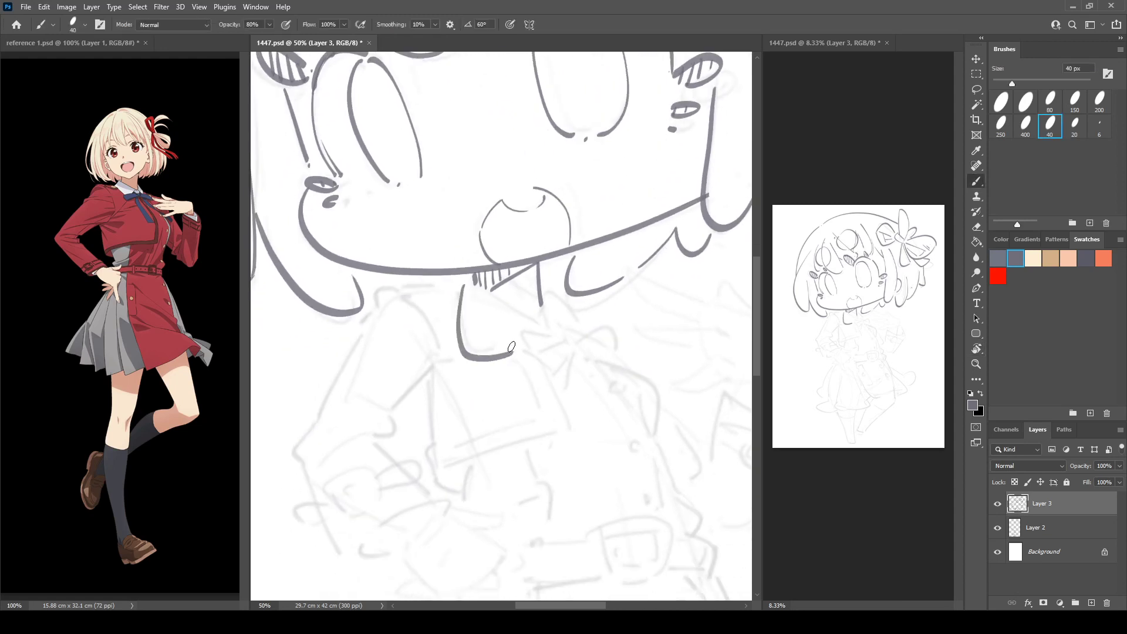
left_click_drag(473, 284, 534, 316)
key("ctrl+z")
left_click_drag(464, 283, 523, 319)
Ink the right-hand collar edge and the flower-shaped neck bow, redrawing its right-hand petals
mouse_move(540, 281)
left_mouse_down()
mouse_move(569, 321)
mouse_move(550, 323)
mouse_move(519, 367)
mouse_move(606, 328)
mouse_move(571, 342)
mouse_move(565, 377)
mouse_move(580, 348)
mouse_move(598, 352)
mouse_move(574, 344)
mouse_move(595, 326)
mouse_move(578, 340)
mouse_move(602, 351)
mouse_move(576, 349)
left_mouse_up()
key("ctrl+z")
key("ctrl+z")
key("e")
key("b")
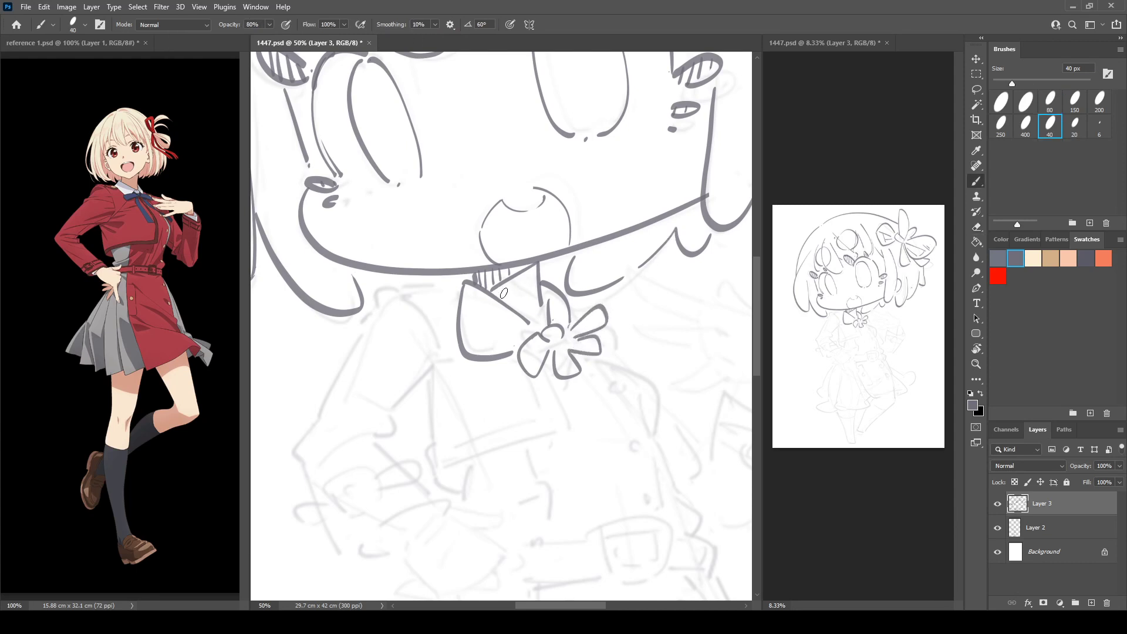
key("ctrl+z")
key("ctrl+z")
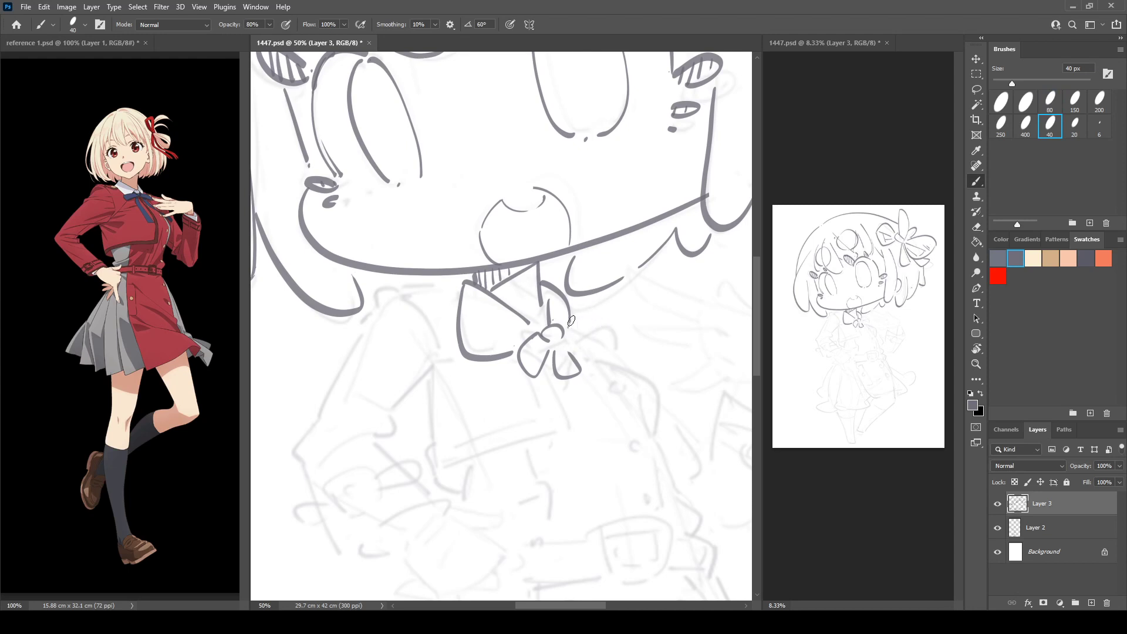
mouse_move(576, 325)
left_mouse_down()
mouse_move(583, 364)
mouse_move(677, 295)
left_mouse_up()
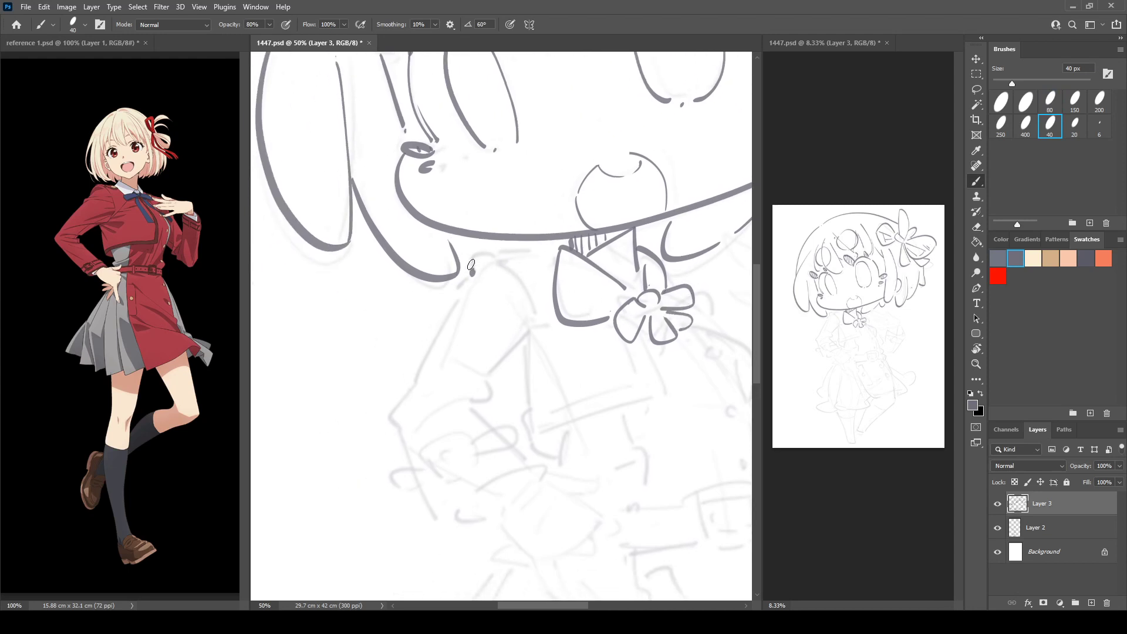
Ink the left-hand shoulder corner, the shoulder line to the collar and the crease strokes at the armpit
mouse_move(472, 267)
left_mouse_down()
mouse_move(491, 302)
mouse_move(448, 297)
mouse_move(482, 237)
left_mouse_up()
mouse_move(443, 283)
left_mouse_down()
mouse_move(433, 296)
mouse_move(442, 306)
left_mouse_up()
mouse_move(469, 280)
left_mouse_down()
mouse_move(508, 287)
mouse_move(539, 317)
left_mouse_up()
left_click_drag(489, 372, 539, 329)
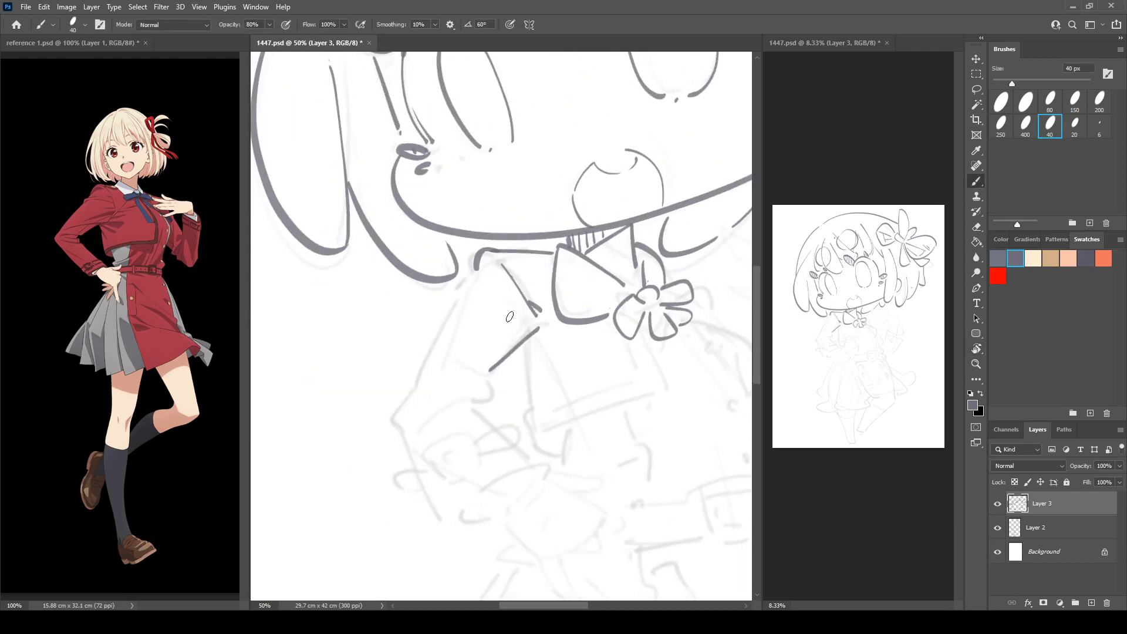
Ink the bent sleeve's outer edge down past the elbow, its inner creases and the buckle on the cuff
left_click_drag(472, 272, 409, 389)
mouse_move(487, 372)
left_mouse_down()
mouse_move(497, 382)
mouse_move(484, 404)
mouse_move(495, 399)
mouse_move(507, 427)
left_mouse_up()
key("ctrl+z")
key("ctrl+z")
mouse_move(410, 389)
left_mouse_down()
mouse_move(392, 414)
mouse_move(415, 464)
left_mouse_up()
mouse_move(421, 456)
left_mouse_down()
mouse_move(397, 330)
mouse_move(414, 366)
mouse_move(439, 351)
mouse_move(436, 311)
mouse_move(440, 344)
left_mouse_up()
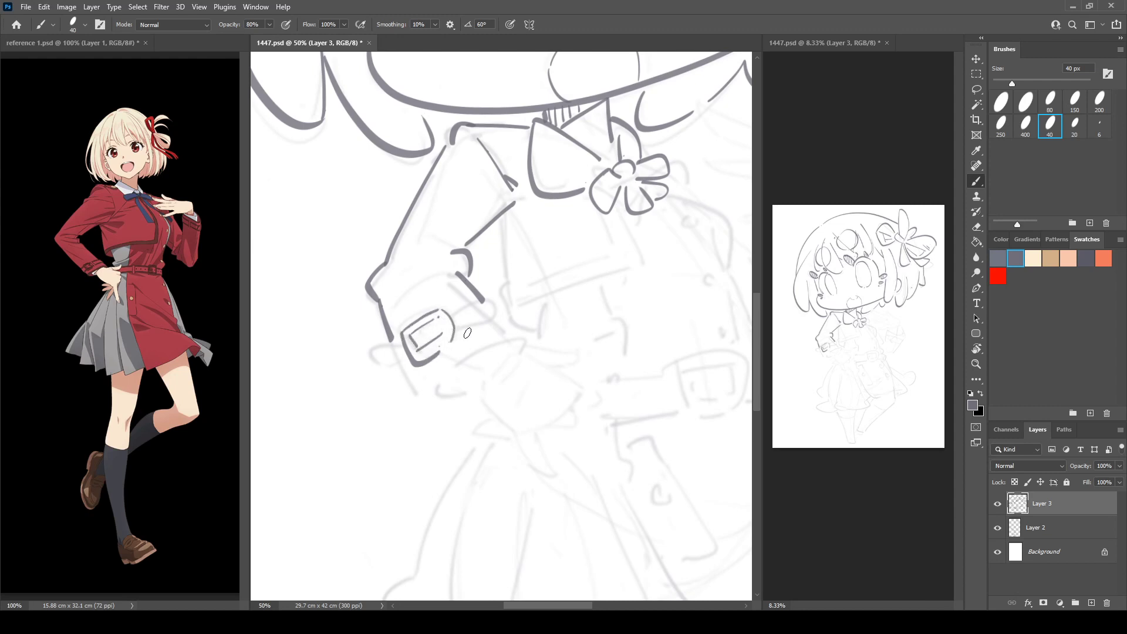
Ink the cuff strap on both sides of the buckle, erasing stray line ends and adding the inner strap line
key("e")
mouse_move(453, 336)
left_mouse_down()
mouse_move(494, 315)
mouse_move(465, 307)
mouse_move(500, 312)
left_mouse_up()
key("b")
key("e")
key("b")
mouse_move(452, 339)
left_mouse_down()
mouse_move(493, 320)
mouse_move(491, 297)
left_mouse_up()
key("e")
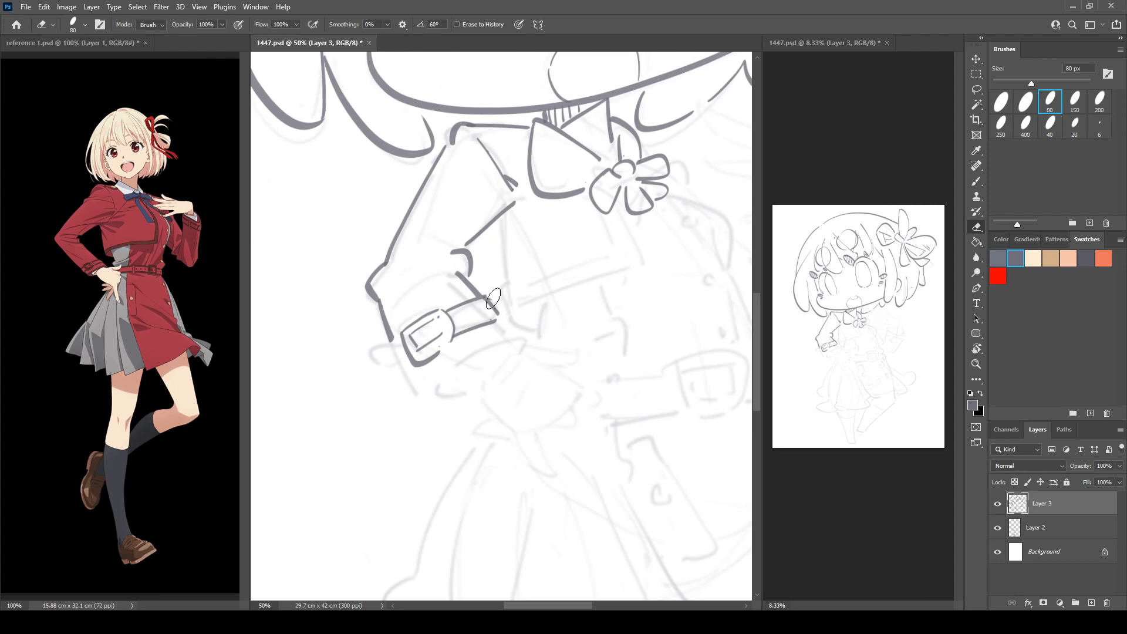
key("b")
mouse_move(410, 340)
left_mouse_down()
mouse_move(385, 354)
mouse_move(396, 372)
left_mouse_up()
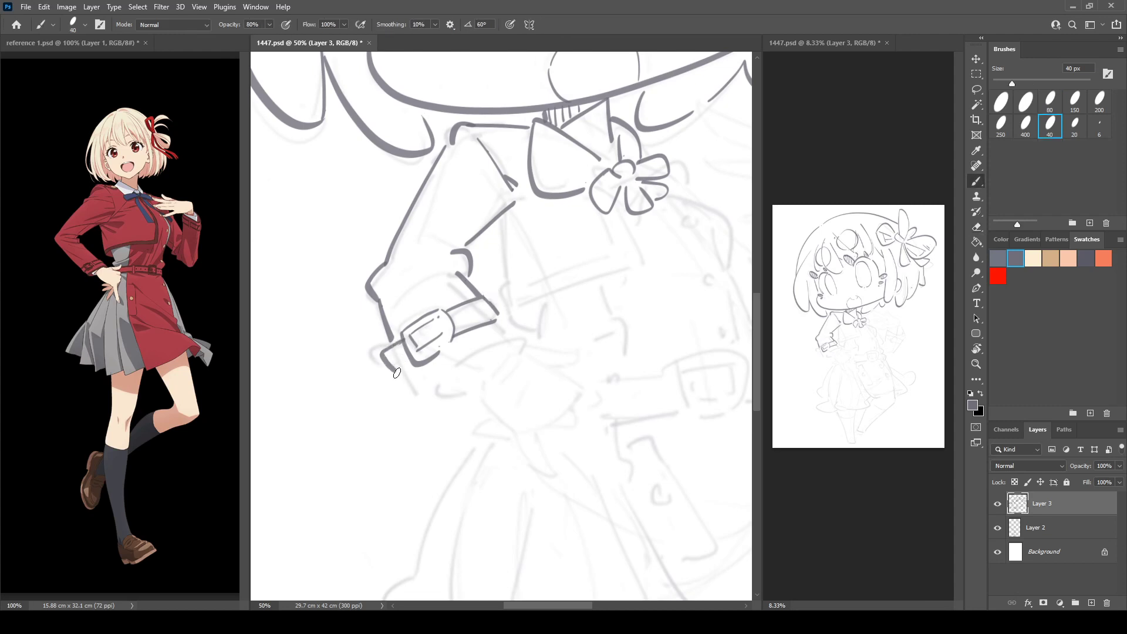
left_click_drag(457, 329, 491, 312)
Ink the flared cuff's hem line and lower edge, round off its outer corner and close its inner end
mouse_move(408, 375)
left_mouse_down()
mouse_move(450, 401)
mouse_move(470, 398)
mouse_move(525, 335)
left_mouse_up()
key("e")
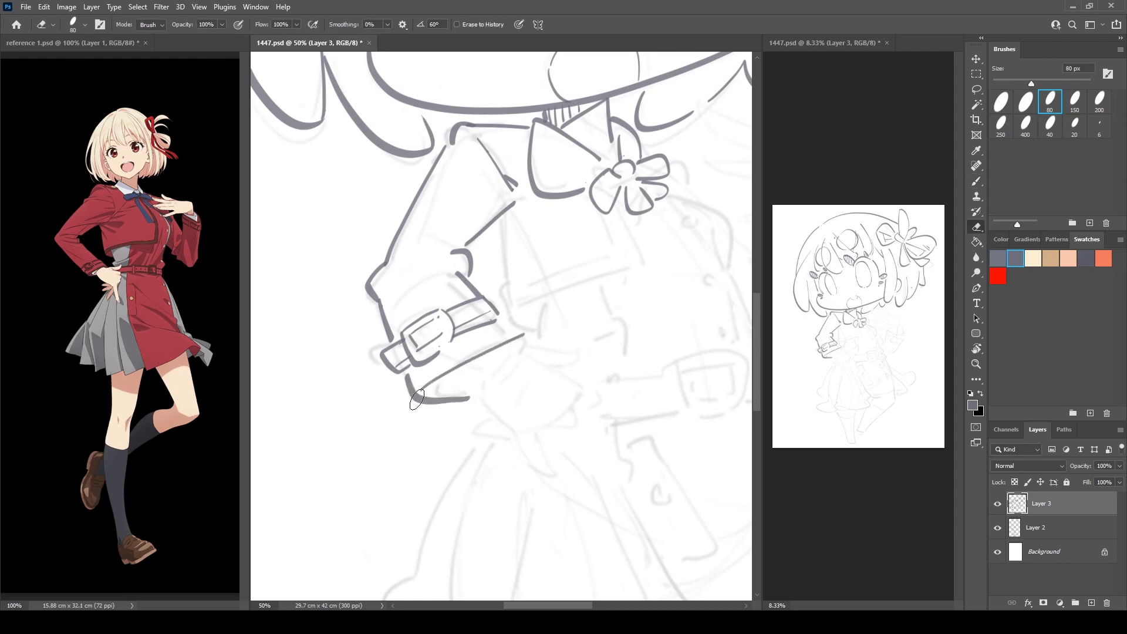
mouse_move(417, 402)
left_mouse_down()
mouse_move(455, 406)
mouse_move(421, 401)
mouse_move(407, 367)
mouse_move(481, 394)
left_mouse_up()
key("b")
left_click_drag(500, 319, 530, 350)
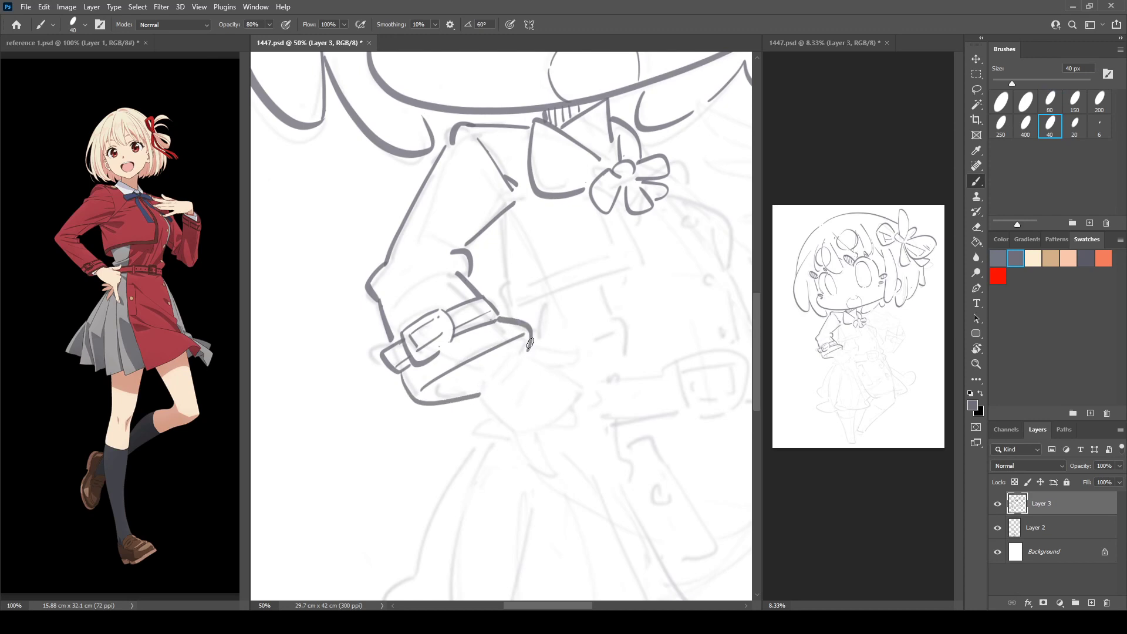
Ink the cuff's inner wrist edge below the hem and clean up where the lines meet
key("e")
mouse_move(487, 396)
left_mouse_down()
mouse_move(462, 406)
mouse_move(486, 404)
mouse_move(523, 347)
left_mouse_up()
key("b")
key("e")
key("b")
key("ctrl+z")
Ink the finger pointing down from the hand on the hip, erasing and redrawing its inner edge
mouse_move(481, 402)
left_mouse_down()
mouse_move(552, 474)
mouse_move(533, 429)
mouse_move(567, 426)
mouse_move(551, 437)
left_mouse_up()
key("ctrl+z")
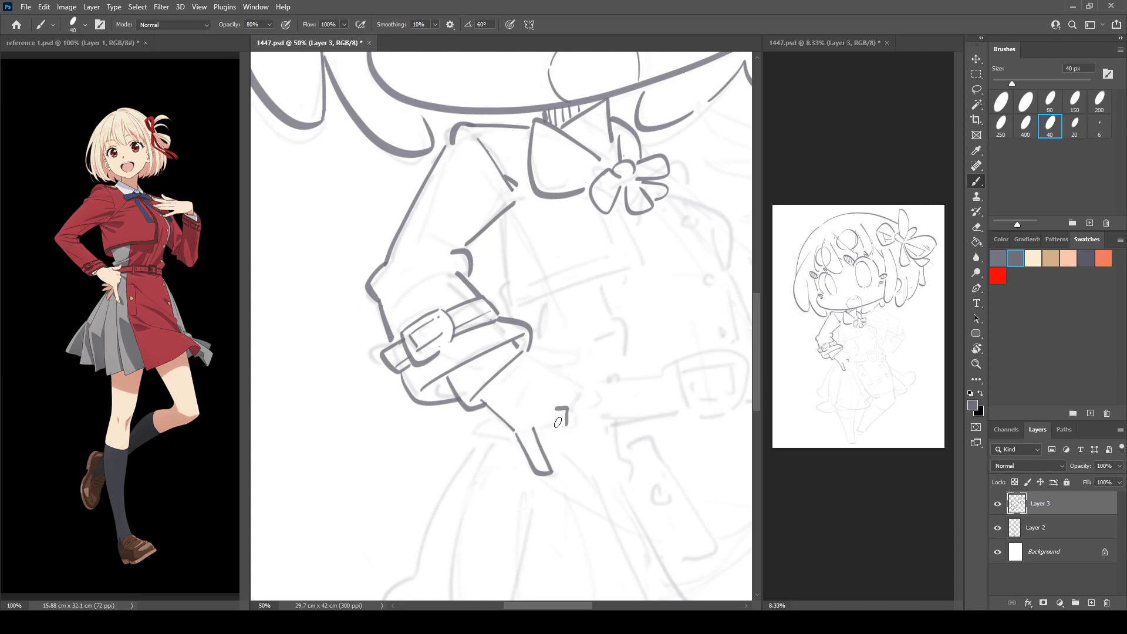
key("ctrl+z")
key("e")
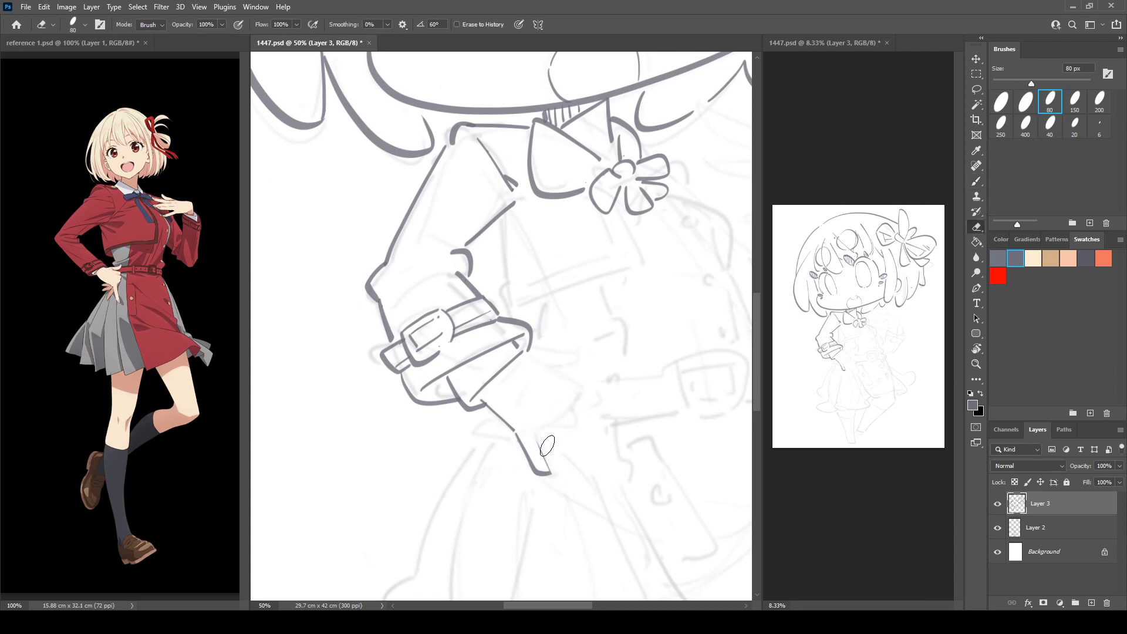
key("b")
left_click_drag(545, 454, 549, 473)
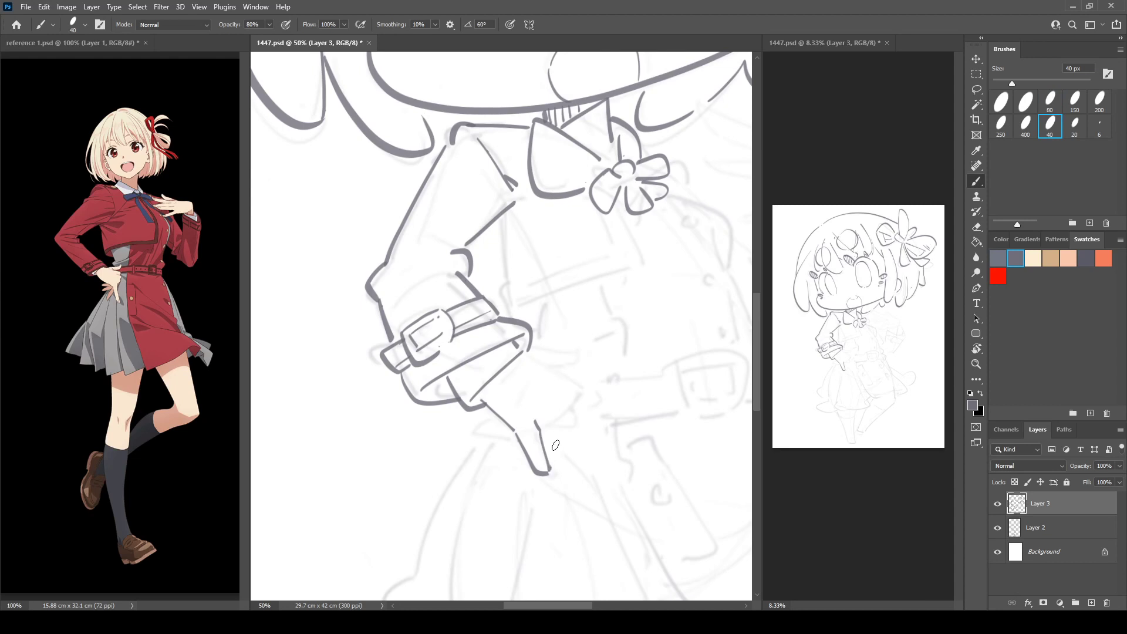
Ink the remaining fingertips along the hand's edge and the small finger showing behind the pointing one
mouse_move(554, 404)
left_mouse_down()
mouse_move(568, 419)
mouse_move(549, 441)
mouse_move(549, 418)
mouse_move(550, 429)
mouse_move(567, 411)
mouse_move(548, 436)
left_mouse_up()
key("e")
key("b")
left_click_drag(571, 382, 575, 413)
mouse_move(505, 420)
left_mouse_down()
mouse_move(487, 435)
mouse_move(516, 441)
left_mouse_up()
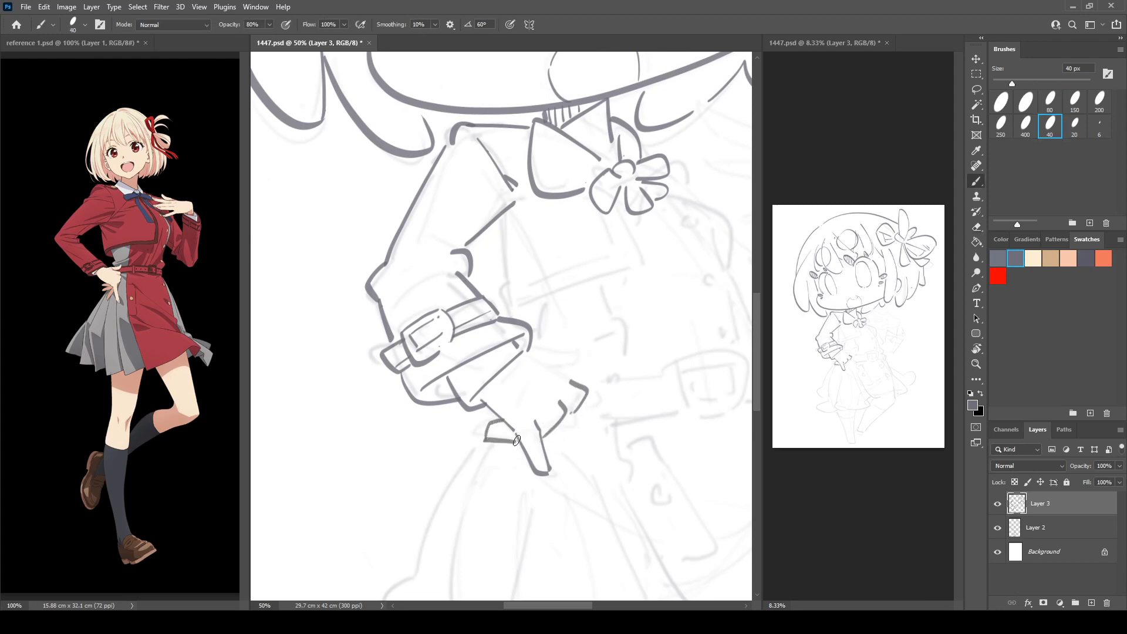
Ink the back of the hand from cuff to fingertips, flip the canvas horizontally and erase overlapping line ends
left_click_drag(532, 356, 565, 374)
key("ctrl+shift+h")
mouse_move(710, 369)
left_mouse_down()
mouse_move(565, 341)
mouse_move(537, 379)
mouse_move(561, 402)
mouse_move(536, 386)
mouse_move(564, 400)
left_mouse_up()
key("e")
key("b")
key("e")
mouse_move(535, 354)
left_mouse_down()
mouse_move(517, 360)
mouse_move(531, 377)
left_mouse_up()
key("b")
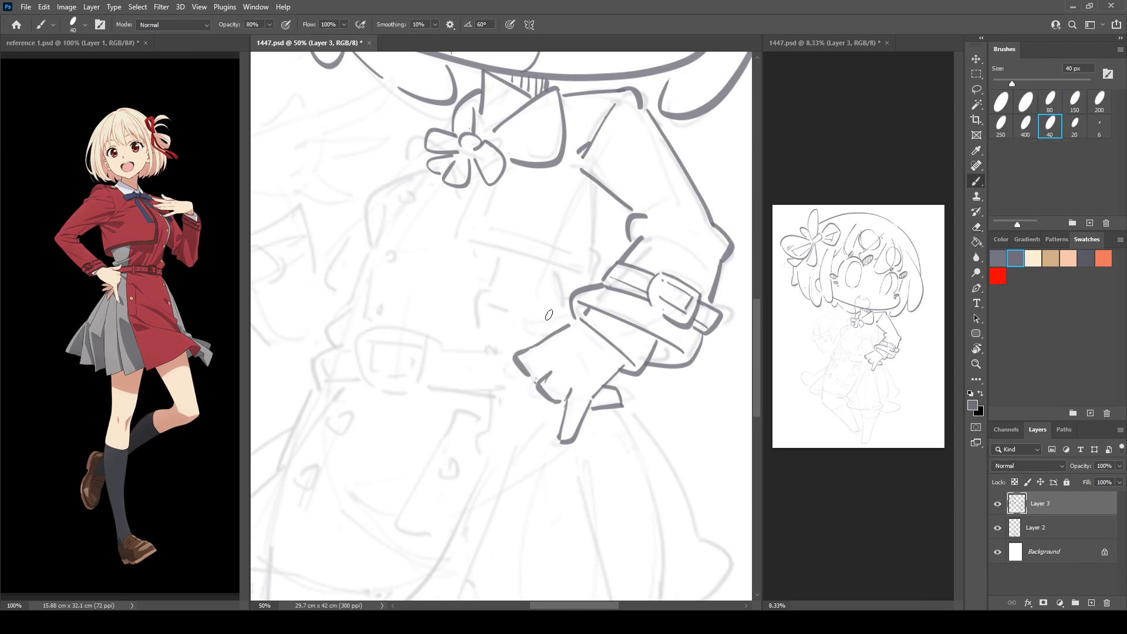
Ink the thumb extending from the cuff above the hand and trim its overlap with the hand outline
key("e")
key("b")
key("e")
mouse_move(571, 317)
left_mouse_down()
mouse_move(532, 319)
mouse_move(549, 331)
mouse_move(568, 323)
mouse_move(529, 322)
mouse_move(546, 338)
left_mouse_up()
key("b")
key("ctrl+z")
key("ctrl+z")
key("e")
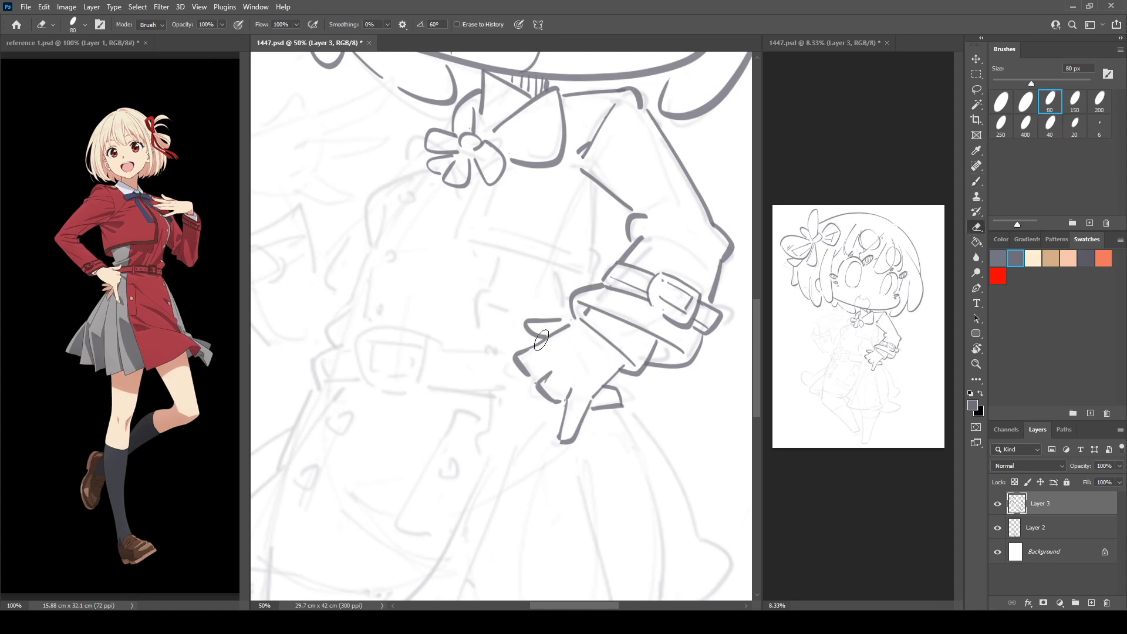
Ink the short jacket's side edge beside the bent arm and its front edge below the flower bow
left_click_drag(526, 269, 552, 372)
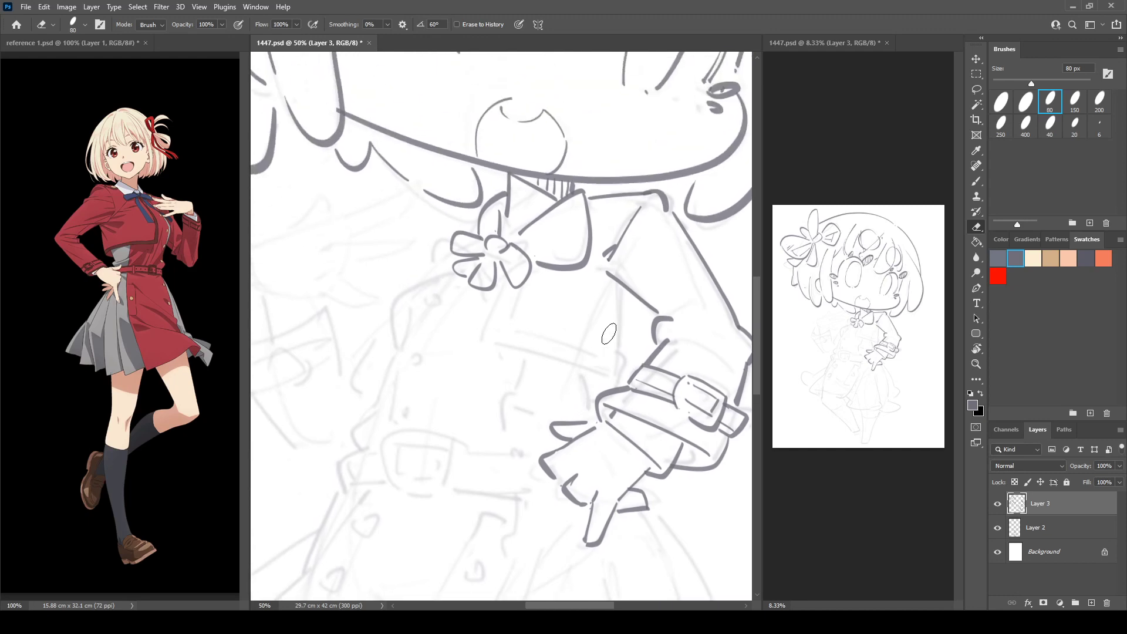
key("b")
left_click_drag(618, 288, 622, 378)
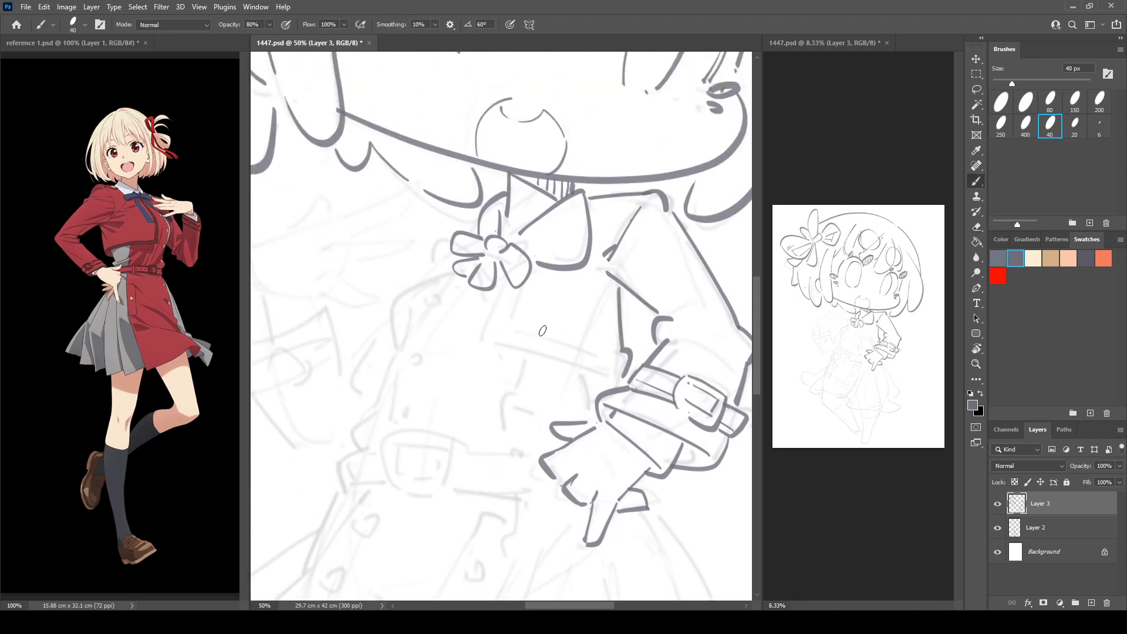
mouse_move(503, 288)
left_mouse_down()
mouse_move(490, 315)
mouse_move(462, 288)
mouse_move(522, 351)
left_mouse_up()
Rotate the canvas to ink the jacket's bottom hem and the parallel inner trim line, then straighten the view
key("r")
left_click_drag(520, 258, 556, 274)
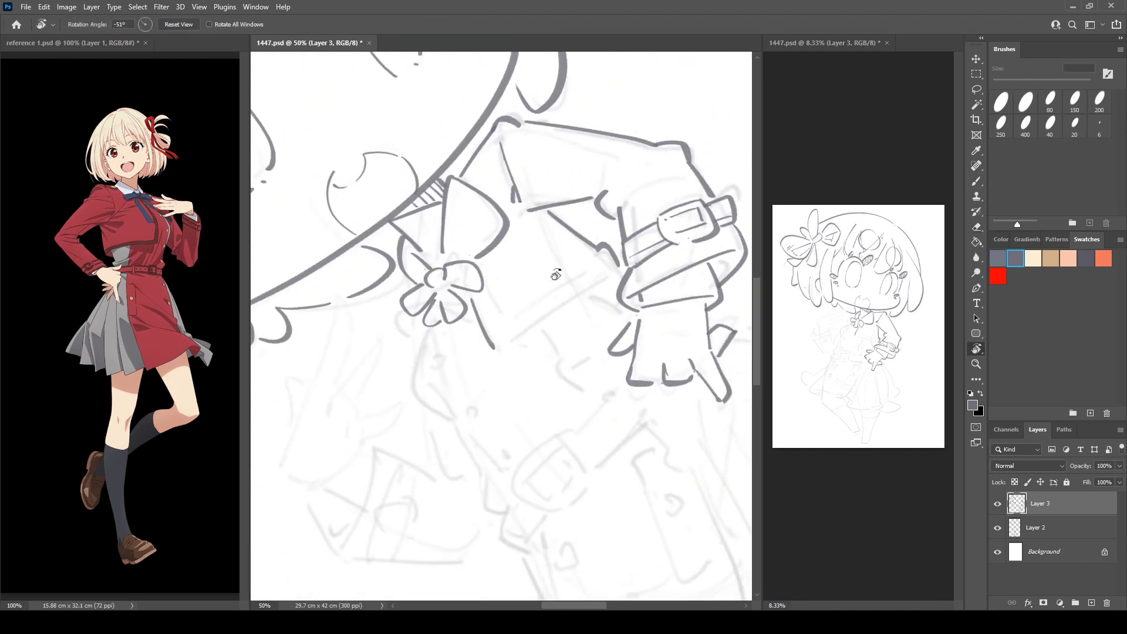
key("b")
left_click_drag(494, 350, 619, 275)
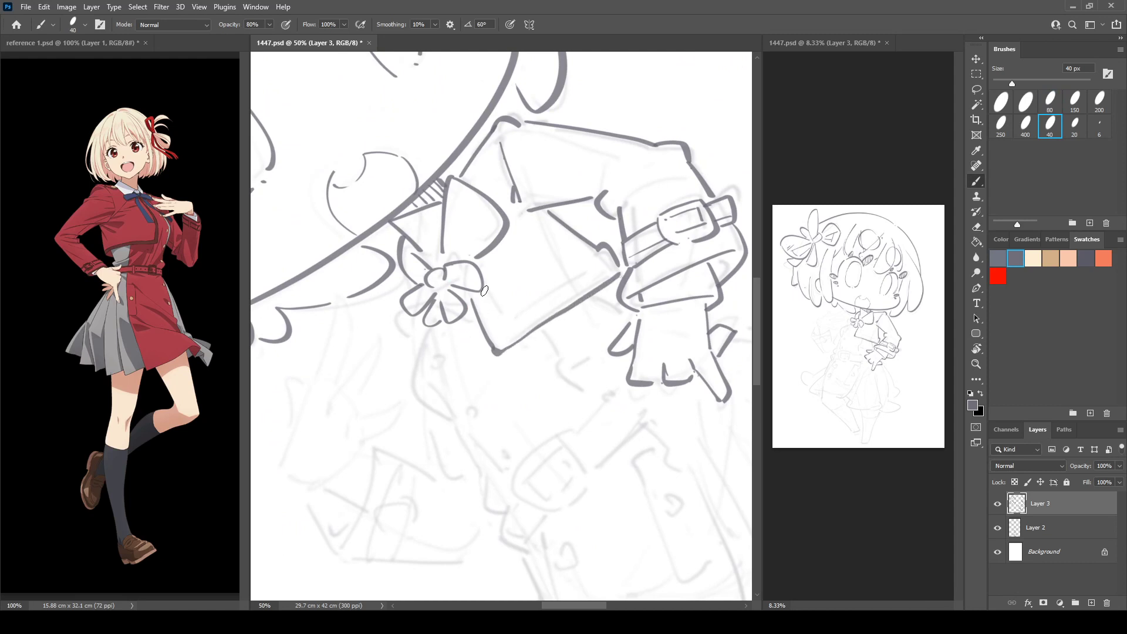
mouse_move(483, 295)
left_mouse_down()
mouse_move(525, 313)
mouse_move(515, 319)
mouse_move(598, 257)
left_mouse_up()
key("r")
left_click_drag(522, 187, 603, 231)
left_click_drag(539, 284, 646, 215)
key("b")
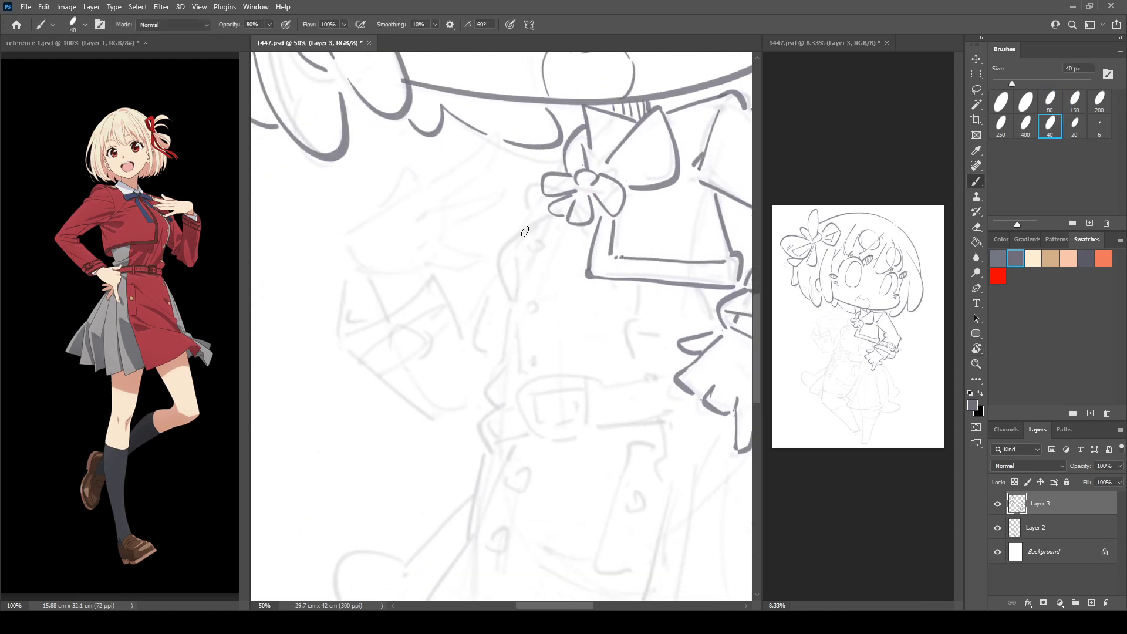
Ink the torso's outer contour from beside the flower bow down to the waist and the opposite waist edge below the jacket
mouse_move(536, 217)
left_mouse_down()
mouse_move(497, 269)
mouse_move(510, 301)
left_mouse_up()
key("e")
key("b")
mouse_move(504, 240)
left_mouse_down()
mouse_move(507, 333)
mouse_move(508, 316)
mouse_move(498, 399)
left_mouse_up()
left_click(513, 357)
left_click_drag(638, 322, 642, 368)
left_click_drag(639, 286, 638, 323)
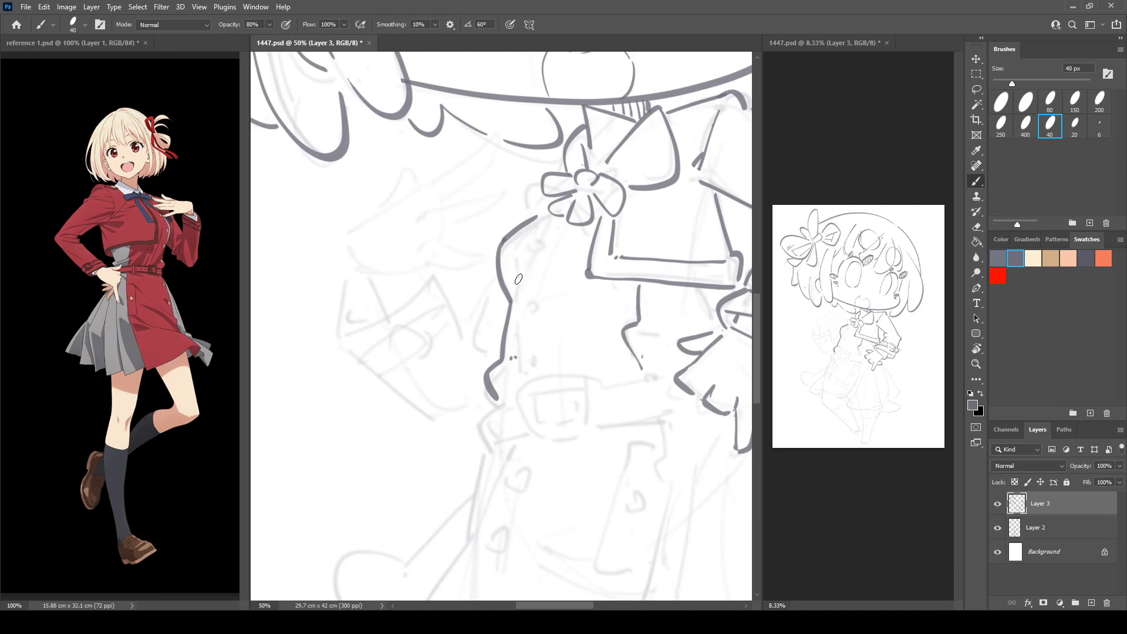
Ink the bodice's inner front edge, its small oval buttons and the short fold at the chest
mouse_move(517, 292)
left_mouse_down()
mouse_move(517, 255)
mouse_move(536, 224)
left_mouse_up()
mouse_move(538, 292)
left_mouse_down()
mouse_move(563, 279)
mouse_move(586, 287)
left_mouse_up()
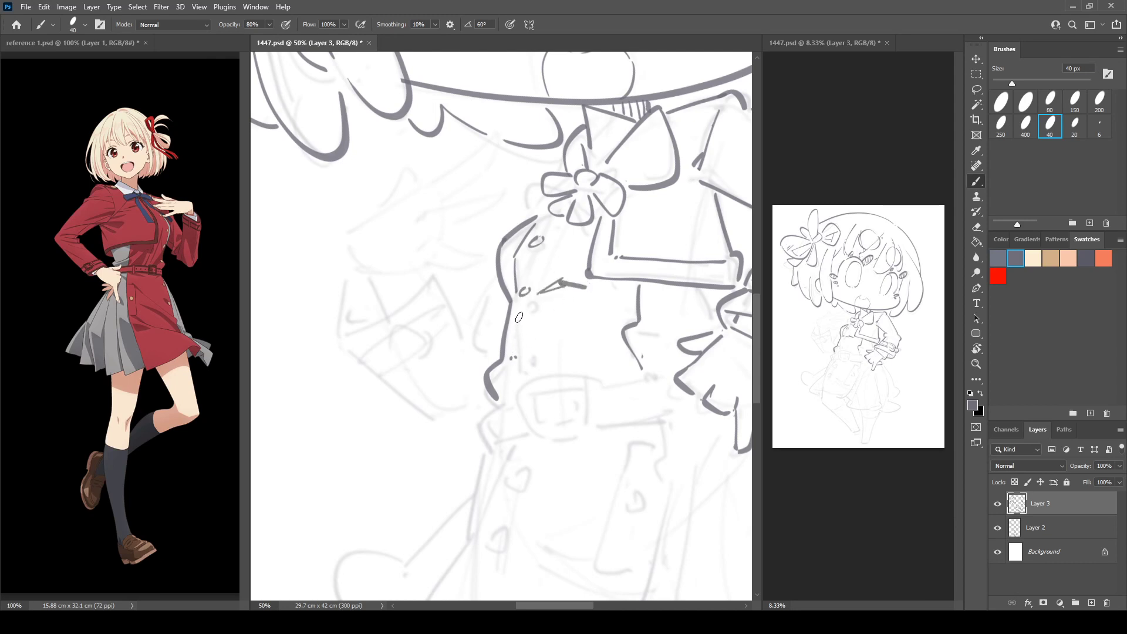
left_click_drag(517, 310, 514, 396)
Ink the raised arm's shoulder and sleeve lines and the flared cuff outline, redrawing the cuff's outer side
scroll(519, 318, "up", 3)
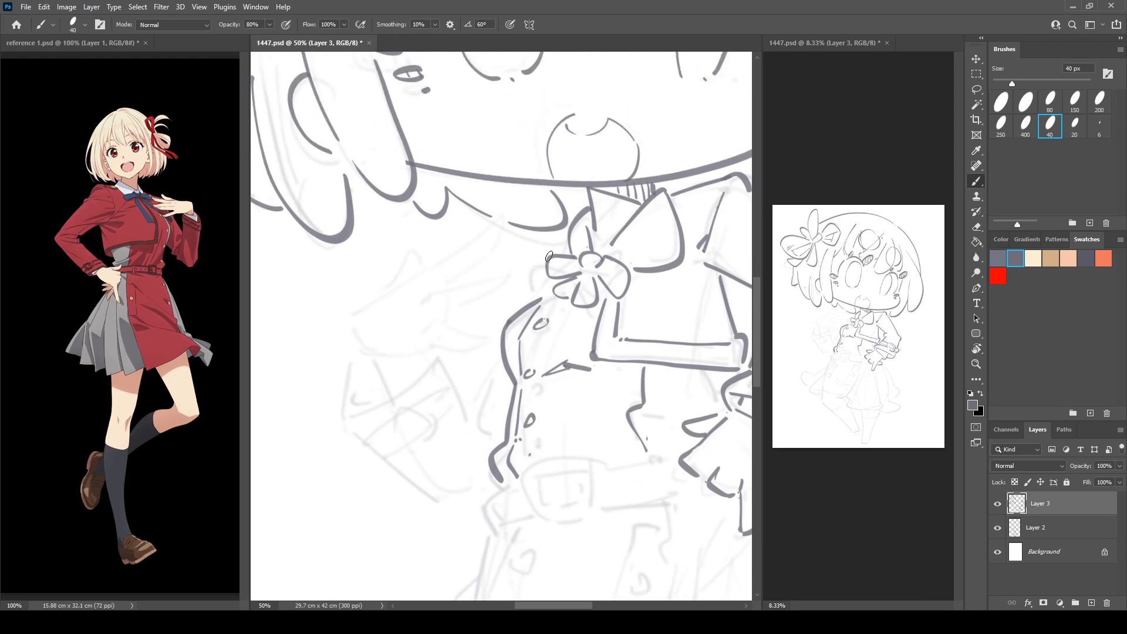
mouse_move(556, 244)
left_mouse_down()
mouse_move(535, 253)
mouse_move(530, 288)
left_mouse_up()
mouse_move(498, 367)
left_mouse_down()
mouse_move(479, 392)
mouse_move(495, 408)
mouse_move(473, 450)
left_mouse_up()
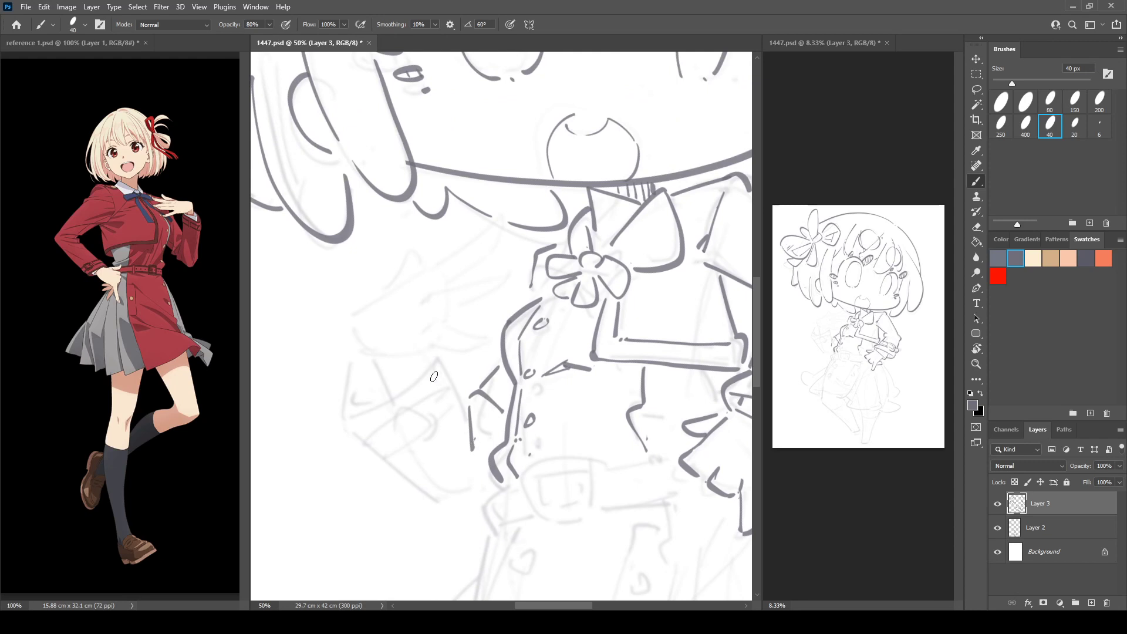
mouse_move(377, 410)
left_mouse_down()
mouse_move(438, 370)
mouse_move(470, 406)
left_mouse_up()
mouse_move(360, 361)
left_mouse_down()
mouse_move(336, 411)
mouse_move(364, 442)
left_mouse_up()
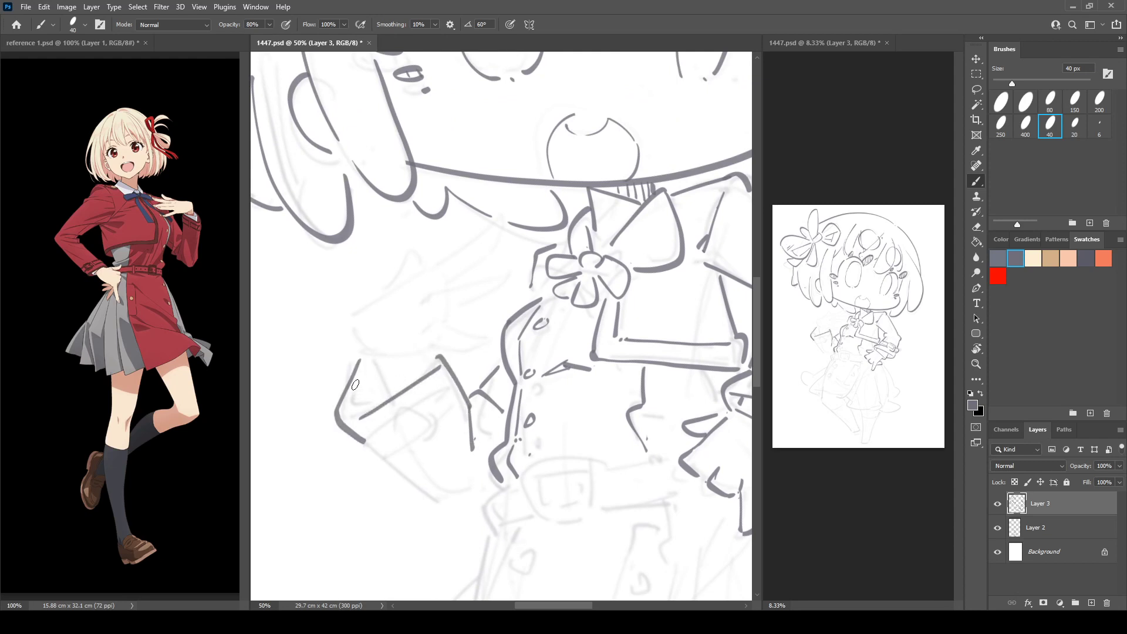
key("ctrl+z")
mouse_move(354, 355)
left_mouse_down()
mouse_move(343, 410)
mouse_move(368, 435)
left_mouse_up()
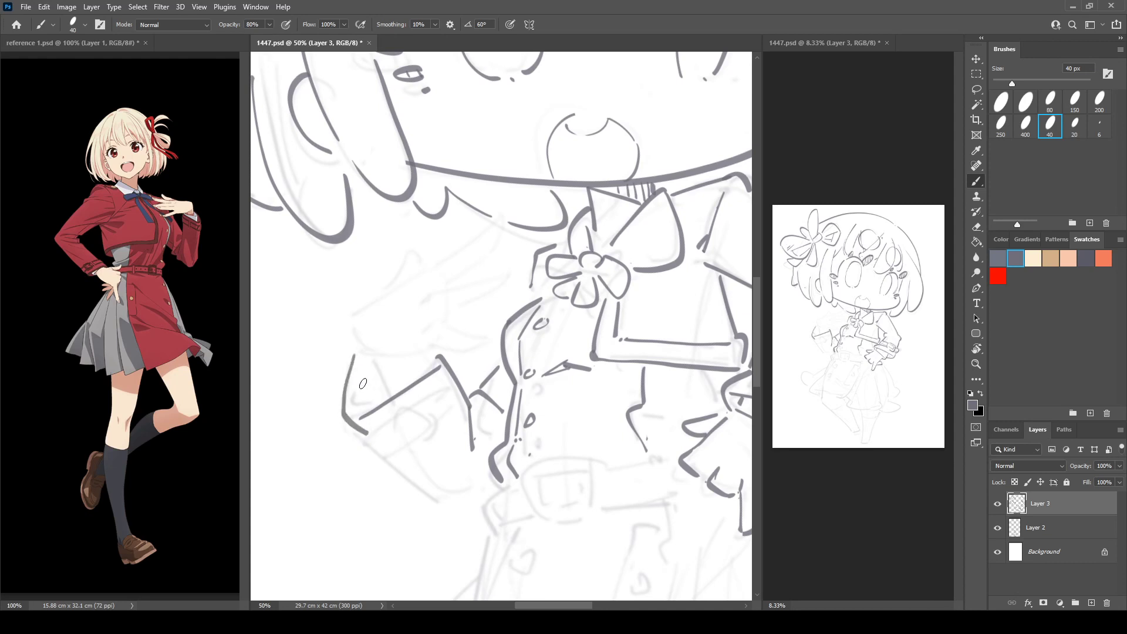
Ink the strap across the raised arm's cuff with its square buckle and protruding end
mouse_move(425, 365)
left_mouse_down()
mouse_move(361, 389)
mouse_move(401, 413)
mouse_move(366, 434)
mouse_move(384, 424)
mouse_move(357, 401)
mouse_move(344, 406)
mouse_move(356, 397)
mouse_move(393, 424)
mouse_move(382, 445)
mouse_move(406, 461)
mouse_move(422, 449)
mouse_move(404, 446)
mouse_move(407, 412)
mouse_move(389, 417)
mouse_move(409, 404)
mouse_move(436, 437)
mouse_move(410, 418)
mouse_move(415, 442)
mouse_move(361, 445)
mouse_move(399, 459)
left_mouse_up()
key("e")
key("b")
left_click_drag(416, 407, 453, 377)
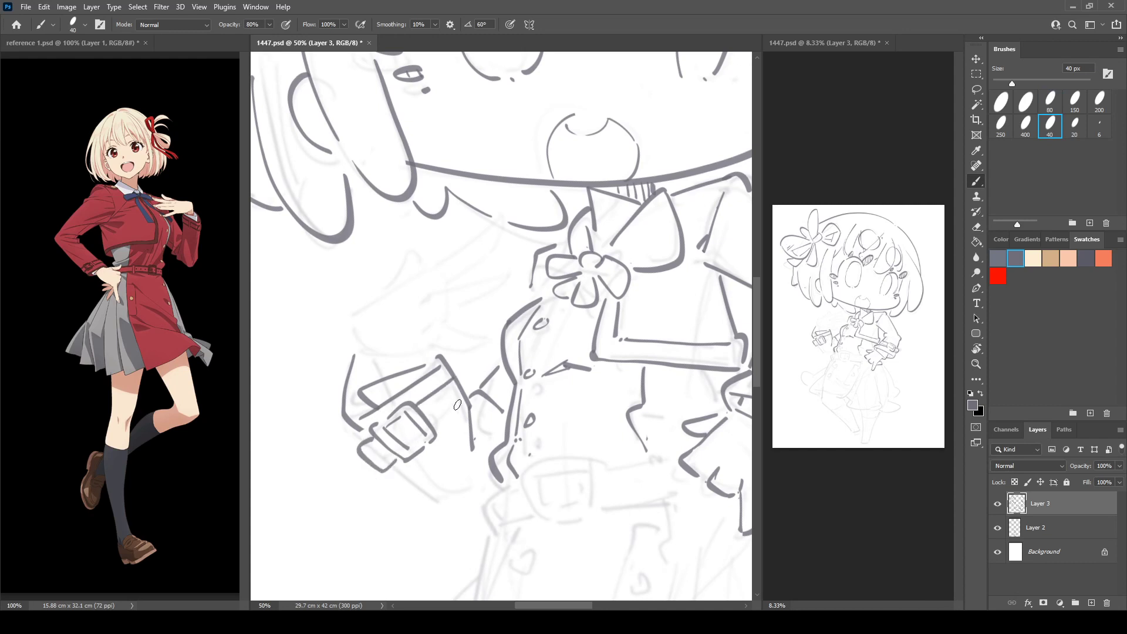
Ink the lower edge of the raised arm's sleeve and the open hand with its spread fingers above the cuff
mouse_move(397, 468)
left_mouse_down()
mouse_move(435, 506)
mouse_move(489, 480)
left_mouse_up()
mouse_move(352, 278)
left_mouse_down()
mouse_move(375, 287)
mouse_move(379, 350)
mouse_move(409, 390)
mouse_move(421, 298)
mouse_move(507, 239)
mouse_move(445, 316)
mouse_move(492, 281)
mouse_move(463, 332)
mouse_move(458, 302)
mouse_move(490, 336)
mouse_move(460, 330)
mouse_move(491, 342)
mouse_move(413, 366)
mouse_move(457, 353)
mouse_move(462, 375)
left_mouse_up()
key("r")
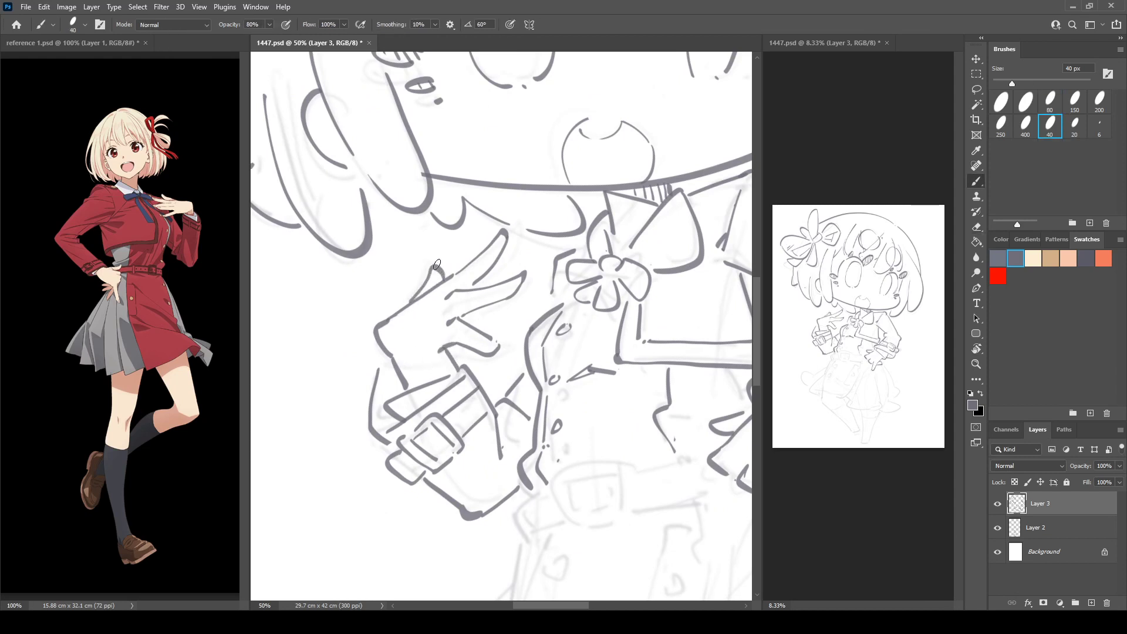
Rotate the canvas to ink the waist belt's large double-outlined buckle and the short strap section beside it
key("r")
left_click_drag(475, 286, 496, 188)
left_click_drag(575, 370, 473, 312)
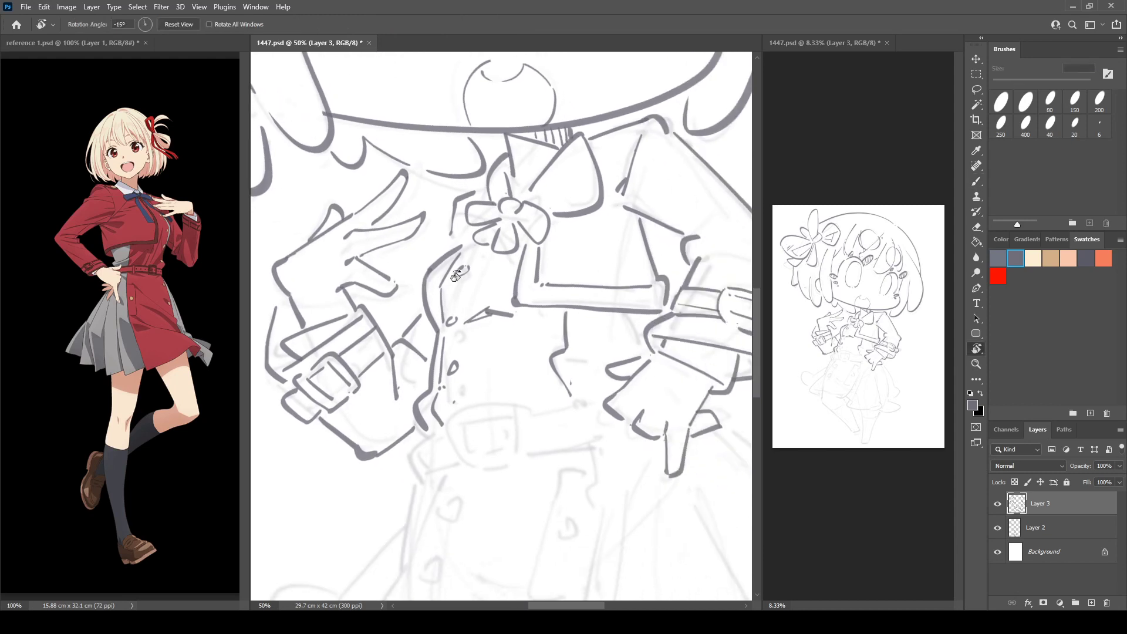
scroll(435, 223, "down", 4)
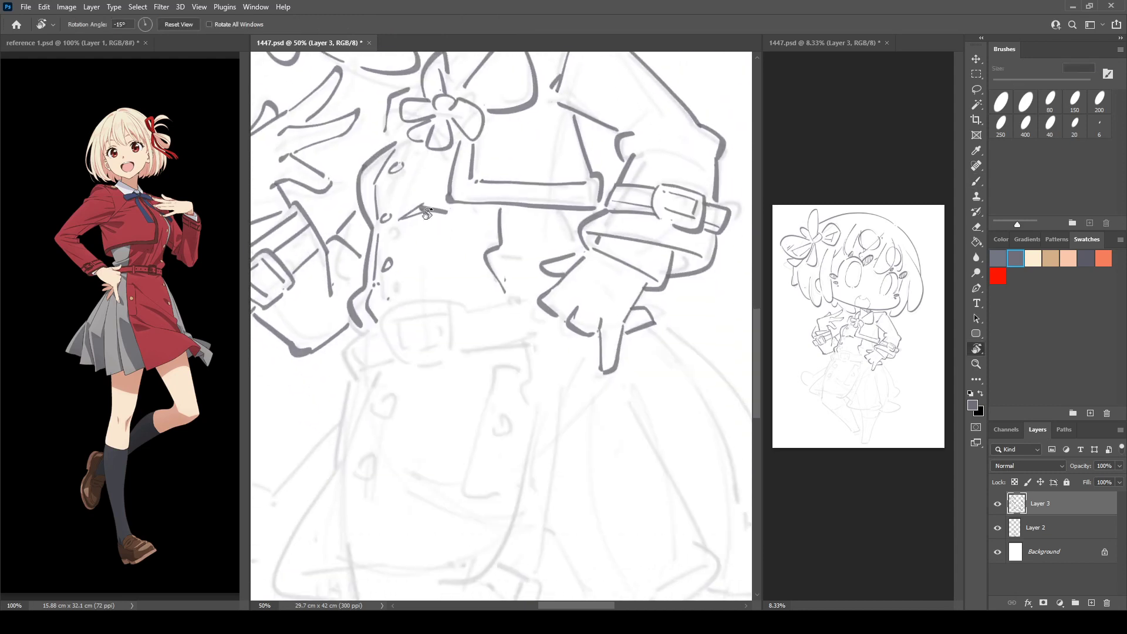
left_click_drag(471, 207, 452, 216)
key("b")
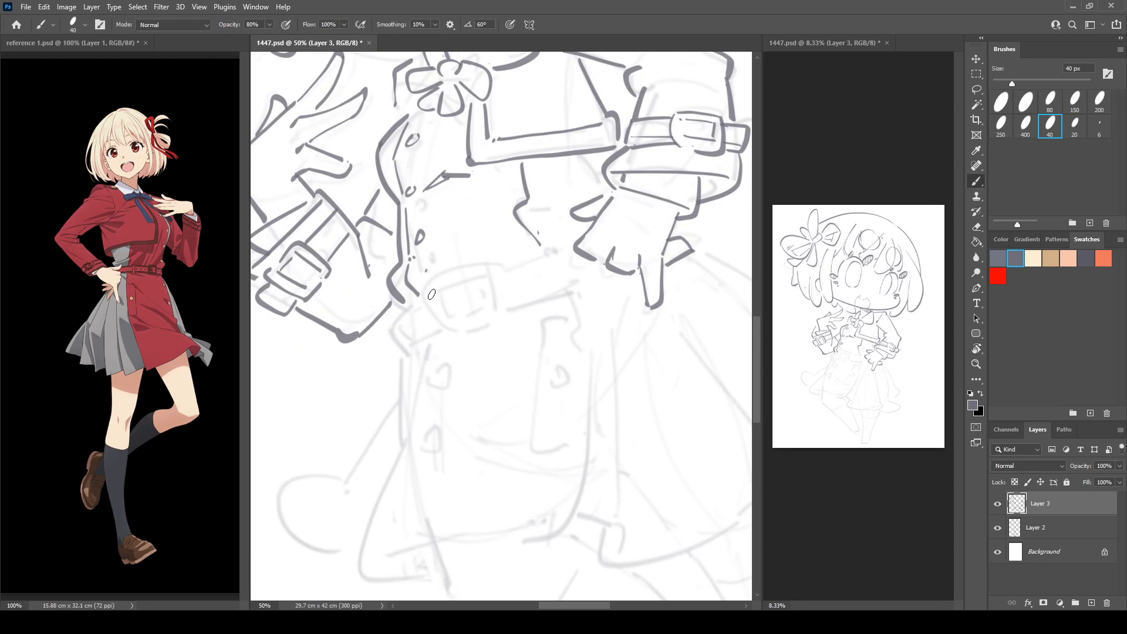
mouse_move(423, 295)
left_mouse_down()
mouse_move(486, 253)
mouse_move(516, 317)
left_mouse_up()
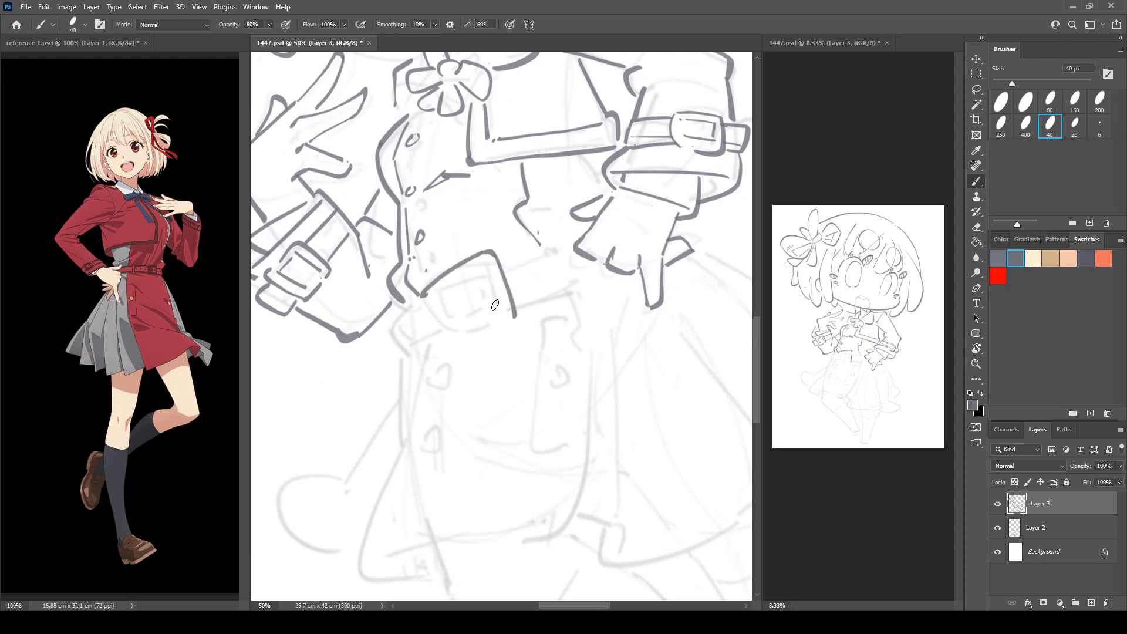
mouse_move(422, 298)
left_mouse_down()
mouse_move(452, 341)
mouse_move(504, 322)
left_mouse_up()
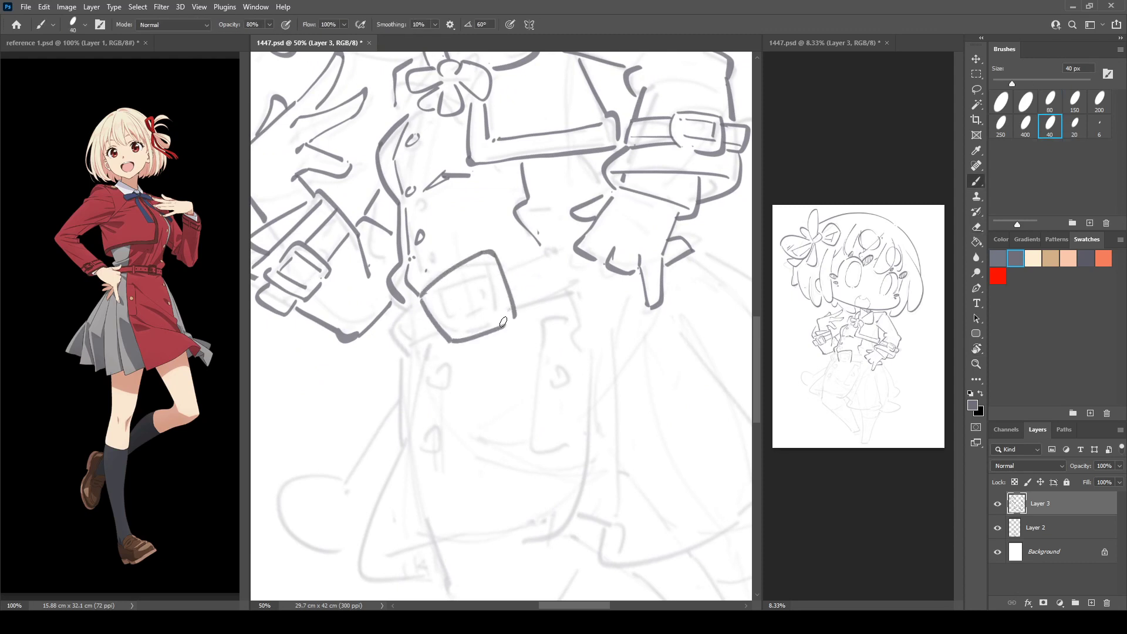
mouse_move(472, 268)
left_mouse_down()
mouse_move(495, 312)
mouse_move(471, 280)
mouse_move(437, 298)
mouse_move(458, 323)
mouse_move(488, 316)
left_mouse_up()
mouse_move(420, 301)
left_mouse_down()
mouse_move(385, 324)
mouse_move(408, 356)
mouse_move(440, 340)
left_mouse_up()
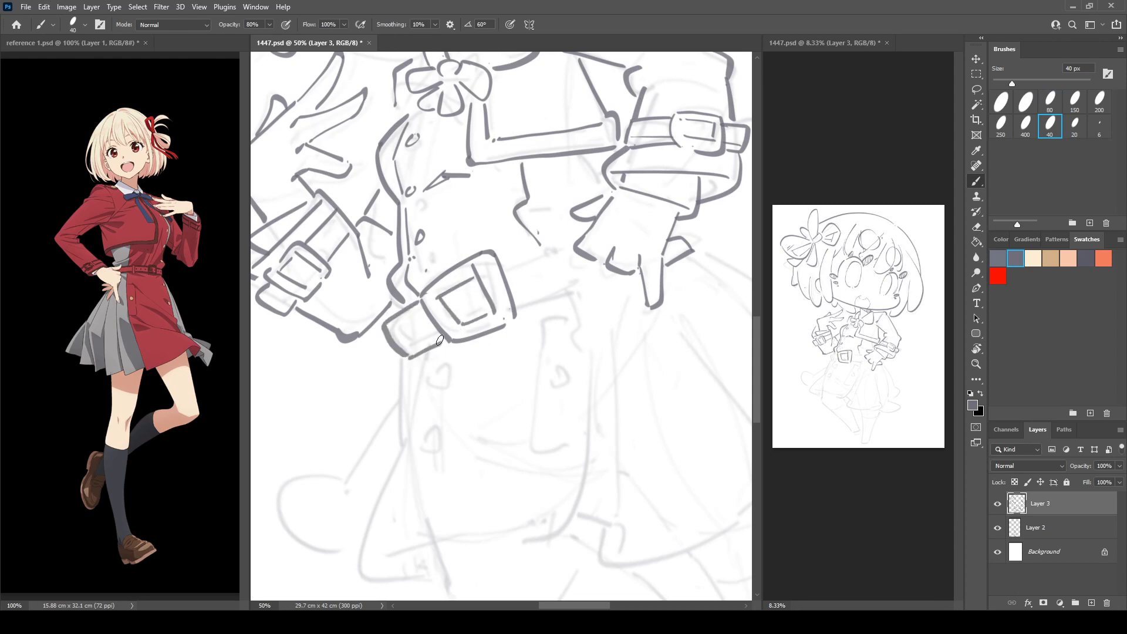
Ink the belt's edges toward the hand, add the belt loop with overlaps erased, and draw the strap holes and inner lines
left_click_drag(500, 265, 569, 237)
left_click_drag(509, 304, 515, 316)
mouse_move(516, 308)
left_mouse_down()
mouse_move(604, 277)
mouse_move(576, 302)
left_mouse_up()
key("e")
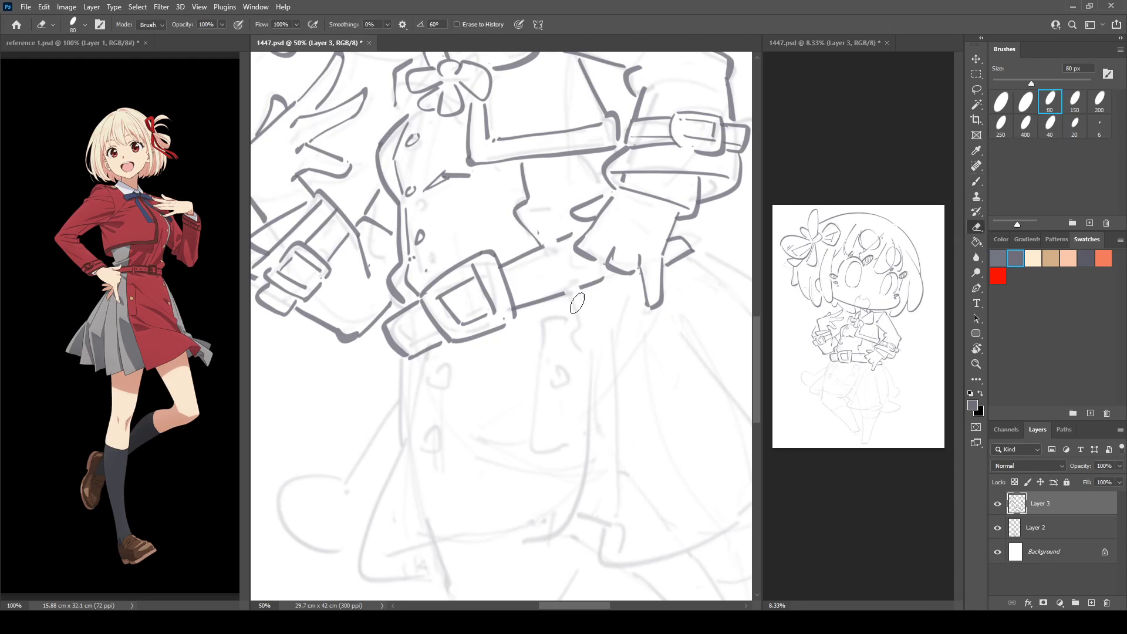
left_click_drag(554, 234, 563, 298)
key("b")
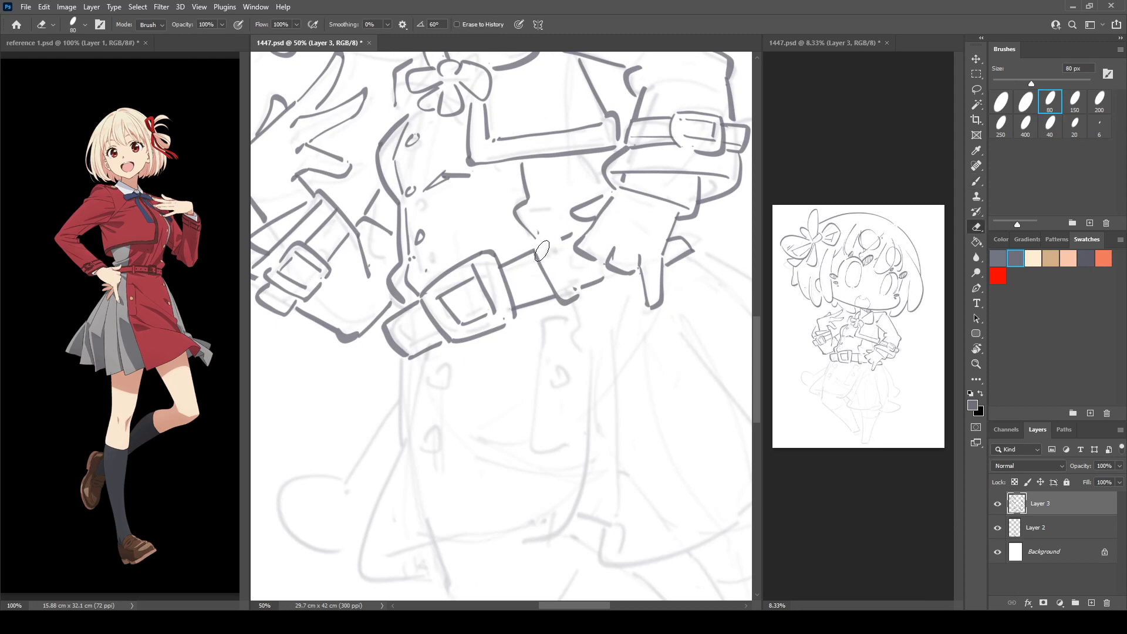
left_click_drag(544, 237, 574, 288)
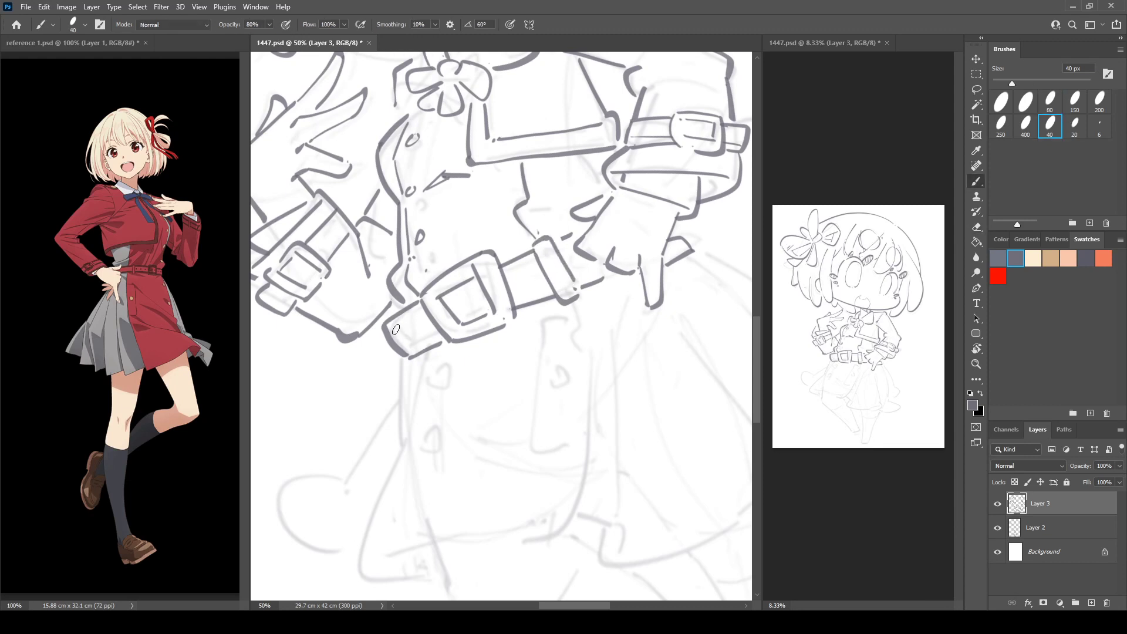
mouse_move(396, 329)
left_mouse_down()
mouse_move(417, 323)
mouse_move(438, 340)
left_mouse_up()
left_click_drag(523, 302, 550, 290)
Ink the front skirt panel's outer edge from the belt down to its lower corner, redrawing strokes as needed
mouse_move(403, 364)
left_mouse_down()
mouse_move(404, 440)
mouse_move(441, 322)
mouse_move(392, 432)
mouse_move(481, 450)
left_mouse_up()
key("ctrl+z")
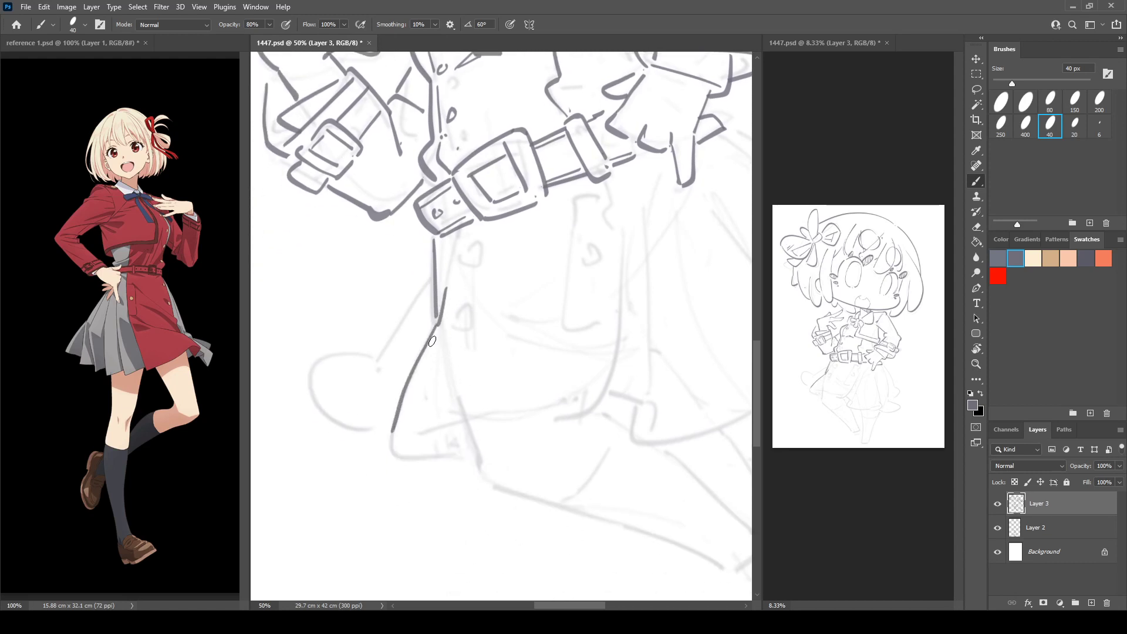
key("ctrl+z")
key("ctrl+z")
mouse_move(428, 345)
left_mouse_down()
mouse_move(393, 438)
mouse_move(423, 452)
mouse_move(483, 448)
left_mouse_up()
Rotate the canvas and ink the flared skirt piece behind the front panel with its sloping edge and rounded tip
left_click_drag(374, 363, 427, 286)
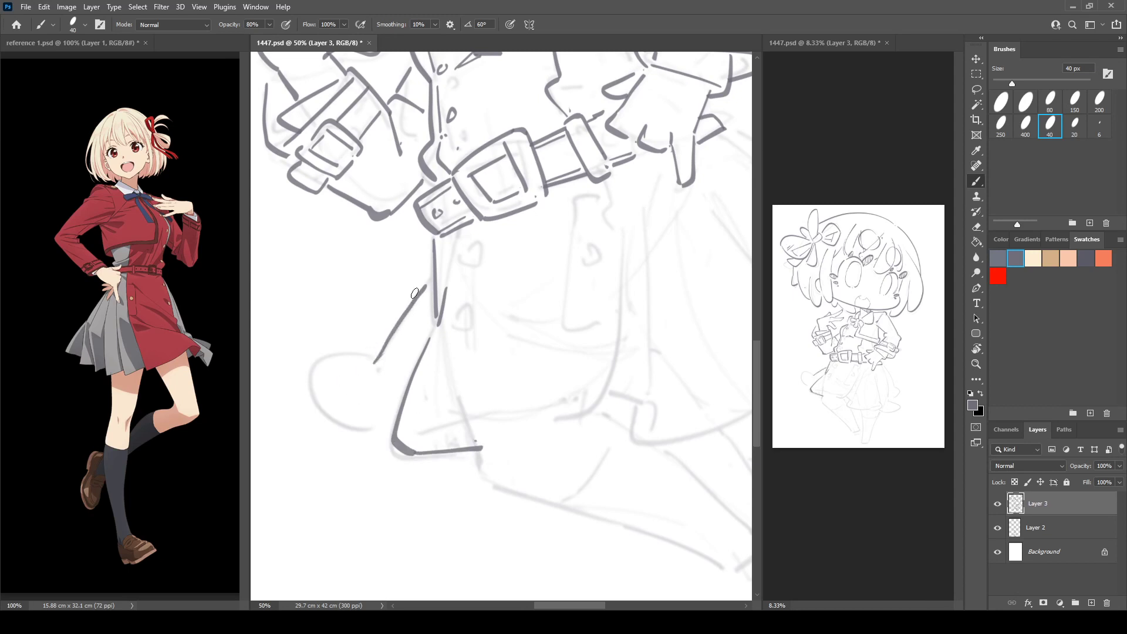
key("r")
left_click_drag(358, 272, 367, 250)
key("ctrl+z")
key("b")
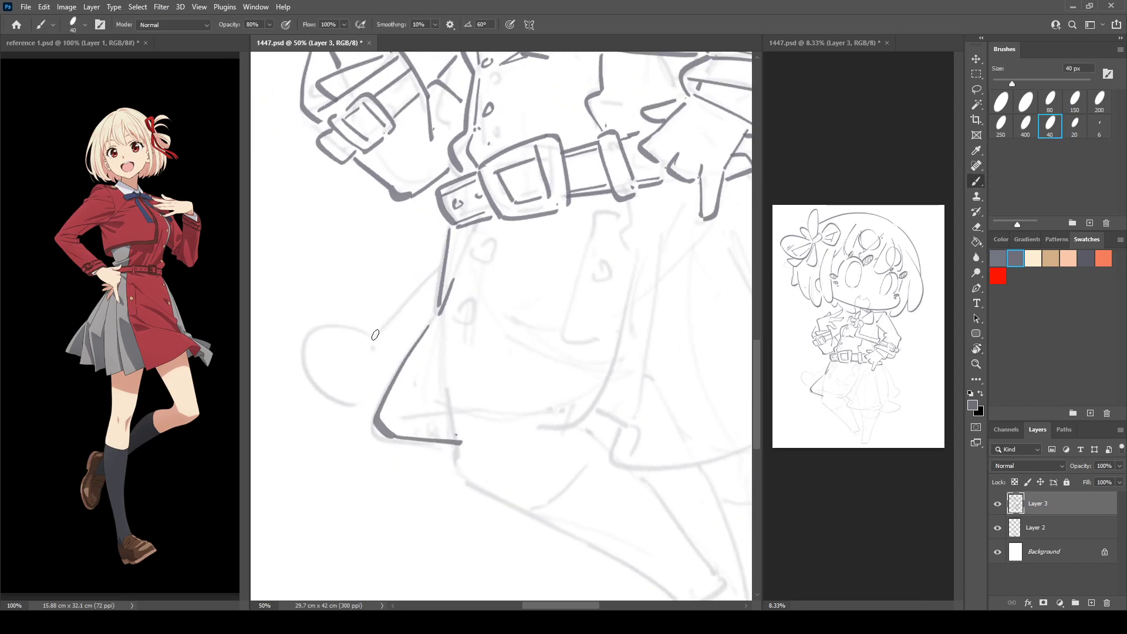
left_click_drag(371, 341, 436, 262)
key("ctrl+z")
left_click_drag(372, 342, 444, 262)
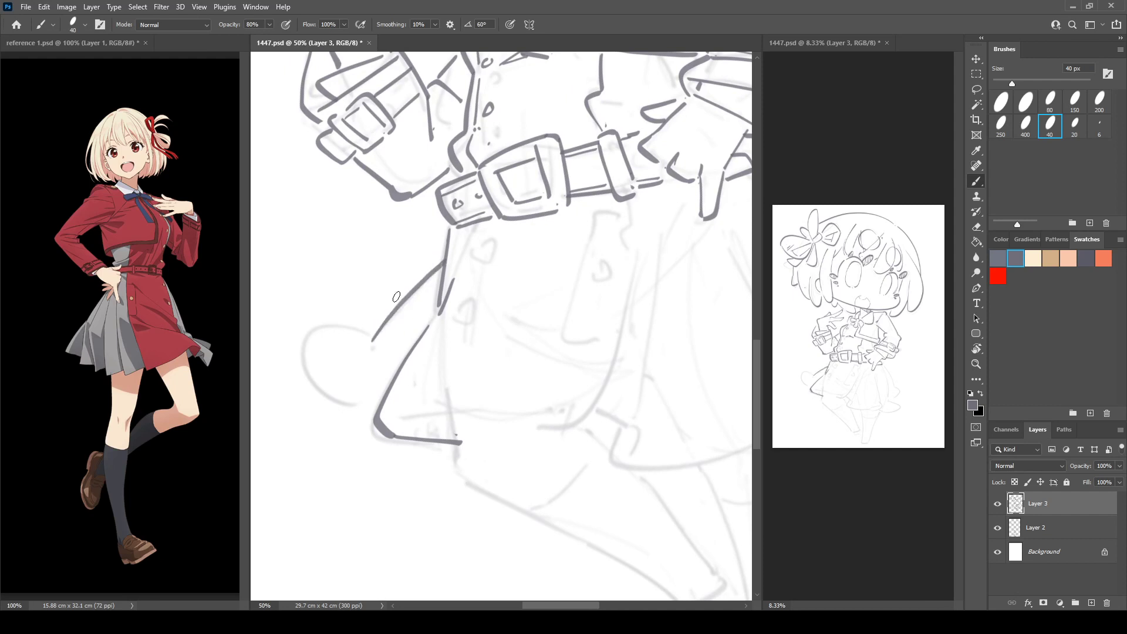
mouse_move(358, 333)
left_mouse_down()
mouse_move(300, 361)
mouse_move(370, 402)
left_mouse_up()
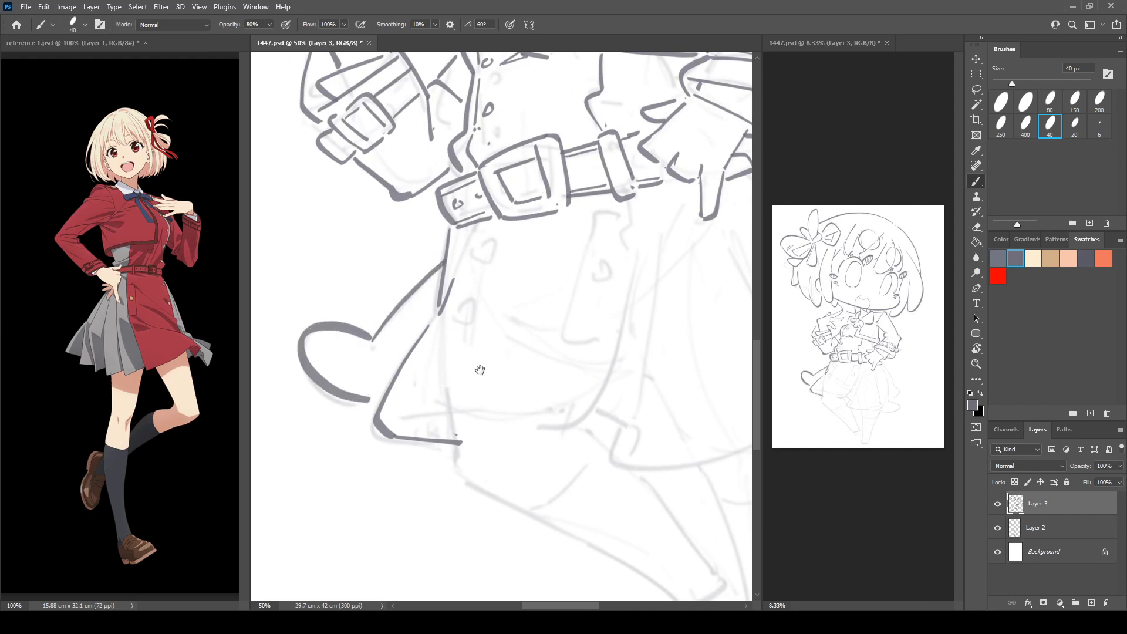
Ink the front skirt panel's bottom hem and its notched long edge below the belt loop
left_click_drag(480, 371, 406, 314)
mouse_move(333, 364)
left_mouse_down()
mouse_move(494, 372)
mouse_move(476, 364)
mouse_move(626, 266)
mouse_move(625, 244)
mouse_move(648, 223)
mouse_move(528, 167)
mouse_move(432, 251)
left_mouse_up()
key("r")
key("b")
key("r")
key("b")
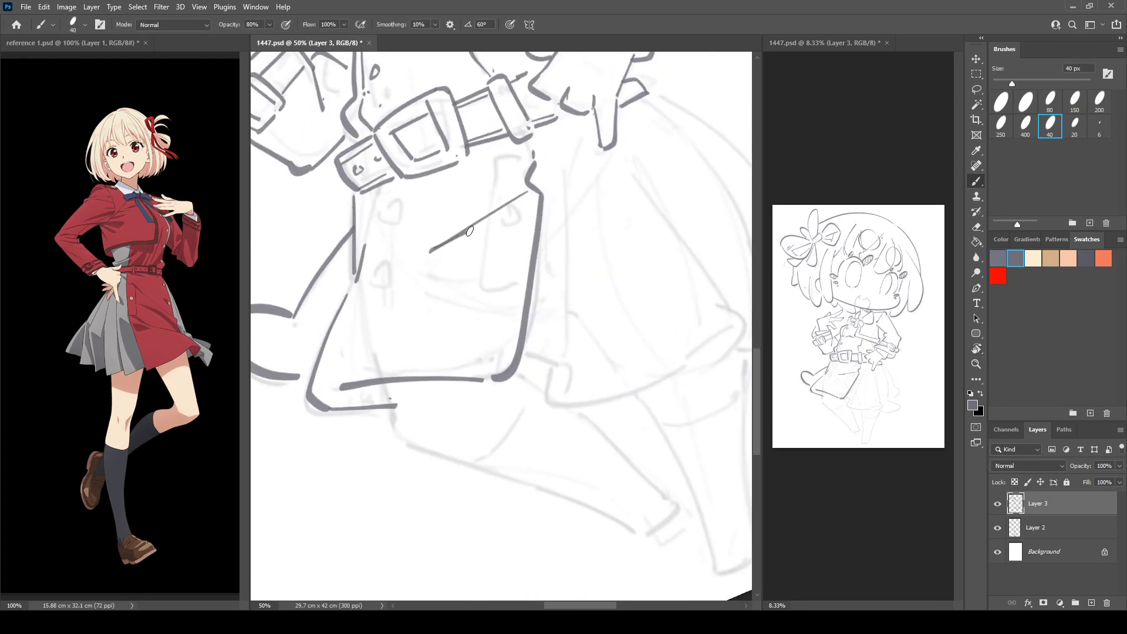
Ink the skirt pocket with its flap and round button, erasing overlapping lines along the panel's edge
mouse_move(519, 158)
left_mouse_down()
mouse_move(496, 176)
mouse_move(480, 289)
mouse_move(520, 289)
left_mouse_up()
key("e")
left_click_drag(427, 256, 500, 231)
key("b")
mouse_move(480, 229)
left_mouse_down()
mouse_move(520, 217)
mouse_move(505, 359)
left_mouse_up()
Rotate the canvas and trim the overlapping line ends at the front skirt panel's lower corner and hem
key("r")
mouse_move(332, 321)
left_mouse_down()
mouse_move(337, 289)
mouse_move(334, 299)
left_mouse_up()
key("e")
mouse_move(345, 371)
left_mouse_down()
mouse_move(371, 391)
mouse_move(317, 376)
mouse_move(308, 355)
mouse_move(369, 396)
left_mouse_up()
key("b")
key("r")
left_click_drag(367, 287, 410, 265)
key("e")
left_click(372, 348)
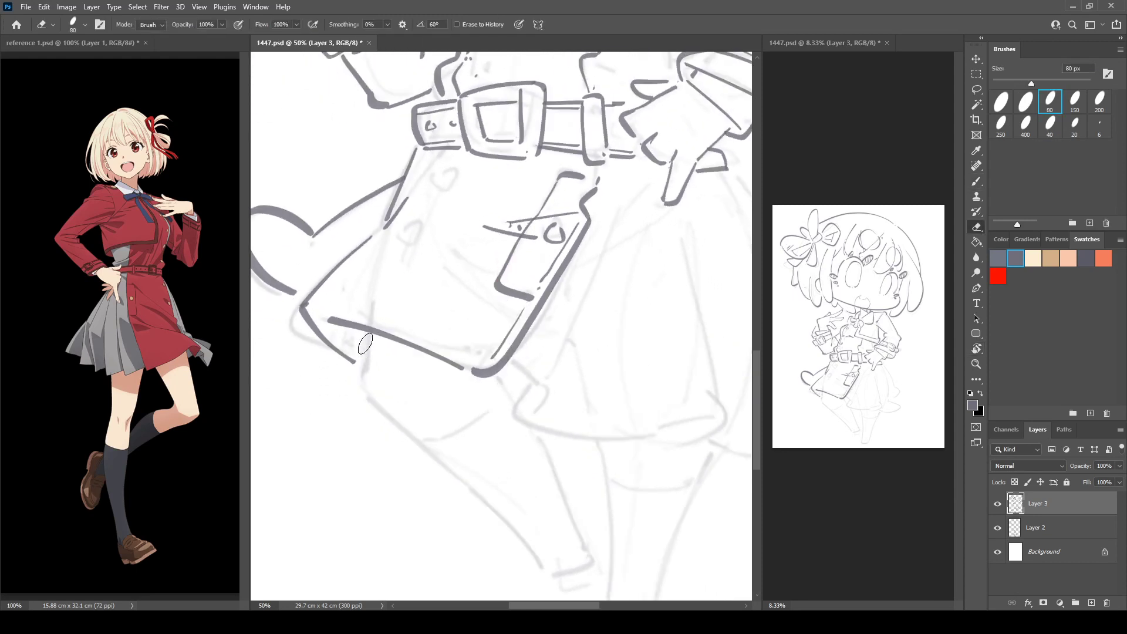
Ink the bent leg's thigh and knee below the skirt panel, the sock's top edge and the outer calf line
key("b")
mouse_move(372, 335)
left_mouse_down()
mouse_move(375, 392)
mouse_move(428, 441)
mouse_move(510, 396)
left_mouse_up()
left_click_drag(421, 442, 544, 571)
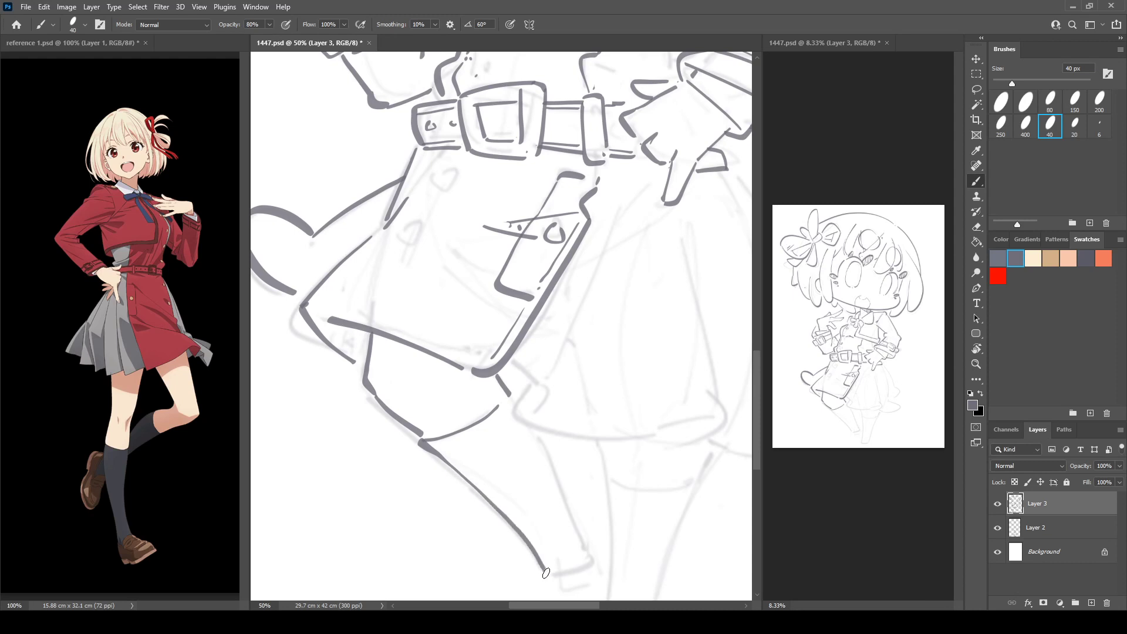
Redraw the bent leg's outer calf line and ink the inner calf, ankle band and blunt foot end
left_click_drag(520, 511, 480, 378)
key("ctrl+z")
mouse_move(386, 317)
left_mouse_down()
mouse_move(514, 443)
mouse_move(549, 434)
left_mouse_up()
mouse_move(502, 317)
left_mouse_down()
mouse_move(543, 430)
mouse_move(527, 399)
mouse_move(535, 387)
left_mouse_up()
key("e")
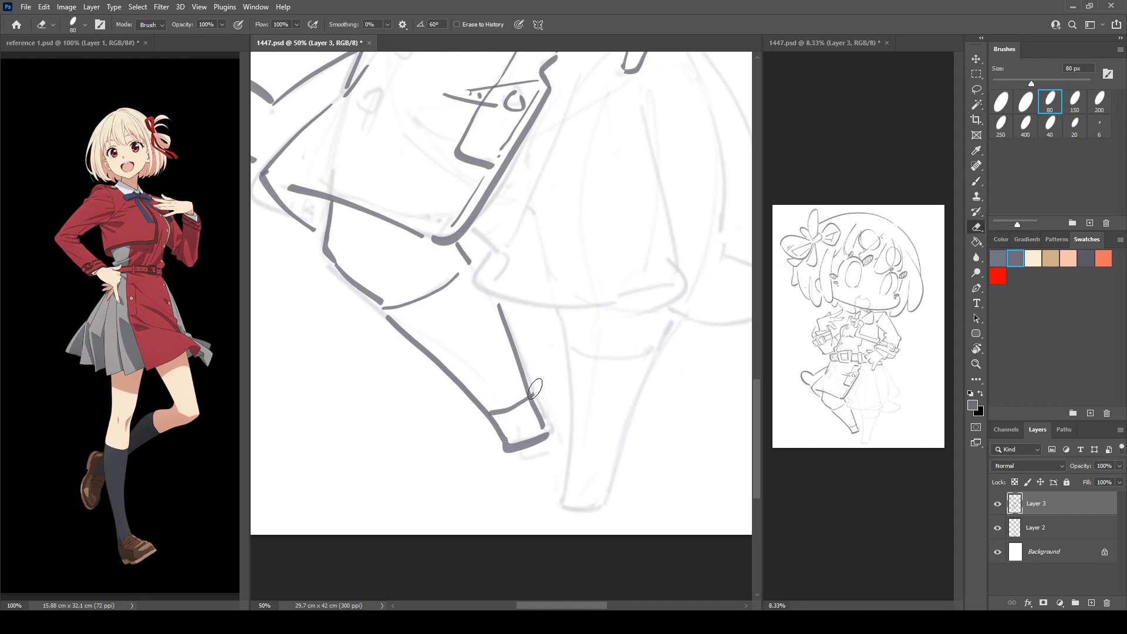
Rotate the canvas to ink the side skirt's curved hem, its rounded corner fold and the long pleat edges
key("r")
left_click_drag(562, 243, 526, 227)
key("b")
mouse_move(461, 243)
left_mouse_down()
mouse_move(474, 236)
mouse_move(463, 276)
mouse_move(490, 290)
left_mouse_up()
key("ctrl+z")
mouse_move(452, 237)
left_mouse_down()
mouse_move(493, 257)
mouse_move(534, 298)
mouse_move(645, 241)
mouse_move(550, 300)
left_mouse_up()
left_click(513, 287)
left_click(521, 285)
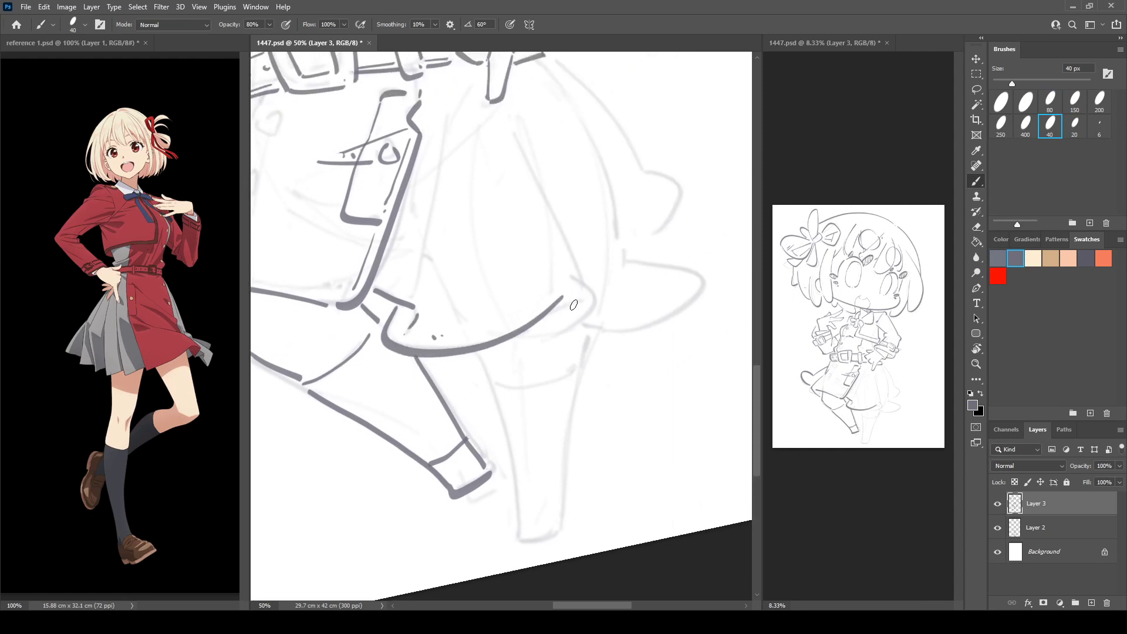
left_click_drag(519, 337, 598, 274)
mouse_move(512, 123)
left_mouse_down()
mouse_move(598, 274)
mouse_move(538, 324)
mouse_move(520, 405)
left_mouse_up()
Ink the skirt's outer side edges below the hand and the two rounded back layers flaring out behind the side skirt
key("r")
mouse_move(404, 426)
left_mouse_down()
mouse_move(421, 253)
mouse_move(392, 258)
left_mouse_up()
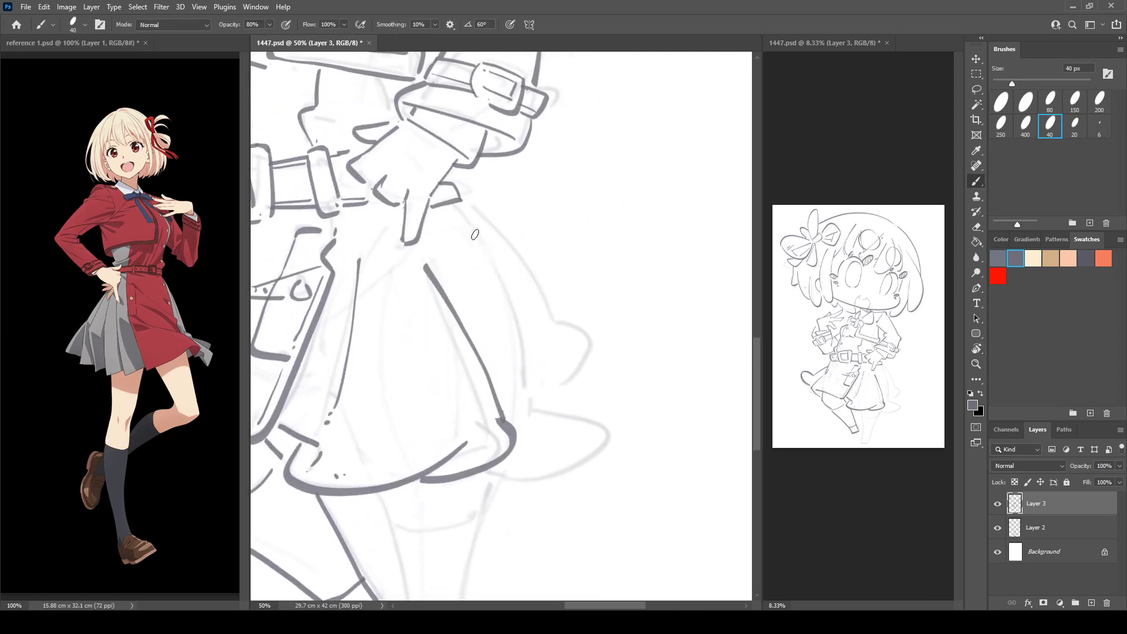
mouse_move(467, 222)
left_mouse_down()
mouse_move(517, 356)
mouse_move(572, 236)
mouse_move(622, 258)
mouse_move(555, 335)
left_mouse_up()
left_click_drag(599, 274, 580, 328)
mouse_move(467, 111)
left_mouse_down()
mouse_move(587, 222)
mouse_move(574, 295)
left_mouse_up()
left_click_drag(504, 404, 557, 310)
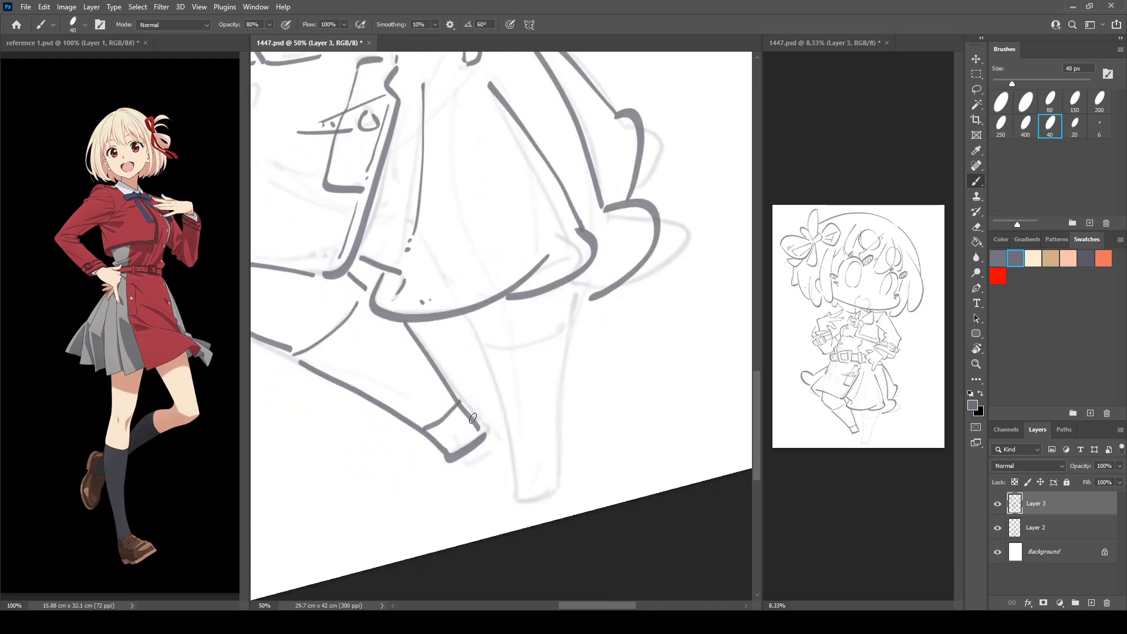
Erase the thick foot end of the bent leg and reink its tip and ankle edge with thinner lines
key("e")
left_click_drag(486, 436, 446, 464)
mouse_move(446, 464)
left_mouse_down()
mouse_move(488, 431)
mouse_move(471, 416)
mouse_move(485, 432)
left_mouse_up()
key("b")
key("e")
key("b")
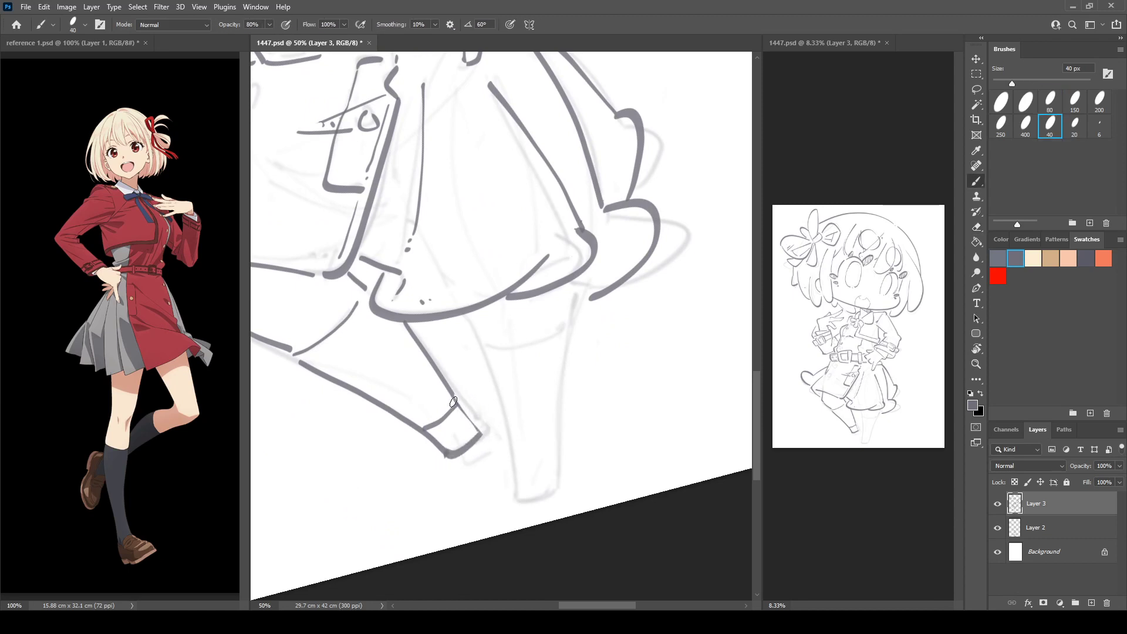
left_click_drag(450, 393, 485, 437)
key("ctrl+z")
left_click_drag(452, 391, 480, 431)
key("ctrl+z")
Ink the standing leg's two sides and blunt foot end, redrawing strokes as needed, and add the sock top and ankle band
mouse_move(470, 319)
left_mouse_down()
mouse_move(517, 498)
mouse_move(562, 491)
left_mouse_up()
mouse_move(567, 287)
left_mouse_down()
mouse_move(558, 411)
mouse_move(555, 472)
mouse_move(569, 397)
mouse_move(564, 480)
mouse_move(571, 313)
mouse_move(562, 488)
left_mouse_up()
key("ctrl+z")
key("ctrl+z")
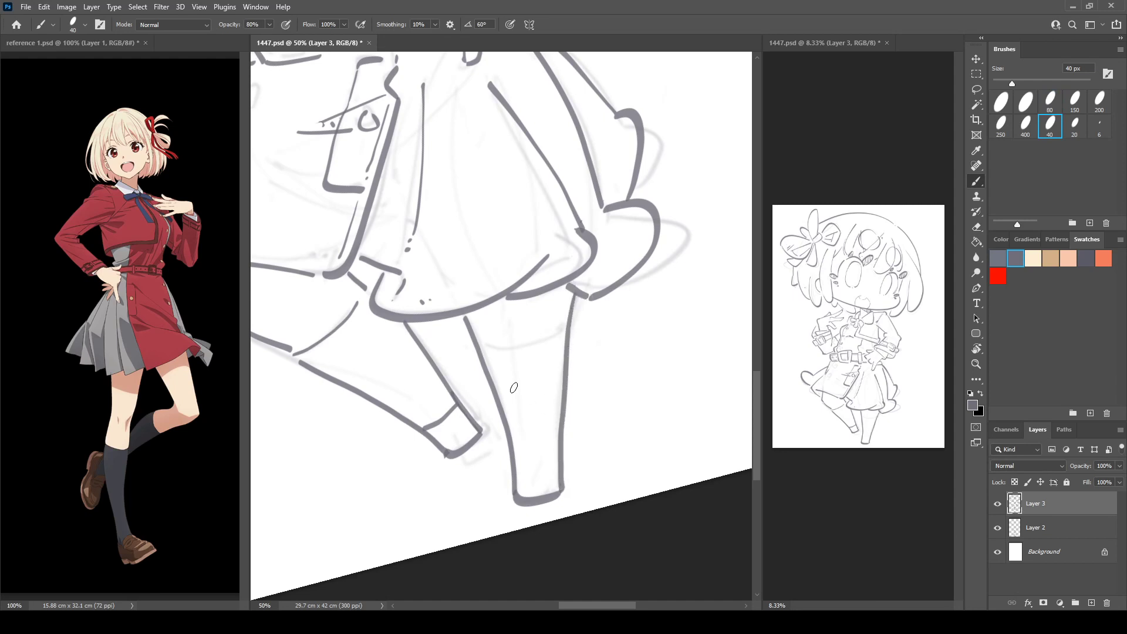
left_click_drag(511, 356, 568, 330)
mouse_move(525, 399)
left_mouse_down()
mouse_move(644, 395)
mouse_move(698, 413)
left_mouse_up()
Rotate the canvas, erase and redraw the bent leg's sock top curve, and clean up the thigh and knee lines
key("r")
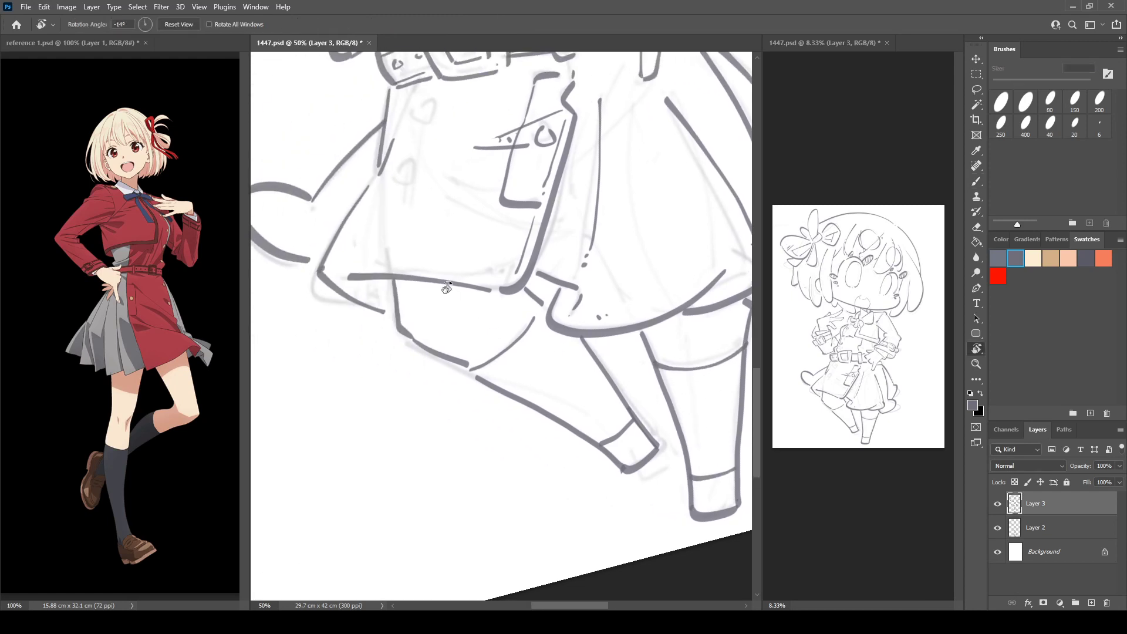
left_click_drag(448, 290, 462, 275)
key("e")
mouse_move(414, 309)
left_mouse_down()
mouse_move(455, 350)
mouse_move(405, 296)
mouse_move(456, 361)
mouse_move(480, 334)
mouse_move(490, 347)
mouse_move(471, 360)
mouse_move(526, 333)
left_mouse_up()
key("b")
key("e")
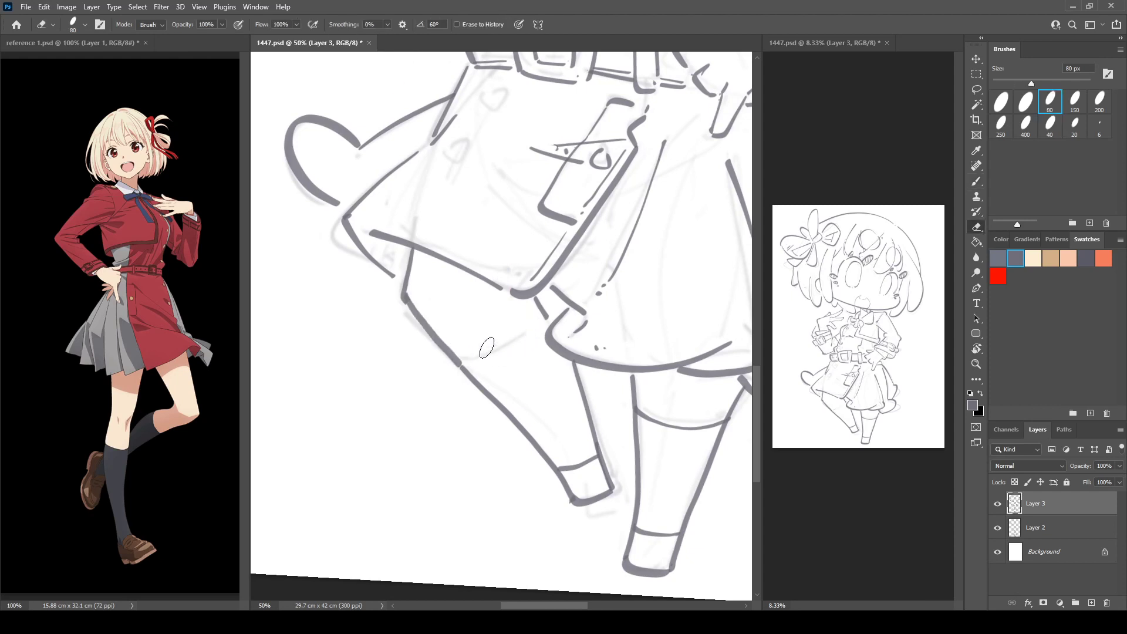
key("b")
mouse_move(461, 362)
left_mouse_down()
mouse_move(546, 324)
mouse_move(541, 305)
left_mouse_up()
key("e")
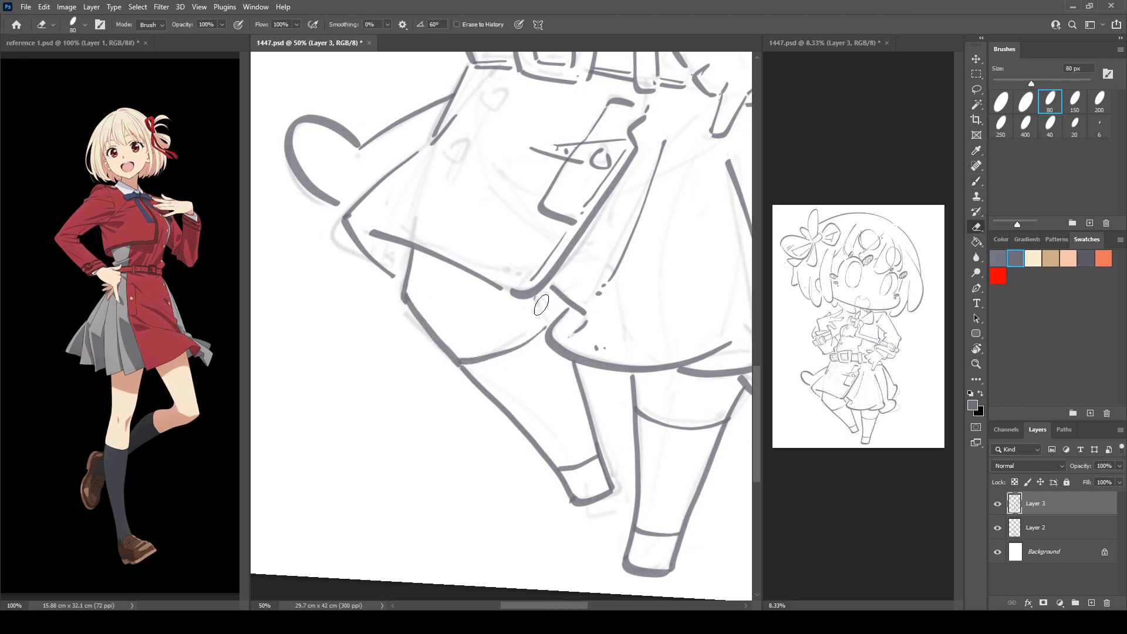
Erase the bent leg's inner edge line and reink it from the skirt hem down to the foot
key("b")
left_click_drag(627, 257, 472, 334)
key("r")
left_click_drag(529, 179, 507, 213)
left_click_drag(436, 319, 475, 226)
key("e")
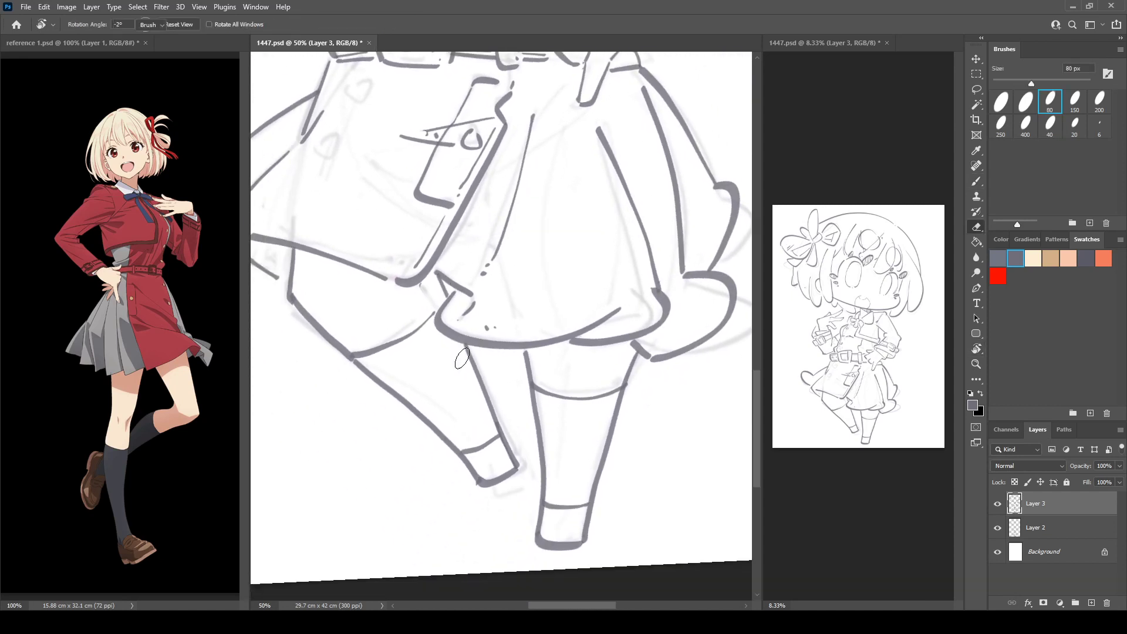
left_click_drag(472, 347, 520, 474)
key("b")
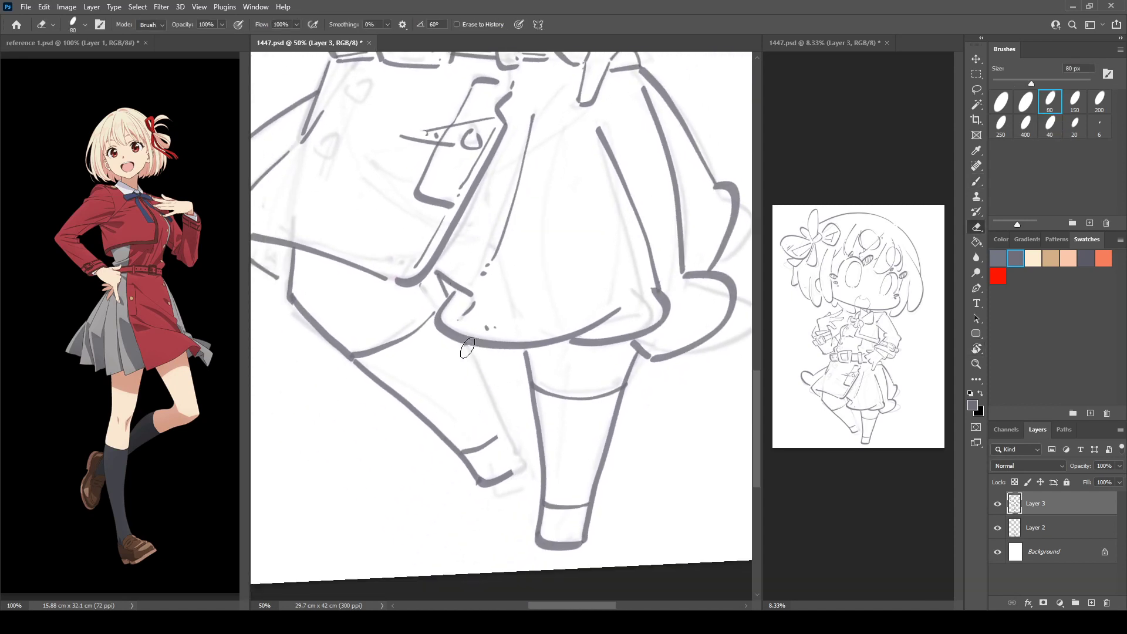
left_click_drag(466, 343, 516, 462)
key("ctrl+z")
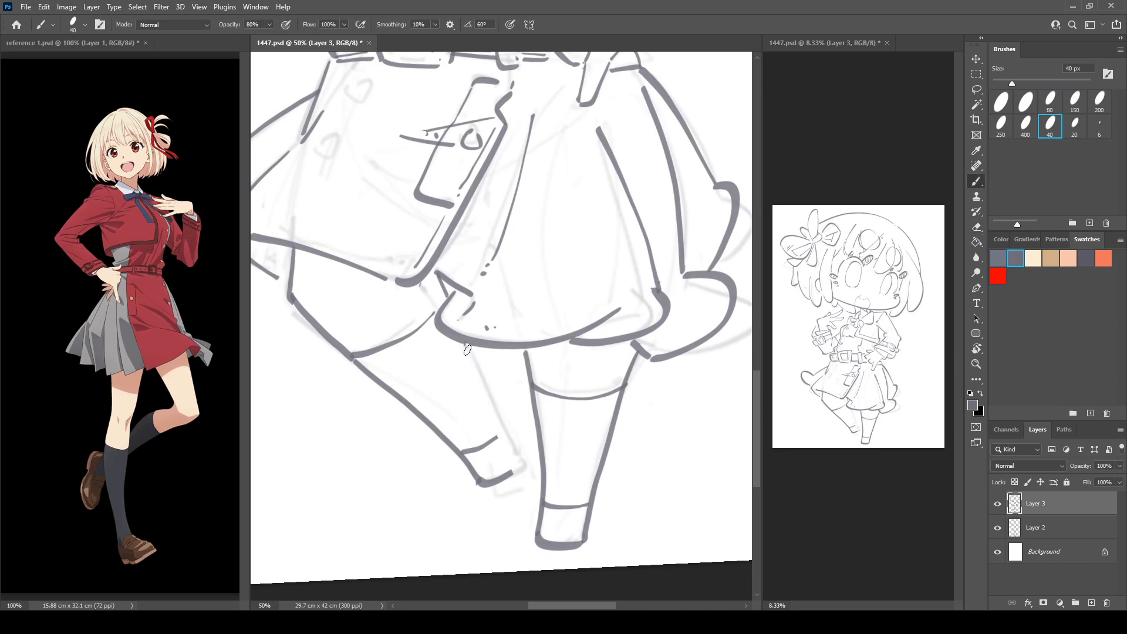
left_click_drag(465, 341, 516, 466)
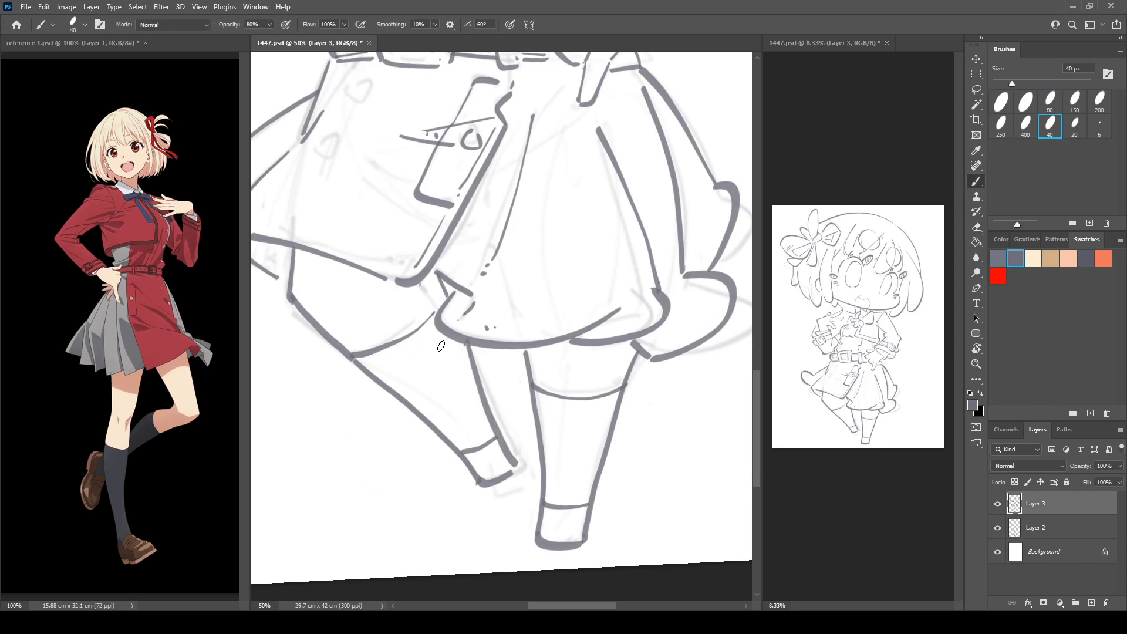
key("ctrl+shift+h")
key("ctrl+shift+h")
Erase the standing leg's outer edge and reink it in a cleaner line from the hem to the foot
scroll(610, 434, "down", 2)
key("e")
mouse_move(623, 316)
left_mouse_down()
mouse_move(586, 475)
mouse_move(596, 379)
mouse_move(584, 423)
left_mouse_up()
key("b")
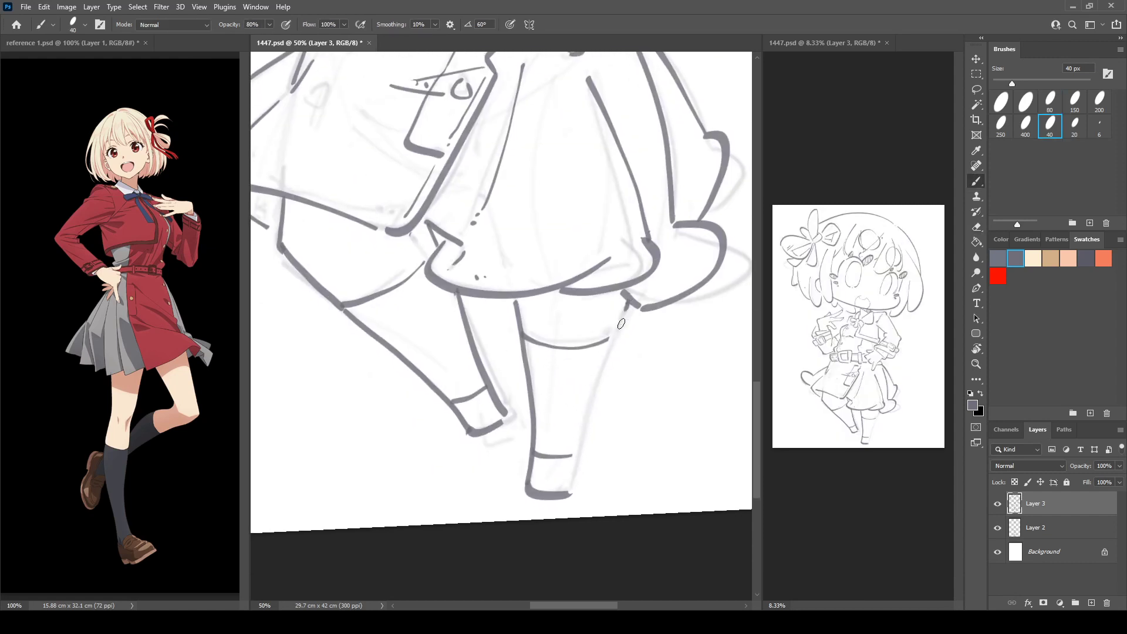
mouse_move(627, 307)
left_mouse_down()
mouse_move(574, 435)
mouse_move(569, 497)
left_mouse_up()
key("ctrl+z")
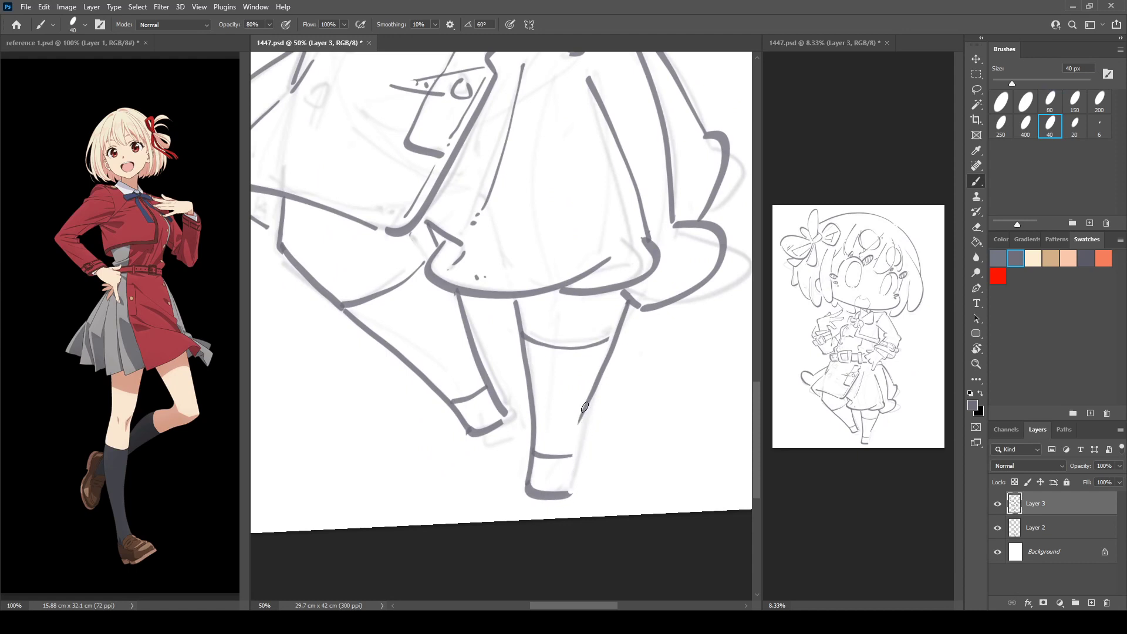
mouse_move(596, 387)
left_mouse_down()
mouse_move(570, 494)
mouse_move(570, 477)
left_mouse_up()
key("ctrl+z")
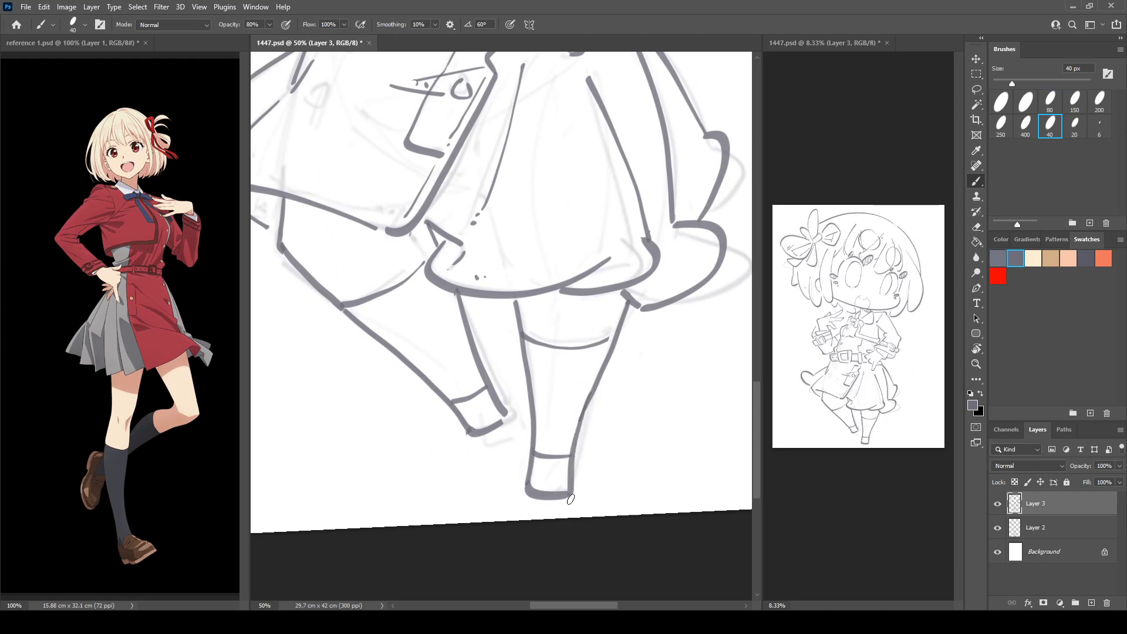
key("e")
key("ctrl+shift+h")
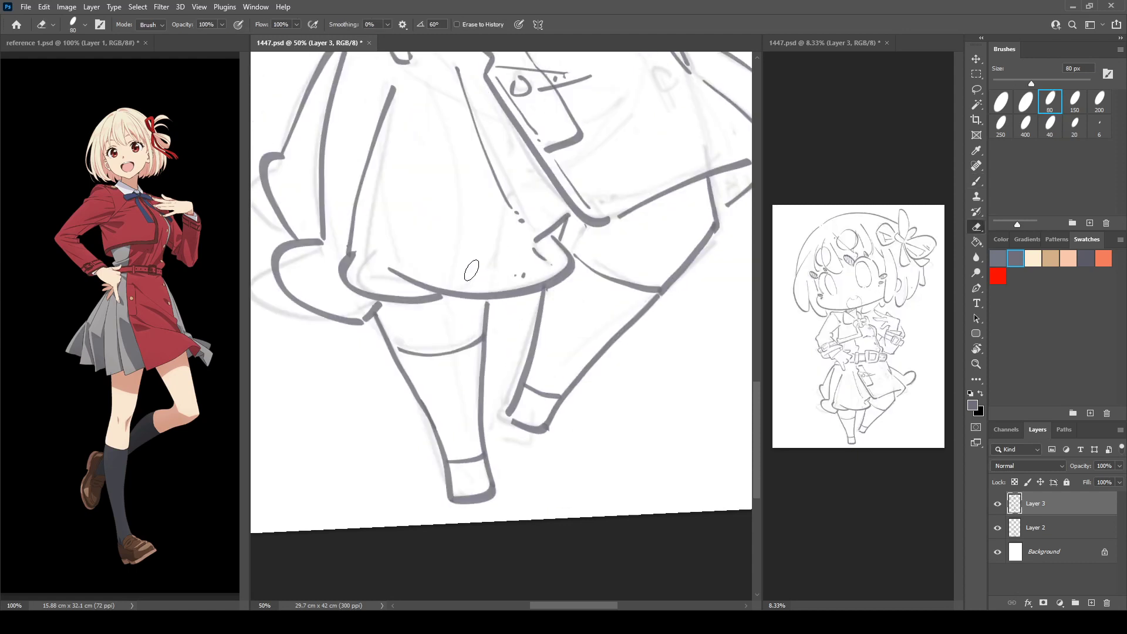
key("ctrl+shift+h")
Ink the two round buttons on the skirt's front panel below the belt
left_click_drag(484, 230, 508, 395)
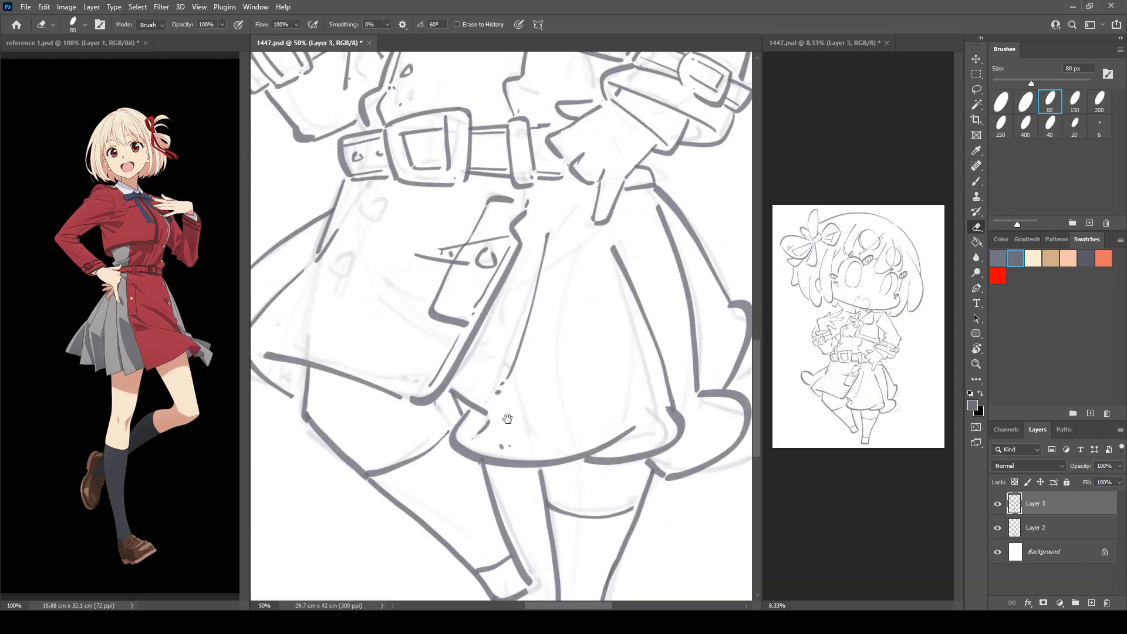
left_click_drag(443, 237, 478, 363)
left_click_drag(437, 261, 523, 214)
key("b")
mouse_move(464, 326)
left_mouse_down()
mouse_move(451, 336)
mouse_move(467, 350)
left_mouse_up()
mouse_move(489, 270)
left_mouse_down()
mouse_move(493, 295)
mouse_move(488, 272)
left_mouse_up()
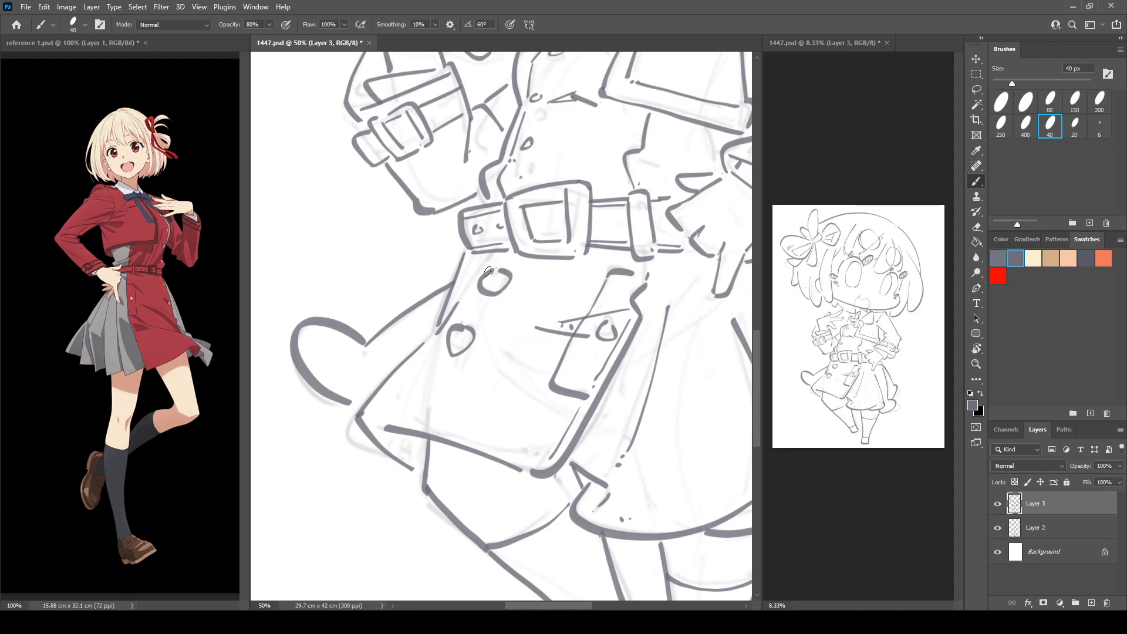
Erase and reink the outer curve of the sleeve cuff below the raised hand, adding a small fold at the wrist
scroll(480, 264, "up", 5)
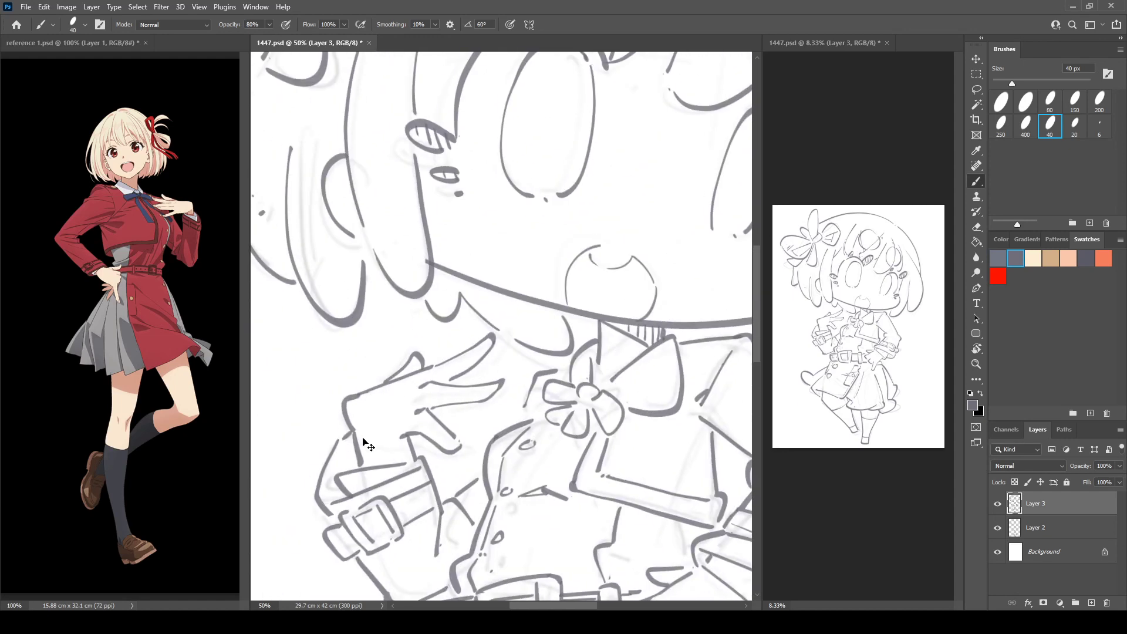
key("e")
mouse_move(330, 460)
left_mouse_down()
mouse_move(303, 494)
mouse_move(343, 444)
left_mouse_up()
key("b")
left_click_drag(413, 440, 418, 463)
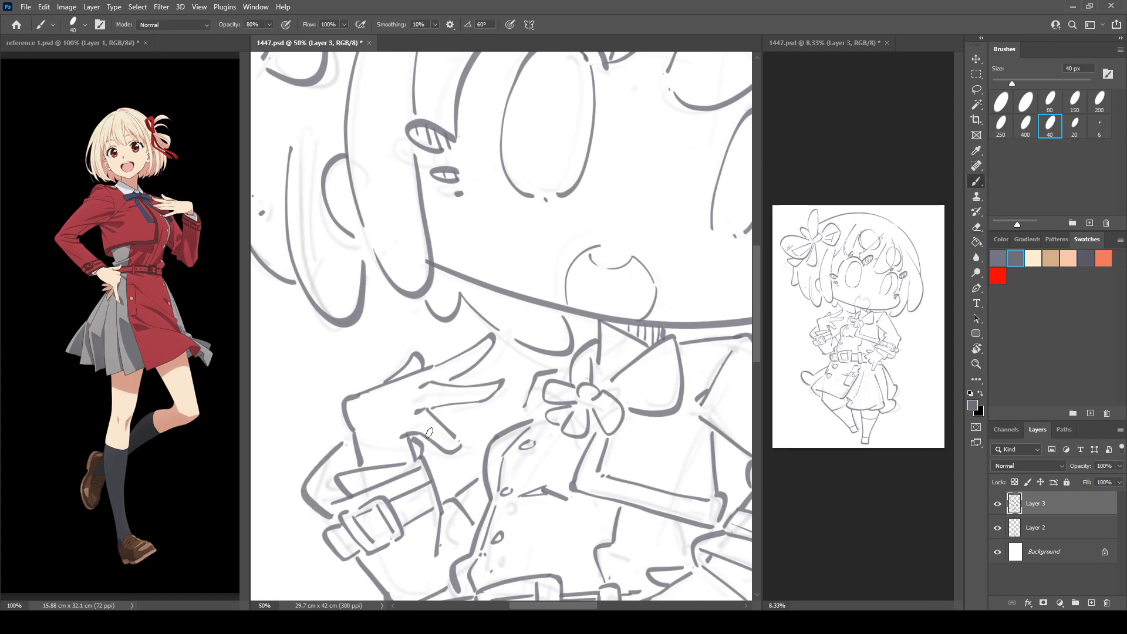
left_click_drag(457, 267, 447, 454)
key("ctrl+shift+h")
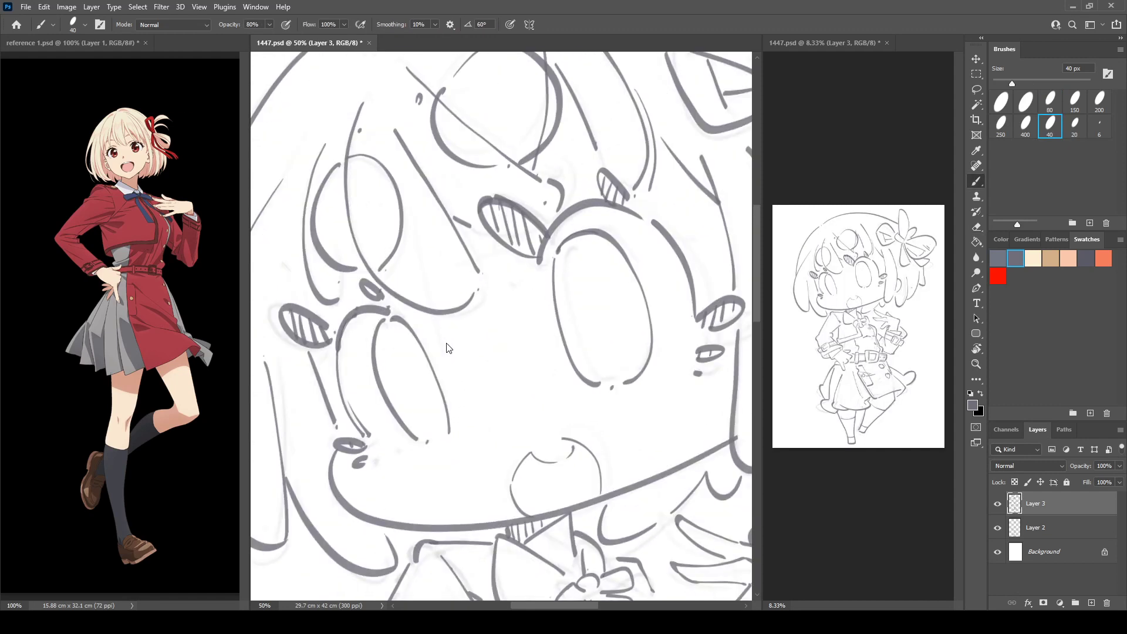
key("ctrl+shift+h")
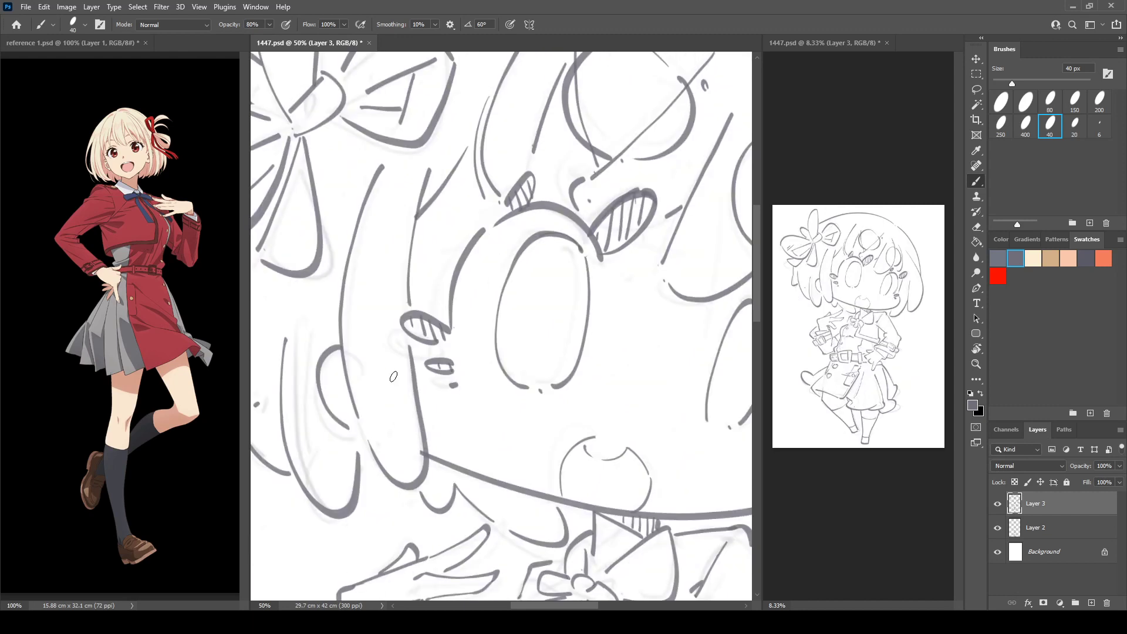
Erase the far eye's thick inner iris edge and redraw it as a thinner, smoother curve
key("ctrl+shift+h")
mouse_move(433, 484)
left_mouse_down()
mouse_move(521, 308)
mouse_move(454, 260)
left_mouse_up()
key("e")
left_click_drag(385, 207, 401, 319)
key("b")
left_click_drag(385, 221, 383, 289)
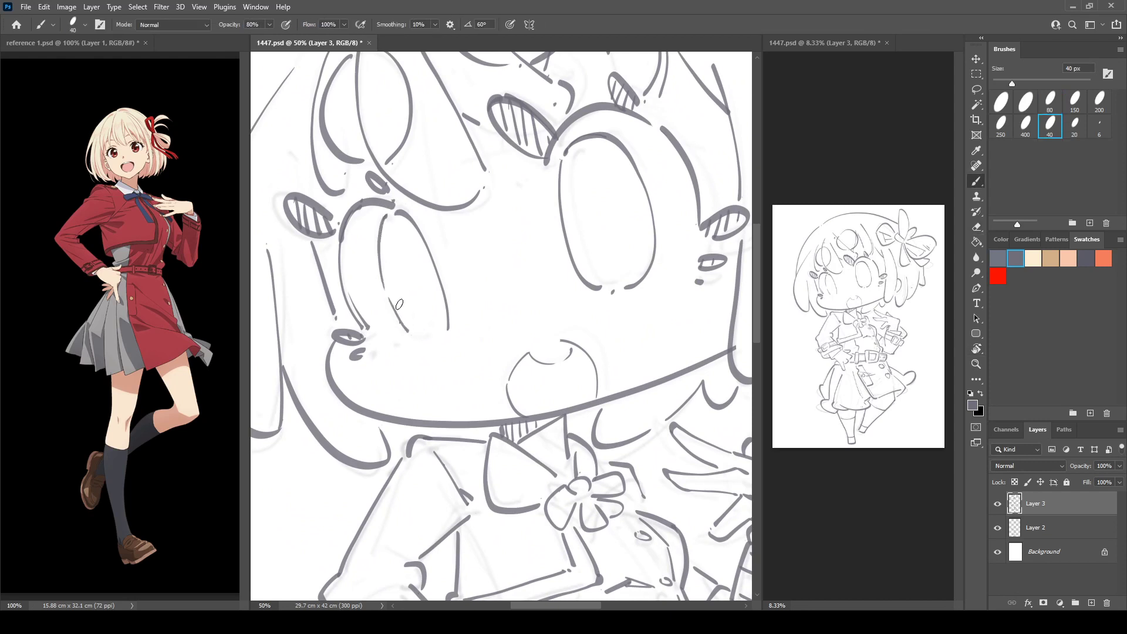
key("ctrl+shift+h")
key("h")
key("e")
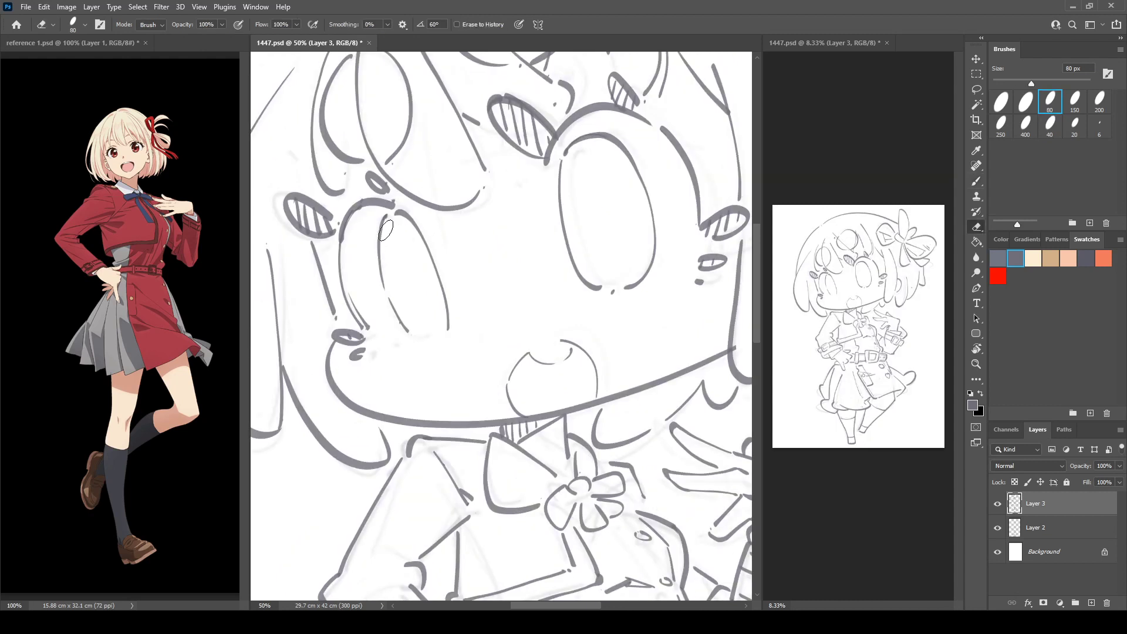
mouse_move(385, 216)
left_mouse_down()
mouse_move(407, 331)
mouse_move(384, 216)
mouse_move(384, 282)
mouse_move(418, 335)
left_mouse_up()
key("b")
key("e")
mouse_move(385, 219)
left_mouse_down()
mouse_move(406, 323)
mouse_move(382, 281)
mouse_move(418, 339)
left_mouse_up()
key("b")
key("h")
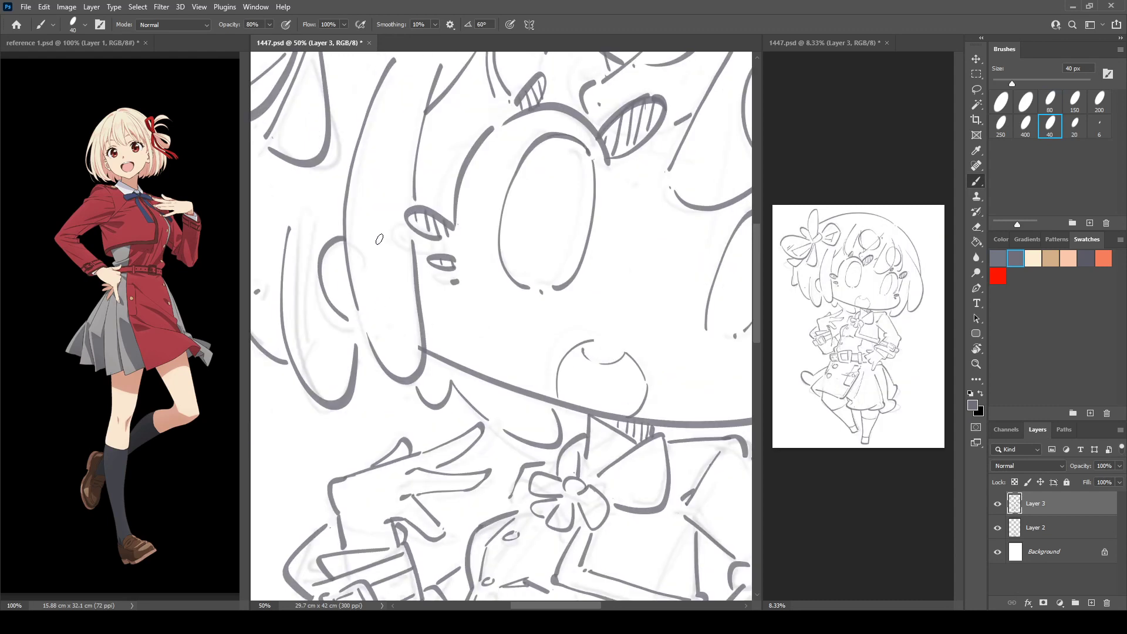
key("h")
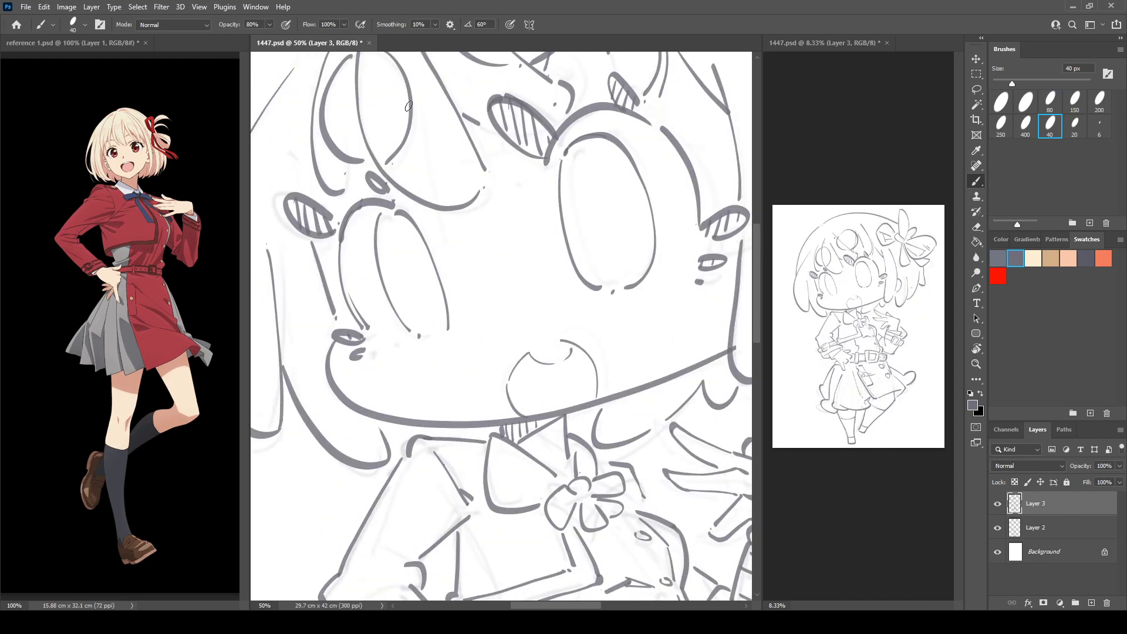
Duplicate Layer 3 and hide the original to try out a change to the eyes
left_click_drag(392, 145, 379, 154)
scroll(407, 190, "down", 3)
scroll(407, 190, "right", 2)
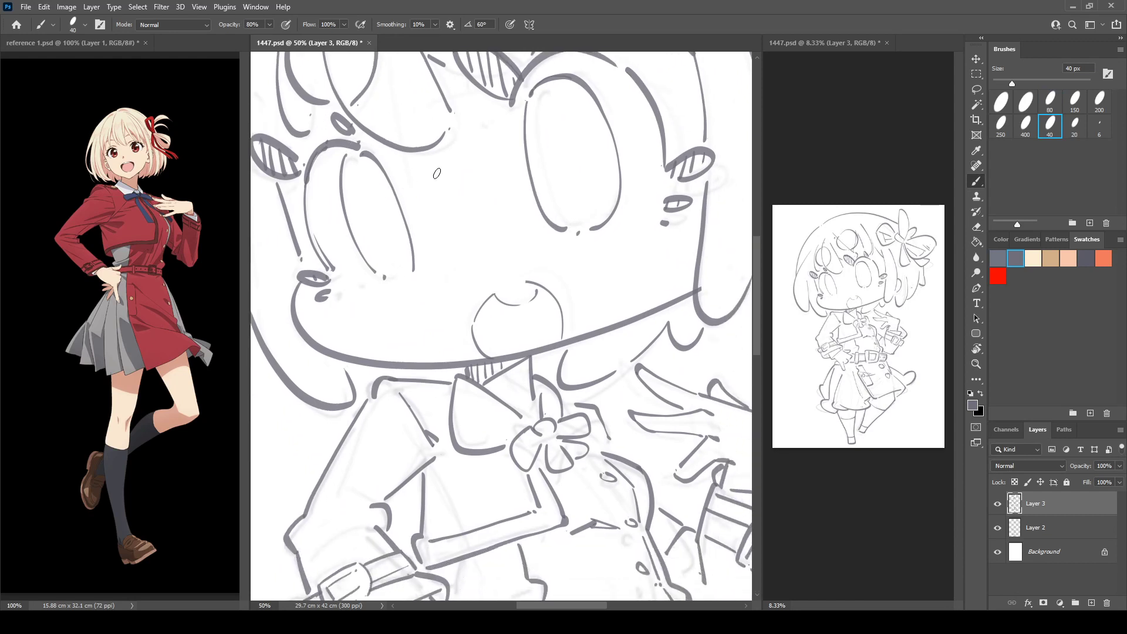
scroll(461, 183, "up", 3)
scroll(462, 183, "right", 1)
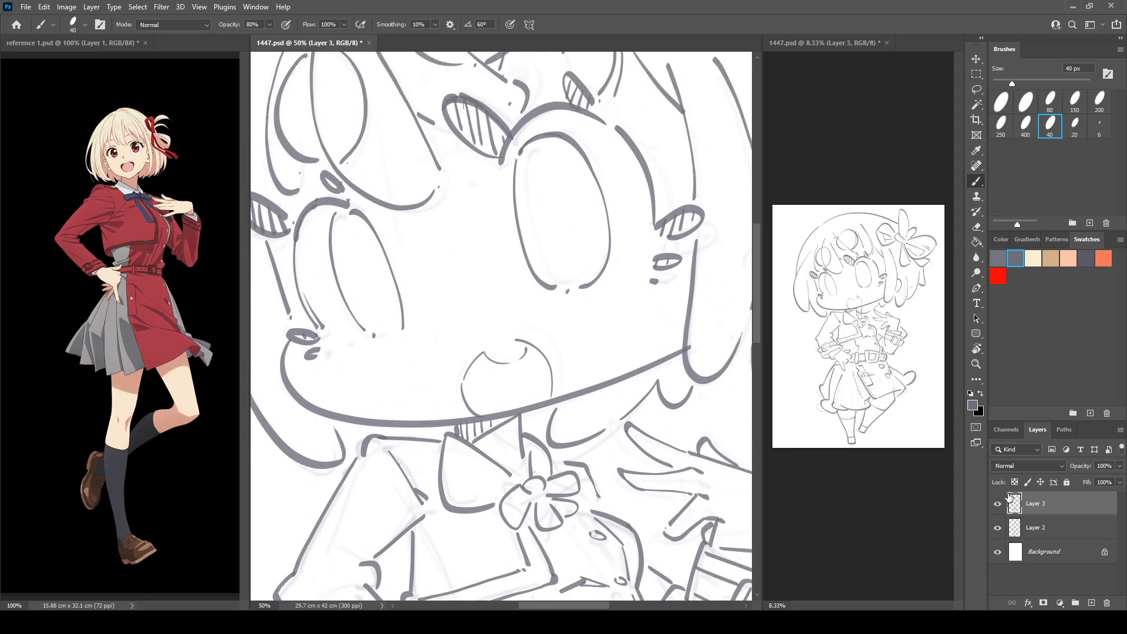
key("ctrl+j")
left_click(998, 527)
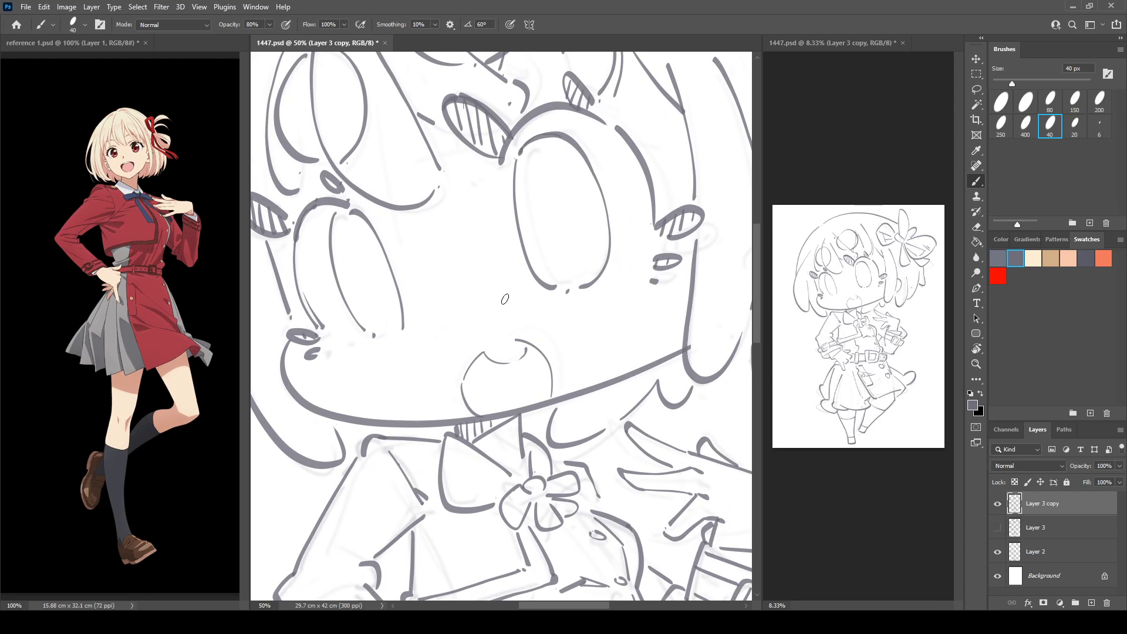
left_click(998, 554)
left_click(997, 554)
Erase both iris outlines on the copied layer and try a shorter iris in the far eye
key("e")
mouse_move(334, 216)
left_mouse_down()
mouse_move(349, 285)
mouse_move(401, 287)
left_mouse_up()
mouse_move(380, 249)
left_mouse_down()
mouse_move(356, 214)
mouse_move(395, 278)
left_mouse_up()
mouse_move(523, 176)
left_mouse_down()
mouse_move(550, 287)
mouse_move(511, 181)
left_mouse_up()
mouse_move(598, 282)
left_mouse_down()
mouse_move(576, 276)
mouse_move(546, 173)
mouse_move(552, 140)
left_mouse_up()
key("b")
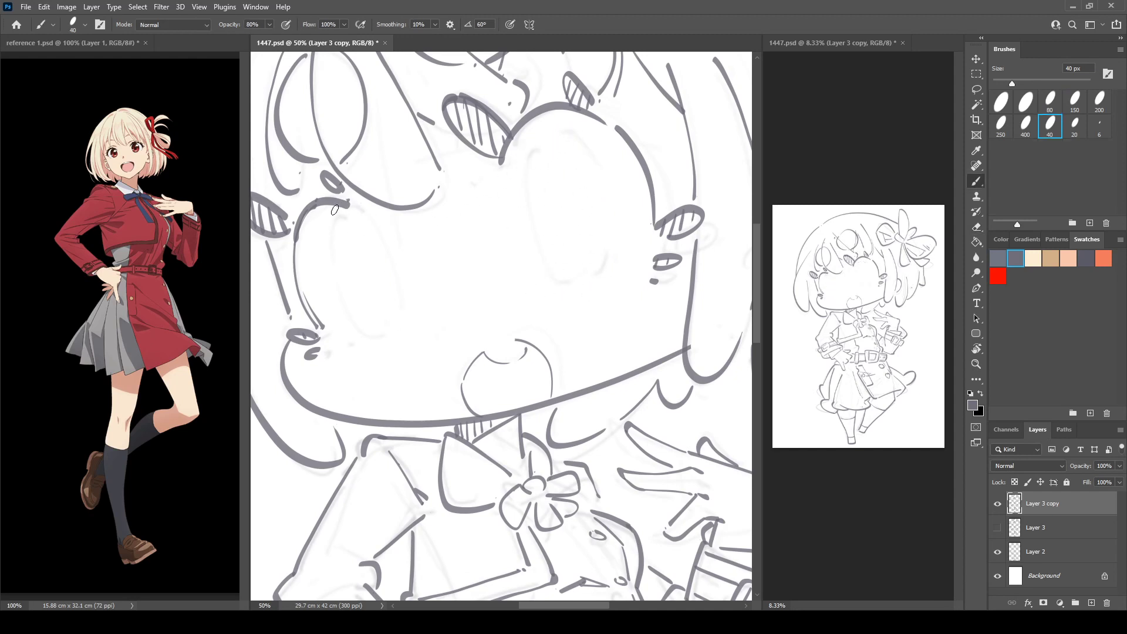
left_click_drag(335, 209, 353, 299)
mouse_move(359, 206)
left_mouse_down()
mouse_move(394, 275)
mouse_move(390, 318)
left_mouse_up()
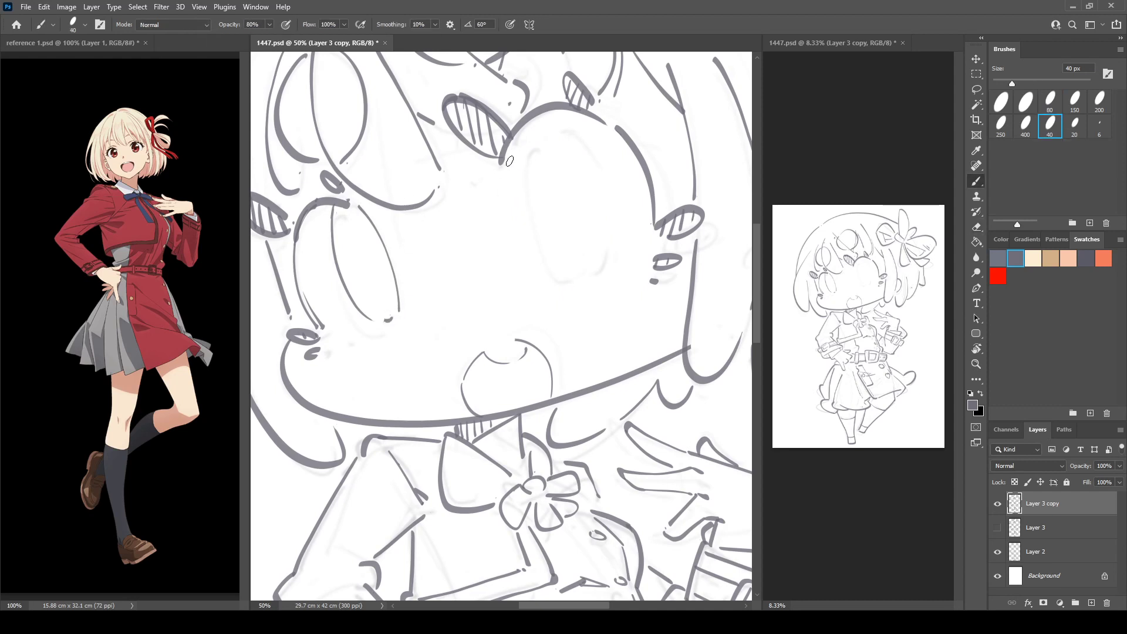
Try a redrawn, slightly higher iris outline in the near eye and check it in the mirrored view
mouse_move(512, 161)
left_mouse_down()
mouse_move(512, 199)
mouse_move(548, 272)
left_mouse_up()
key("e")
key("b")
left_click_drag(522, 229, 559, 279)
mouse_move(573, 131)
left_mouse_down()
mouse_move(595, 168)
mouse_move(593, 272)
left_mouse_up()
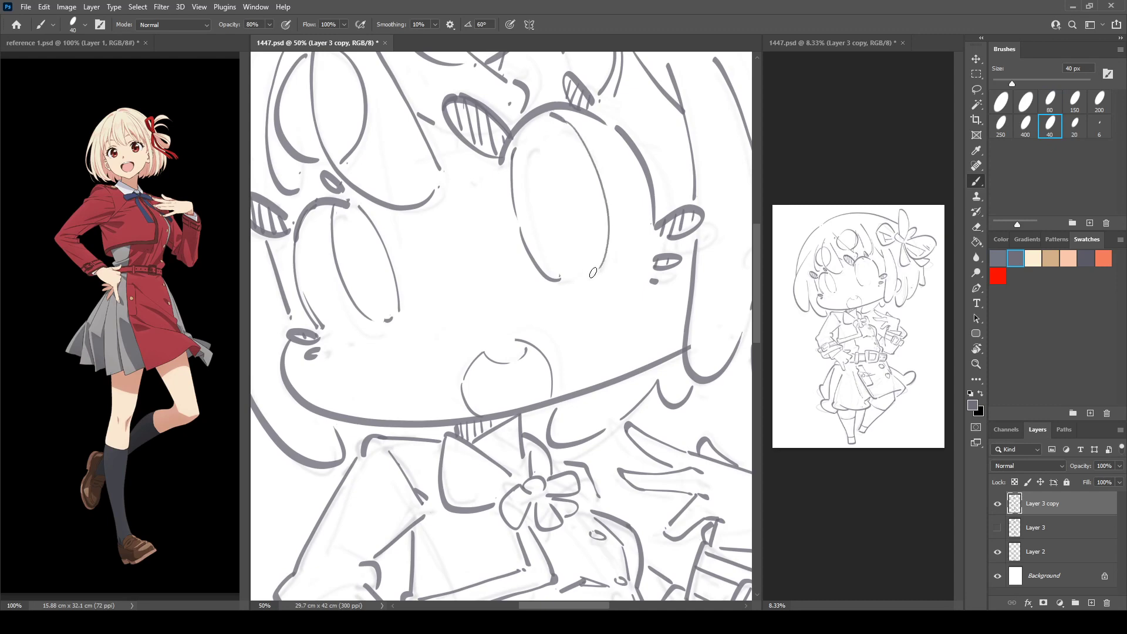
key("ctrl+shift+h")
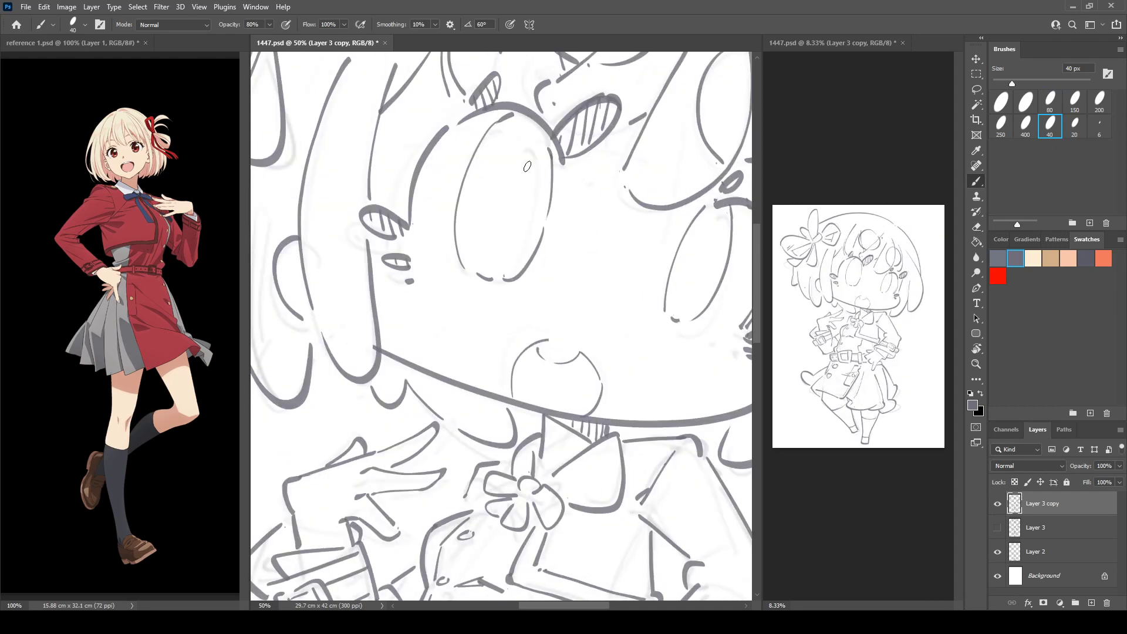
key("ctrl+shift+h")
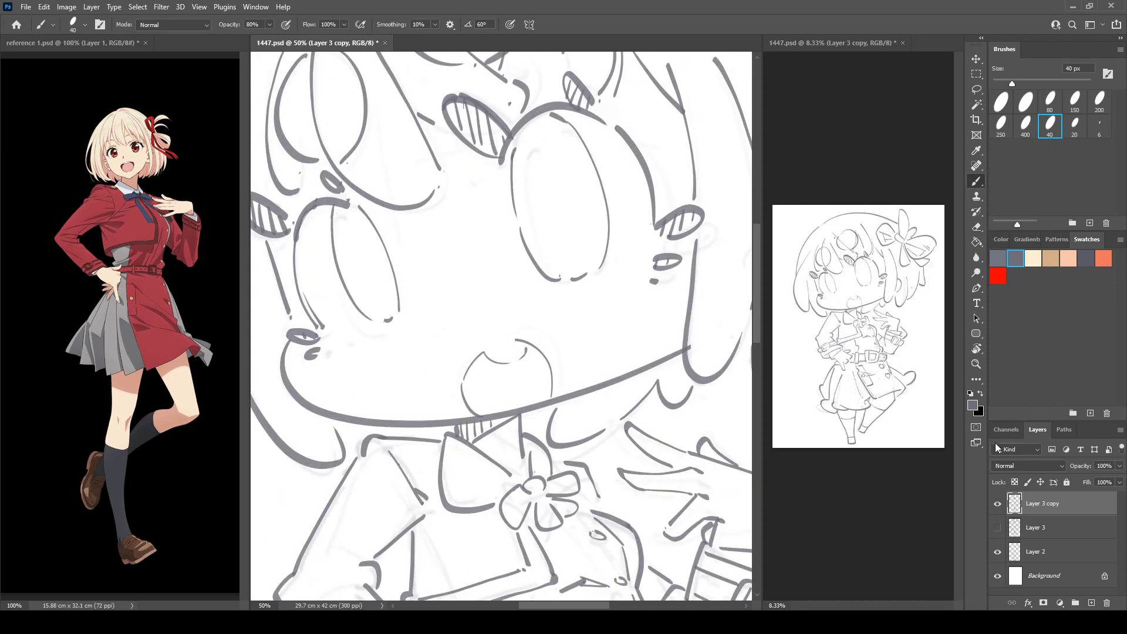
Hide the reworked copy, show the original Layer 3 again, and delete the copy
left_click(997, 503)
left_click(998, 528)
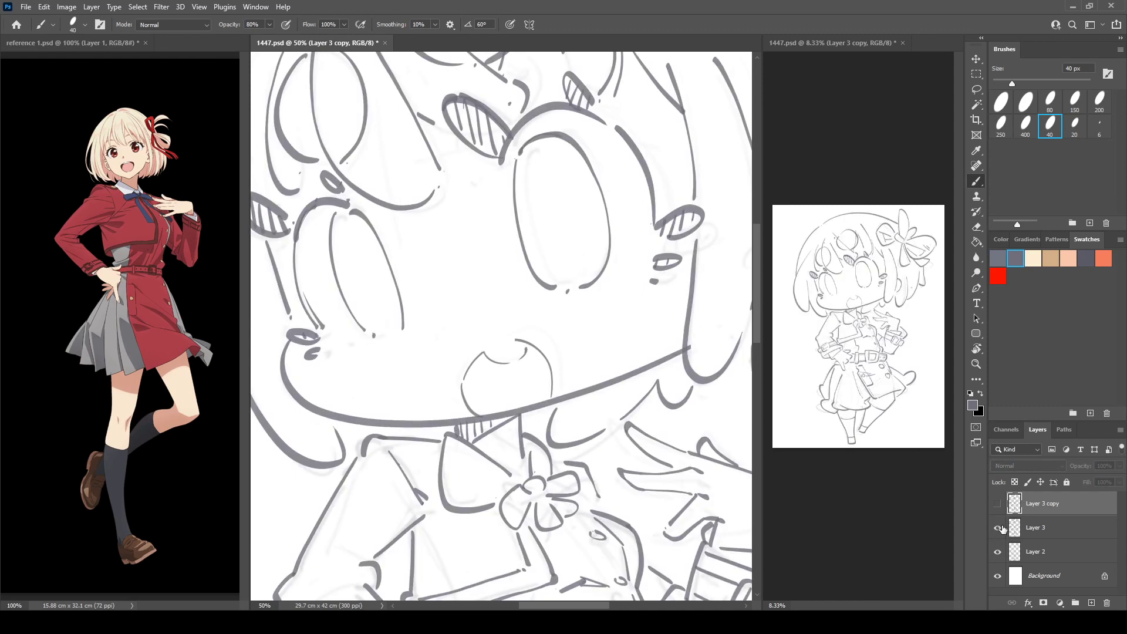
key("Delete")
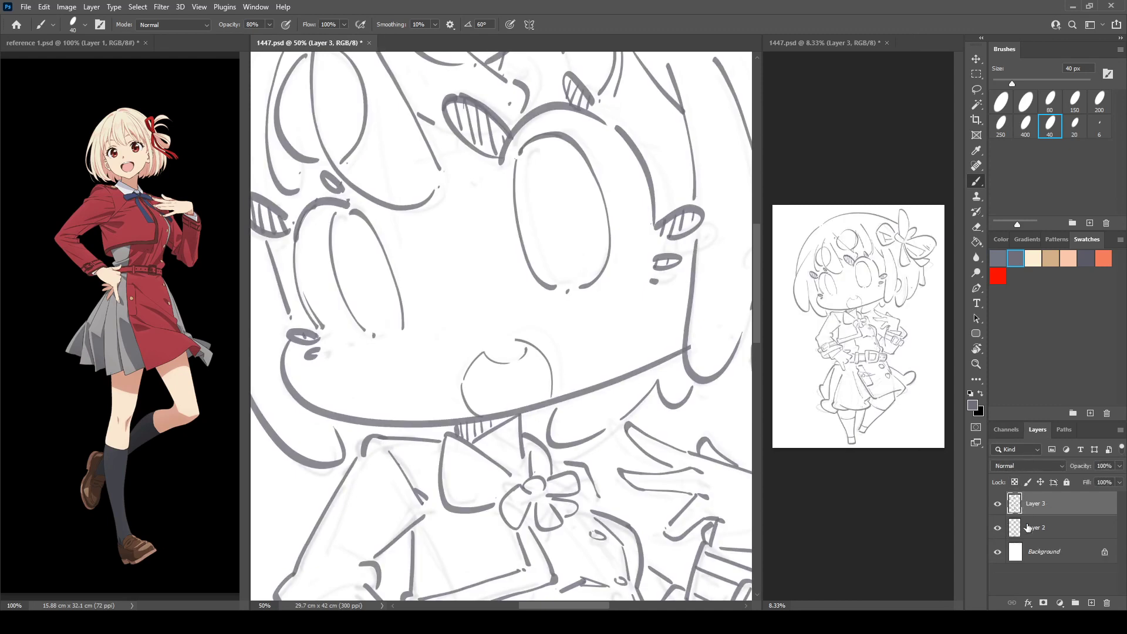
Make a fresh duplicate of Layer 3 and hide the original
key("ctrl+j")
left_click(998, 528)
left_click_drag(492, 233, 628, 295)
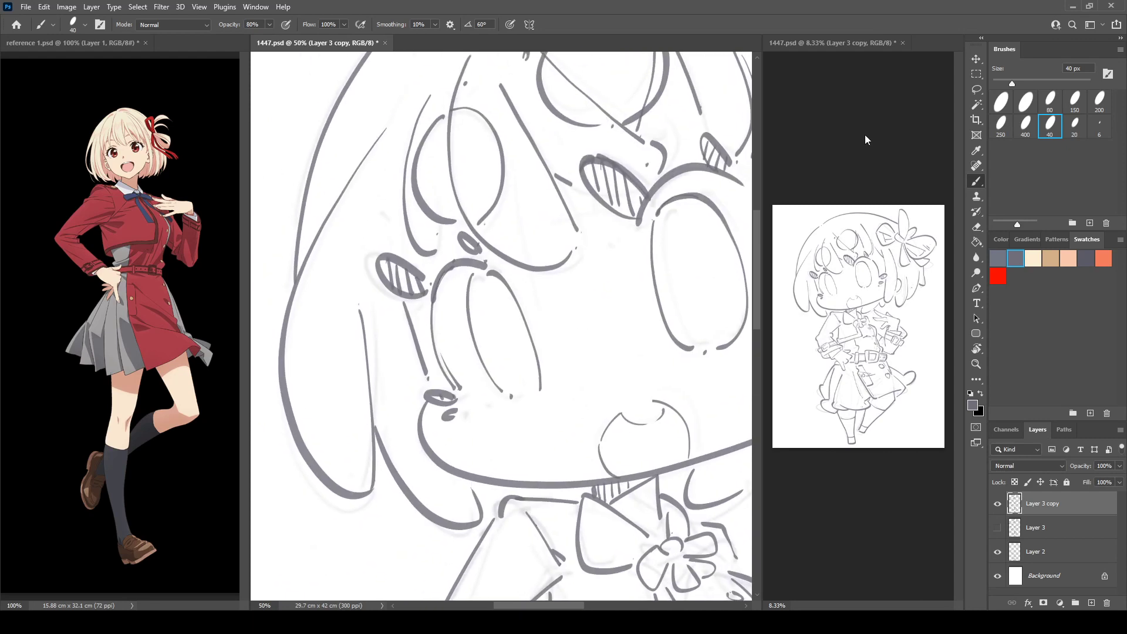
Thicken the outlines and tips of the two side hair locks beside the far cheek with the 80 px brush
left_click(1050, 101)
left_click_drag(398, 346, 396, 253)
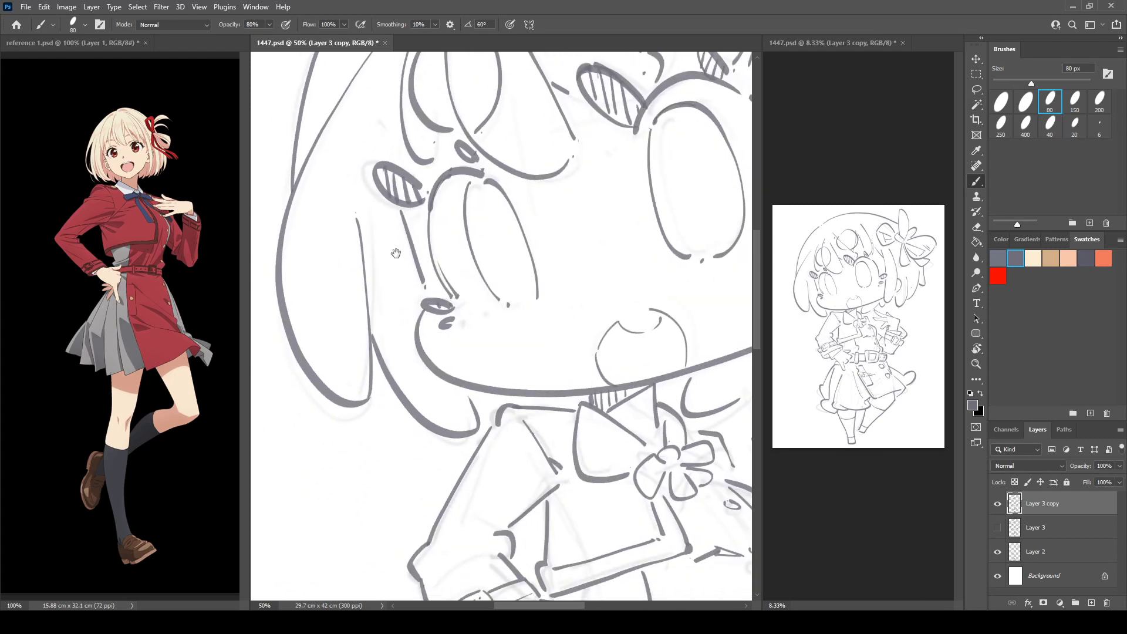
left_click(351, 199)
left_click_drag(328, 239, 365, 222)
left_click_drag(337, 158, 318, 232)
key("ctrl+z")
mouse_move(339, 157)
left_mouse_down()
mouse_move(317, 214)
mouse_move(312, 293)
mouse_move(333, 348)
mouse_move(390, 393)
mouse_move(400, 322)
left_mouse_up()
mouse_move(329, 170)
left_mouse_down()
mouse_move(309, 262)
mouse_move(327, 340)
mouse_move(361, 382)
mouse_move(398, 392)
left_mouse_up()
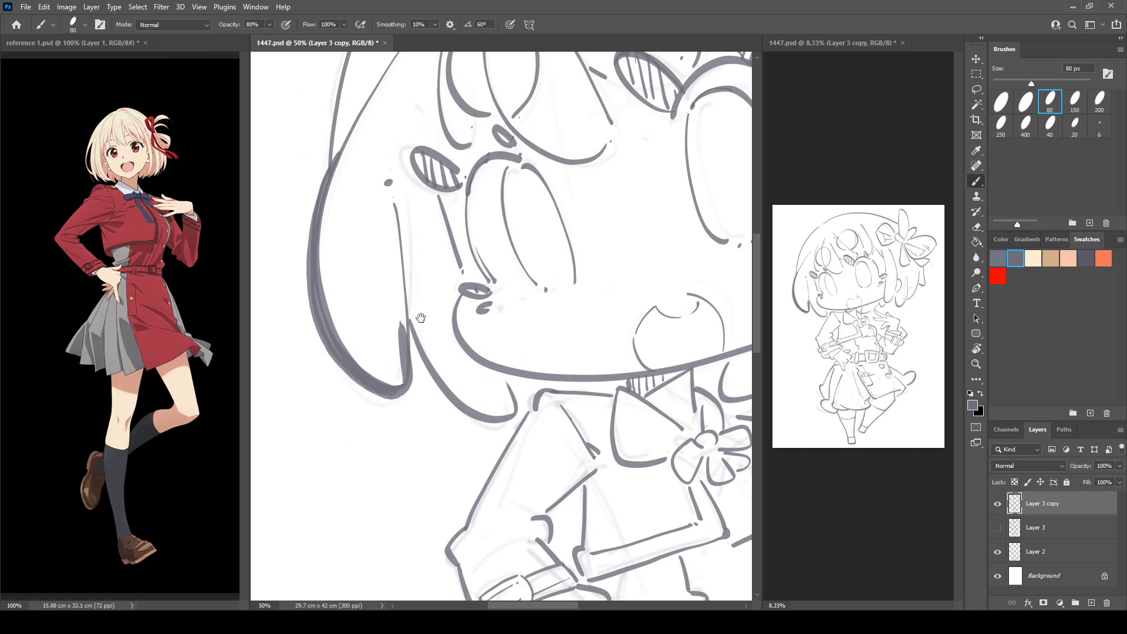
left_click_drag(421, 318, 368, 261)
mouse_move(342, 194)
left_mouse_down()
mouse_move(392, 348)
mouse_move(440, 371)
mouse_move(450, 332)
left_mouse_up()
left_click_drag(344, 149, 425, 270)
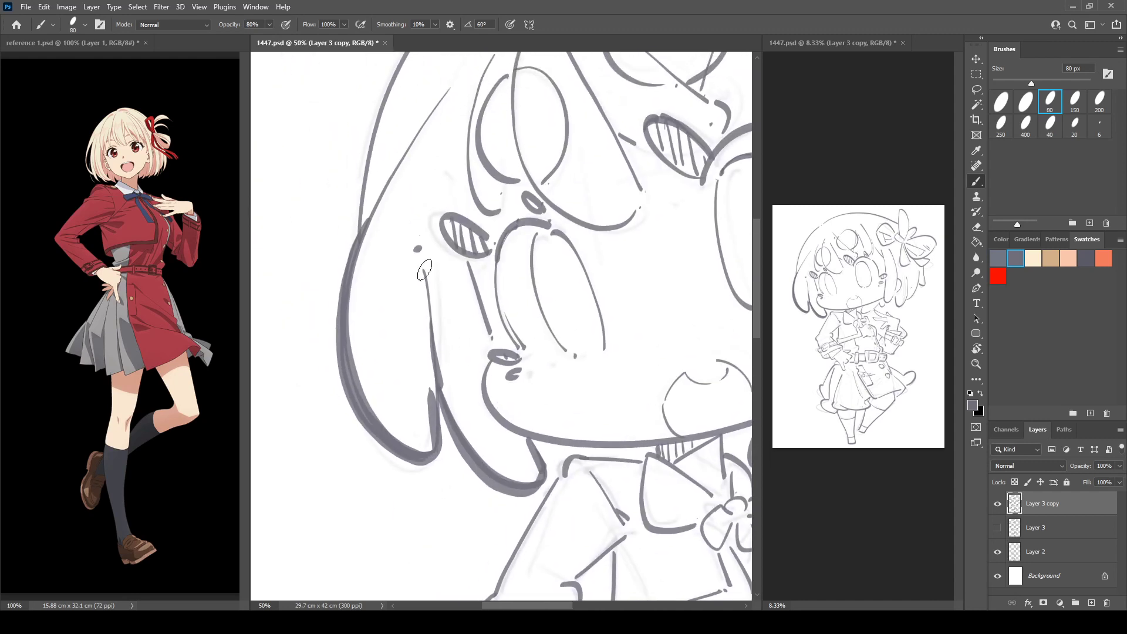
Thicken the outer hair contour from the side lock up over the crown to the bow
mouse_move(387, 169)
left_mouse_down()
mouse_move(397, 298)
mouse_move(374, 304)
left_mouse_up()
mouse_move(418, 81)
left_mouse_down()
mouse_move(379, 170)
mouse_move(364, 258)
mouse_move(387, 405)
left_mouse_up()
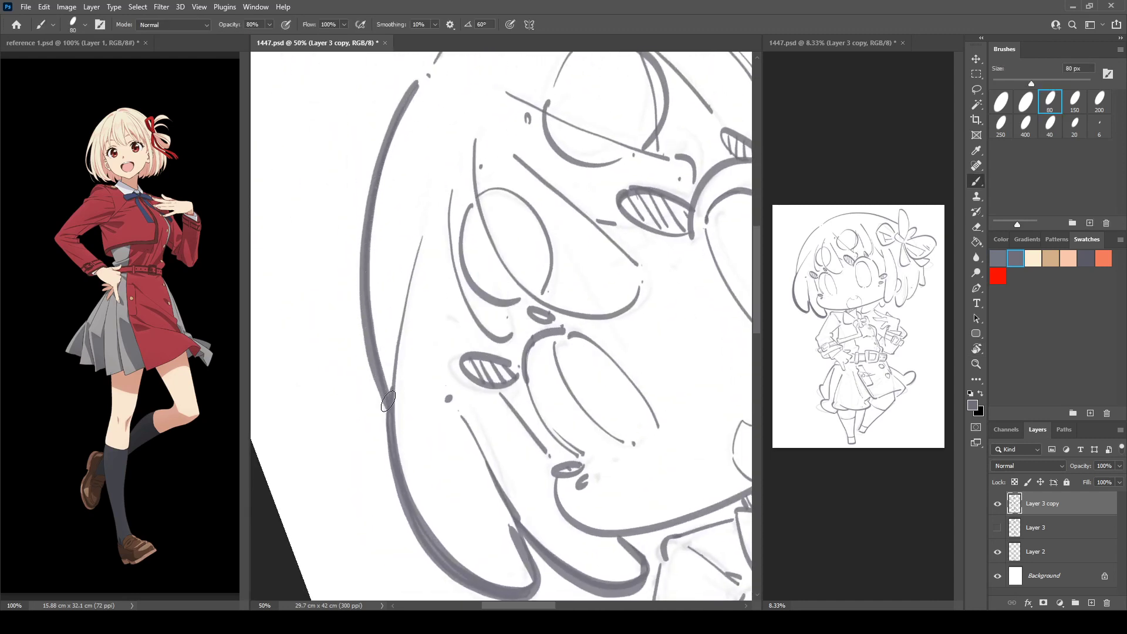
key("r")
left_click_drag(381, 340, 383, 317)
left_click_drag(455, 121, 306, 312)
key("b")
mouse_move(302, 268)
left_mouse_down()
mouse_move(423, 171)
mouse_move(567, 125)
mouse_move(700, 139)
mouse_move(607, 73)
mouse_move(513, 143)
mouse_move(560, 132)
left_mouse_up()
key("r")
key("b")
key("r")
left_click_drag(385, 177, 514, 135)
key("b")
mouse_move(419, 189)
left_mouse_down()
mouse_move(470, 153)
mouse_move(587, 122)
mouse_move(694, 116)
left_mouse_up()
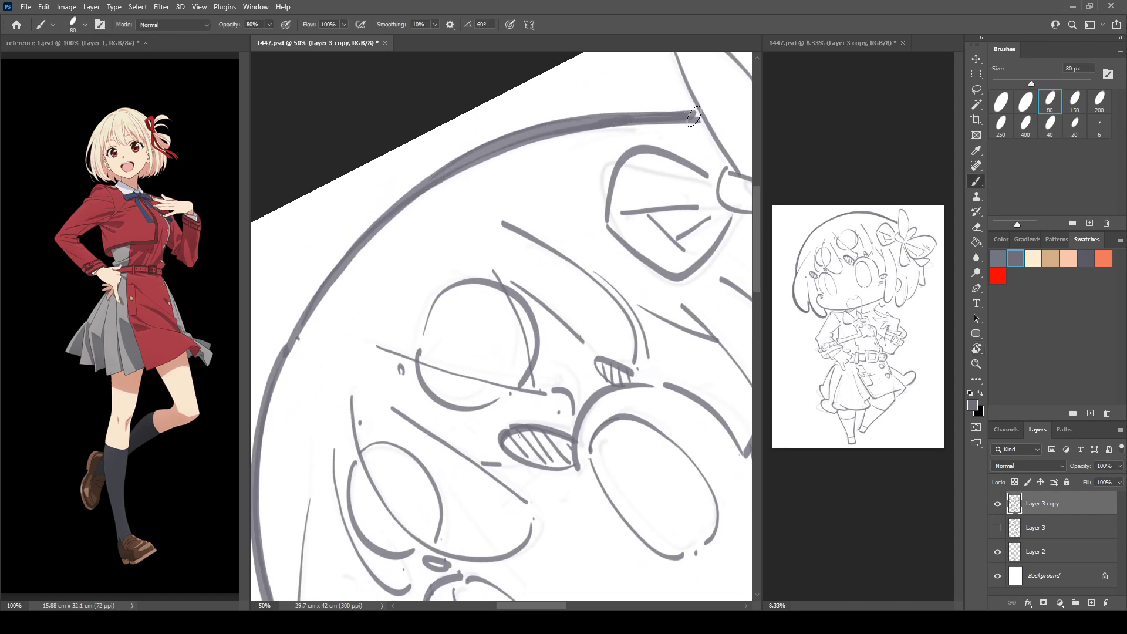
Thicken the outline of the hair bow's upright loop
key("r")
mouse_move(646, 73)
left_mouse_down()
mouse_move(470, 156)
mouse_move(551, 161)
mouse_move(583, 290)
left_mouse_up()
key("b")
mouse_move(591, 144)
left_mouse_down()
mouse_move(629, 181)
mouse_move(627, 283)
left_mouse_up()
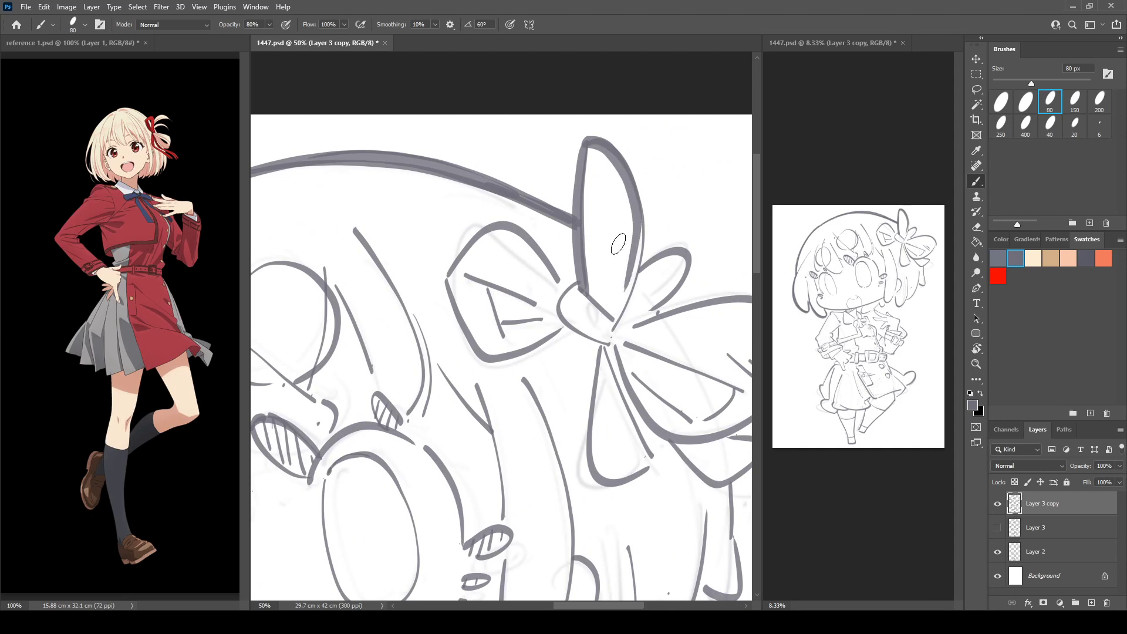
Redo the thick outer edge of the bow's upright loop and thicken the small loop beside it
key("ctrl+z")
mouse_move(587, 144)
left_mouse_down()
mouse_move(641, 206)
mouse_move(617, 305)
left_mouse_up()
key("ctrl+z")
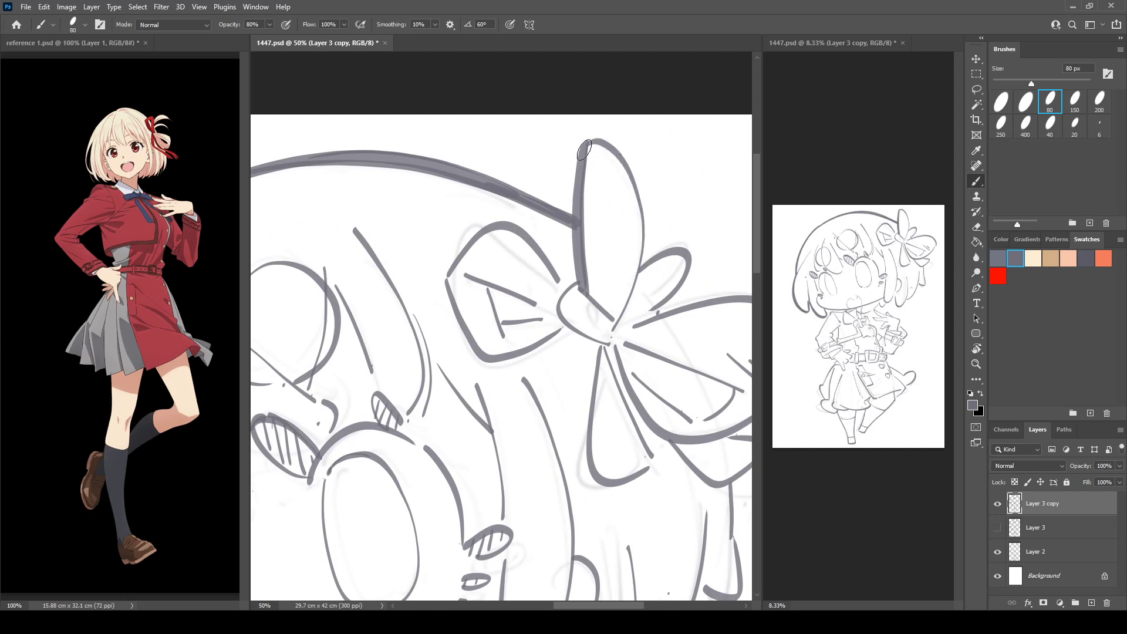
mouse_move(583, 144)
left_mouse_down()
mouse_move(628, 168)
mouse_move(622, 312)
left_mouse_up()
left_click_drag(652, 264, 646, 322)
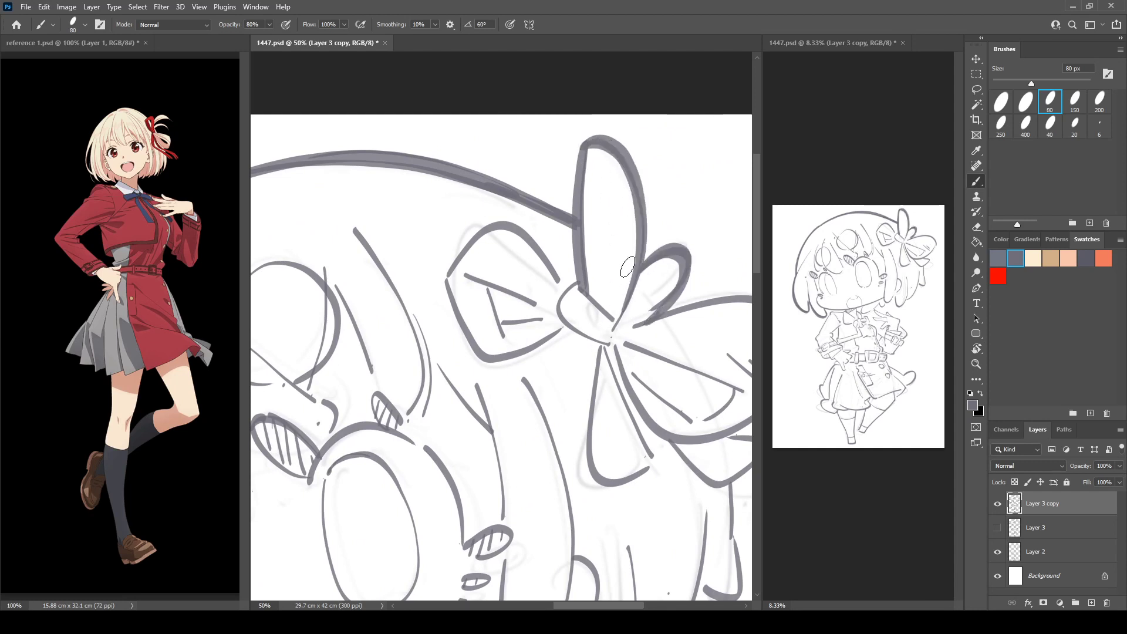
left_click_drag(623, 153, 642, 272)
Thicken the outlines of the bow's large outer loop and the small loop beneath it
key("r")
mouse_move(725, 262)
left_mouse_down()
mouse_move(572, 164)
mouse_move(494, 151)
left_mouse_up()
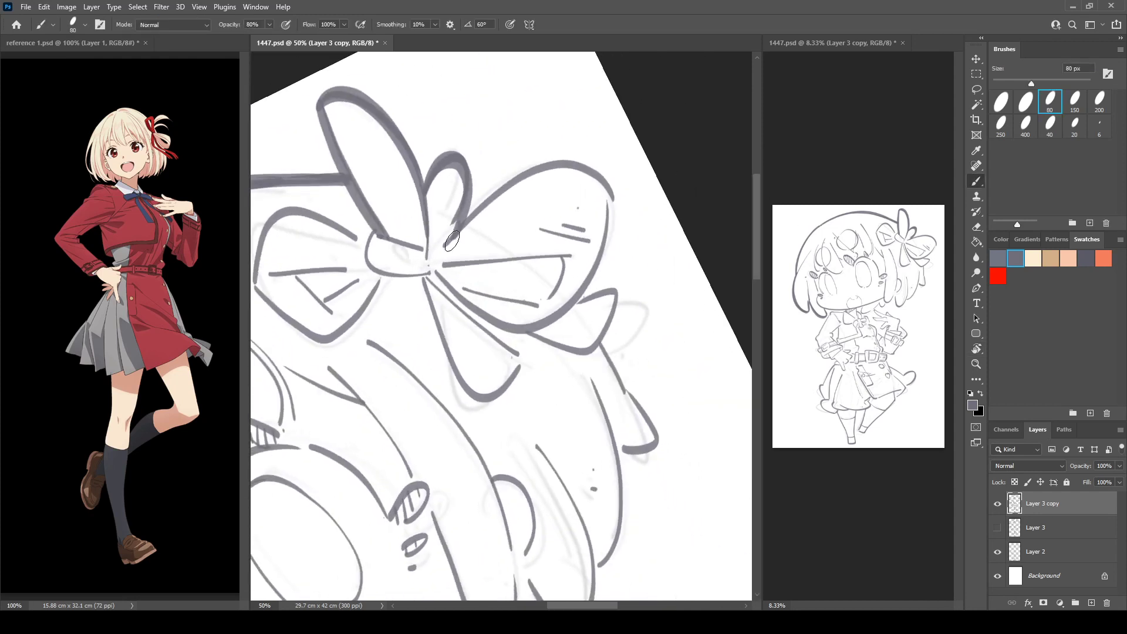
mouse_move(442, 249)
left_mouse_down()
mouse_move(508, 192)
mouse_move(609, 179)
mouse_move(525, 341)
left_mouse_up()
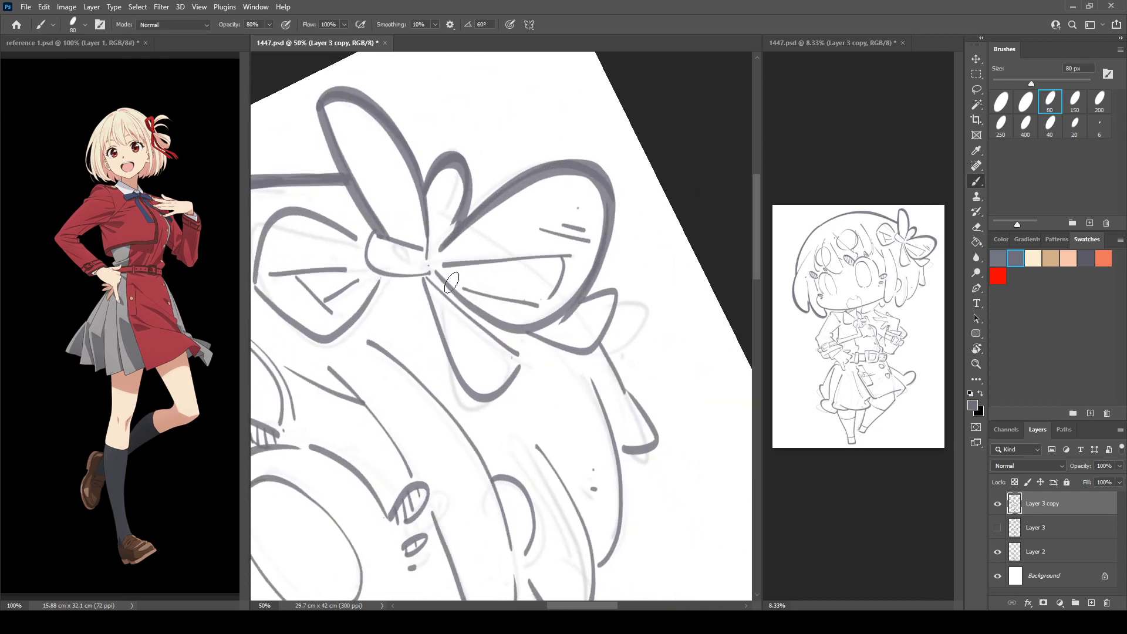
mouse_move(451, 282)
left_mouse_down()
mouse_move(499, 336)
mouse_move(581, 302)
mouse_move(605, 349)
left_mouse_up()
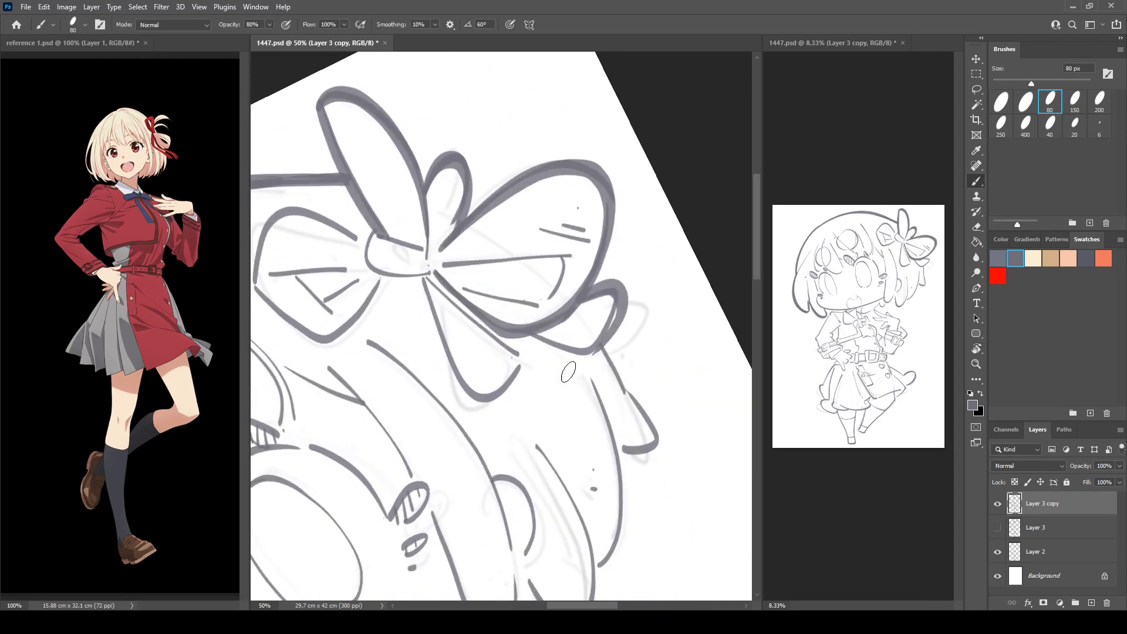
mouse_move(535, 341)
left_mouse_down()
mouse_move(549, 348)
mouse_move(622, 303)
left_mouse_up()
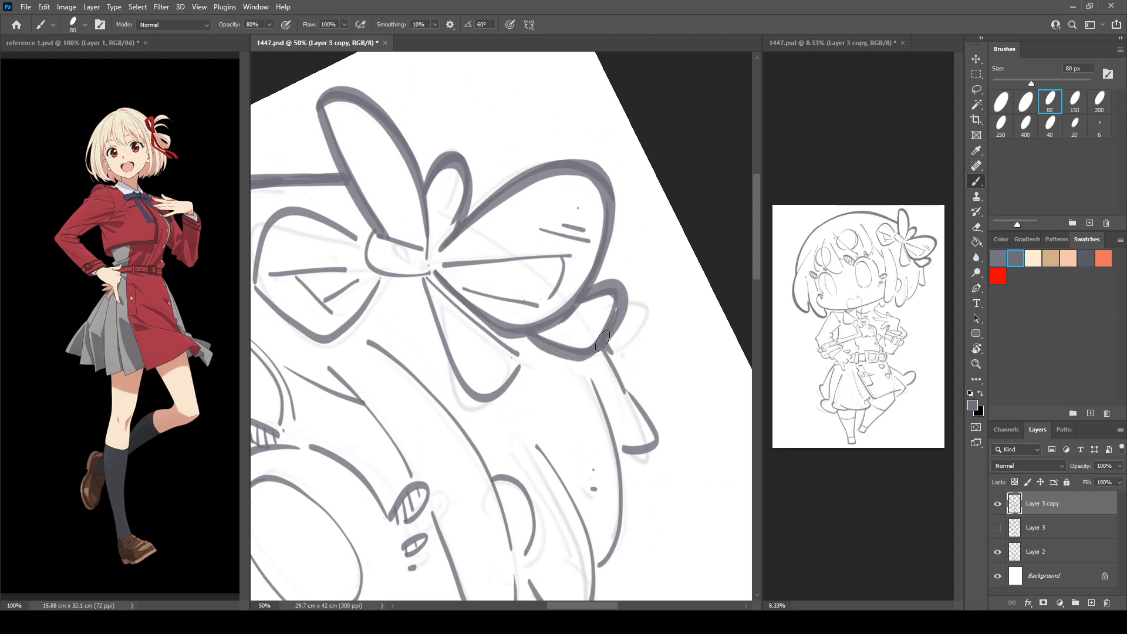
Thicken the outline and tip of the hair strand hanging below the bow's small lower loop
key("r")
mouse_move(619, 364)
left_mouse_down()
mouse_move(638, 212)
mouse_move(649, 224)
left_mouse_up()
key("b")
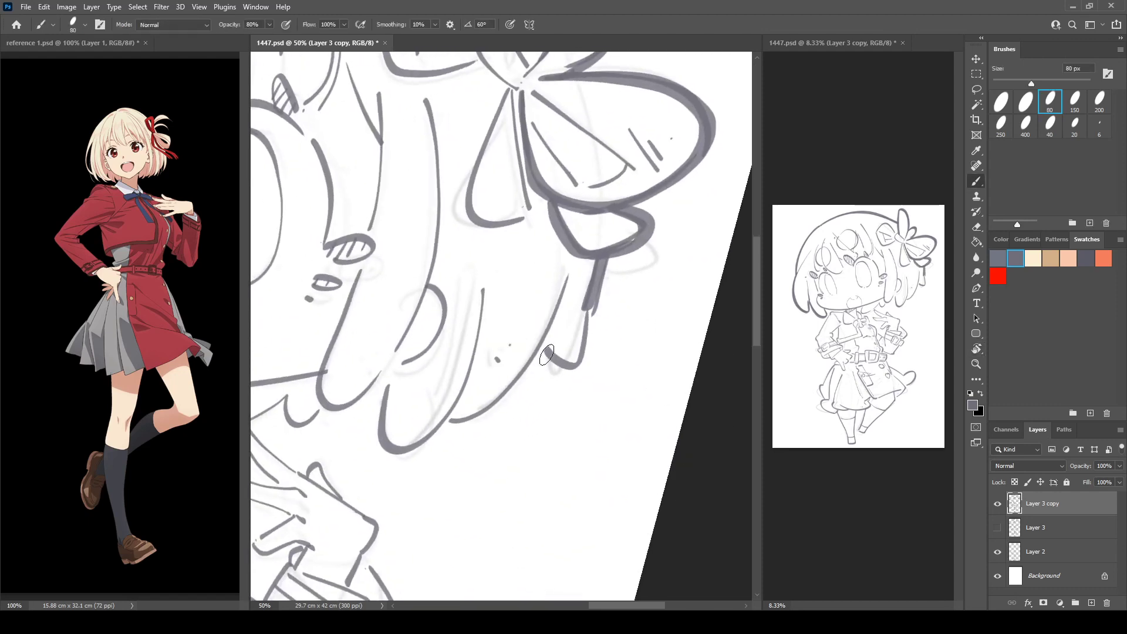
mouse_move(543, 352)
left_mouse_down()
mouse_move(585, 364)
mouse_move(591, 311)
left_mouse_up()
key("r")
left_click_drag(652, 202, 608, 191)
left_click_drag(554, 283, 589, 233)
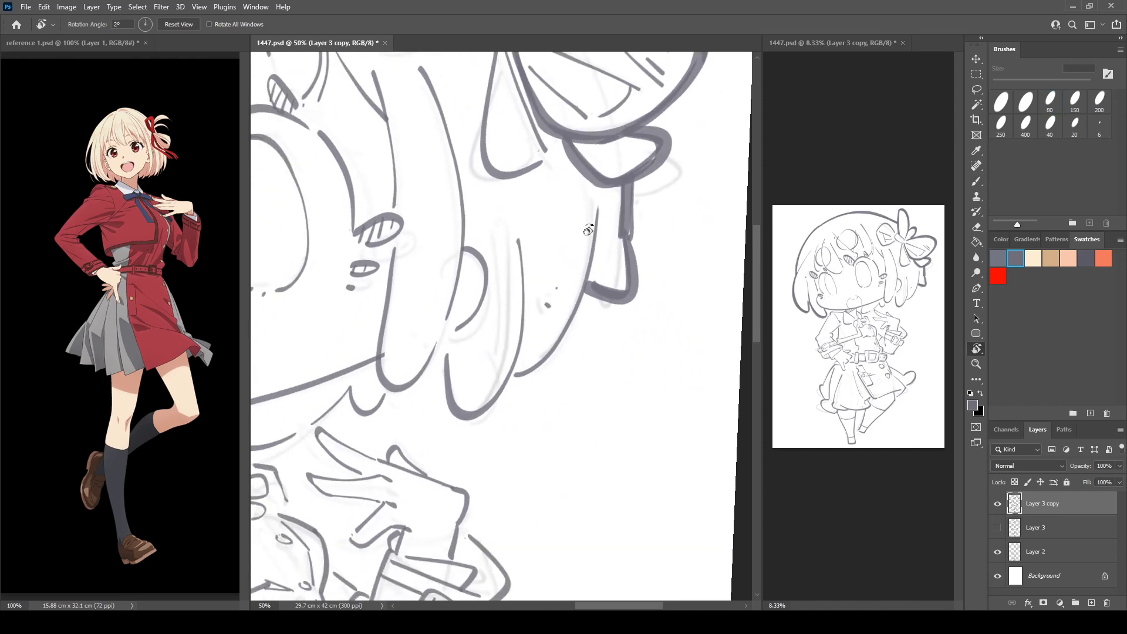
Thicken the curved outer contour of the back hair below the bow
key("b")
mouse_move(510, 377)
left_mouse_down()
mouse_move(538, 356)
mouse_move(589, 261)
mouse_move(597, 209)
mouse_move(572, 317)
mouse_move(510, 381)
left_mouse_up()
key("ctrl+z")
left_click(603, 270)
key("r")
left_click_drag(570, 251, 545, 257)
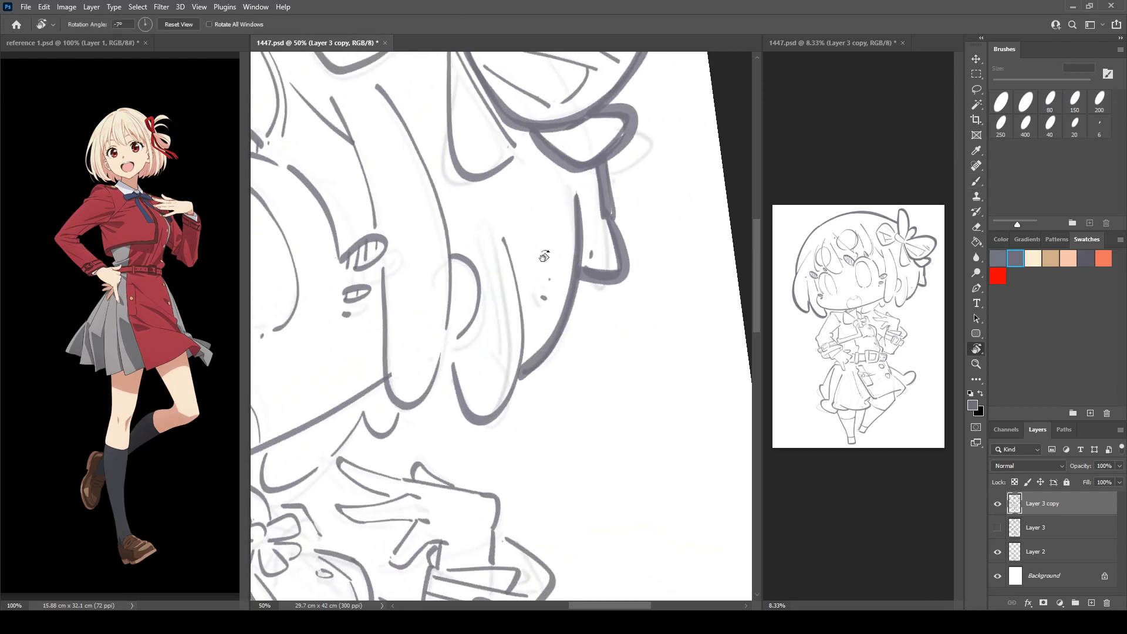
Thicken the rounded tip and outer side of the hair lock behind the ear
key("b")
mouse_move(451, 358)
left_mouse_down()
mouse_move(475, 427)
mouse_move(509, 383)
left_mouse_up()
mouse_move(504, 236)
left_mouse_down()
mouse_move(516, 304)
mouse_move(500, 414)
left_mouse_up()
key("ctrl+z")
mouse_move(503, 237)
left_mouse_down()
mouse_move(519, 310)
mouse_move(499, 410)
left_mouse_up()
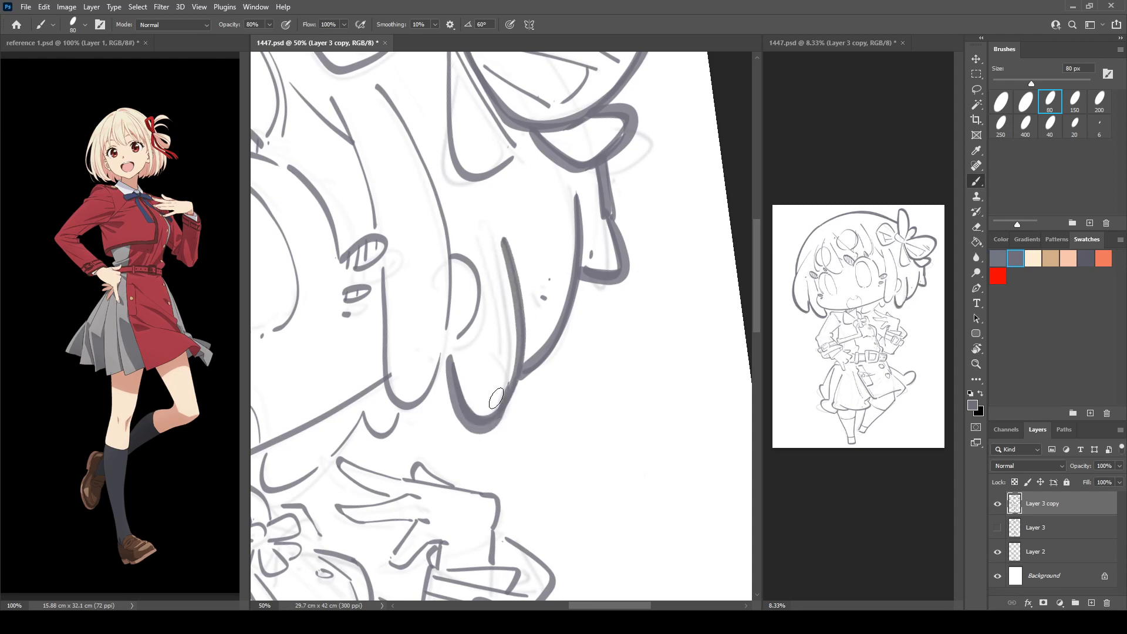
key("ctrl+z")
left_click_drag(505, 239, 495, 427)
Thicken the scalloped hair edge below the jaw and the side lock in front of the ear
left_click_drag(529, 327, 688, 274)
mouse_move(439, 360)
left_mouse_down()
mouse_move(521, 281)
mouse_move(502, 350)
mouse_move(582, 332)
mouse_move(607, 283)
mouse_move(617, 305)
mouse_move(643, 259)
left_mouse_up()
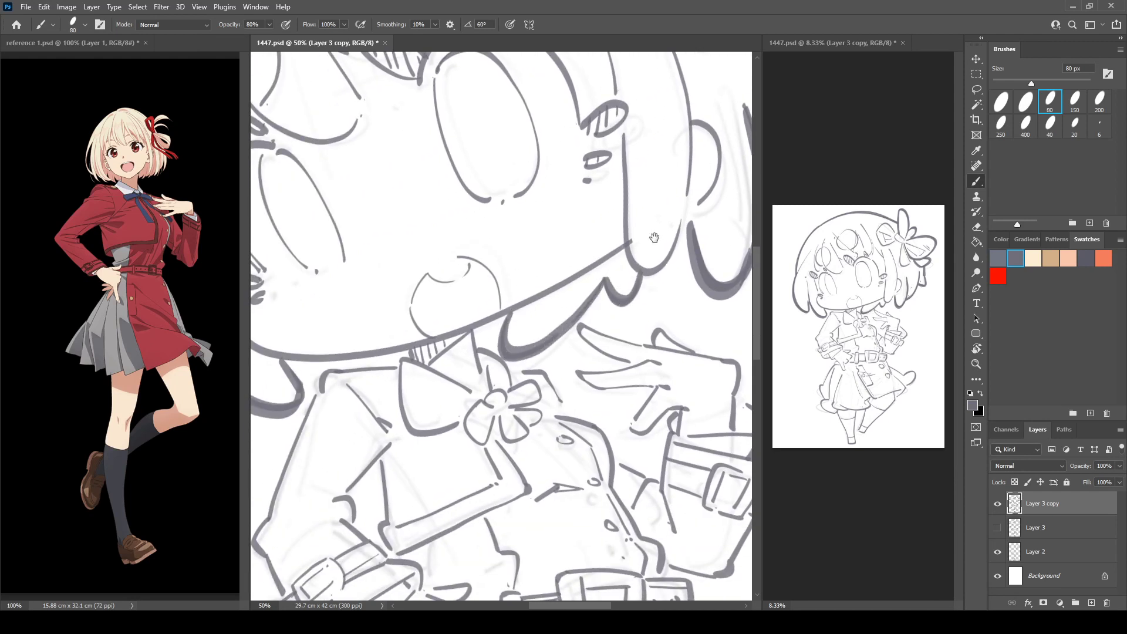
key("e")
key("b")
mouse_move(626, 144)
left_mouse_down()
mouse_move(632, 282)
mouse_move(686, 199)
left_mouse_up()
key("ctrl+z")
mouse_move(626, 144)
left_mouse_down()
mouse_move(628, 238)
mouse_move(684, 229)
mouse_move(686, 194)
left_mouse_up()
left_click_drag(713, 127, 656, 297)
Thicken the outline of the ear and the jawline beside the side lock
mouse_move(563, 124)
left_mouse_down()
mouse_move(630, 258)
mouse_move(628, 379)
left_mouse_up()
mouse_move(635, 296)
left_mouse_down()
mouse_move(637, 376)
mouse_move(597, 382)
mouse_move(650, 306)
left_mouse_up()
key("ctrl+z")
mouse_move(691, 218)
left_mouse_down()
mouse_move(721, 237)
mouse_move(697, 300)
left_mouse_up()
mouse_move(526, 402)
left_mouse_down()
mouse_move(632, 269)
mouse_move(498, 315)
mouse_move(641, 236)
left_mouse_up()
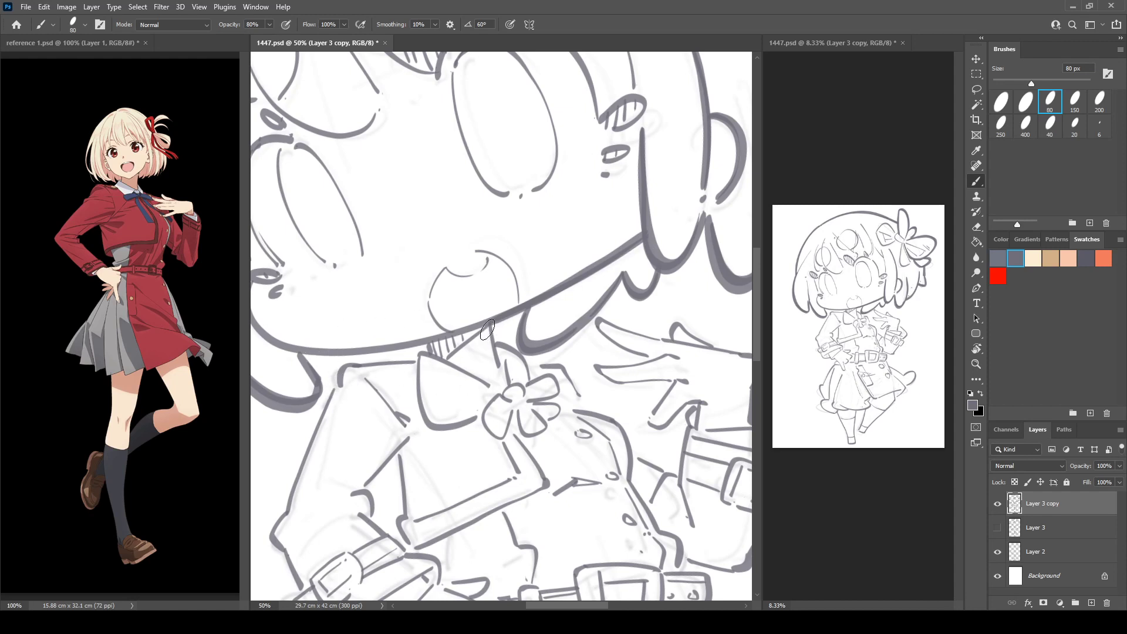
Thicken the collar edge and the shoulder outline beside the flower-shaped chest bow
mouse_move(490, 326)
left_mouse_down()
mouse_move(497, 349)
mouse_move(493, 328)
mouse_move(528, 366)
mouse_move(566, 367)
mouse_move(584, 403)
left_mouse_up()
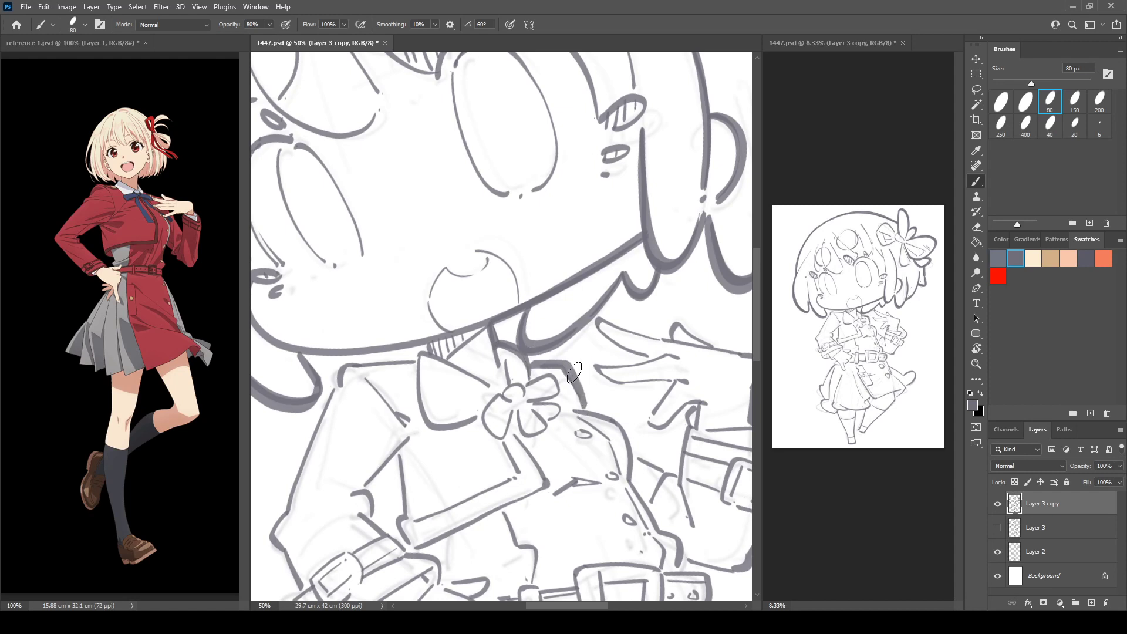
left_click_drag(499, 365, 624, 289)
Thicken the outer and inner contours of the arm resting on the hip and the jacket's lower edge
key("r")
mouse_move(488, 297)
left_mouse_down()
mouse_move(458, 308)
mouse_move(532, 276)
mouse_move(535, 259)
mouse_move(540, 324)
left_mouse_up()
key("b")
mouse_move(457, 330)
left_mouse_down()
mouse_move(438, 467)
mouse_move(477, 521)
left_mouse_up()
mouse_move(541, 351)
left_mouse_down()
mouse_move(508, 417)
mouse_move(573, 471)
left_mouse_up()
mouse_move(539, 359)
left_mouse_down()
mouse_move(561, 425)
mouse_move(554, 442)
mouse_move(570, 458)
mouse_move(659, 388)
left_mouse_up()
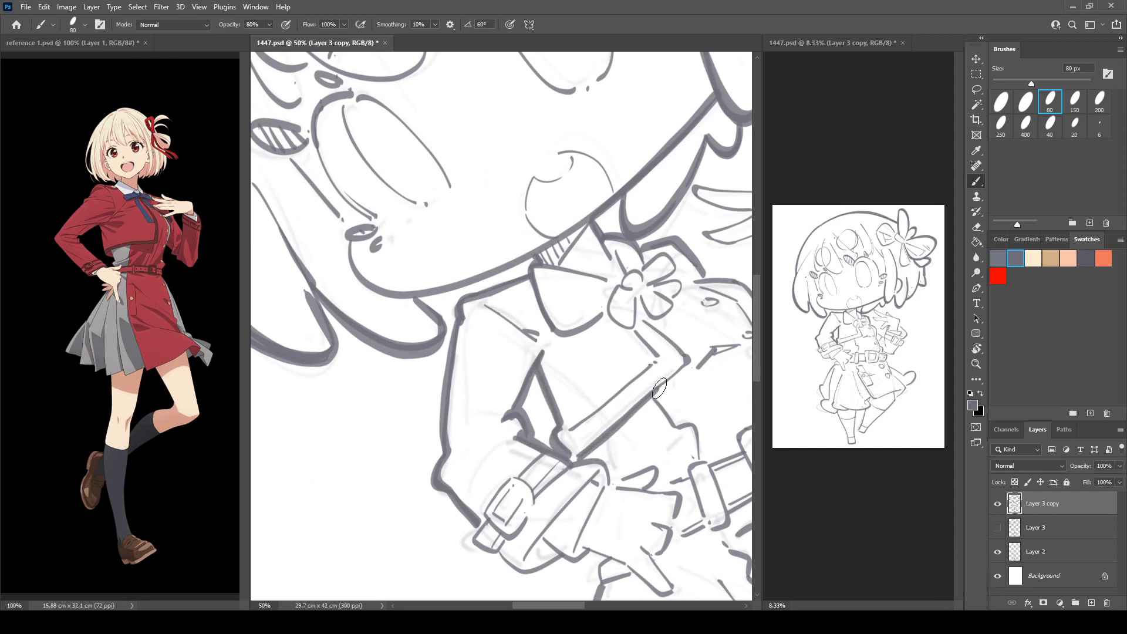
mouse_move(572, 464)
left_mouse_down()
mouse_move(609, 472)
mouse_move(615, 485)
left_mouse_up()
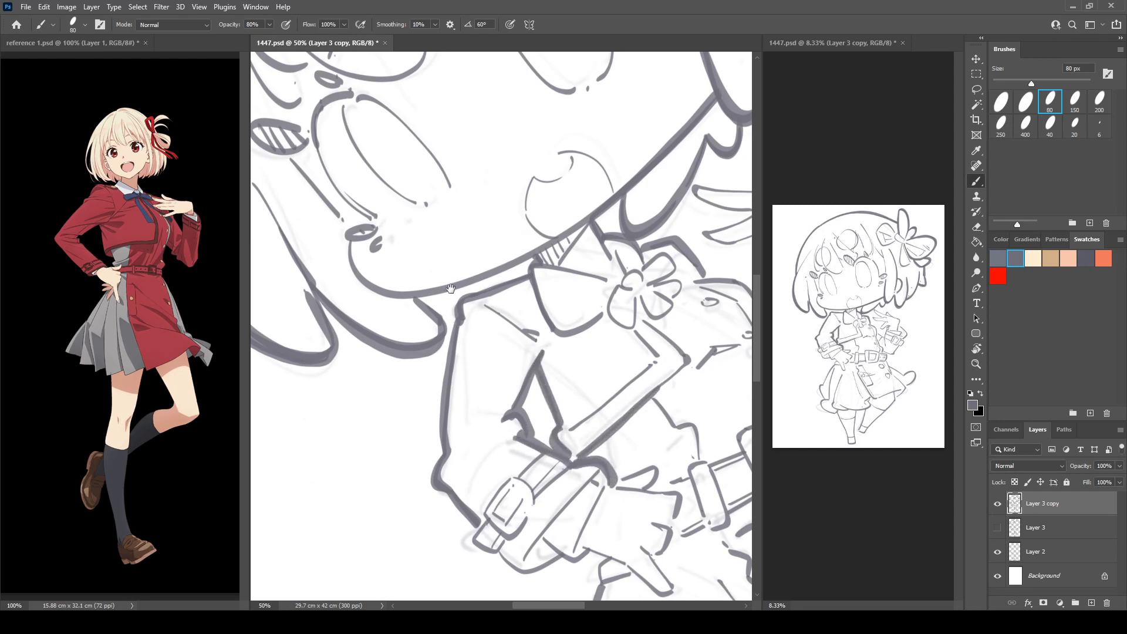
Thicken the upper eyelash lines of both eyes, extending the larger eye's lash down its outer side
left_click_drag(451, 289, 469, 328)
mouse_move(368, 283)
left_mouse_down()
mouse_move(380, 327)
mouse_move(537, 300)
left_mouse_up()
key("r")
mouse_move(376, 233)
left_mouse_down()
mouse_move(429, 187)
mouse_move(416, 277)
left_mouse_up()
key("b")
key("e")
key("b")
left_click_drag(405, 176, 400, 227)
left_click_drag(585, 162, 446, 184)
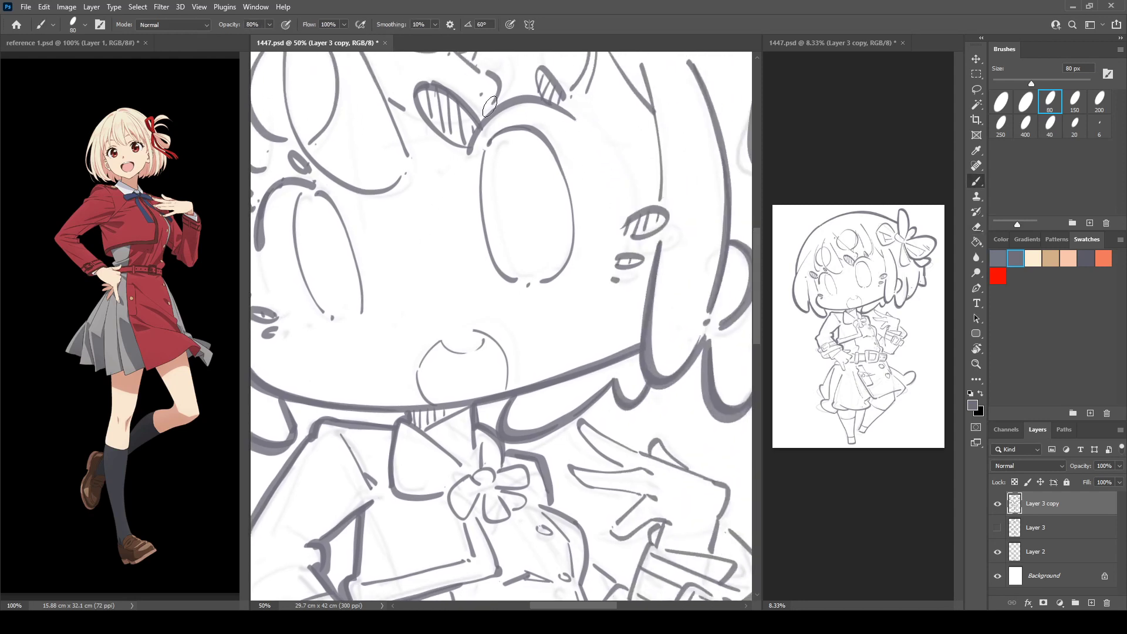
left_click_drag(537, 101, 611, 152)
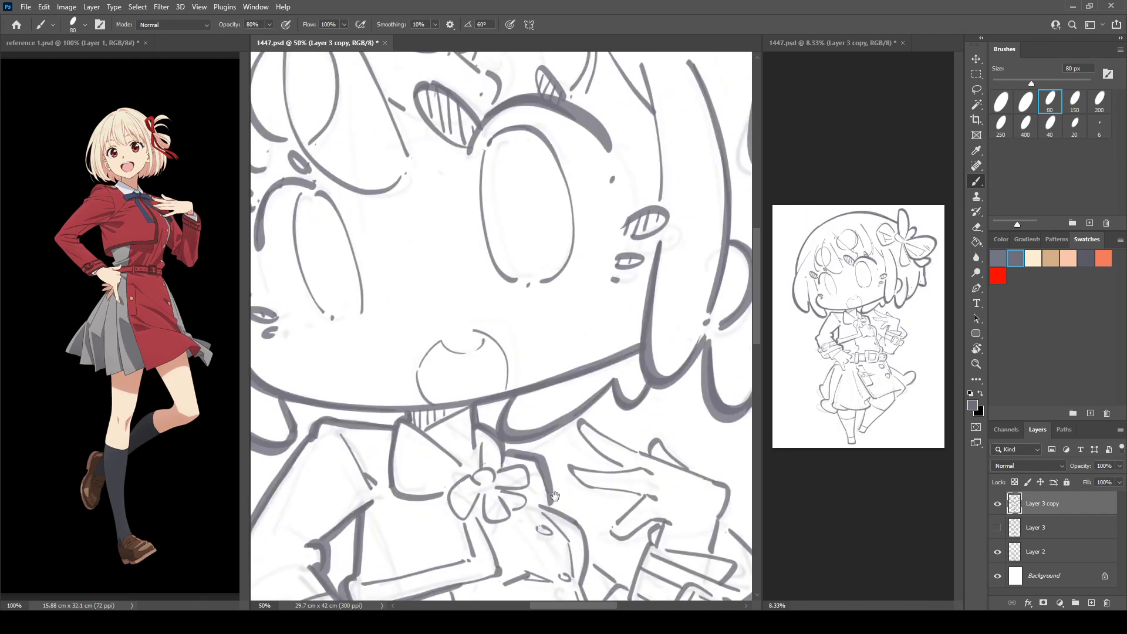
Thicken the torso's side contour and the sleeve, elbow and thumb outlines of the raised arm
mouse_move(555, 497)
left_mouse_down()
mouse_move(585, 242)
mouse_move(539, 360)
mouse_move(487, 351)
mouse_move(526, 316)
mouse_move(512, 316)
mouse_move(525, 344)
mouse_move(520, 387)
mouse_move(548, 476)
left_mouse_up()
left_click_drag(527, 359, 567, 387)
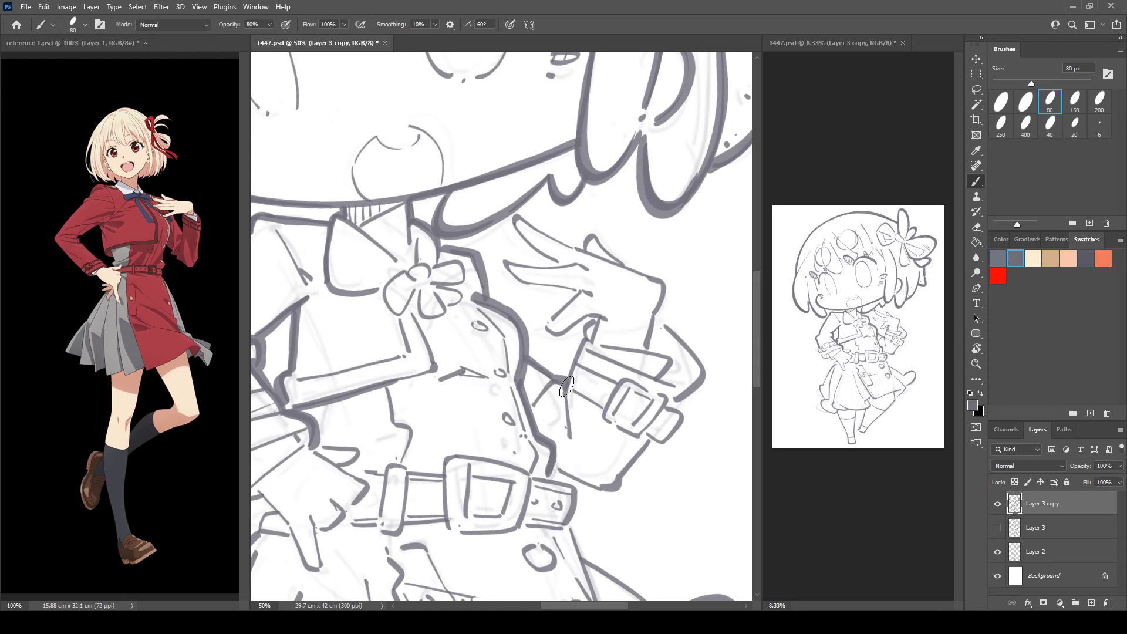
mouse_move(565, 471)
left_mouse_down()
mouse_move(607, 493)
mouse_move(650, 440)
left_mouse_up()
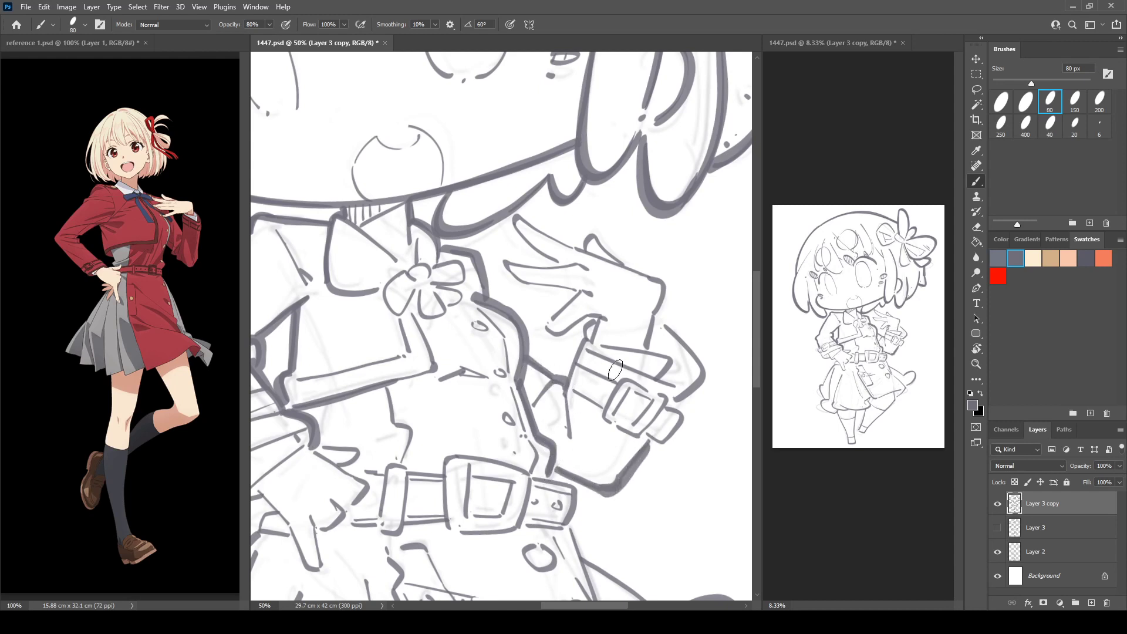
left_click_drag(589, 322, 563, 389)
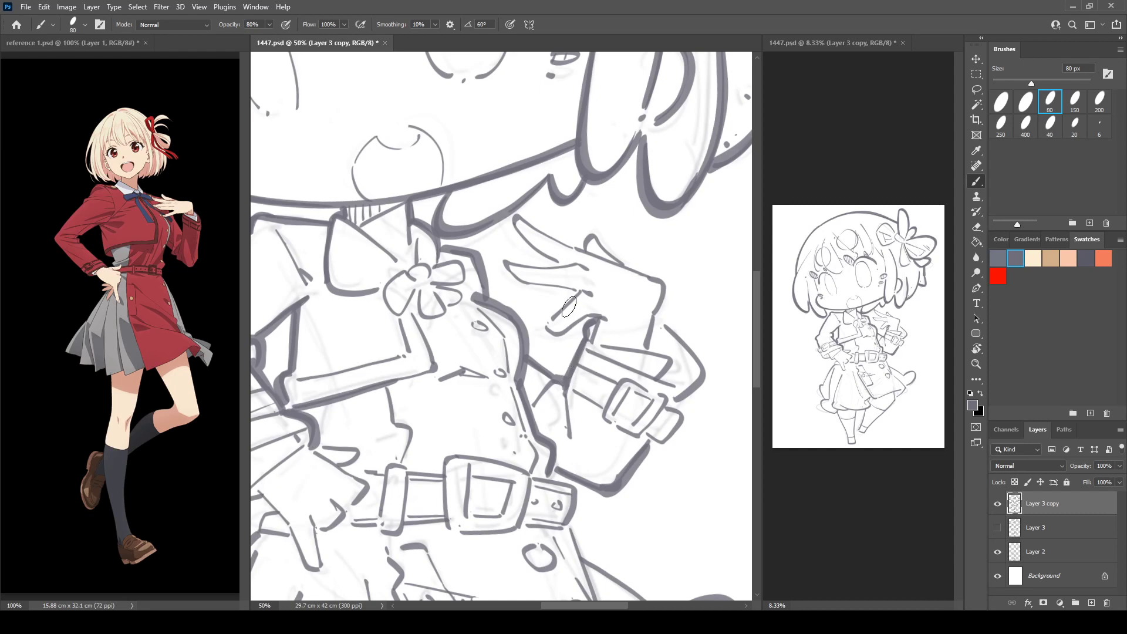
mouse_move(580, 291)
left_mouse_down()
mouse_move(545, 327)
mouse_move(561, 333)
mouse_move(597, 316)
left_mouse_up()
Thicken the finger and back-of-hand contours of the raised hand
key("r")
left_click_drag(549, 198, 435, 208)
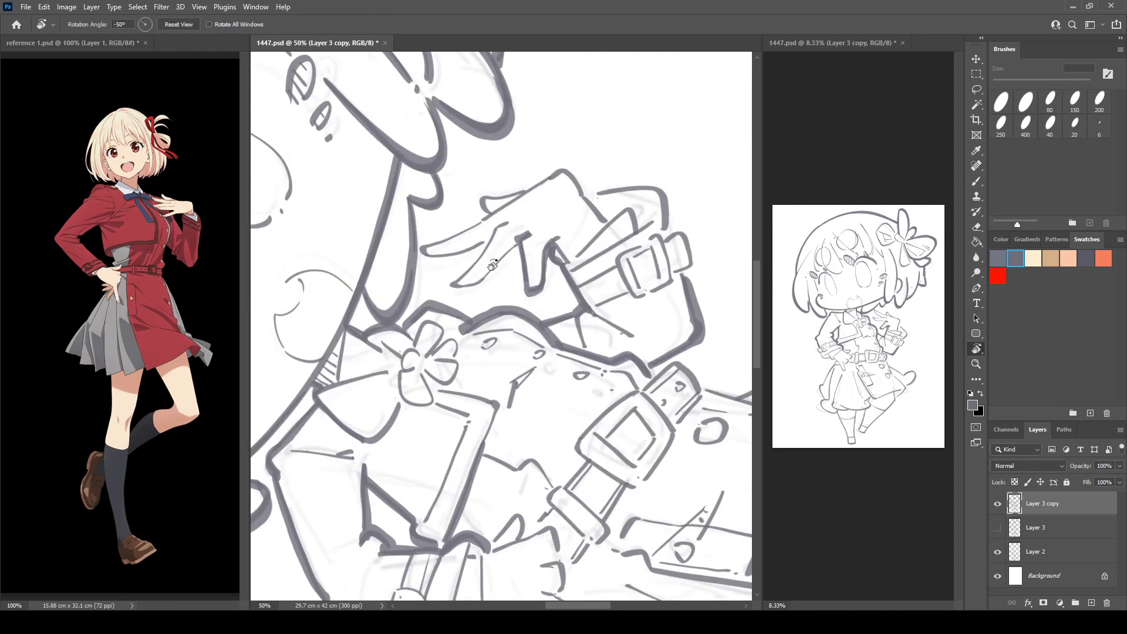
key("b")
mouse_move(499, 222)
left_mouse_down()
mouse_move(451, 283)
mouse_move(479, 283)
mouse_move(522, 231)
mouse_move(474, 222)
mouse_move(440, 238)
mouse_move(397, 285)
mouse_move(450, 258)
mouse_move(442, 235)
mouse_move(399, 285)
mouse_move(440, 273)
mouse_move(451, 260)
mouse_move(442, 228)
mouse_move(461, 210)
mouse_move(434, 222)
mouse_move(447, 230)
mouse_move(489, 160)
mouse_move(518, 175)
left_mouse_up()
key("r")
key("b")
key("ctrl+z")
key("r")
mouse_move(526, 138)
left_mouse_down()
mouse_move(556, 104)
mouse_move(609, 214)
left_mouse_up()
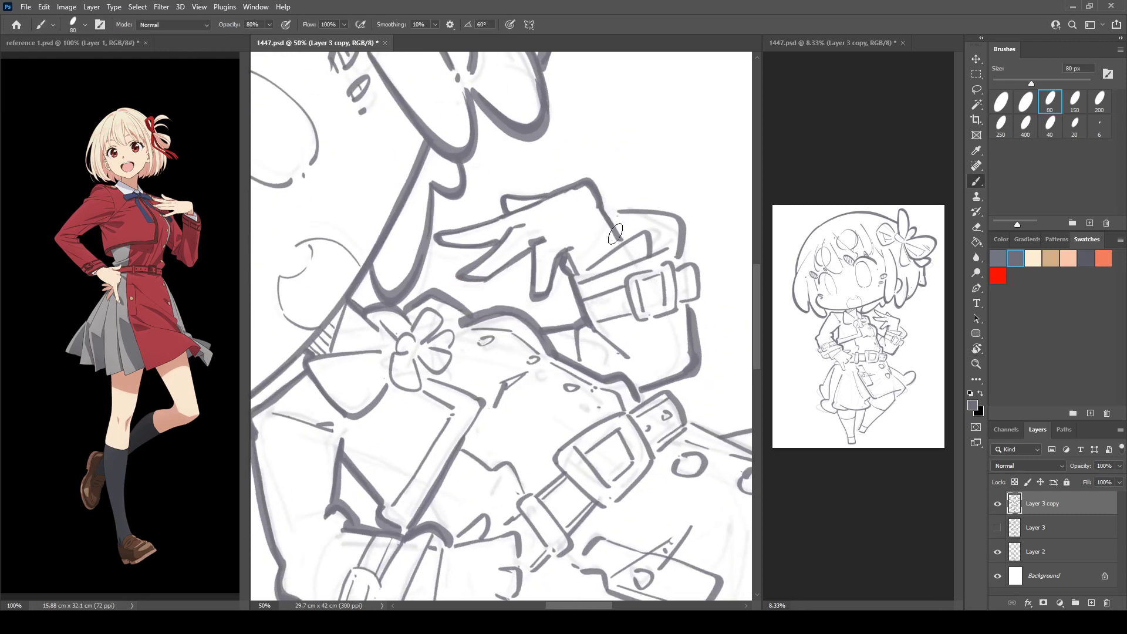
Touch up the thick line where the raised hand's thumb meets the cuff
key("e")
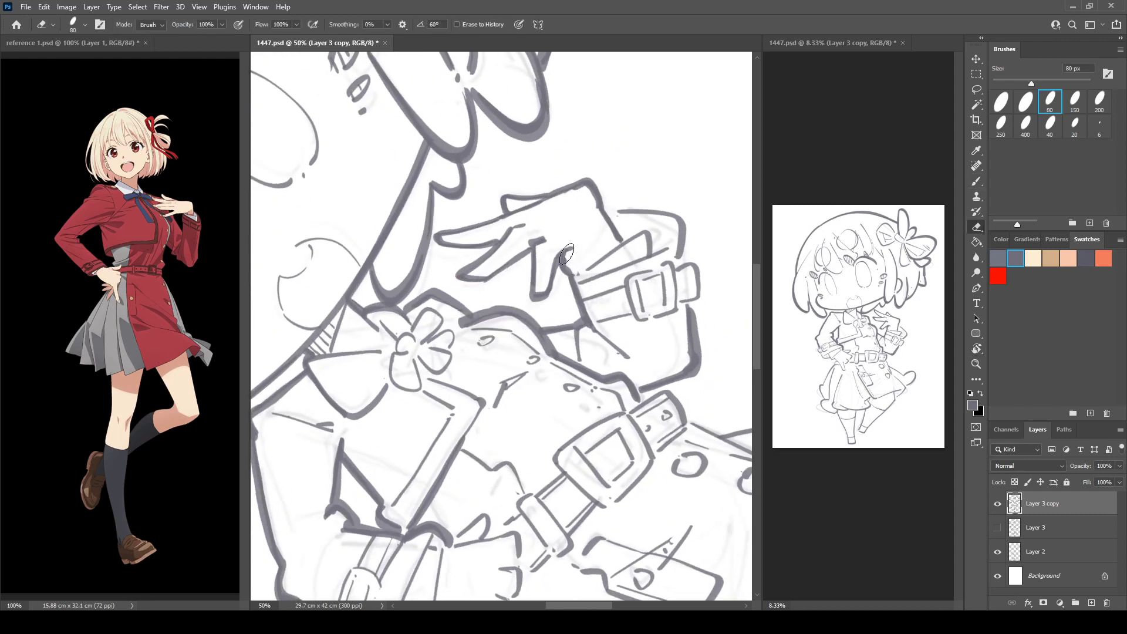
key("b")
left_click_drag(566, 253, 582, 270)
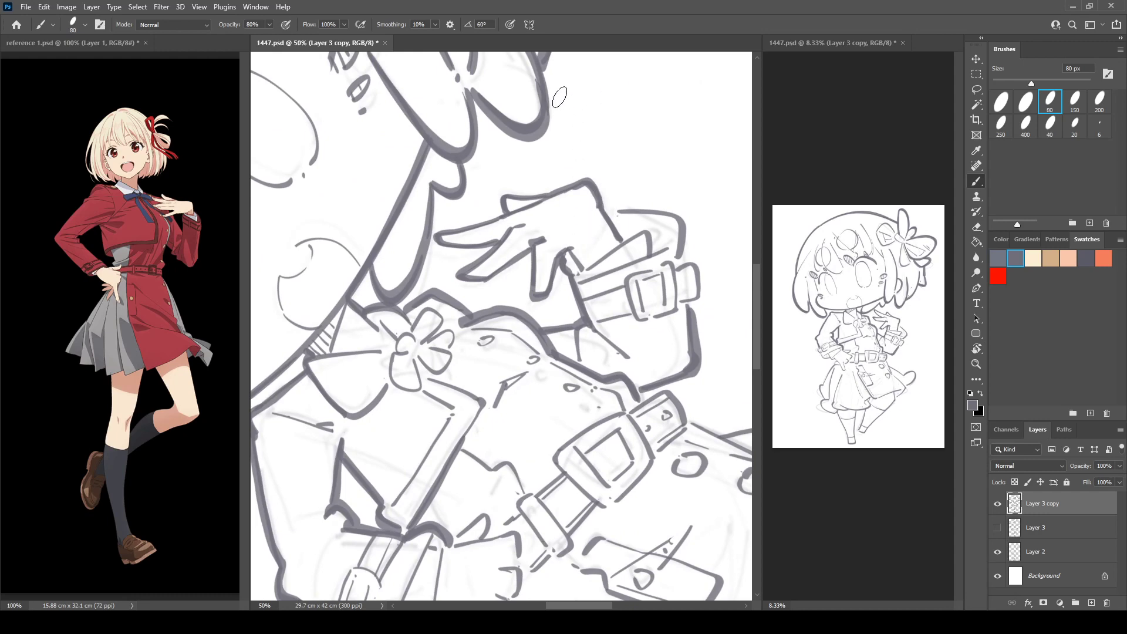
key("ctrl+shift+h")
key("ctrl+shift+h")
Thicken the raised arm's sleeve outline behind the cuff and the end of the cuff strap
left_click_drag(640, 191, 537, 203)
key("r")
left_click_drag(518, 158, 568, 144)
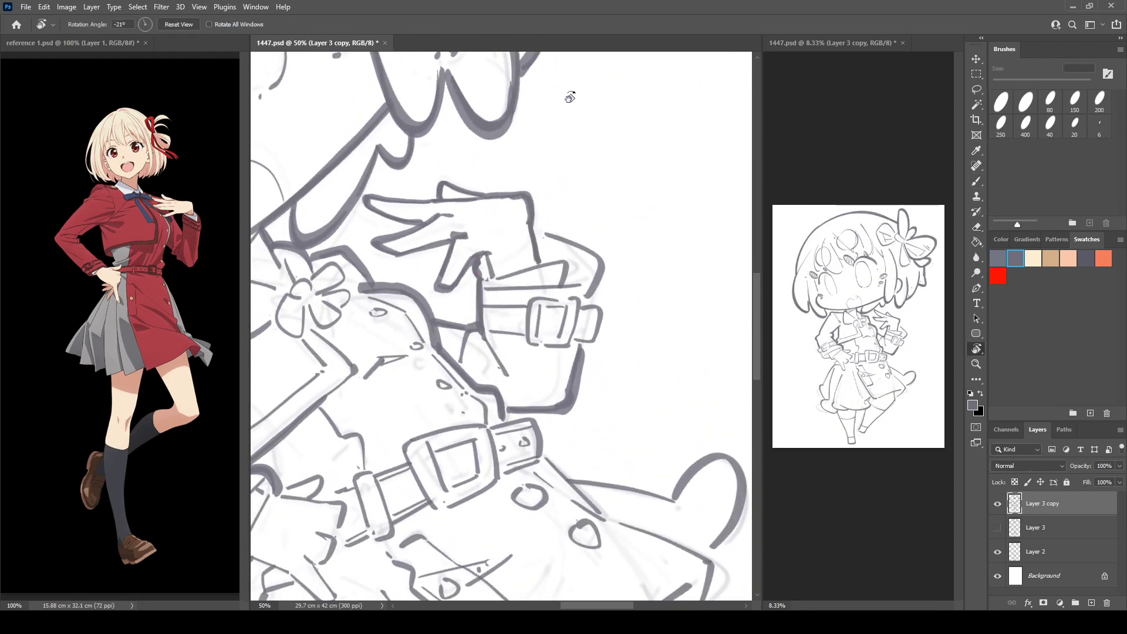
key("b")
mouse_move(538, 232)
left_mouse_down()
mouse_move(587, 246)
mouse_move(604, 266)
mouse_move(588, 291)
left_mouse_up()
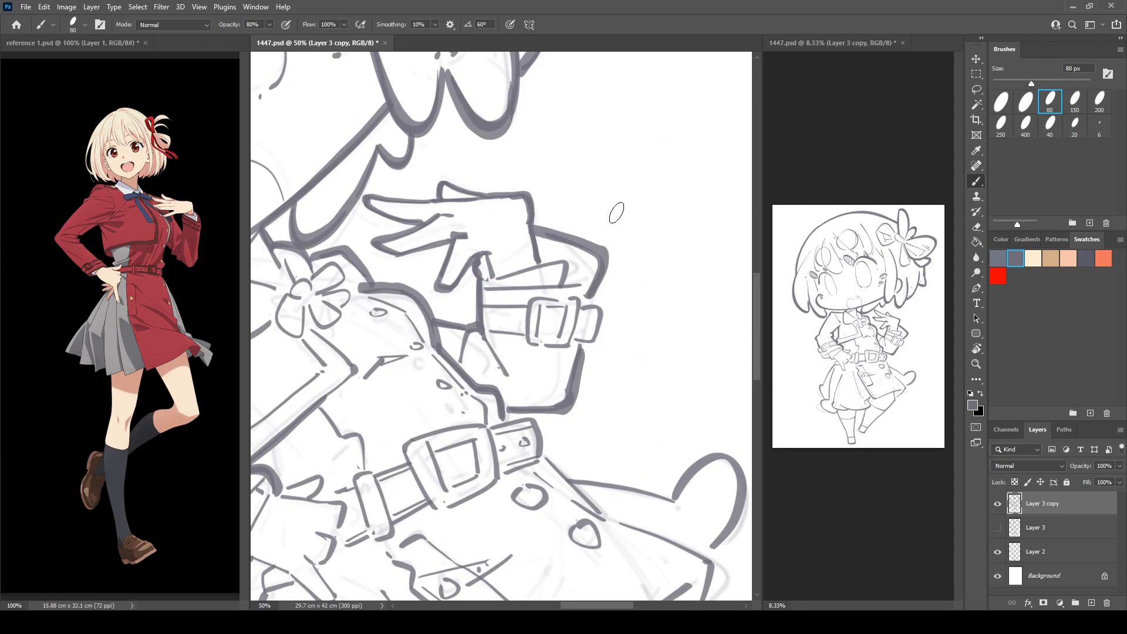
left_click_drag(583, 304, 582, 344)
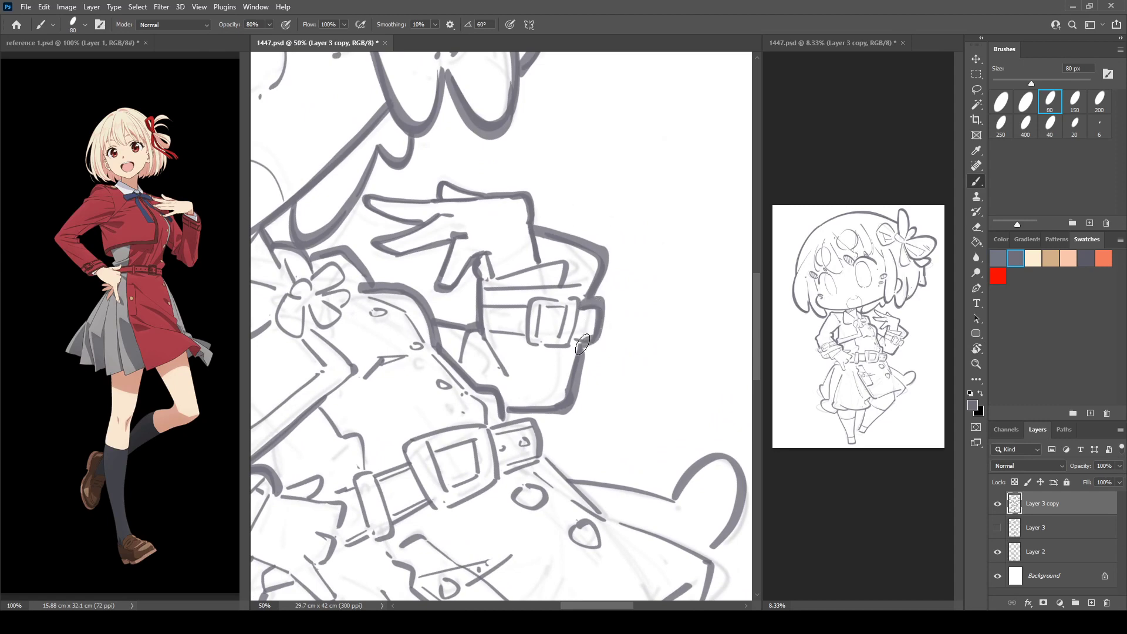
Thicken the cuff and strap outlines of the arm resting on the hip
key("r")
left_click_drag(477, 389, 621, 180)
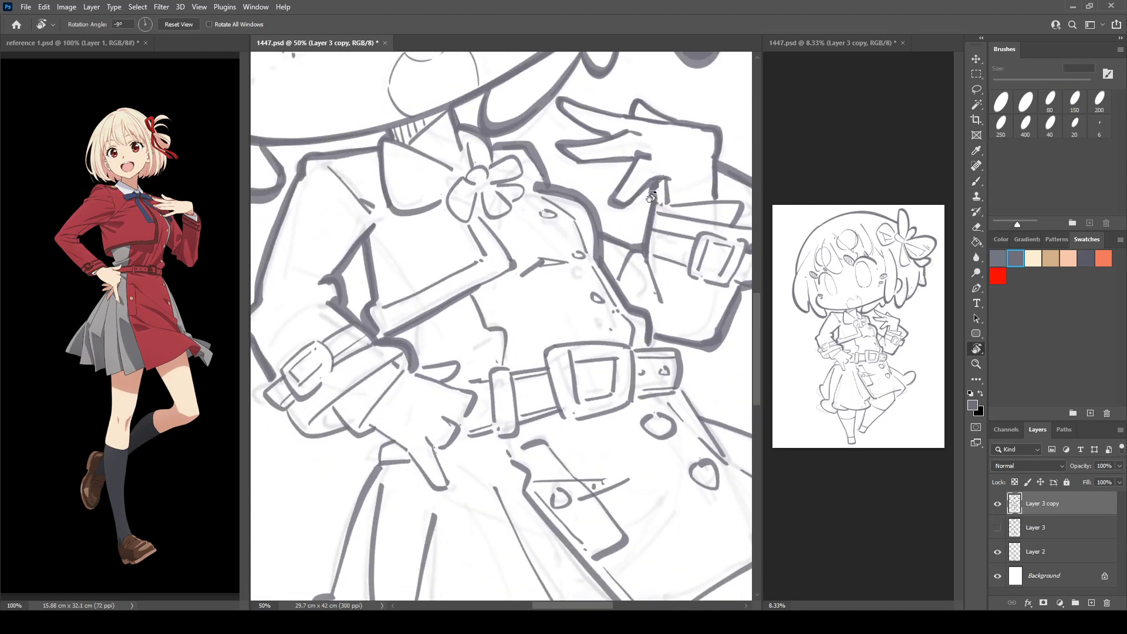
scroll(474, 277, "down", 5)
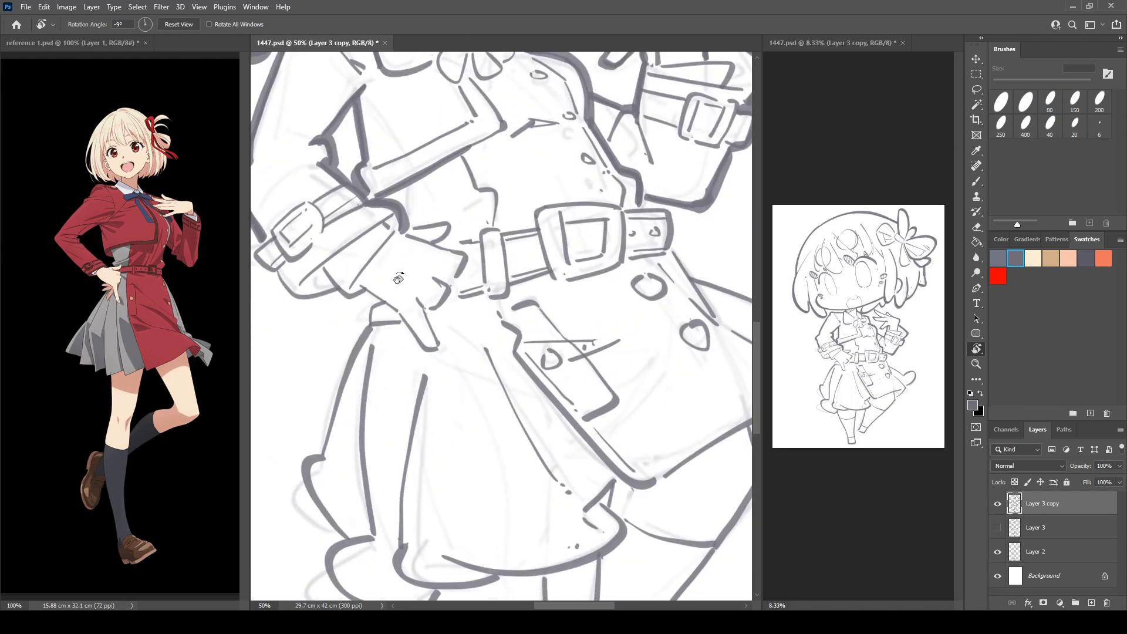
key("b")
mouse_move(267, 254)
left_mouse_down()
mouse_move(316, 252)
mouse_move(320, 234)
mouse_move(308, 244)
mouse_move(322, 268)
mouse_move(331, 256)
mouse_move(301, 250)
mouse_move(318, 272)
mouse_move(333, 259)
mouse_move(352, 273)
mouse_move(334, 271)
mouse_move(351, 293)
mouse_move(397, 270)
mouse_move(378, 270)
mouse_move(400, 294)
mouse_move(430, 264)
mouse_move(410, 270)
mouse_move(443, 228)
left_mouse_up()
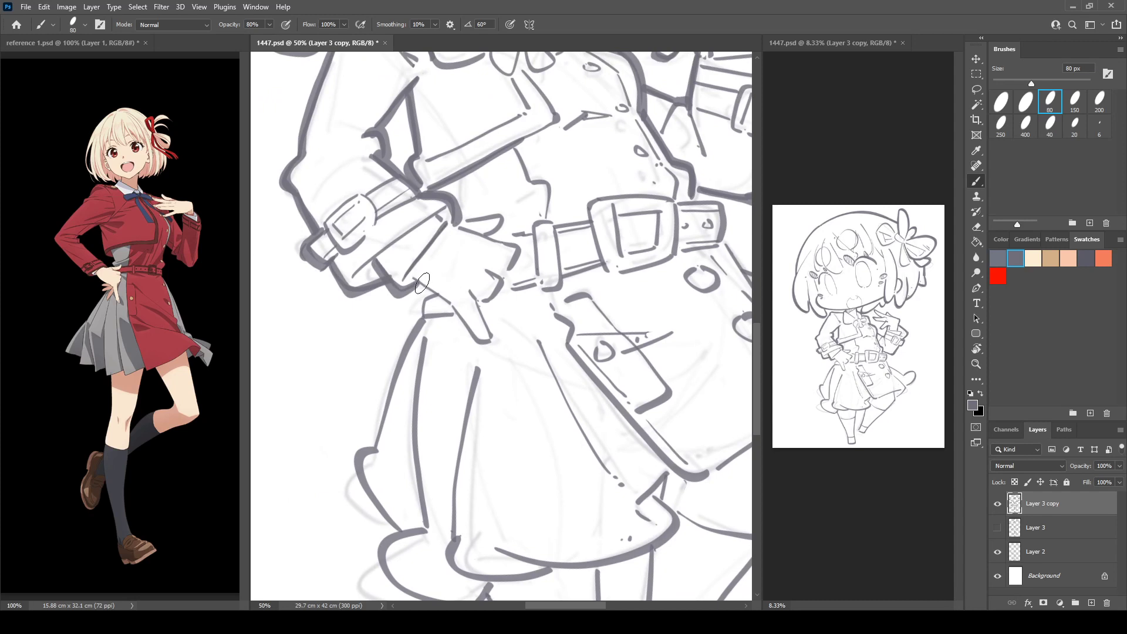
Thicken the finger outlines of the hand on the hip, redrawing the fingertips beside the belt
mouse_move(414, 279)
left_mouse_down()
mouse_move(456, 310)
mouse_move(485, 351)
left_mouse_up()
left_click_drag(472, 291, 493, 343)
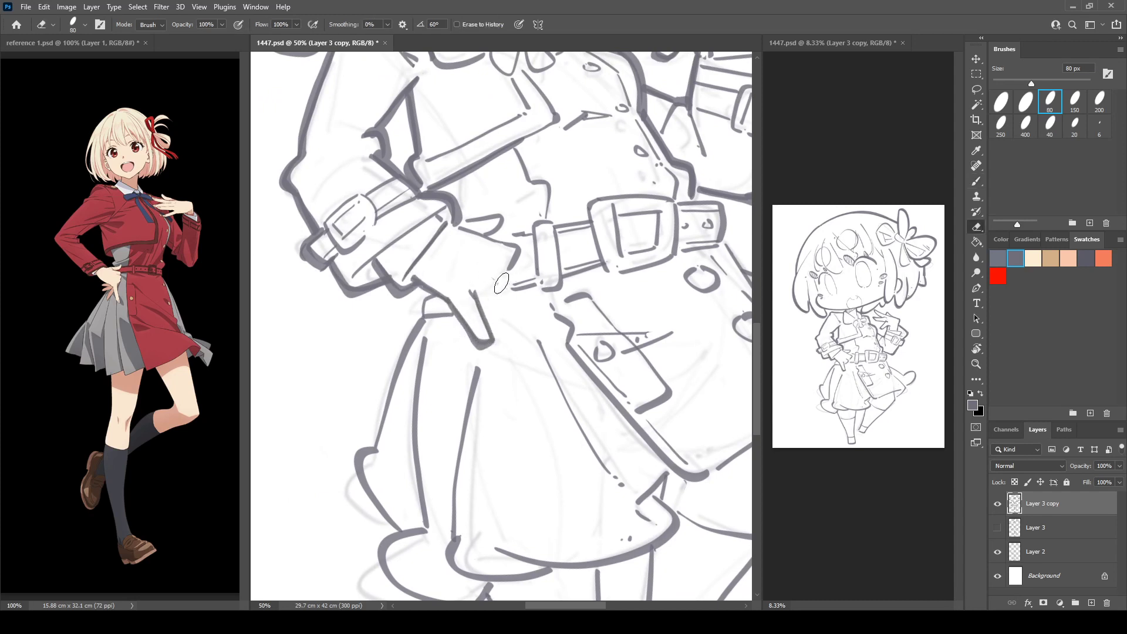
left_click_drag(509, 263, 496, 276)
mouse_move(470, 290)
left_mouse_down()
mouse_move(432, 298)
mouse_move(418, 315)
mouse_move(456, 318)
mouse_move(508, 295)
mouse_move(507, 271)
left_mouse_up()
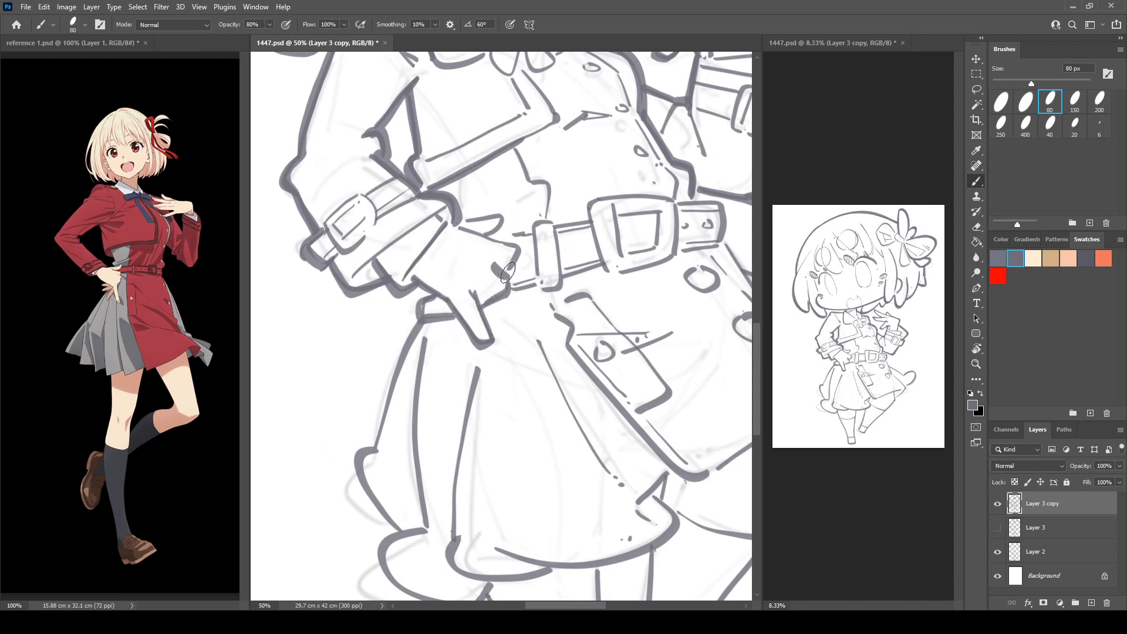
mouse_move(465, 234)
left_mouse_down()
mouse_move(513, 247)
mouse_move(471, 235)
mouse_move(517, 258)
left_mouse_up()
key("ctrl+z")
left_click_drag(462, 225, 504, 215)
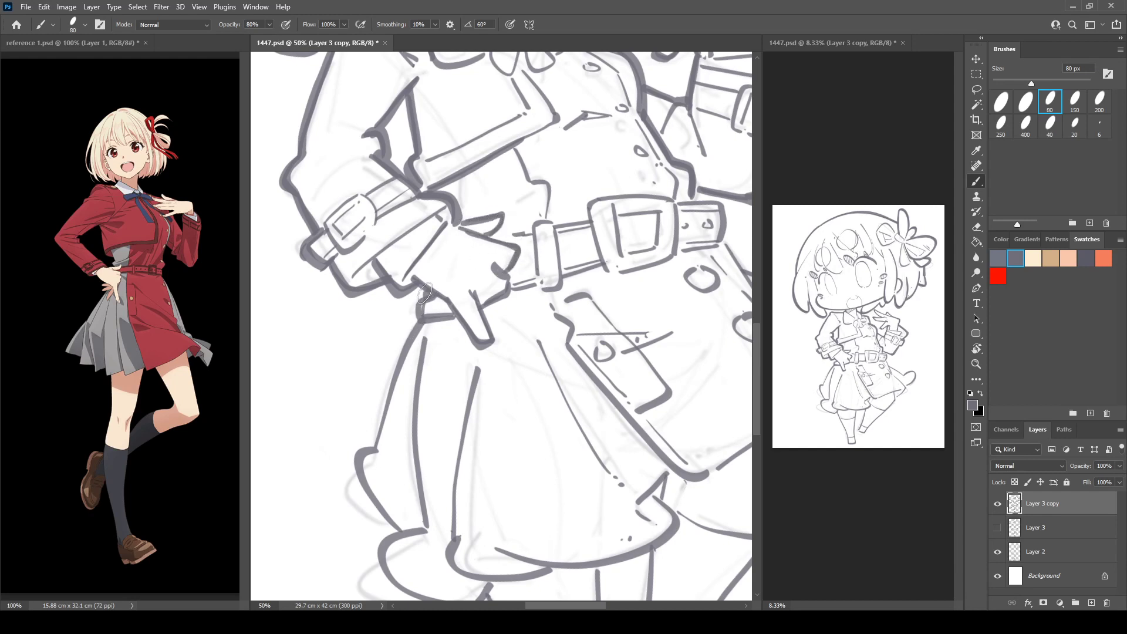
Thicken the skirt's outer side contour from below the hand down to the rear pleat's hem
mouse_move(418, 325)
left_mouse_down()
mouse_move(378, 441)
mouse_move(372, 509)
mouse_move(396, 535)
mouse_move(366, 400)
left_mouse_up()
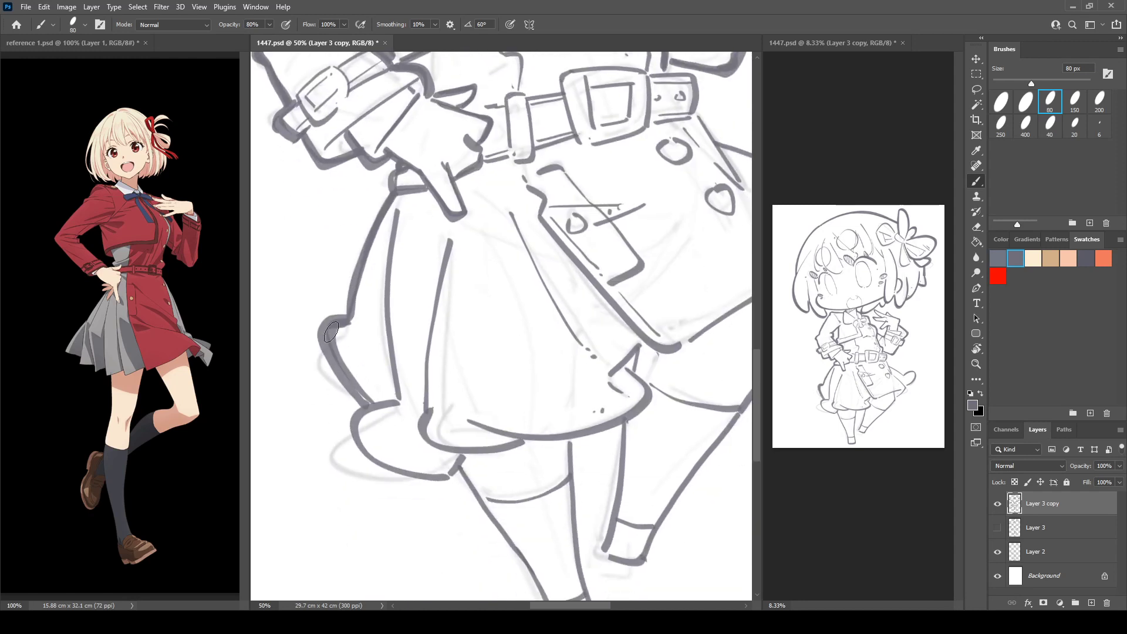
mouse_move(332, 330)
left_mouse_down()
mouse_move(337, 377)
mouse_move(360, 412)
left_mouse_up()
key("ctrl+z")
mouse_move(327, 327)
left_mouse_down()
mouse_move(335, 371)
mouse_move(365, 408)
mouse_move(362, 397)
mouse_move(380, 406)
mouse_move(348, 429)
mouse_move(357, 454)
mouse_move(435, 482)
mouse_move(461, 461)
left_mouse_up()
left_click_drag(352, 410, 376, 454)
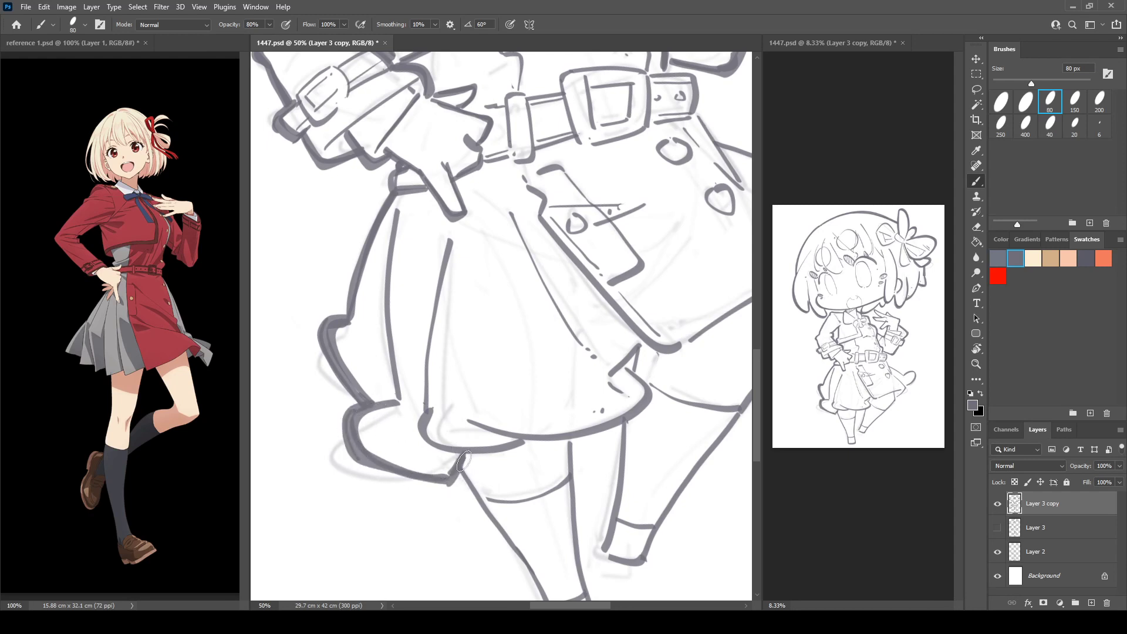
Thicken the straight leg's outlines from the skirt hem down to the ankle, redrawing the inner line
mouse_move(490, 454)
left_mouse_down()
mouse_move(467, 460)
mouse_move(428, 344)
mouse_move(433, 397)
mouse_move(488, 490)
mouse_move(516, 522)
mouse_move(540, 515)
left_mouse_up()
left_click_drag(520, 322, 543, 488)
key("ctrl+z")
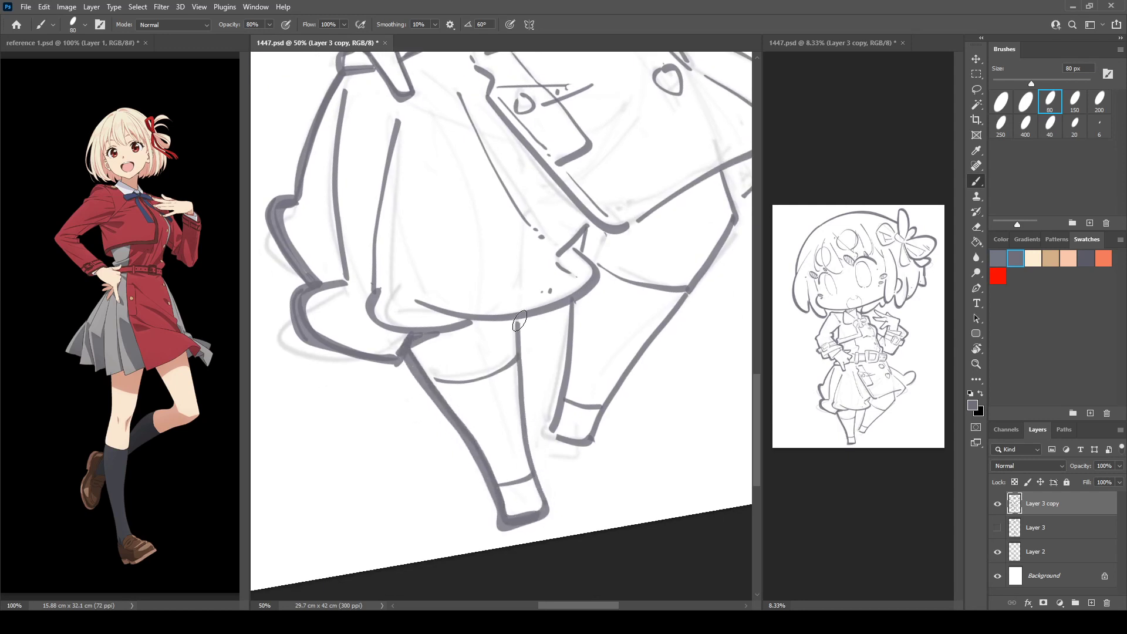
mouse_move(519, 322)
left_mouse_down()
mouse_move(549, 512)
mouse_move(523, 349)
mouse_move(547, 502)
mouse_move(506, 533)
mouse_move(547, 509)
left_mouse_up()
key("ctrl+z")
key("e")
key("b")
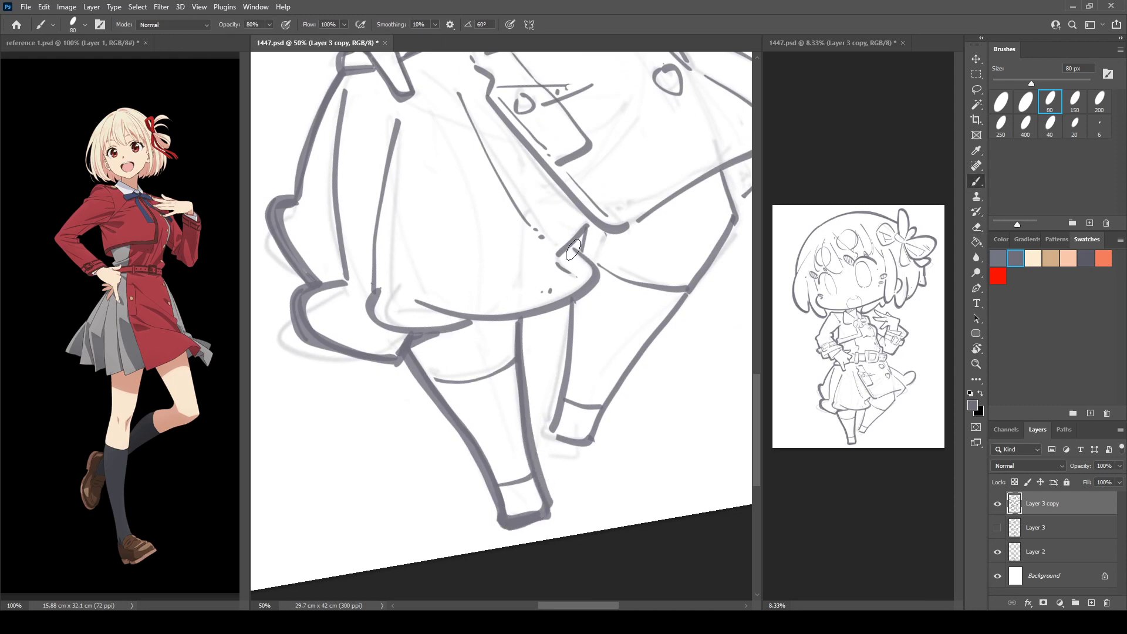
Thicken the skirt's front hem and the bent leg's outlines up to the corner of the front flap
mouse_move(573, 250)
left_mouse_down()
mouse_move(592, 289)
mouse_move(478, 322)
left_mouse_up()
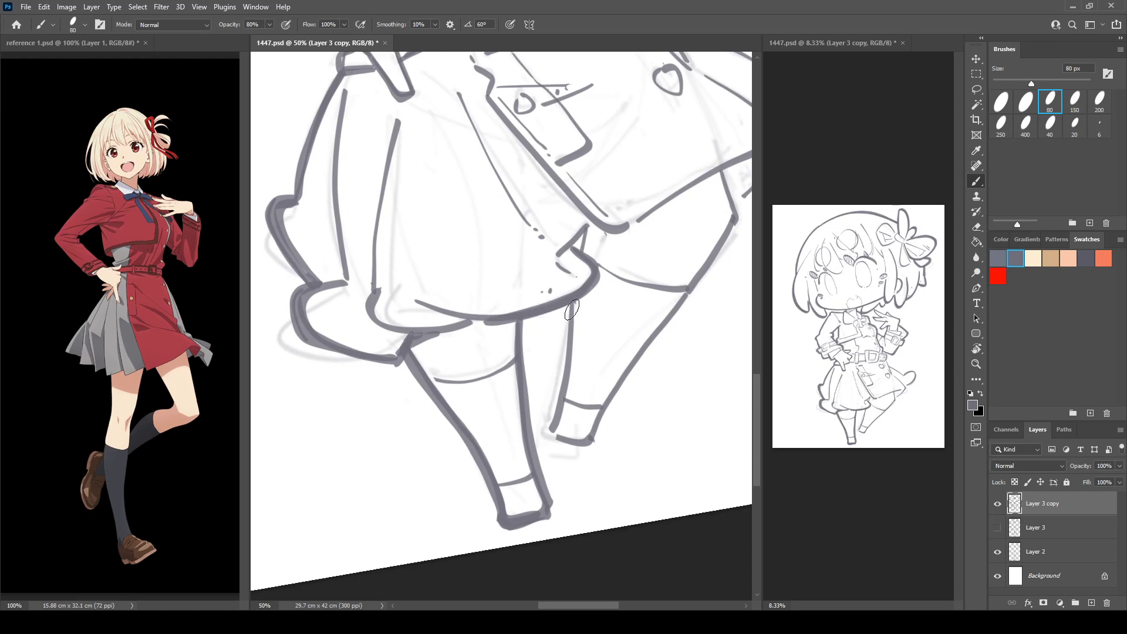
mouse_move(572, 310)
left_mouse_down()
mouse_move(553, 437)
mouse_move(591, 447)
mouse_move(509, 419)
mouse_move(648, 207)
mouse_move(509, 427)
left_mouse_up()
left_click_drag(671, 188, 545, 299)
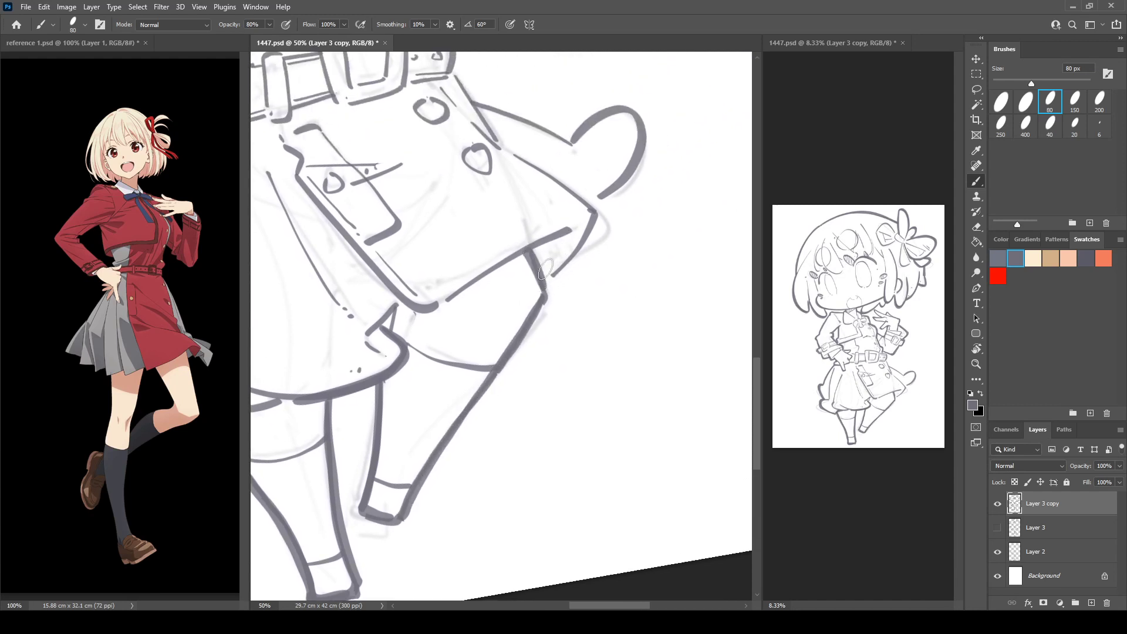
mouse_move(583, 255)
left_mouse_down()
mouse_move(570, 320)
mouse_move(579, 282)
left_mouse_up()
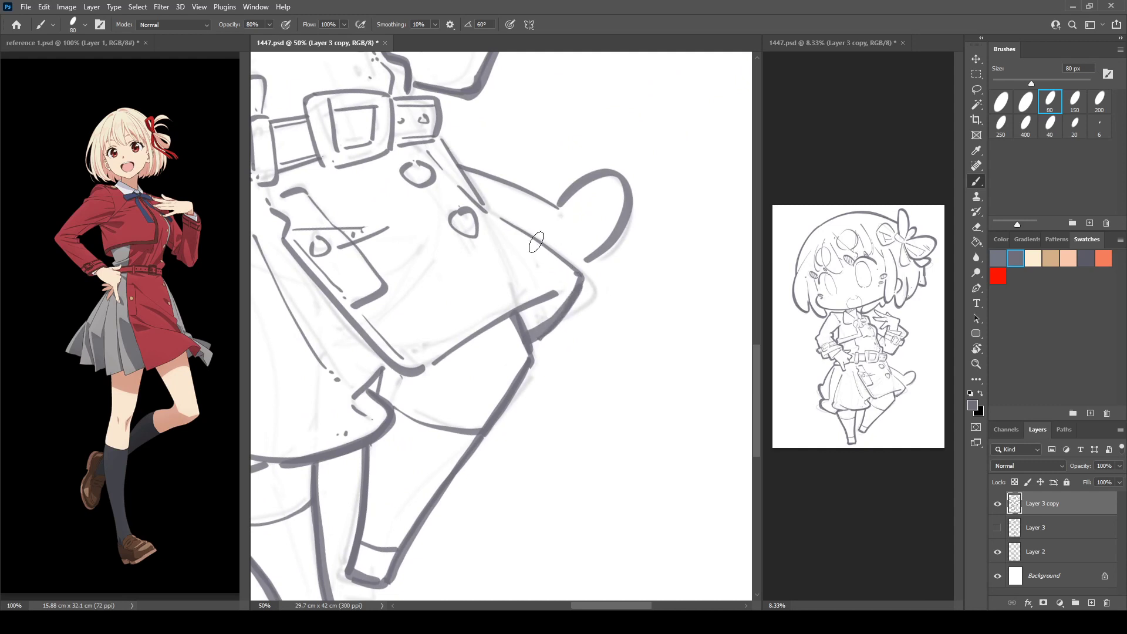
Thicken the skirt's contour from the belt end down the front flap, including the pleat flaring out behind it
left_click_drag(505, 222, 579, 285)
left_click_drag(446, 142, 488, 214)
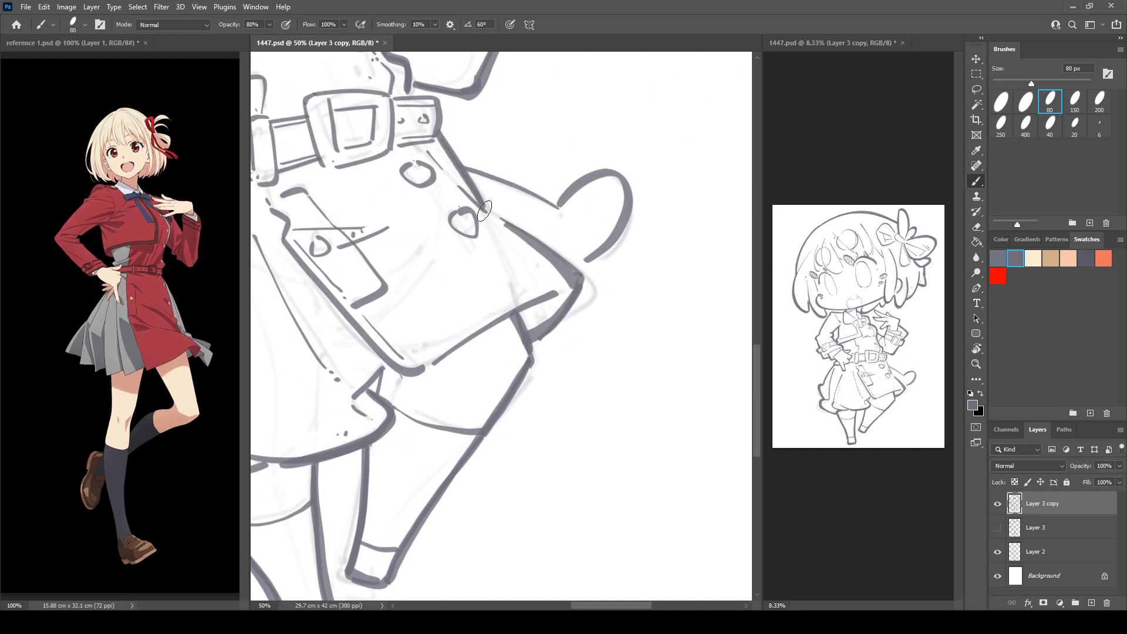
mouse_move(459, 159)
left_mouse_down()
mouse_move(561, 210)
mouse_move(624, 176)
mouse_move(586, 260)
left_mouse_up()
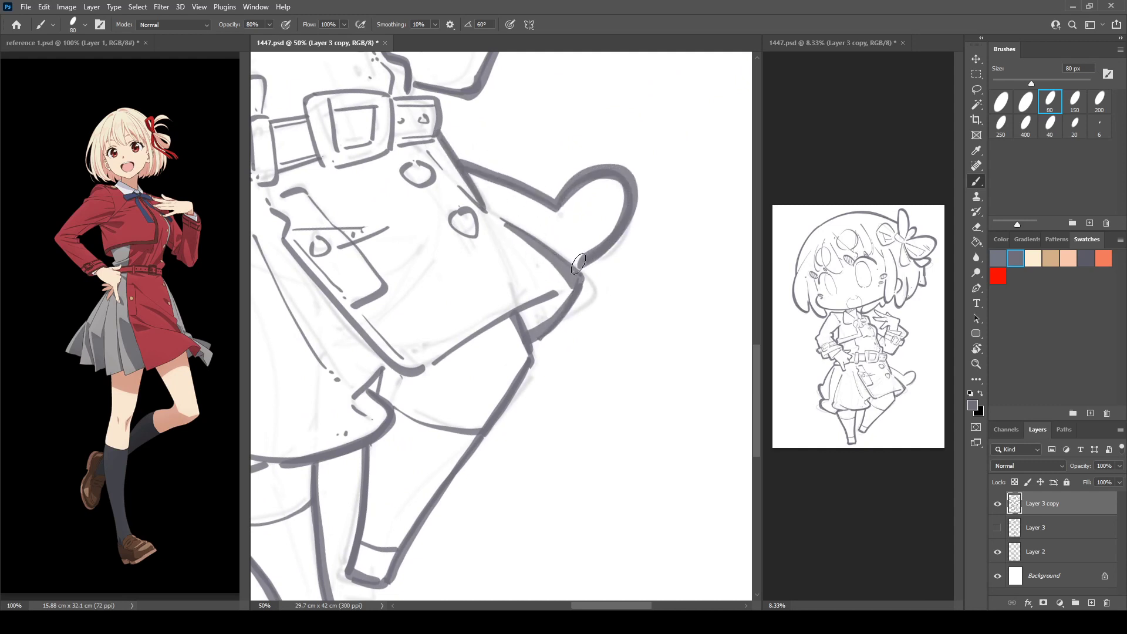
mouse_move(505, 244)
left_mouse_down()
mouse_move(552, 289)
mouse_move(668, 450)
left_mouse_up()
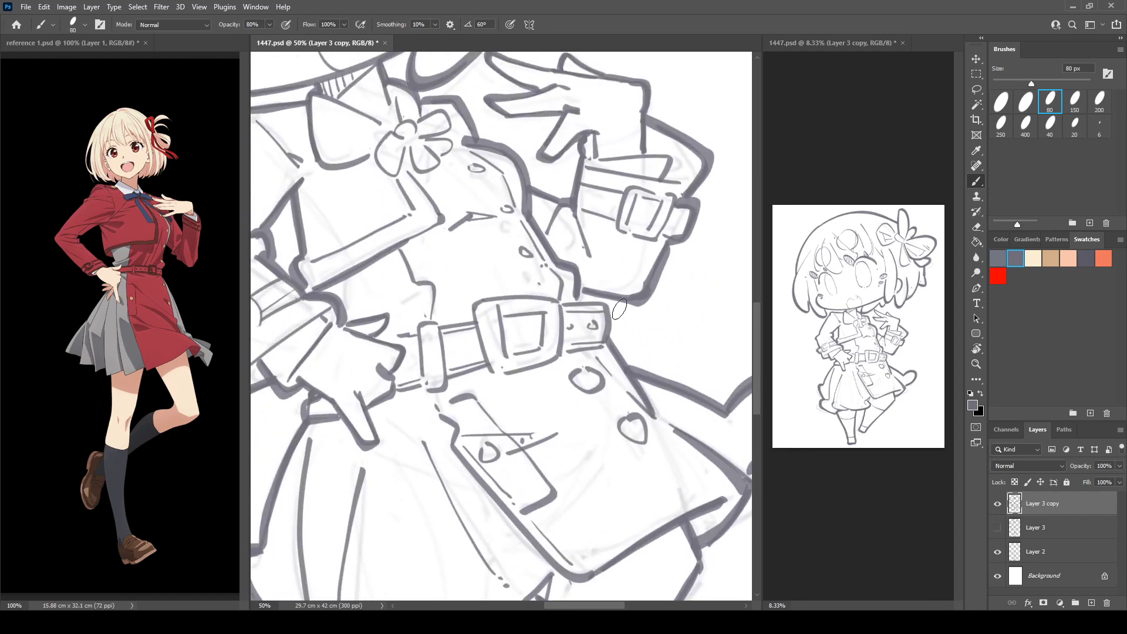
left_click_drag(604, 303, 613, 347)
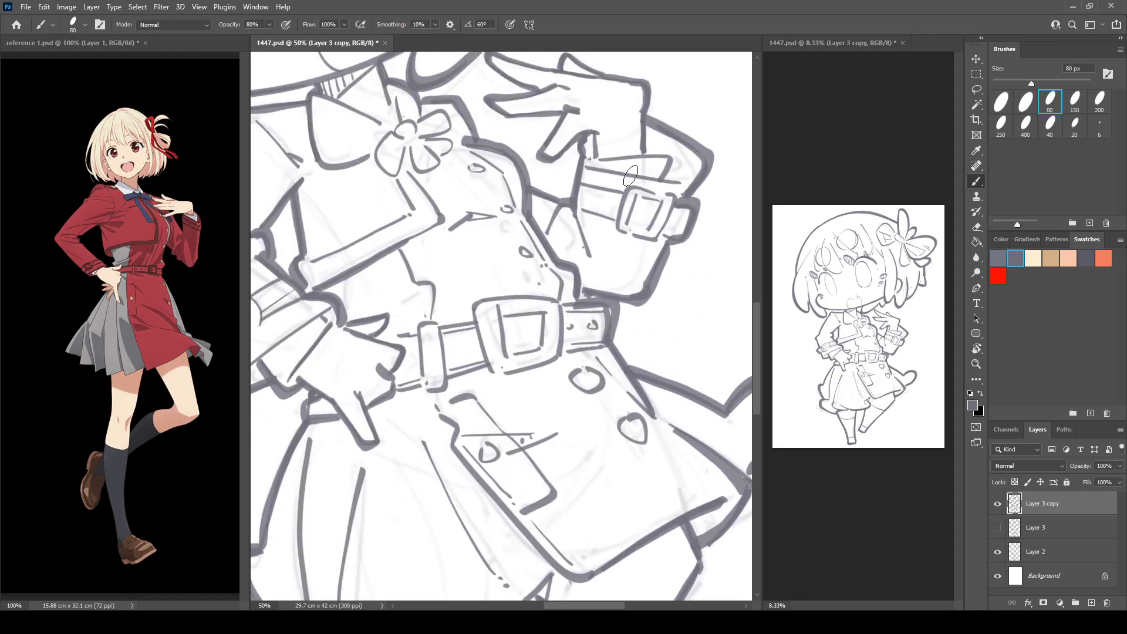
Check the whole drawing in a horizontally mirrored view, restore it, and rotate the canvas for the head
key("ctrl+shift+h")
key("ctrl+shift+h")
key("r")
left_click_drag(535, 206, 601, 522)
left_click_drag(501, 214, 702, 428)
mouse_move(609, 238)
left_mouse_down()
mouse_move(430, 176)
mouse_move(510, 192)
left_mouse_up()
Thicken the outlines of the two looped hair strands over the forehead
key("b")
mouse_move(563, 166)
left_mouse_down()
mouse_move(563, 136)
mouse_move(591, 171)
left_mouse_up()
left_click_drag(552, 181, 657, 151)
mouse_move(380, 232)
left_mouse_down()
mouse_move(337, 210)
mouse_move(379, 249)
left_mouse_up()
mouse_move(396, 111)
left_mouse_down()
mouse_move(375, 172)
mouse_move(423, 136)
mouse_move(426, 223)
left_mouse_up()
key("ctrl+z")
mouse_move(361, 164)
left_mouse_down()
mouse_move(398, 127)
mouse_move(412, 247)
left_mouse_up()
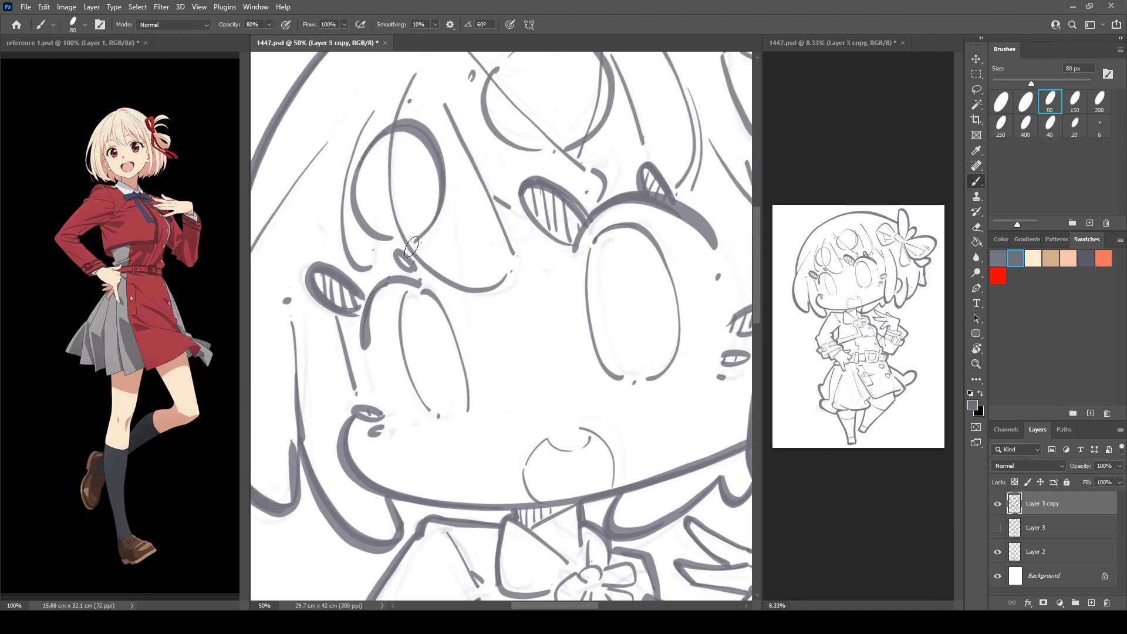
left_click_drag(473, 171, 408, 232)
mouse_move(433, 126)
left_mouse_down()
mouse_move(425, 193)
mouse_move(483, 210)
left_mouse_up()
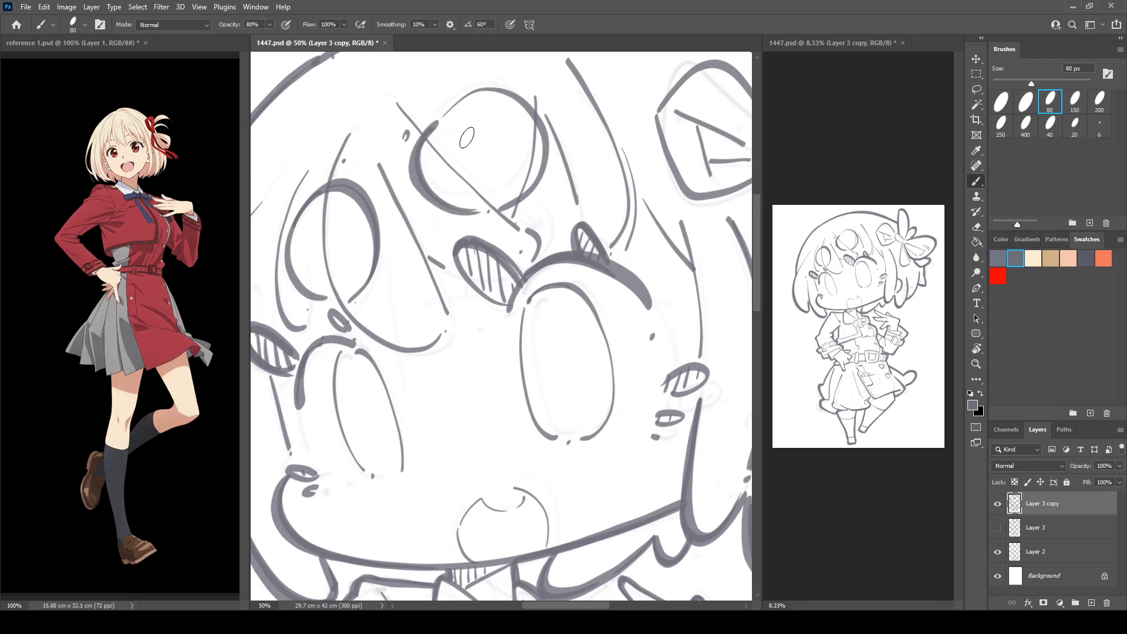
mouse_move(448, 111)
left_mouse_down()
mouse_move(532, 109)
mouse_move(546, 177)
left_mouse_up()
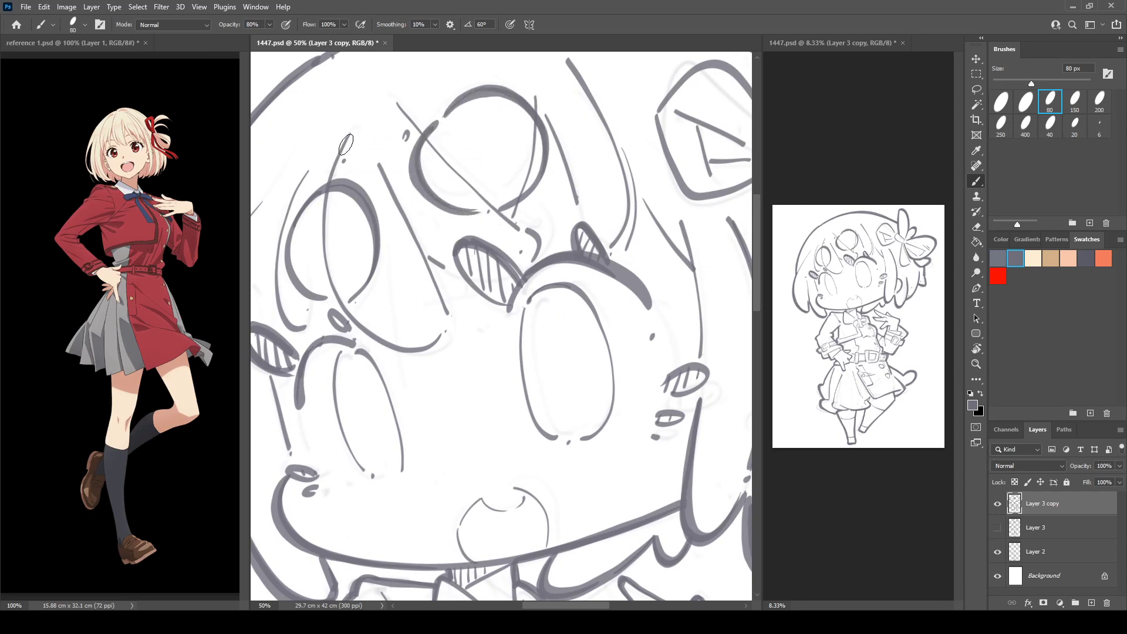
Thicken the fringe strands around the loop above the smaller eye and the strand beside them, adding small accent dots
mouse_move(360, 121)
left_mouse_down()
mouse_move(333, 165)
mouse_move(326, 276)
mouse_move(376, 341)
mouse_move(408, 351)
mouse_move(528, 307)
left_mouse_up()
mouse_move(437, 141)
left_mouse_down()
mouse_move(392, 259)
mouse_move(423, 312)
left_mouse_up()
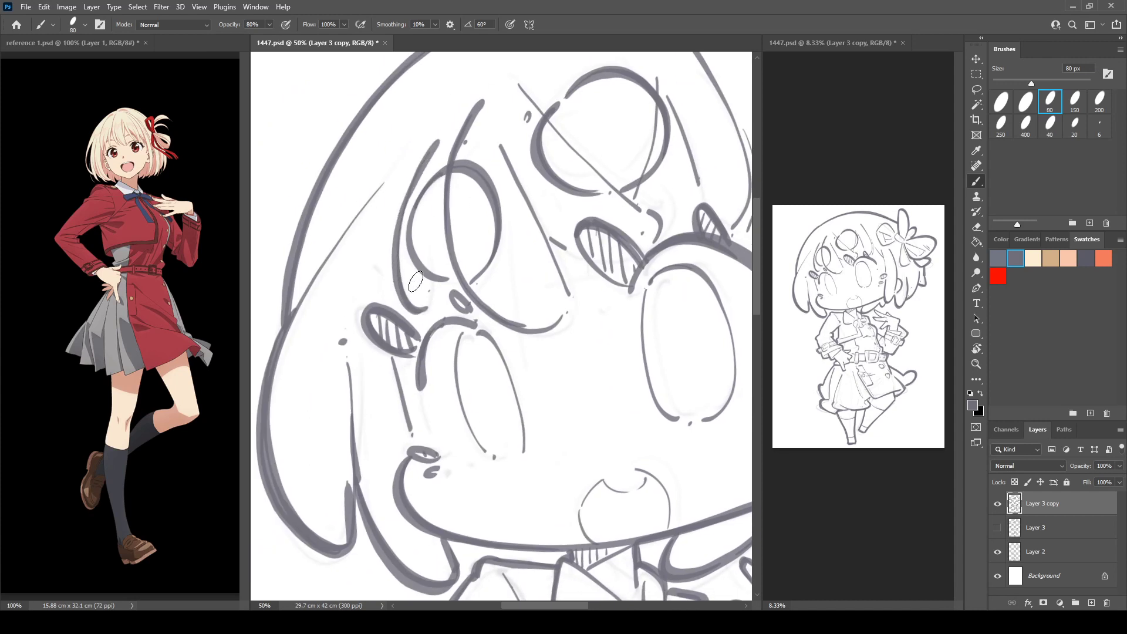
left_click_drag(289, 317, 397, 175)
left_click(335, 211)
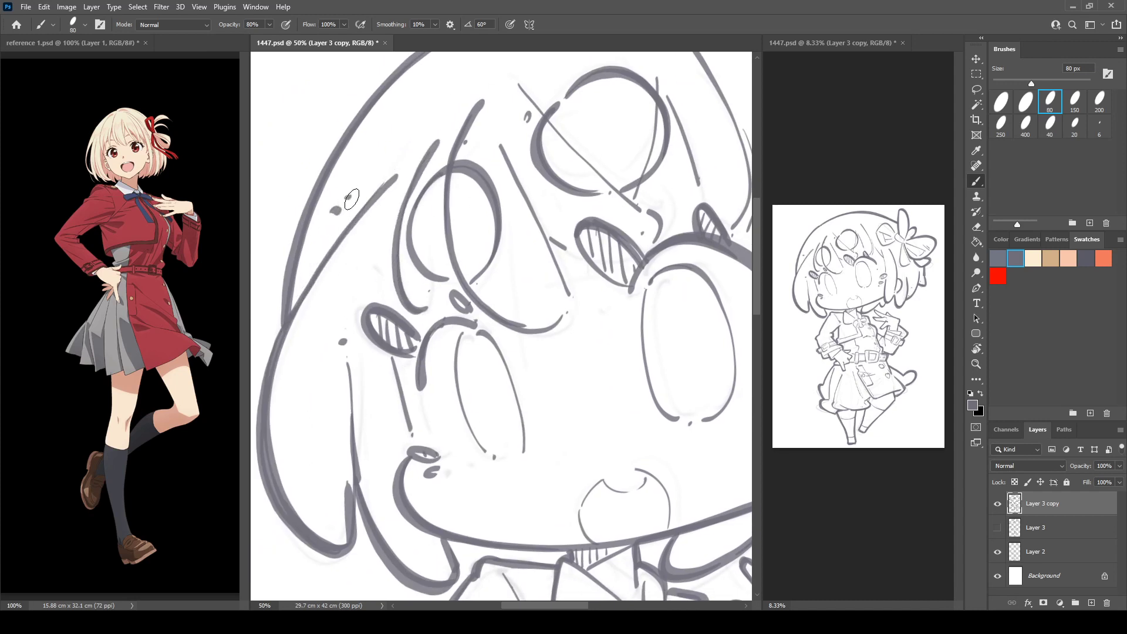
Erase the thin side-lock line beside the cheek and redraw it as a thicker, slanted stroke
key("e")
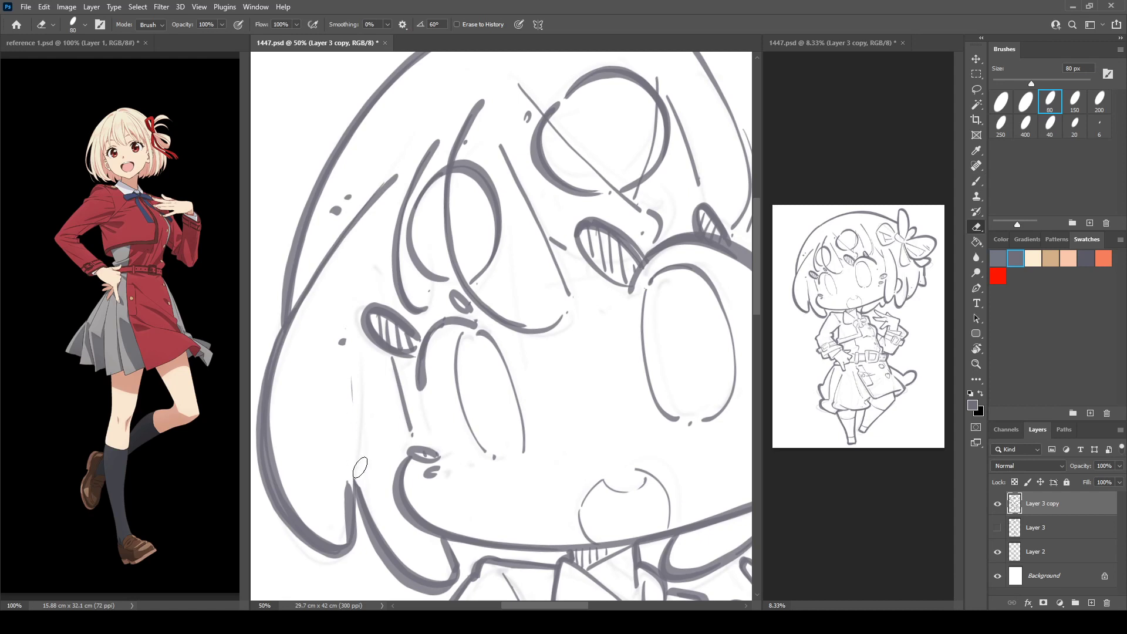
key("b")
left_click_drag(346, 509, 367, 380)
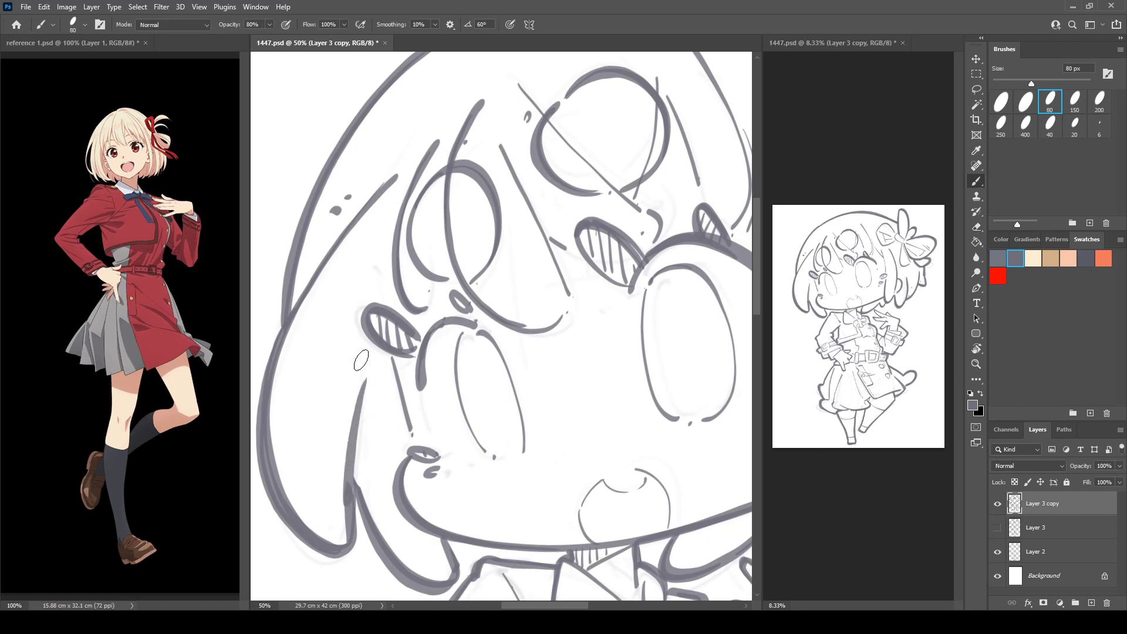
Thicken the strands crossing the central forehead loop, redrawing the upright one as a longer tapered stroke
mouse_move(616, 206)
left_mouse_down()
mouse_move(415, 345)
mouse_move(392, 289)
left_mouse_up()
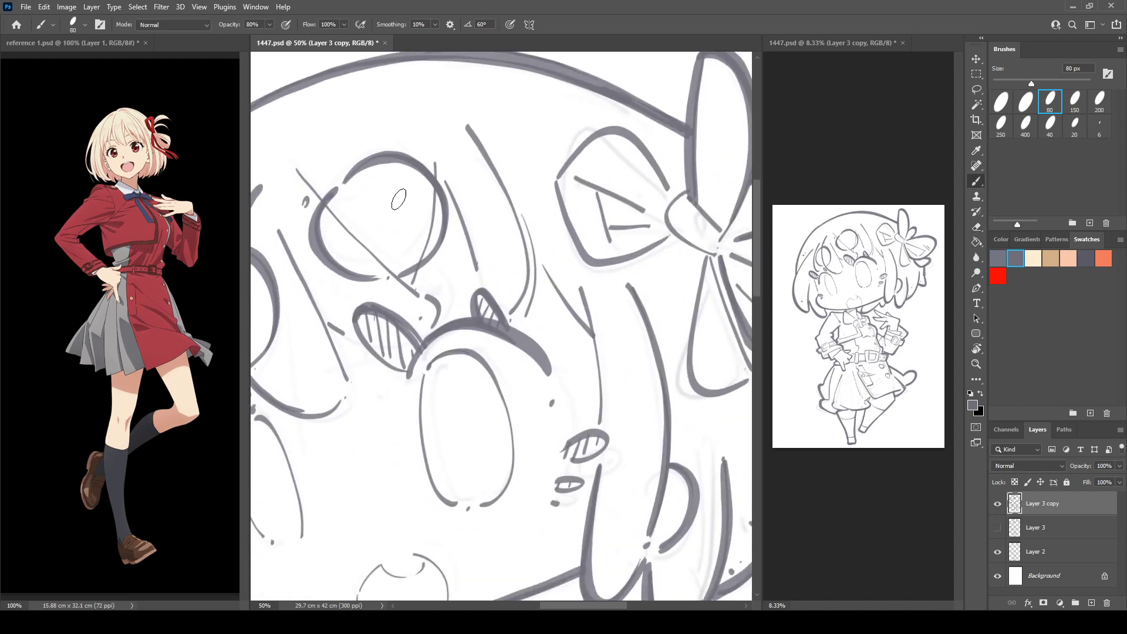
left_click_drag(290, 159, 380, 254)
left_click_drag(432, 139, 425, 253)
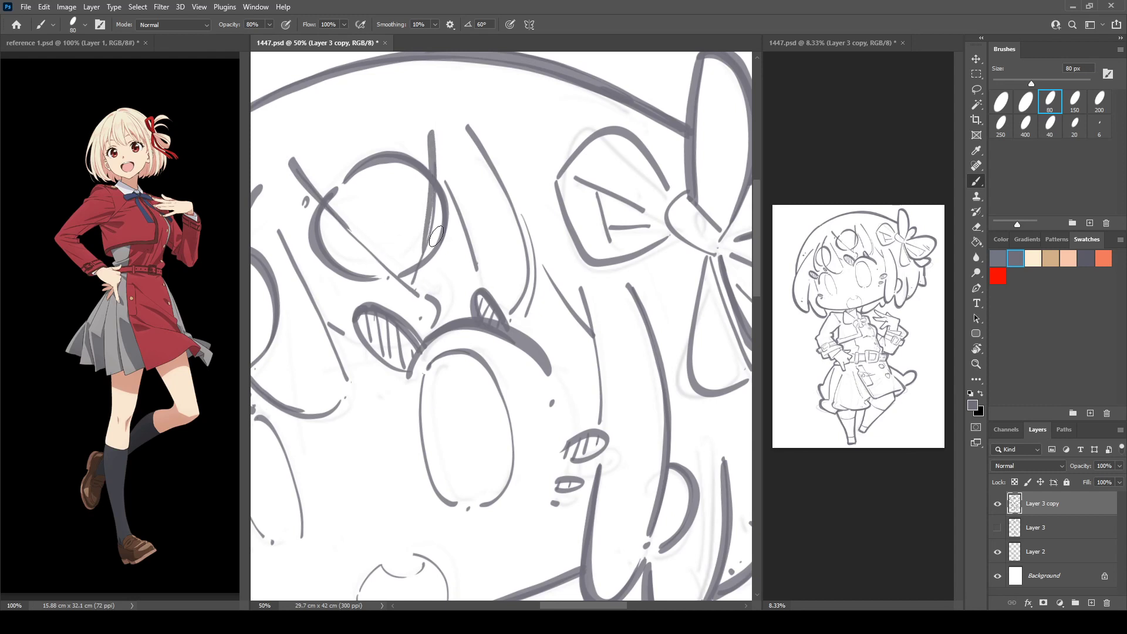
key("ctrl+z")
left_click_drag(433, 140, 417, 272)
key("ctrl+z")
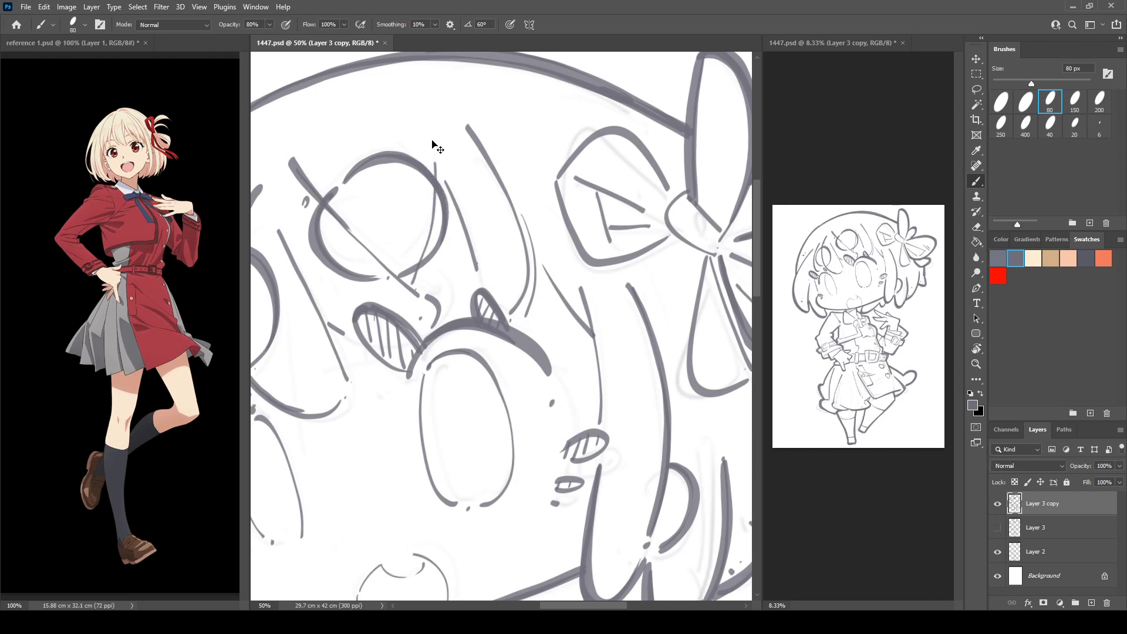
mouse_move(432, 143)
left_mouse_down()
mouse_move(437, 215)
mouse_move(414, 287)
left_mouse_up()
key("ctrl+z")
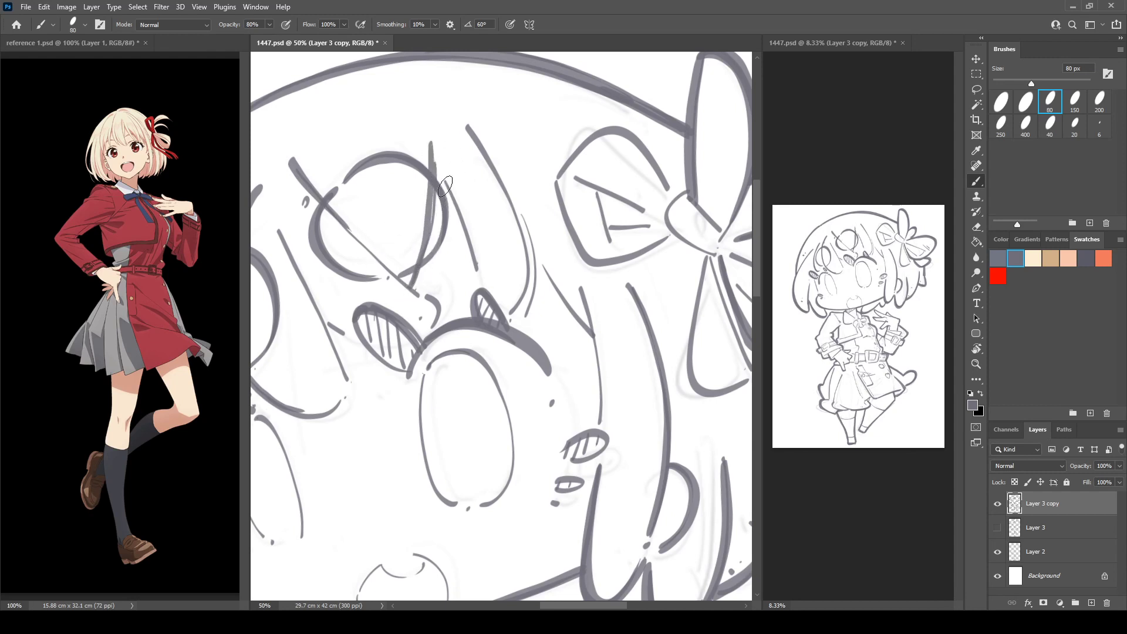
key("ctrl+z")
left_click_drag(427, 123, 411, 279)
Thicken the fringe strands between the central loop and the bow, and add small accent dots in the hair above
left_click_drag(441, 174, 479, 275)
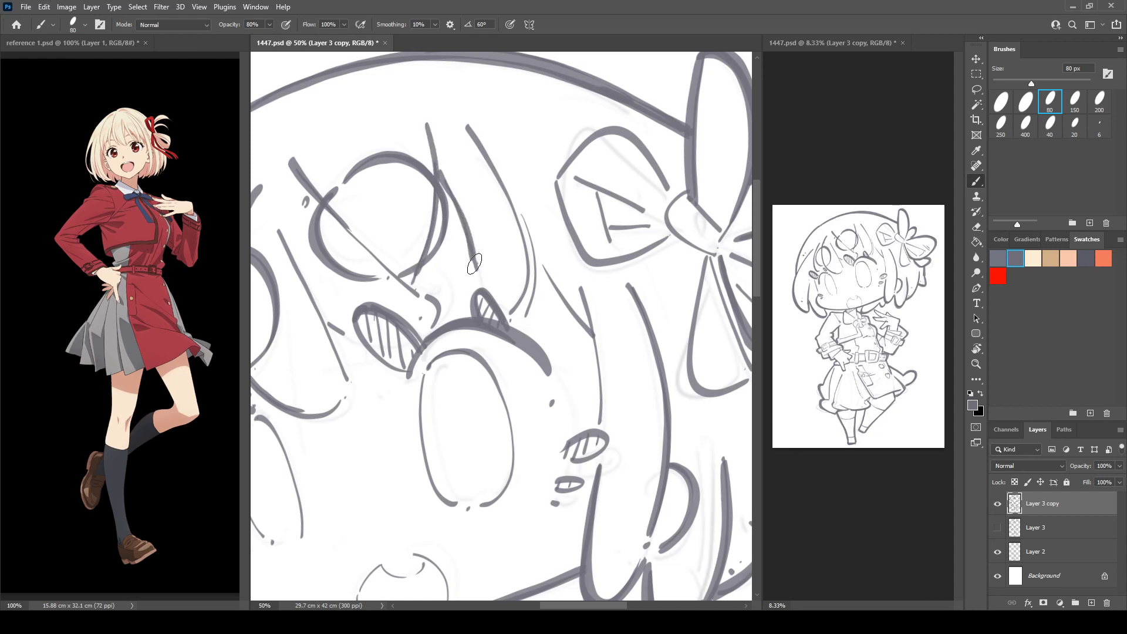
left_click(506, 122)
left_click(516, 118)
left_click_drag(558, 192, 482, 115)
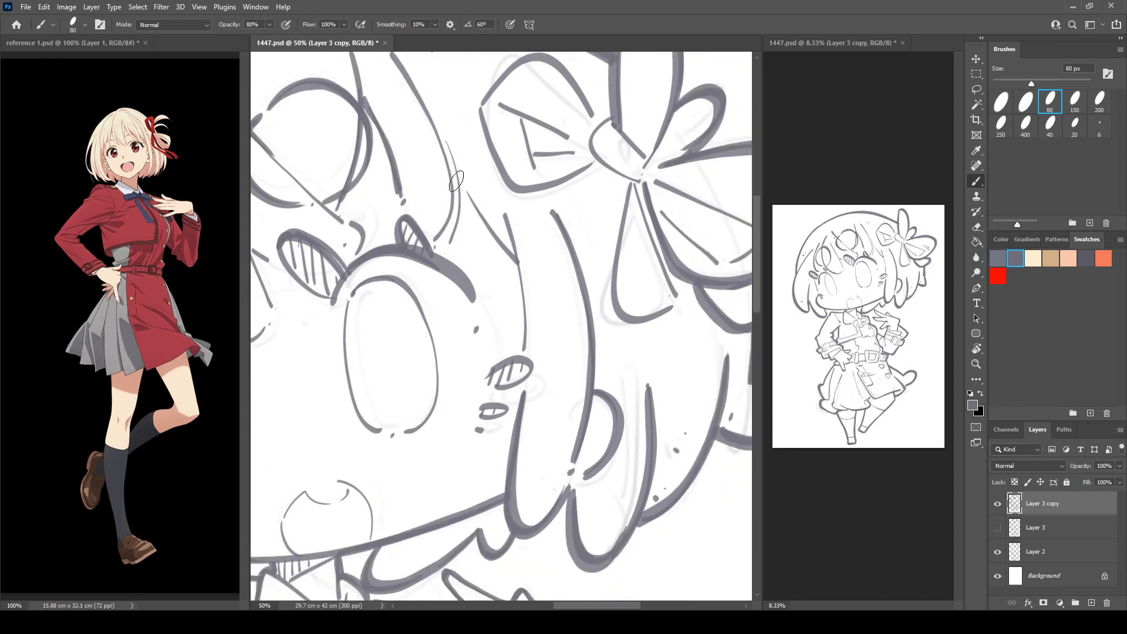
left_click_drag(463, 191, 519, 260)
mouse_move(499, 214)
left_mouse_down()
mouse_move(524, 343)
mouse_move(524, 237)
mouse_move(500, 228)
mouse_move(524, 202)
mouse_move(563, 238)
left_mouse_up()
key("ctrl+z")
Thicken the upper outlines of both eyes, redrawing the smaller eye's outer curve
mouse_move(497, 254)
left_mouse_down()
mouse_move(500, 215)
mouse_move(555, 197)
mouse_move(575, 294)
left_mouse_up()
left_click_drag(395, 309, 475, 276)
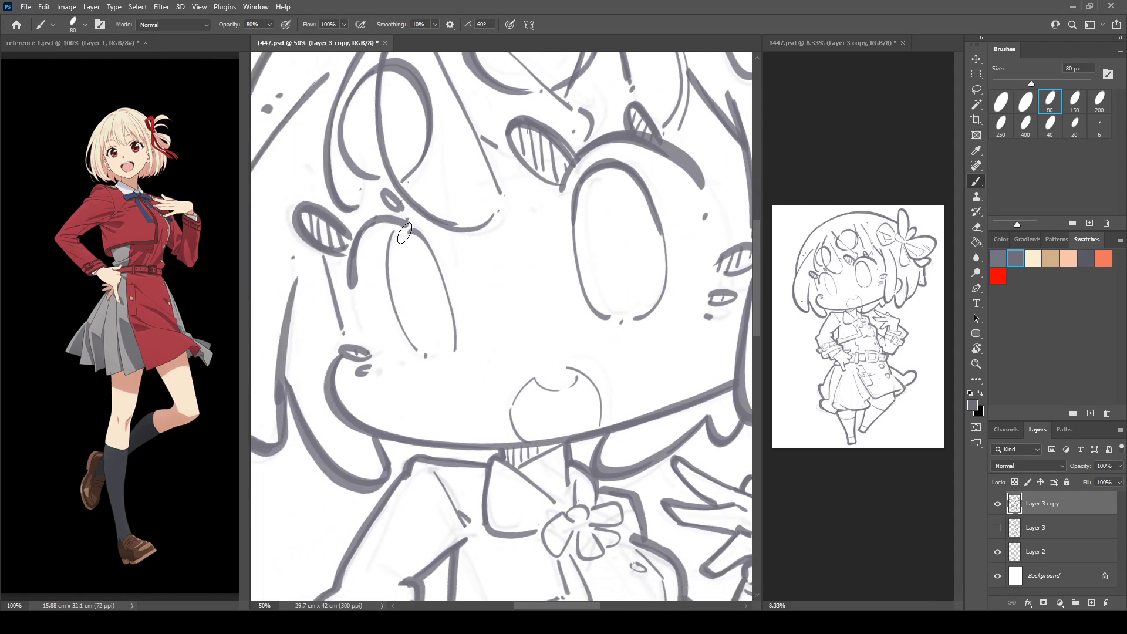
mouse_move(404, 234)
left_mouse_down()
mouse_move(387, 270)
mouse_move(391, 300)
left_mouse_up()
left_click_drag(398, 230, 396, 317)
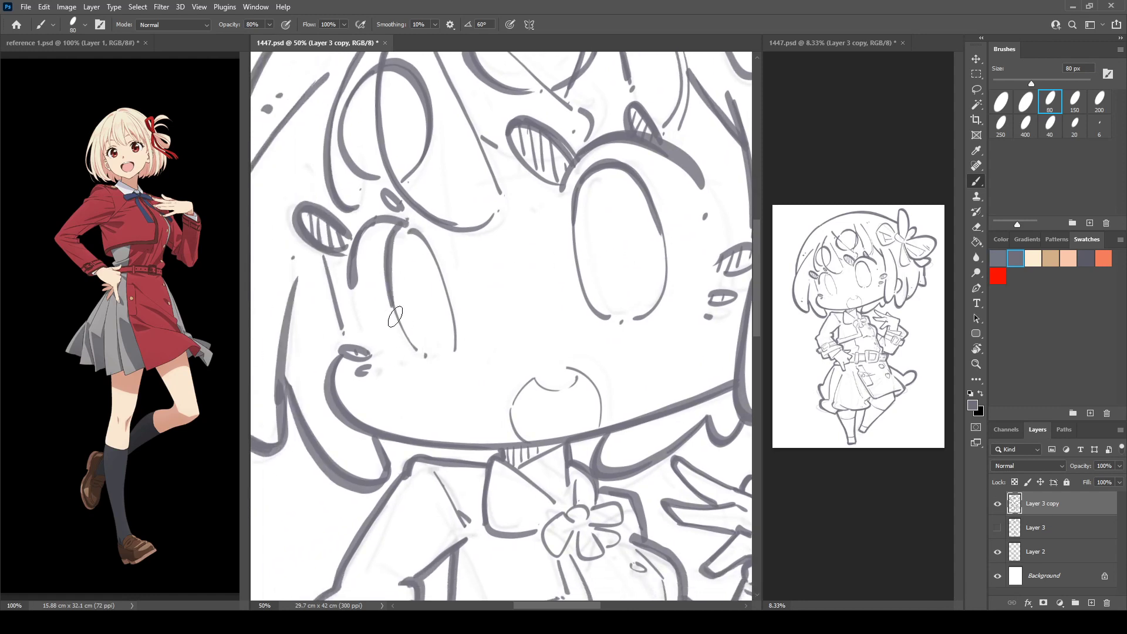
key("ctrl+z")
left_click_drag(398, 230, 396, 317)
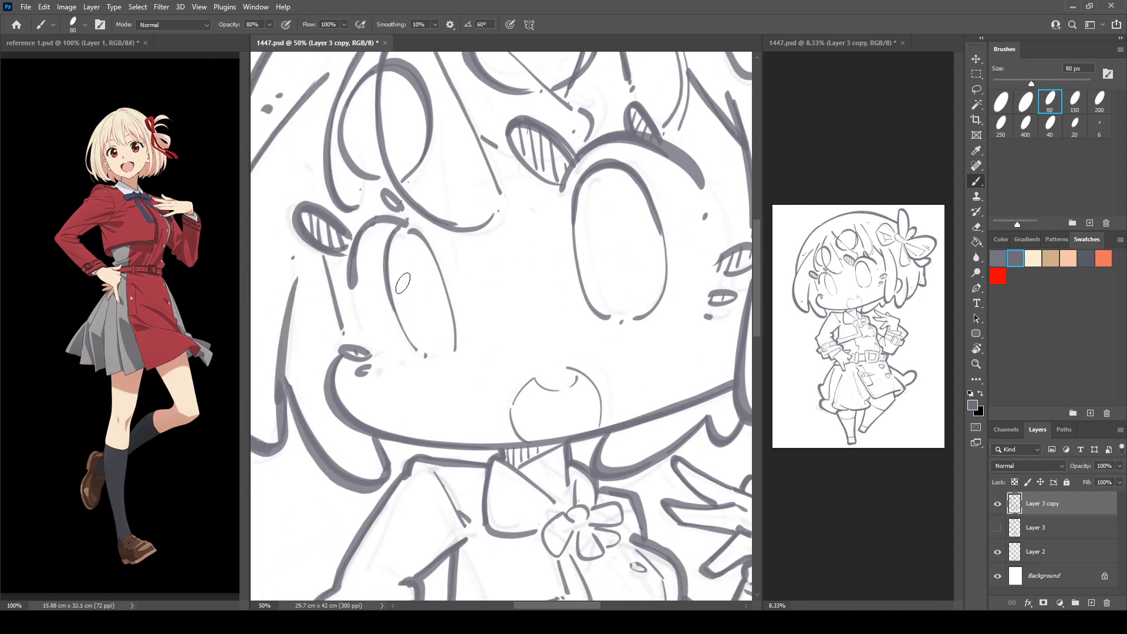
Erase a gap in the larger eye's outer outline and add short accent marks to both eye outlines
key("e")
left_click_drag(617, 173, 665, 251)
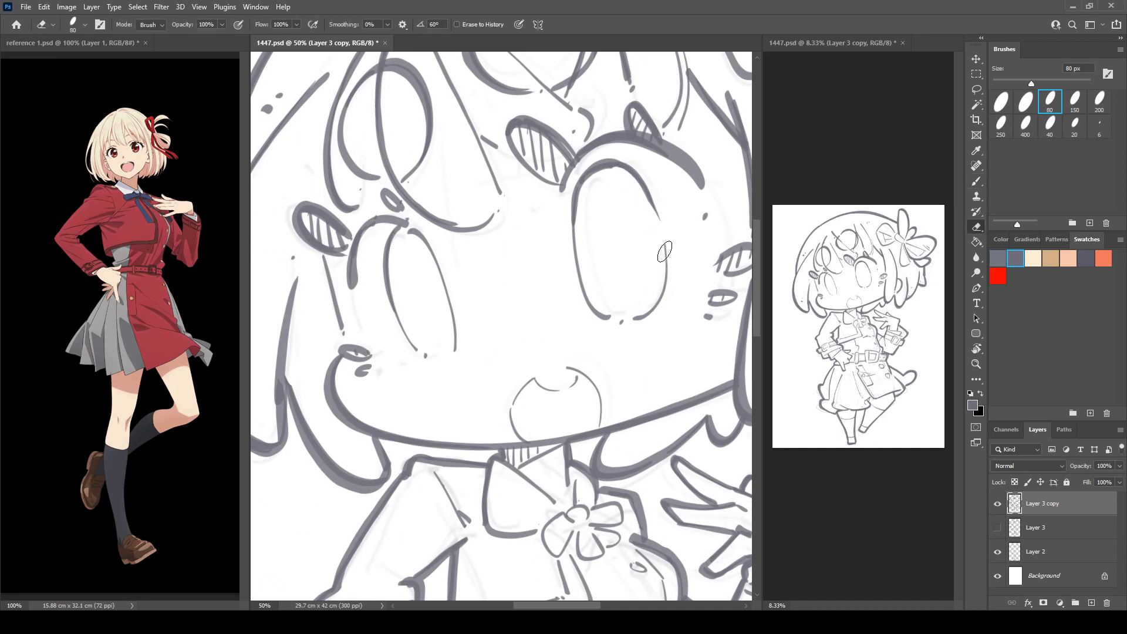
key("ctrl+z")
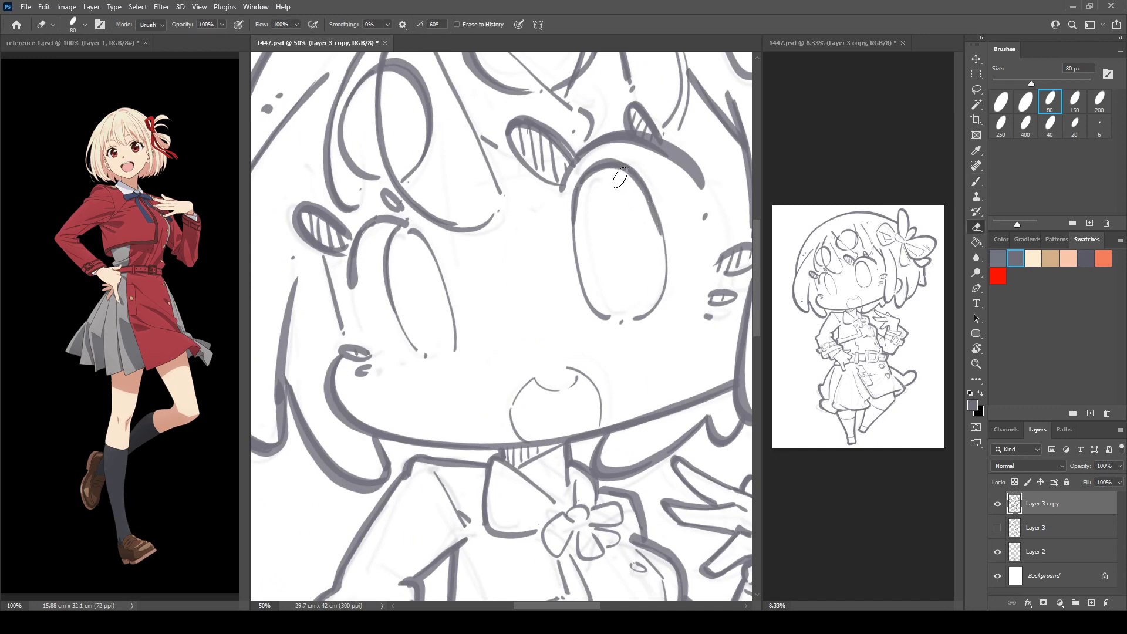
left_click_drag(628, 185, 661, 235)
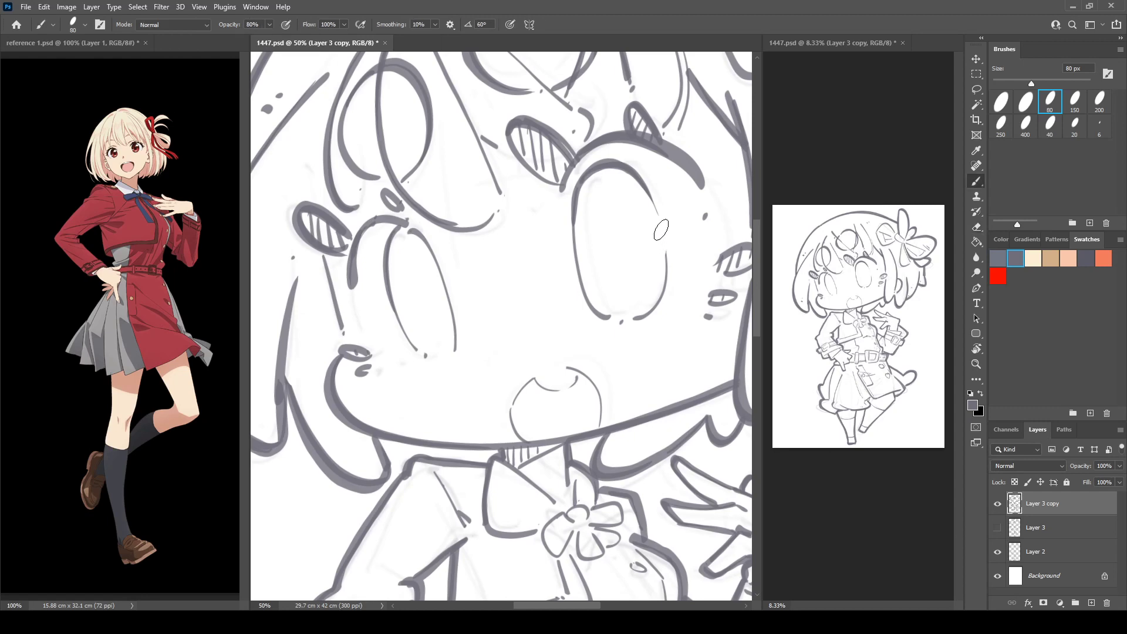
key("b")
left_click_drag(390, 297, 388, 286)
Add small accent dots in the side hair and thicken the cuff lines of the arm resting on the hip
key("ctrl+shift+h")
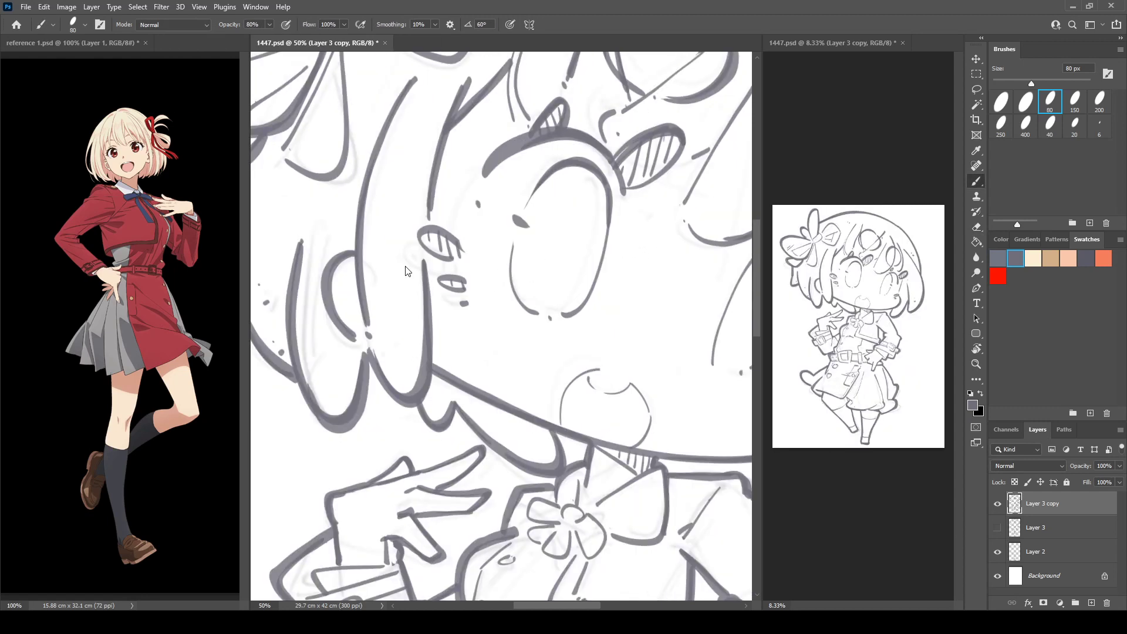
key("ctrl+shift+h")
left_click_drag(610, 332, 412, 464)
left_click_drag(659, 326, 483, 406)
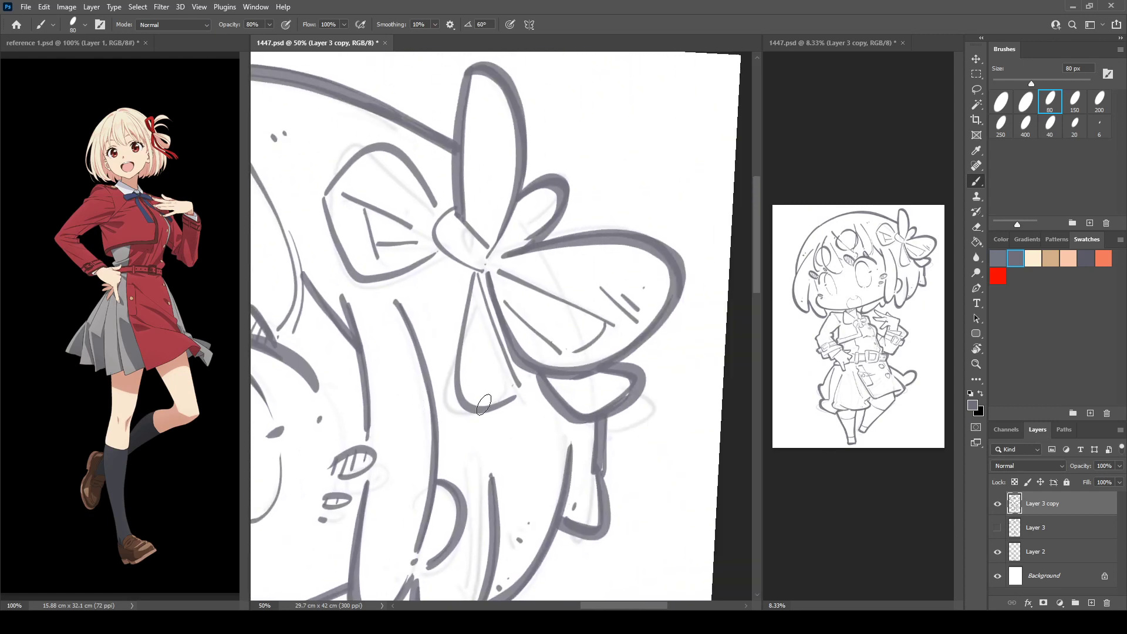
left_click_drag(462, 489, 749, 195)
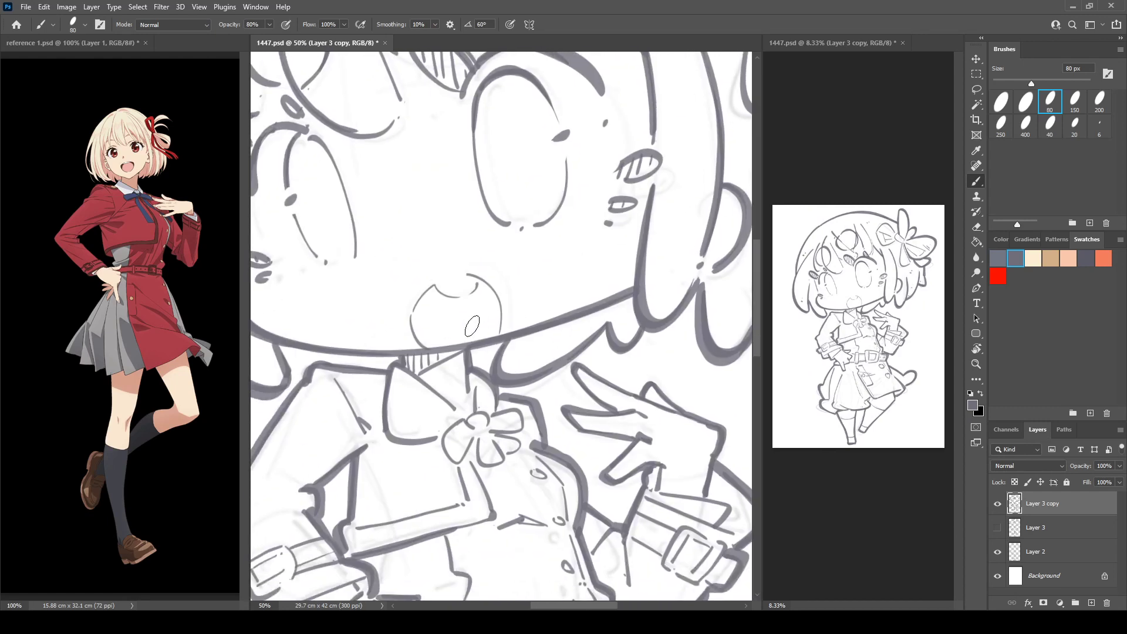
mouse_move(385, 394)
left_mouse_down()
mouse_move(561, 209)
mouse_move(538, 243)
left_mouse_up()
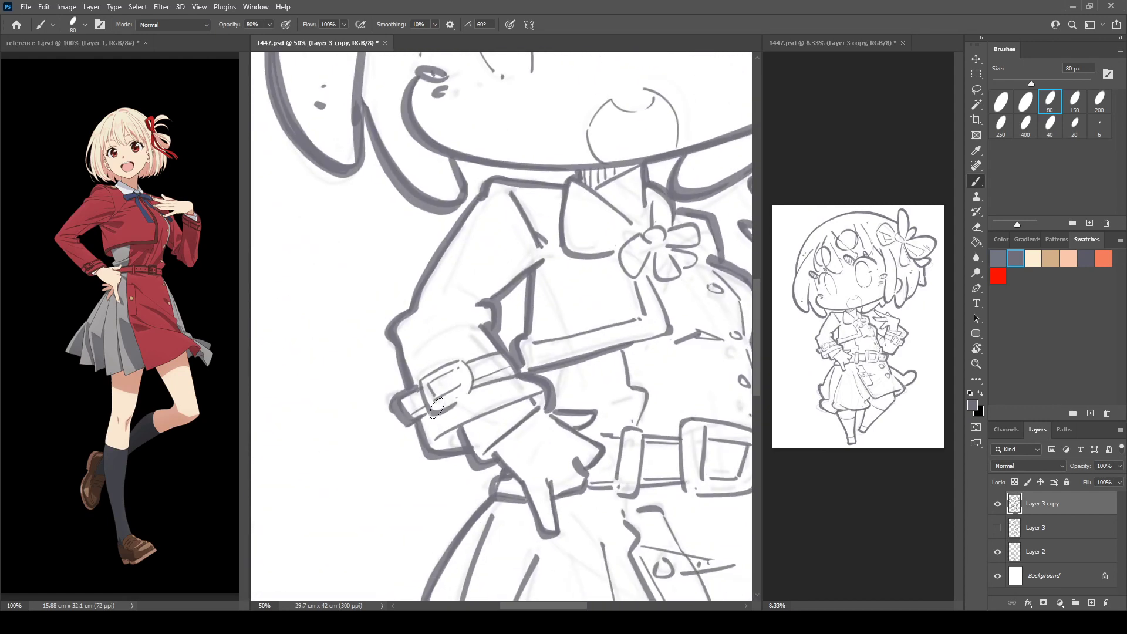
left_click_drag(435, 437, 540, 403)
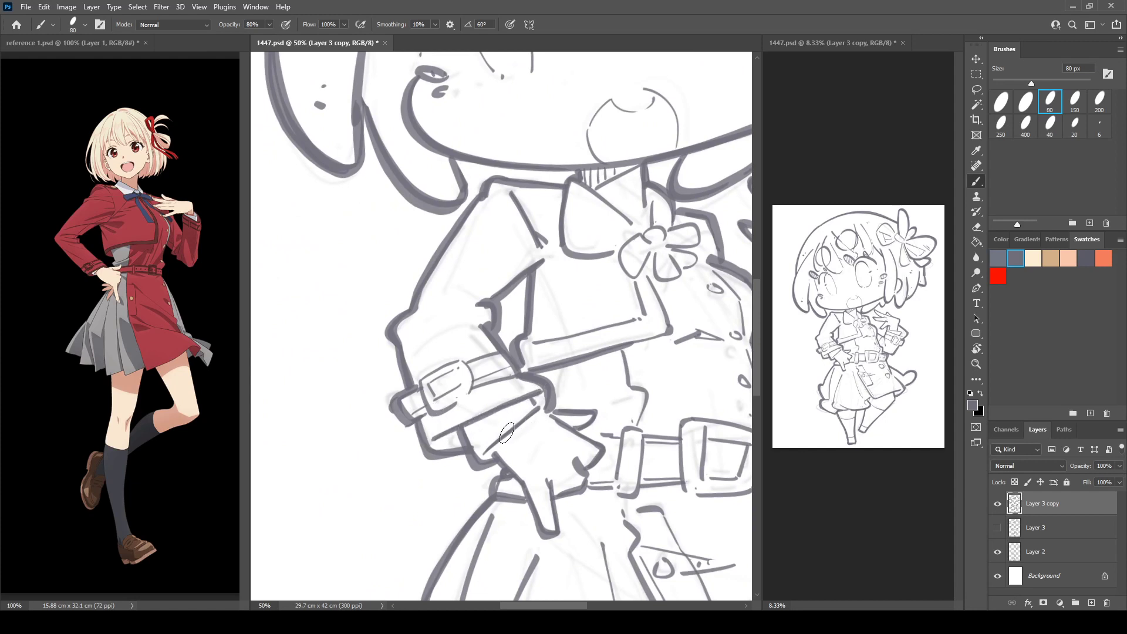
mouse_move(431, 415)
left_mouse_down()
mouse_move(457, 405)
mouse_move(460, 367)
mouse_move(474, 391)
mouse_move(452, 398)
mouse_move(461, 372)
mouse_move(423, 377)
mouse_move(457, 362)
mouse_move(477, 385)
mouse_move(440, 403)
mouse_move(468, 385)
left_mouse_up()
key("ctrl+z")
Hatch the shadow beneath the jacket's lower hem beside the arm on the hip
left_click_drag(591, 400, 398, 317)
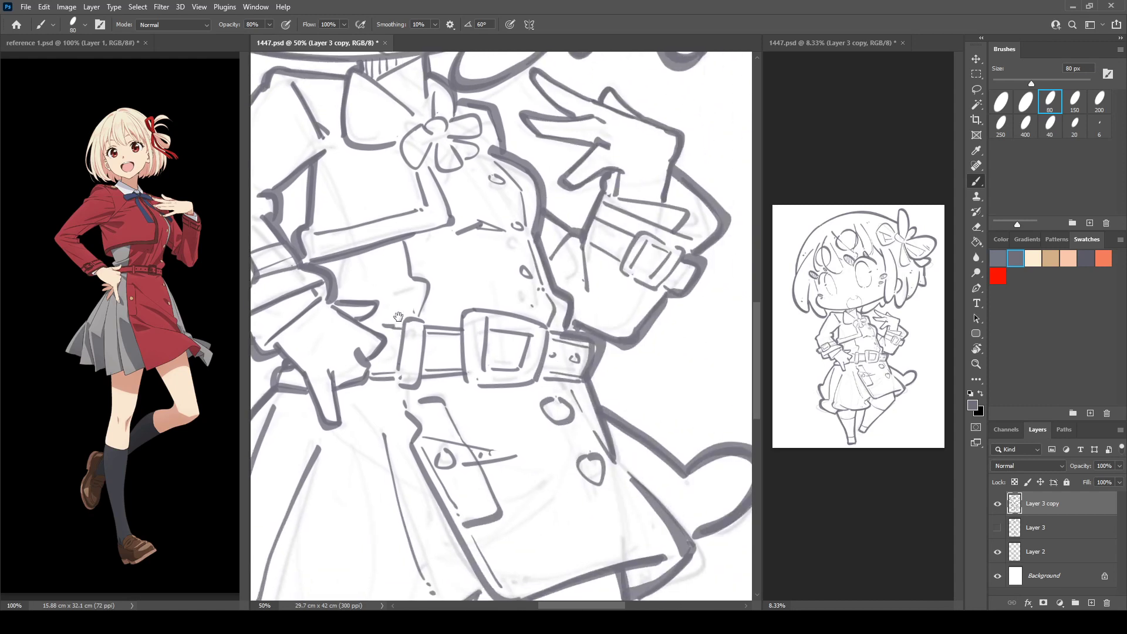
left_click_drag(445, 220, 332, 268)
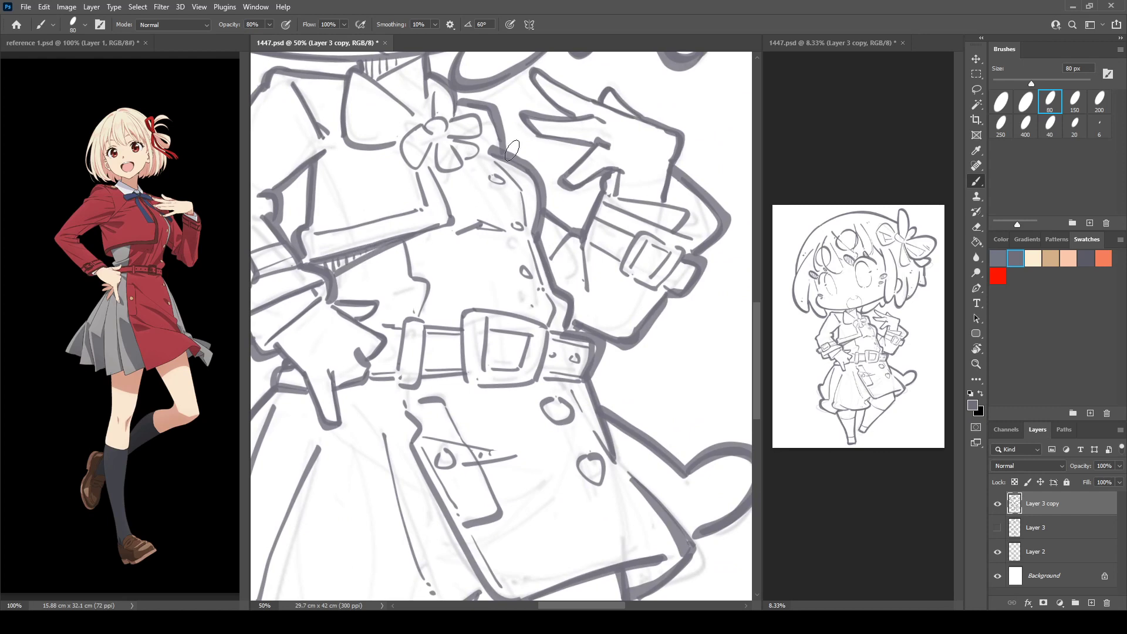
Thicken the jacket's front edge below the bow and hatch the shadow beneath the short belt section beside the buckle
mouse_move(491, 150)
left_mouse_down()
mouse_move(521, 191)
mouse_move(532, 235)
left_mouse_up()
mouse_move(520, 400)
left_mouse_down()
mouse_move(545, 243)
mouse_move(585, 177)
mouse_move(462, 221)
mouse_move(568, 197)
left_mouse_up()
key("r")
key("ctrl+z")
key("e")
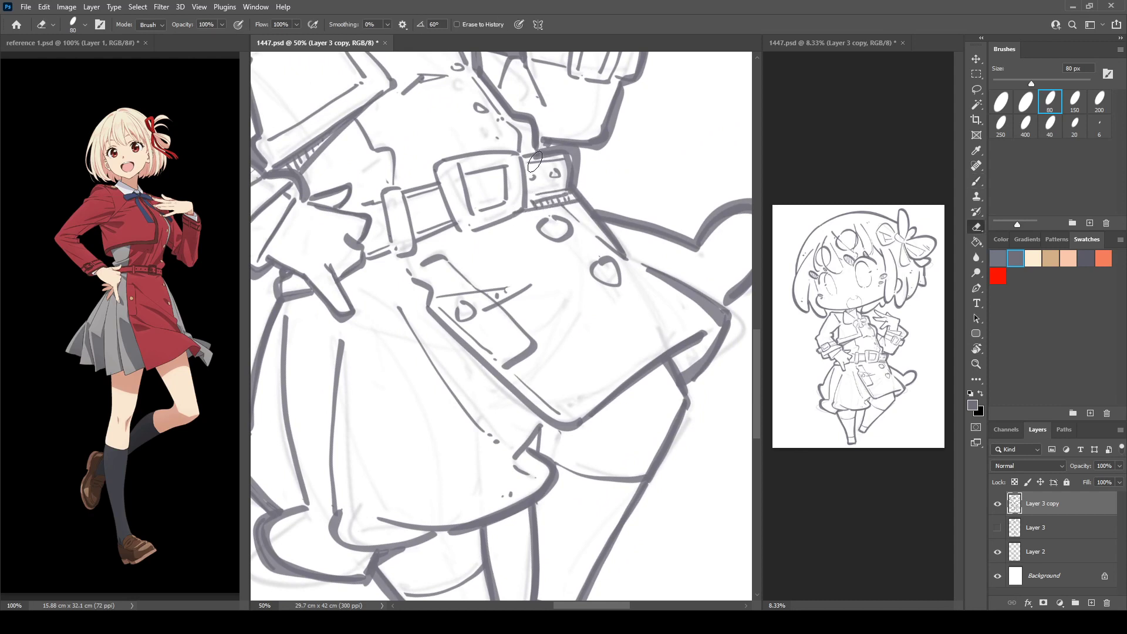
key("b")
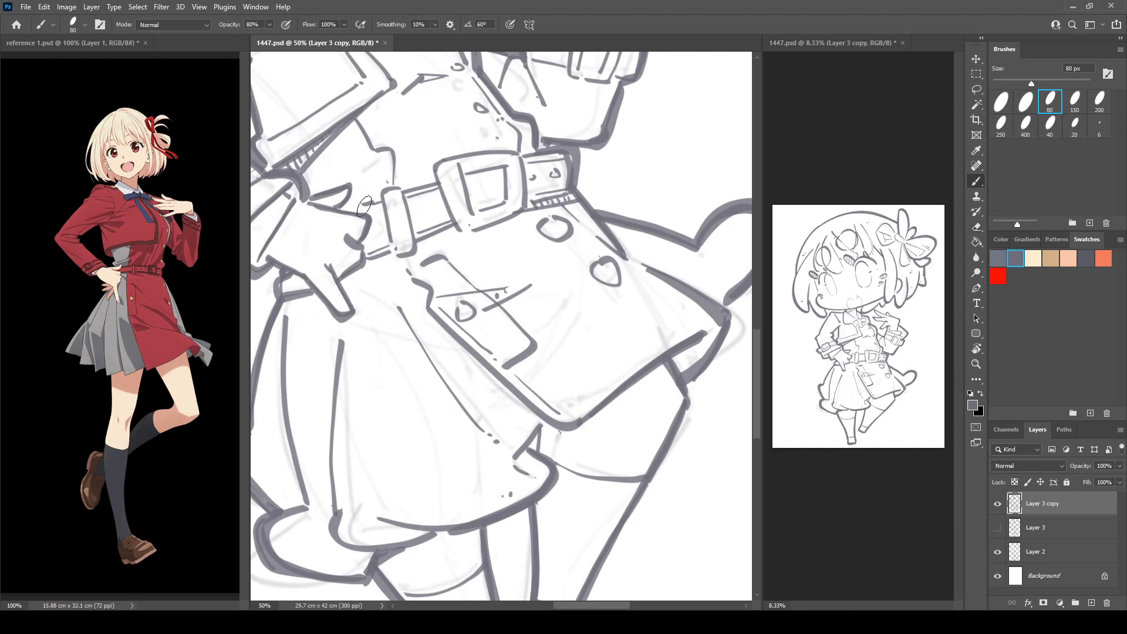
Thicken the outlines of the belt strap, the belt loop and the buckle at the waist
key("e")
key("b")
mouse_move(352, 212)
left_mouse_down()
mouse_move(449, 161)
mouse_move(511, 144)
left_mouse_up()
left_click_drag(423, 239, 520, 207)
key("e")
key("b")
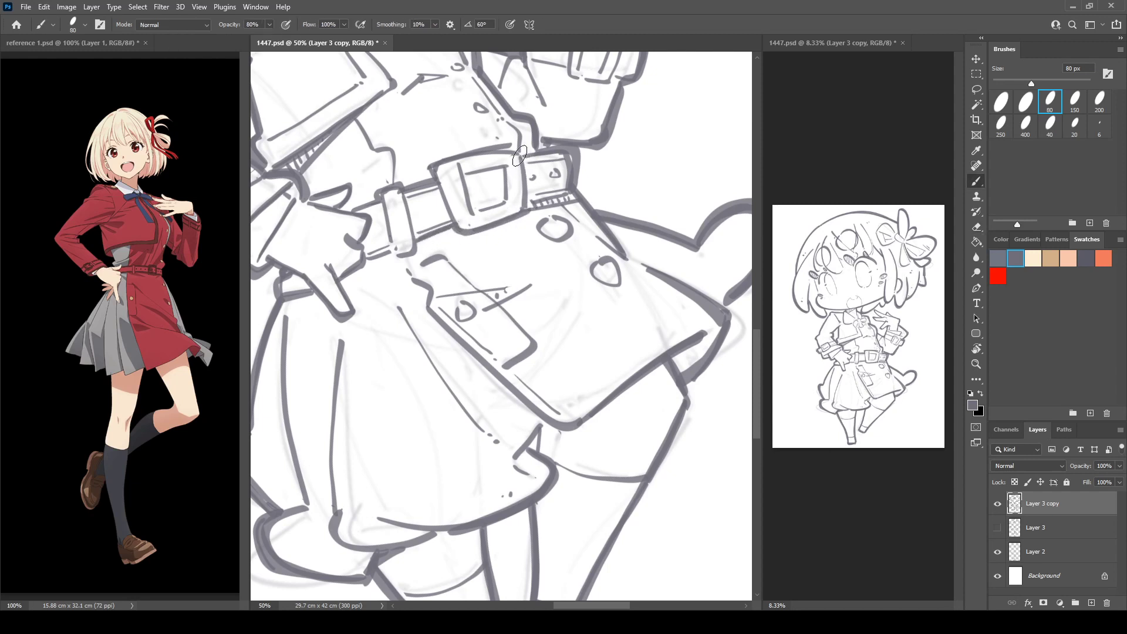
mouse_move(520, 156)
left_mouse_down()
mouse_move(524, 212)
mouse_move(509, 199)
mouse_move(469, 212)
mouse_move(458, 169)
mouse_move(478, 214)
left_mouse_up()
key("e")
key("b")
key("e")
key("b")
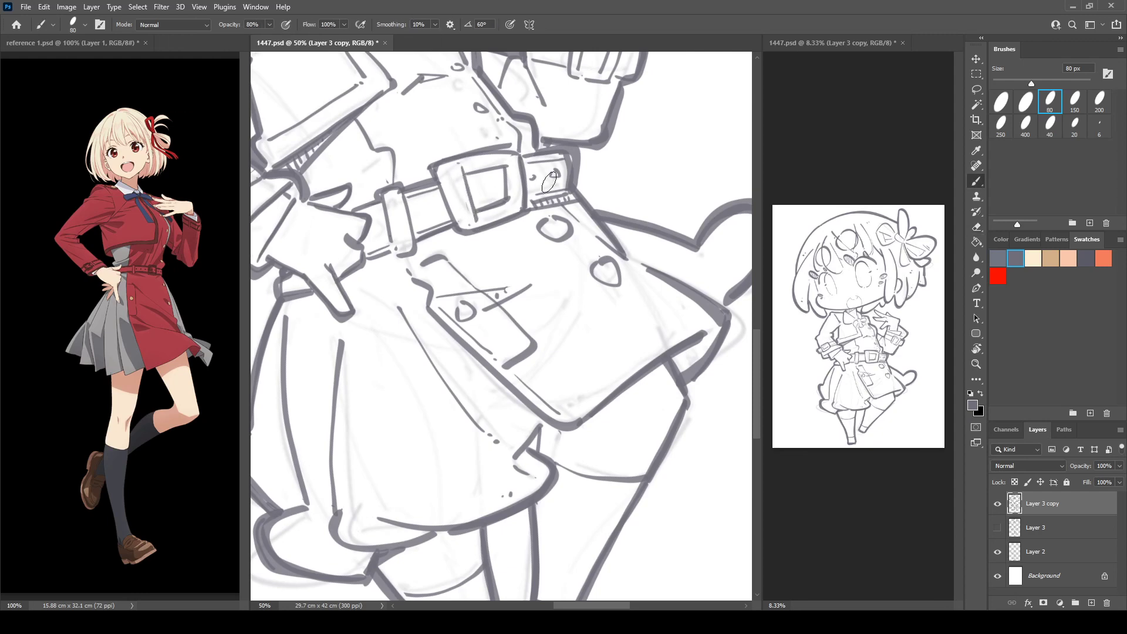
Add accent dots at the lower end of the outer skirt pleat and strengthen the jacket's lower hem line
key("r")
mouse_move(636, 226)
left_mouse_down()
mouse_move(668, 288)
mouse_move(647, 148)
left_mouse_up()
mouse_move(647, 148)
left_mouse_down()
mouse_move(609, 159)
mouse_move(536, 221)
left_mouse_up()
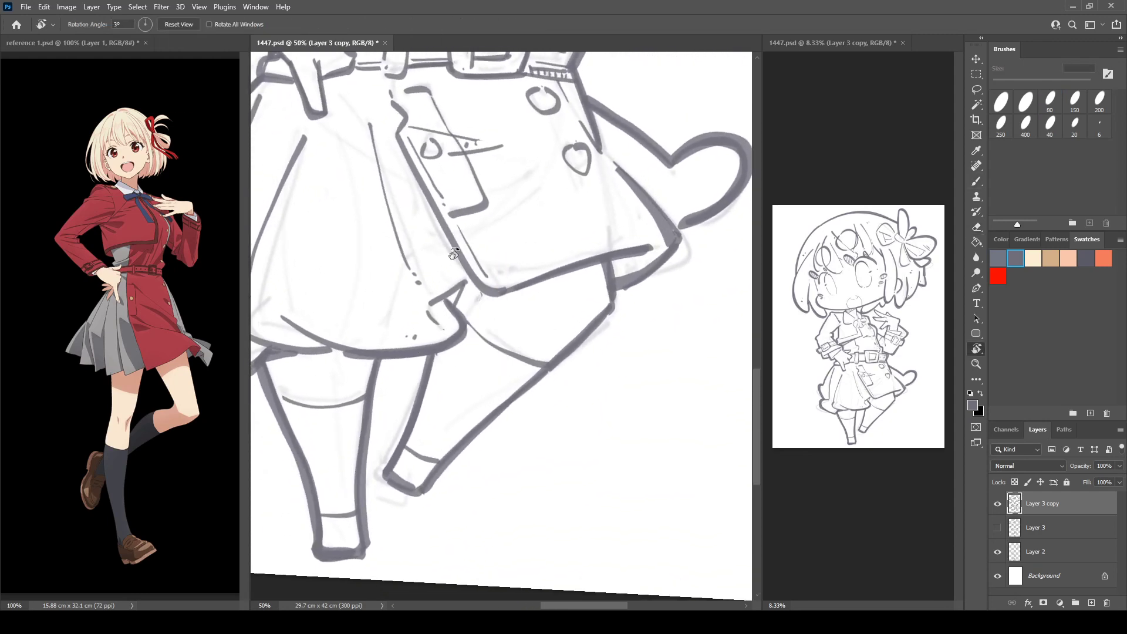
left_click_drag(454, 253, 427, 252)
left_click_drag(405, 276, 614, 244)
key("b")
left_click(434, 324)
left_click(438, 315)
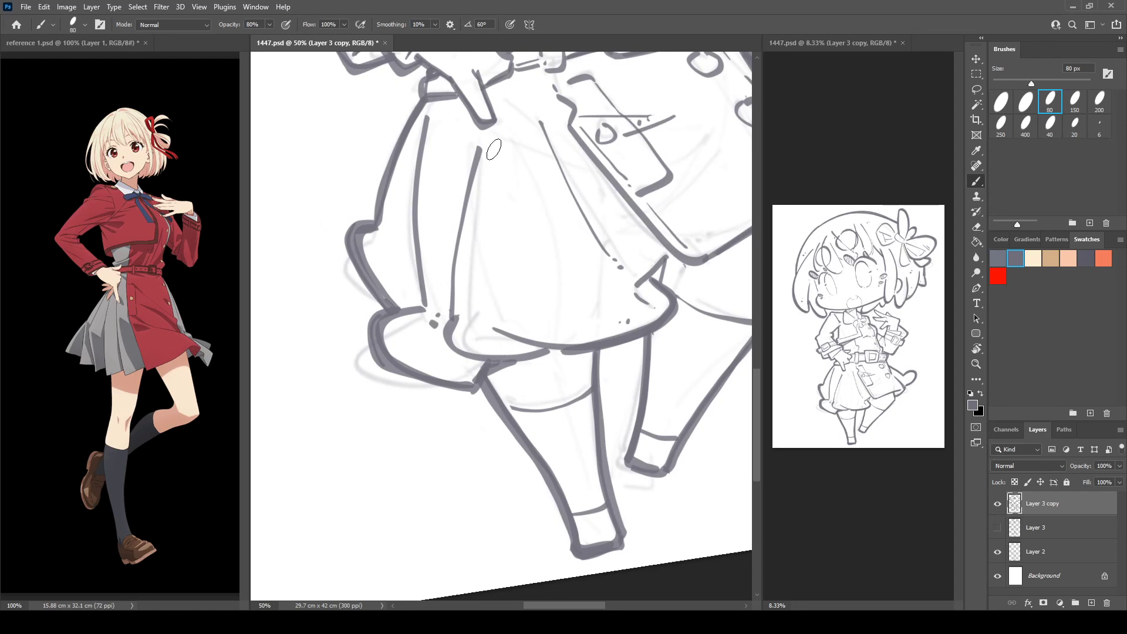
scroll(494, 150, "up", 10)
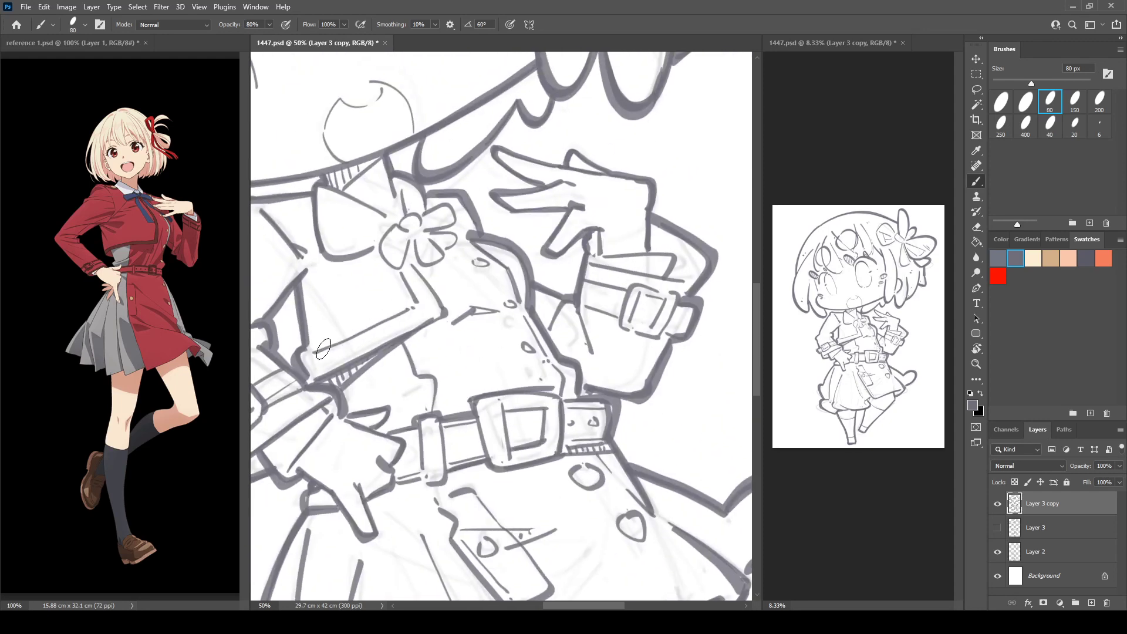
left_click_drag(314, 356, 411, 306)
Erase the smaller eye's side curve that faces the center of the face
mouse_move(418, 111)
left_mouse_down()
mouse_move(522, 398)
mouse_move(626, 351)
left_mouse_up()
key("e")
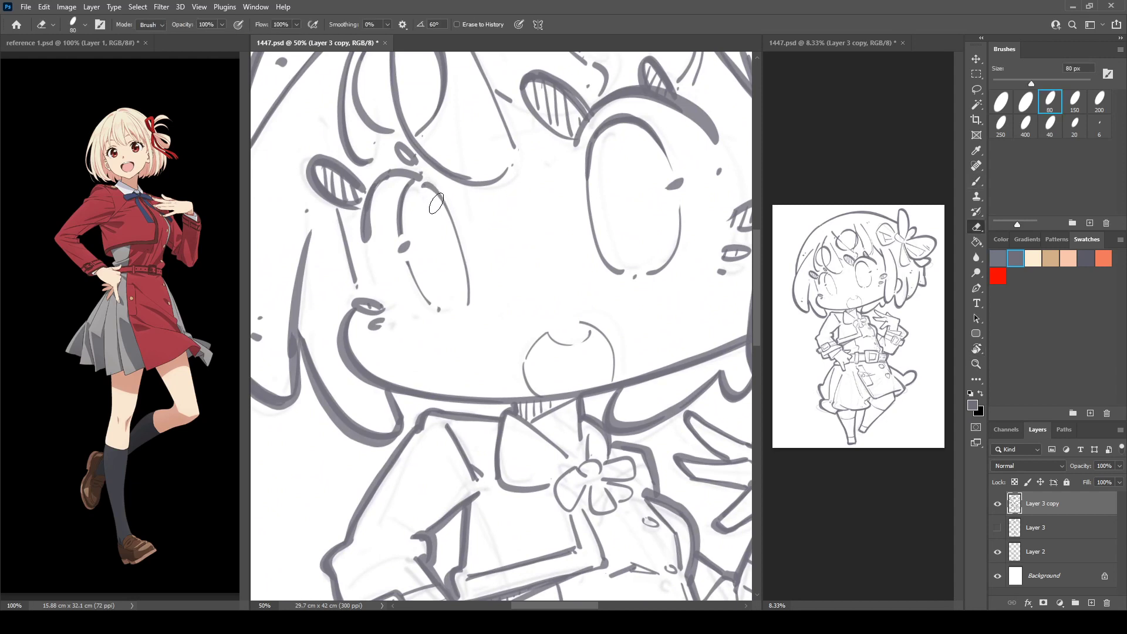
left_click_drag(437, 204, 469, 306)
key("b")
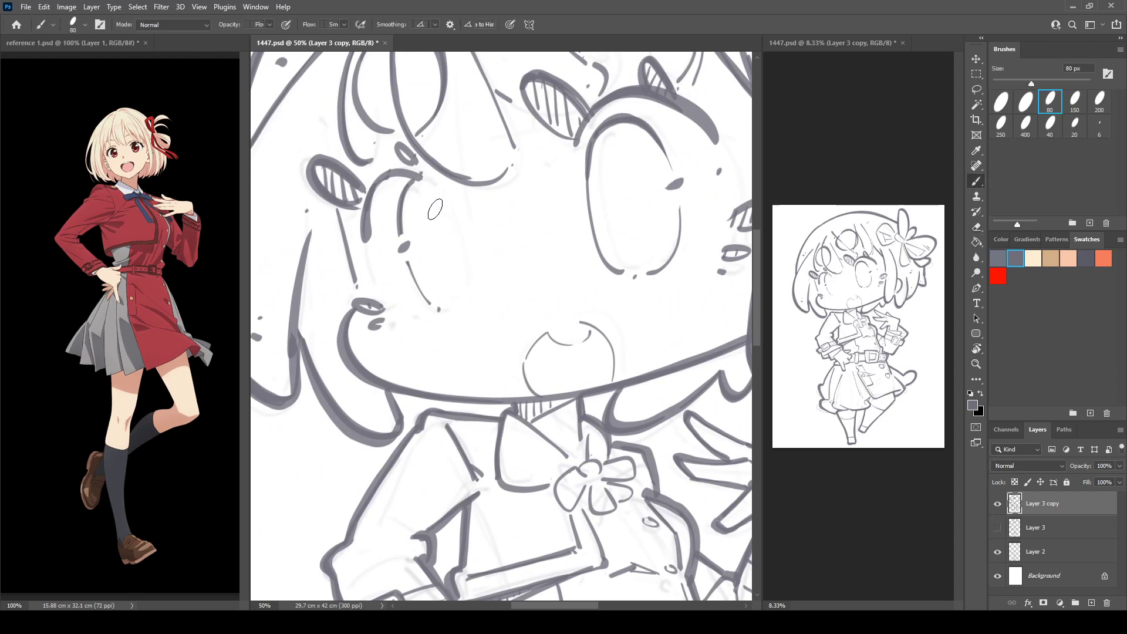
mouse_move(421, 177)
left_mouse_down()
mouse_move(444, 207)
mouse_move(471, 310)
left_mouse_up()
key("ctrl+z")
left_click_drag(422, 176, 472, 297)
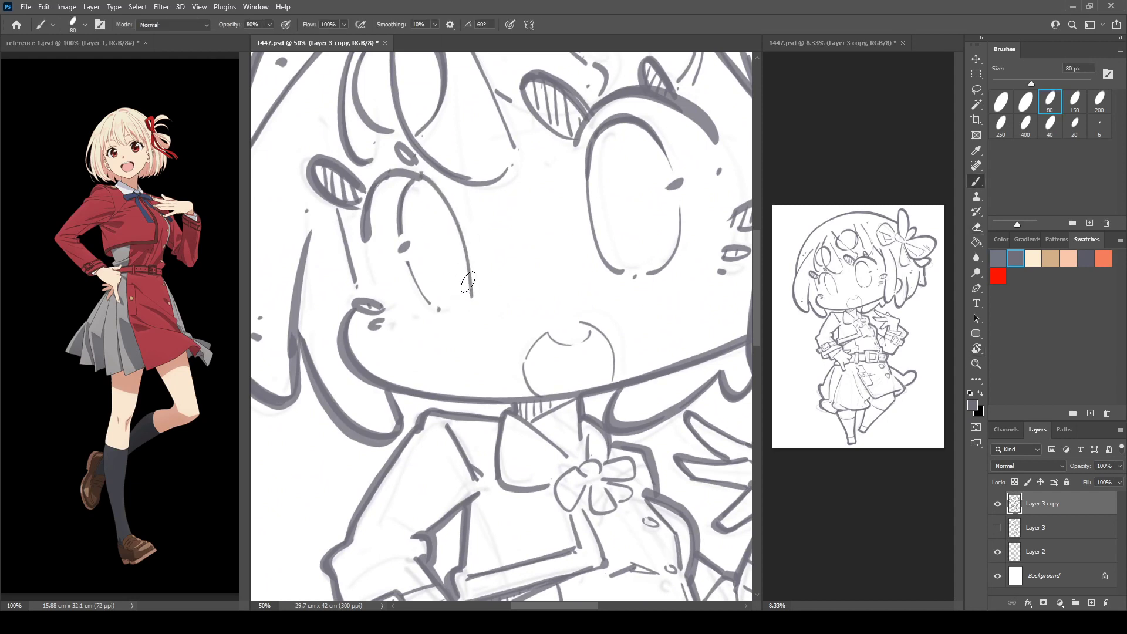
key("ctrl+z")
left_click_drag(381, 174, 451, 192)
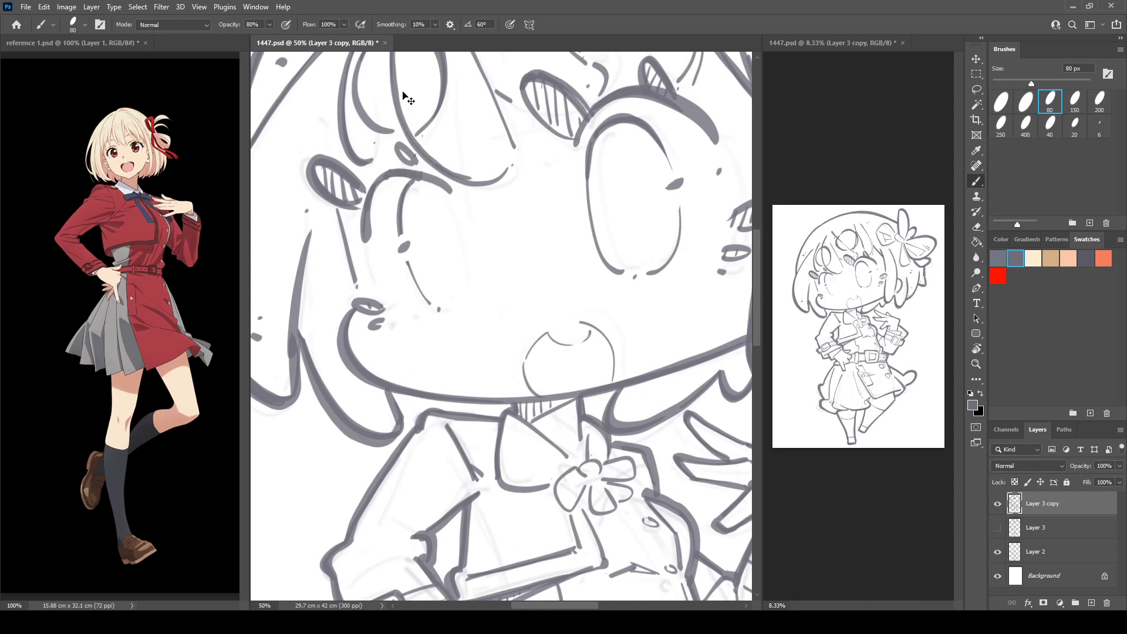
key("ctrl+z")
Flip the canvas horizontally and extend the smaller eye's upper arc toward the center of the face
key("ctrl+shift+h")
left_click_drag(741, 115, 555, 128)
key("r")
left_click_drag(573, 122, 568, 121)
key("b")
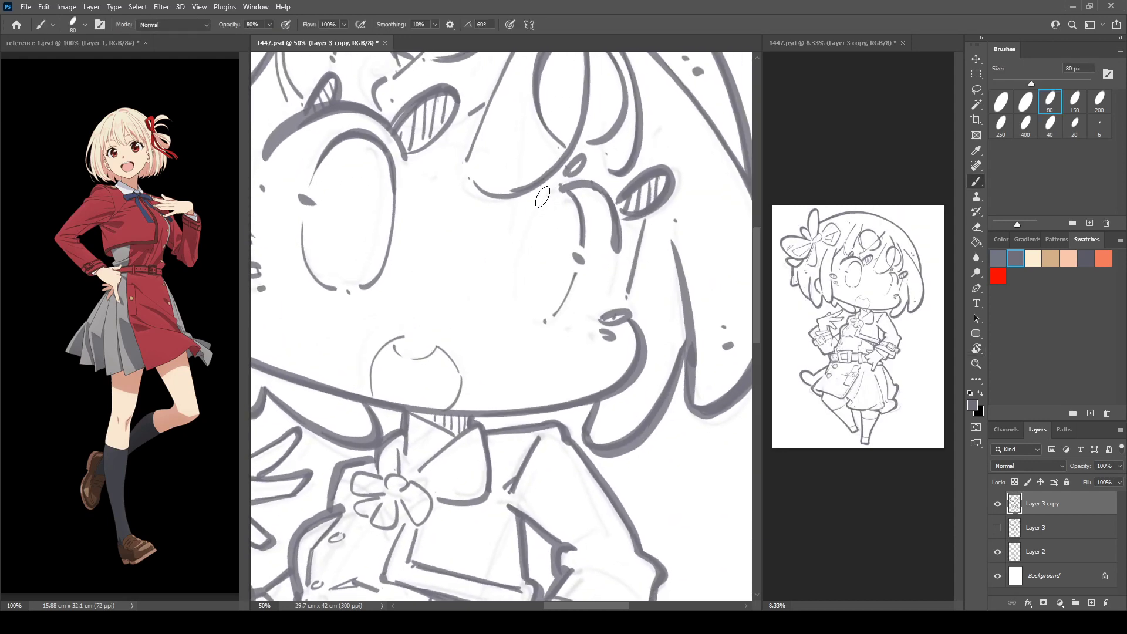
mouse_move(535, 207)
left_mouse_down()
mouse_move(557, 190)
mouse_move(597, 188)
left_mouse_up()
key("ctrl+z")
key("e")
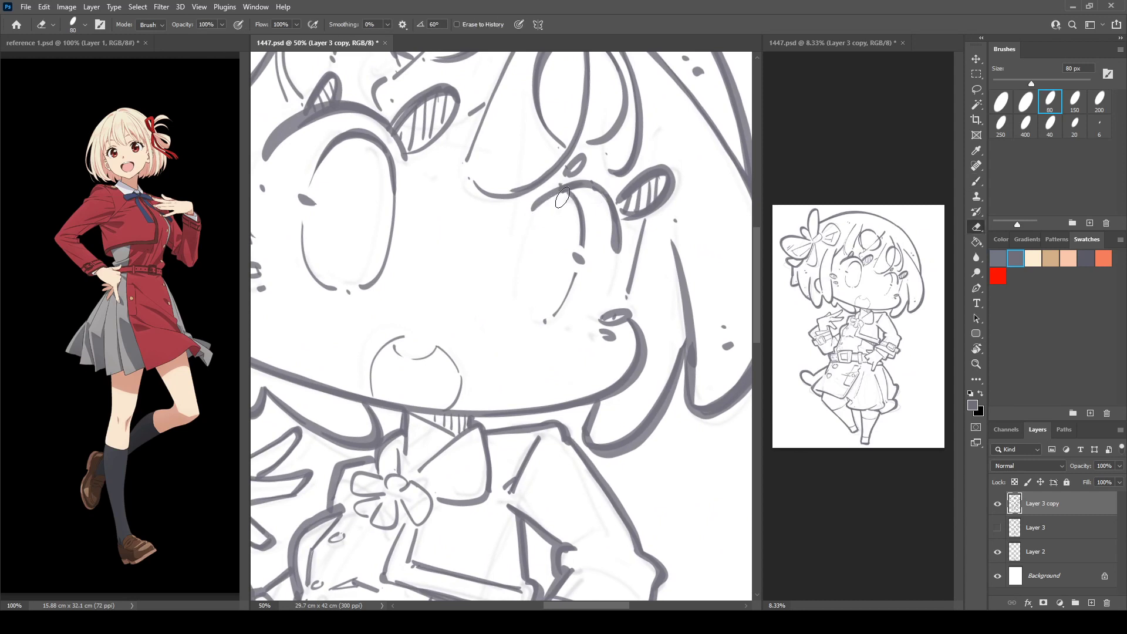
key("b")
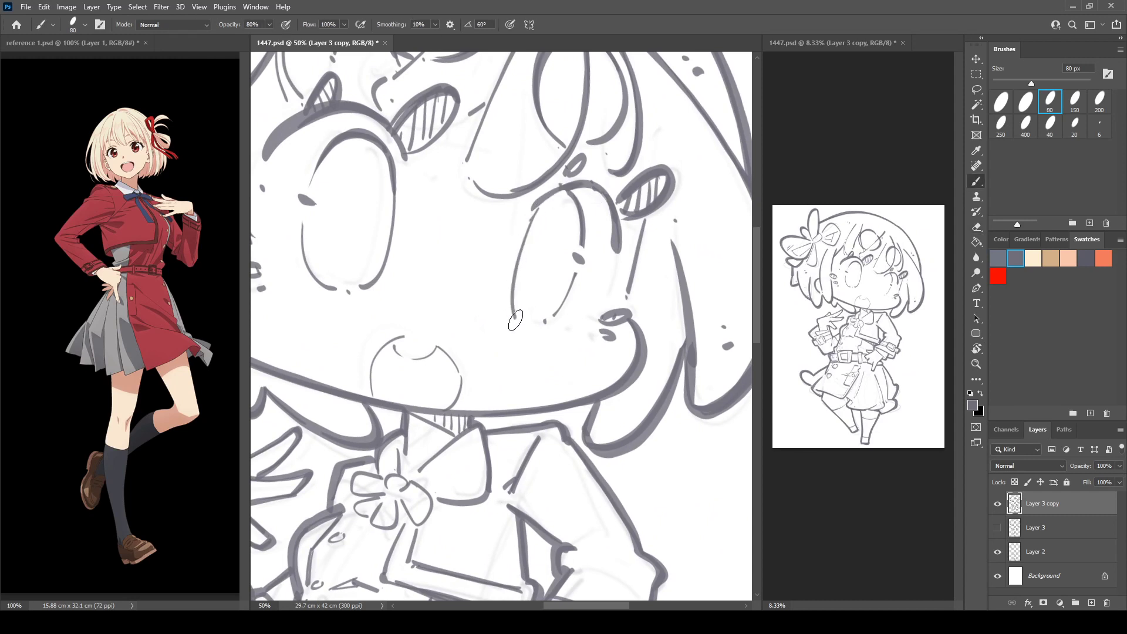
left_click_drag(531, 220, 519, 311)
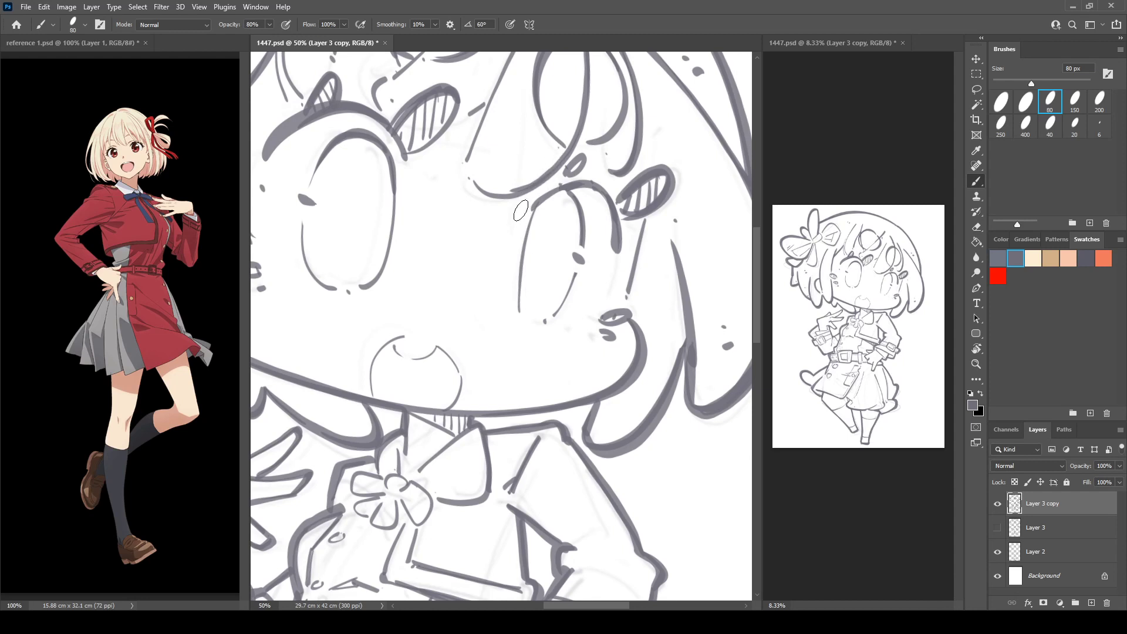
key("ctrl+z")
left_click_drag(534, 219, 516, 309)
key("ctrl+z")
left_click_drag(533, 220, 512, 320)
key("ctrl+z")
left_click_drag(545, 206, 514, 321)
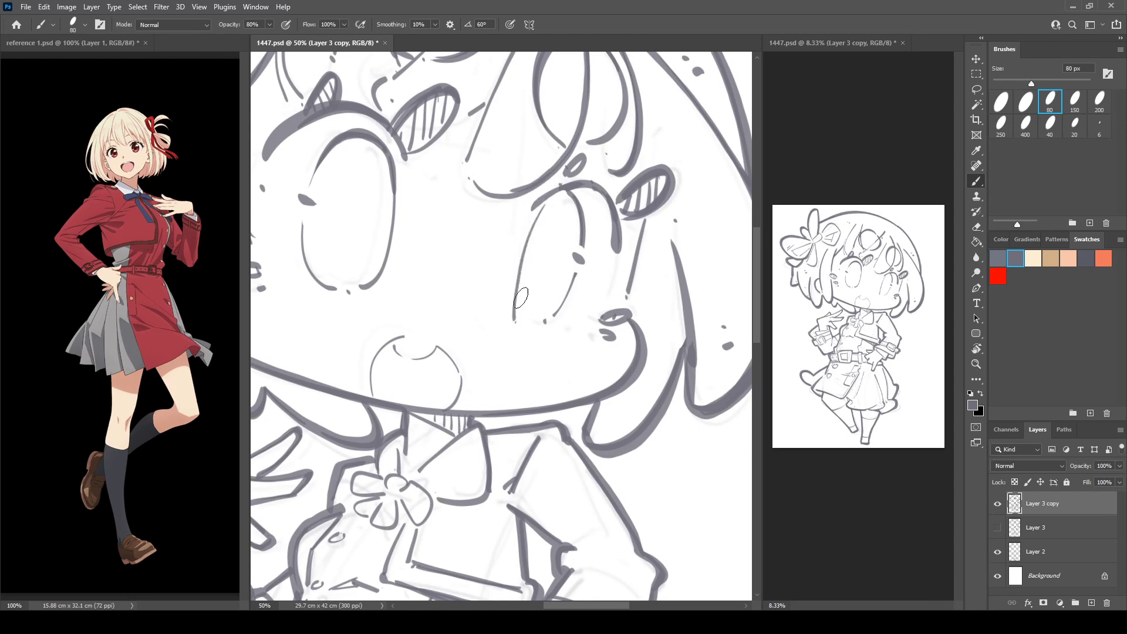
key("ctrl+z")
left_click_drag(537, 213, 516, 318)
key("ctrl+z")
key("ctrl+z")
Flip the canvas back, redraw the smaller eye's inner side curve down from the upper arc, and save the drawing
key("F2")
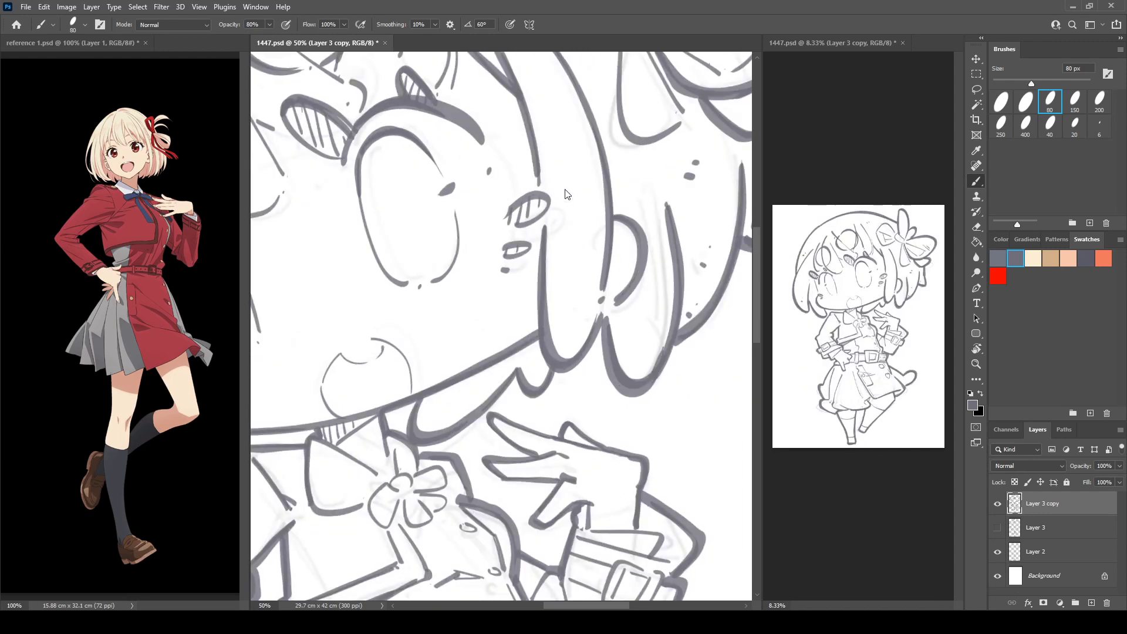
mouse_move(379, 207)
left_mouse_down()
mouse_move(496, 152)
mouse_move(558, 202)
mouse_move(563, 192)
left_mouse_up()
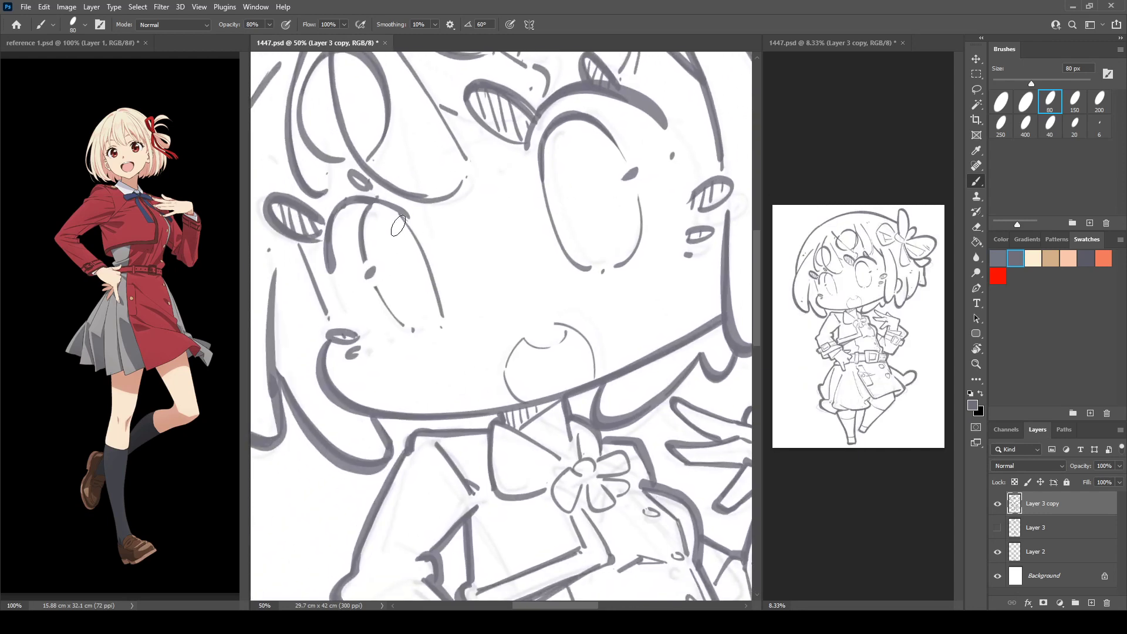
key("e")
left_click_drag(397, 218, 446, 329)
key("b")
left_click_drag(398, 215, 442, 322)
left_click_drag(433, 162, 445, 192)
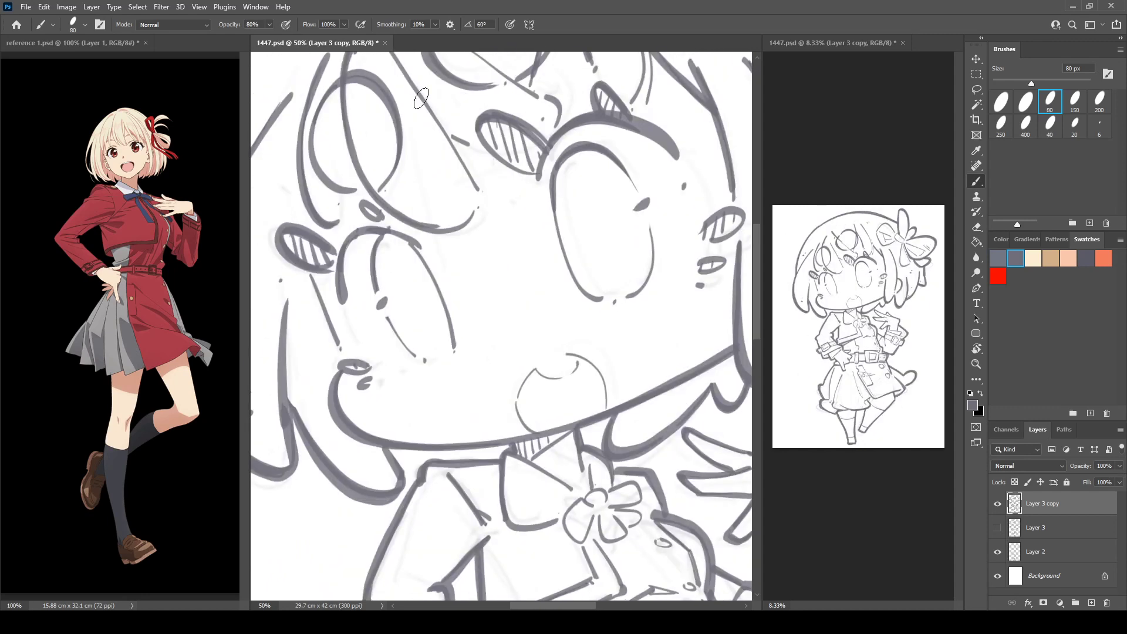
key("ctrl+s")
Reset the canvas rotation and check the whole figure's proportions in normal and mirrored view
mouse_move(480, 348)
left_mouse_down()
mouse_move(484, 194)
mouse_move(438, 220)
left_mouse_up()
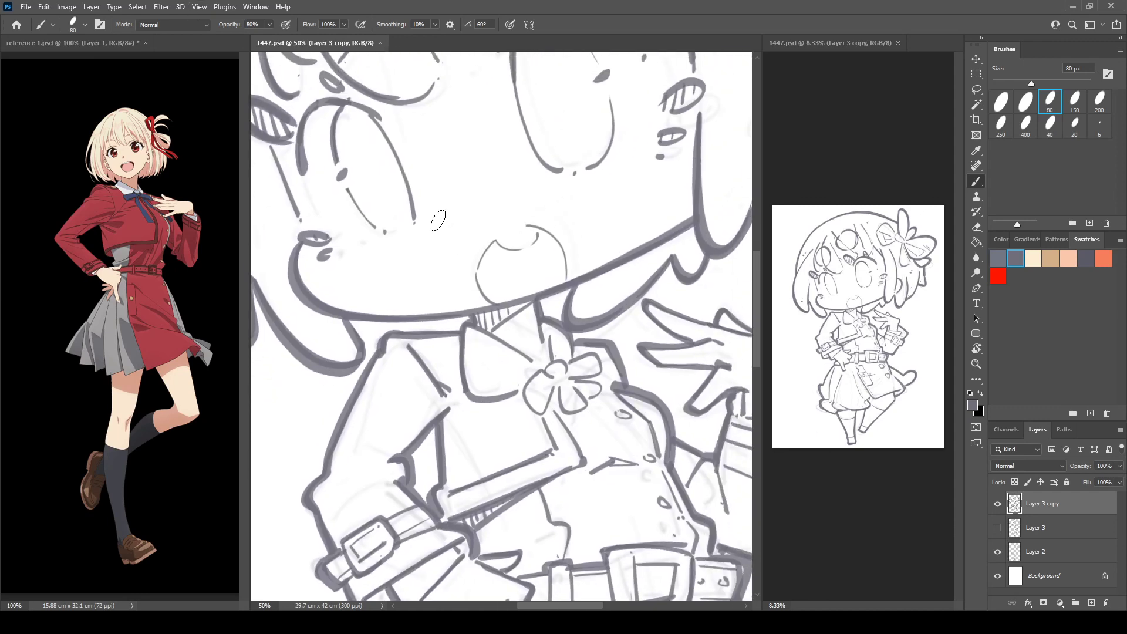
key("ctrl+minus")
key("ctrl+minus")
key("ctrl+minus")
key("ctrl+minus")
key("r")
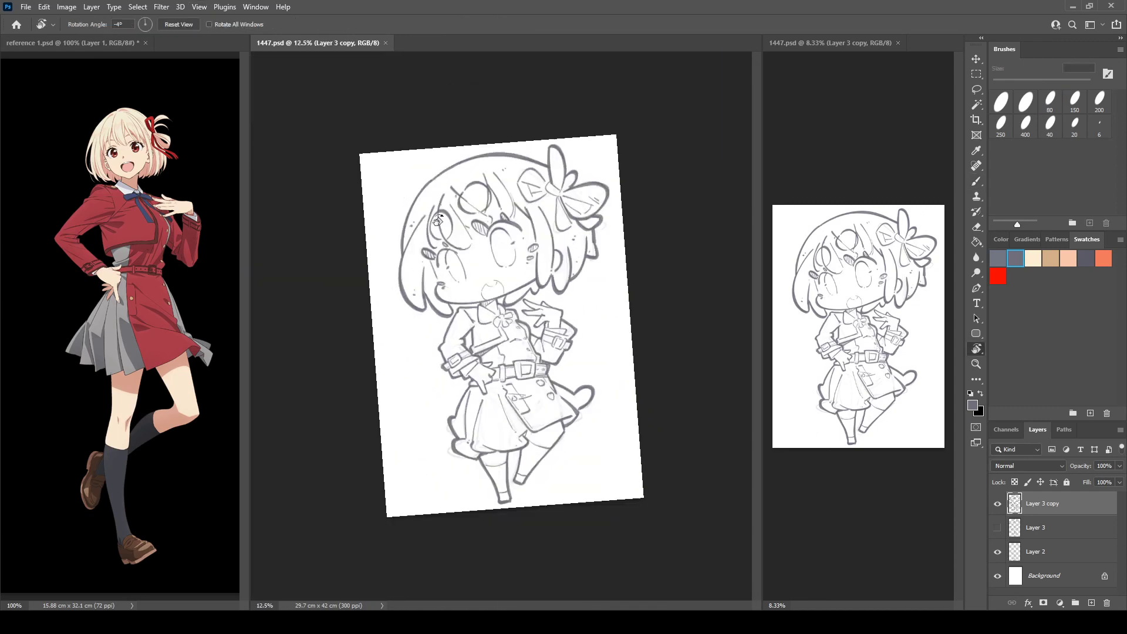
left_click(177, 29)
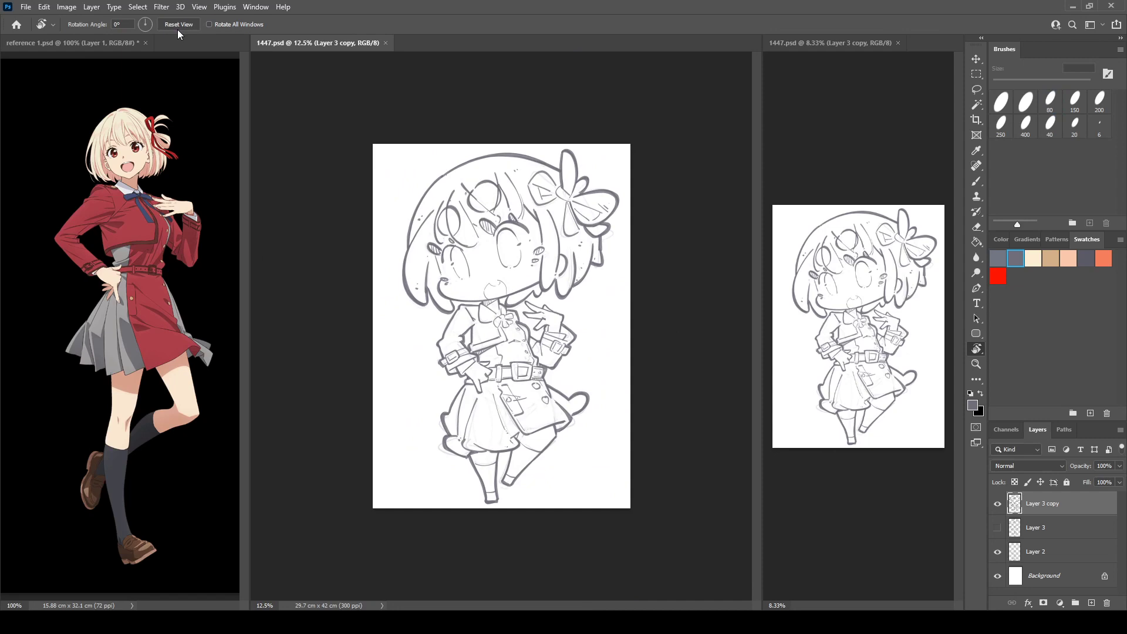
key("ctrl+shift+h")
key("ctrl+shift+h")
key("ctrl+plus")
key("ctrl+plus")
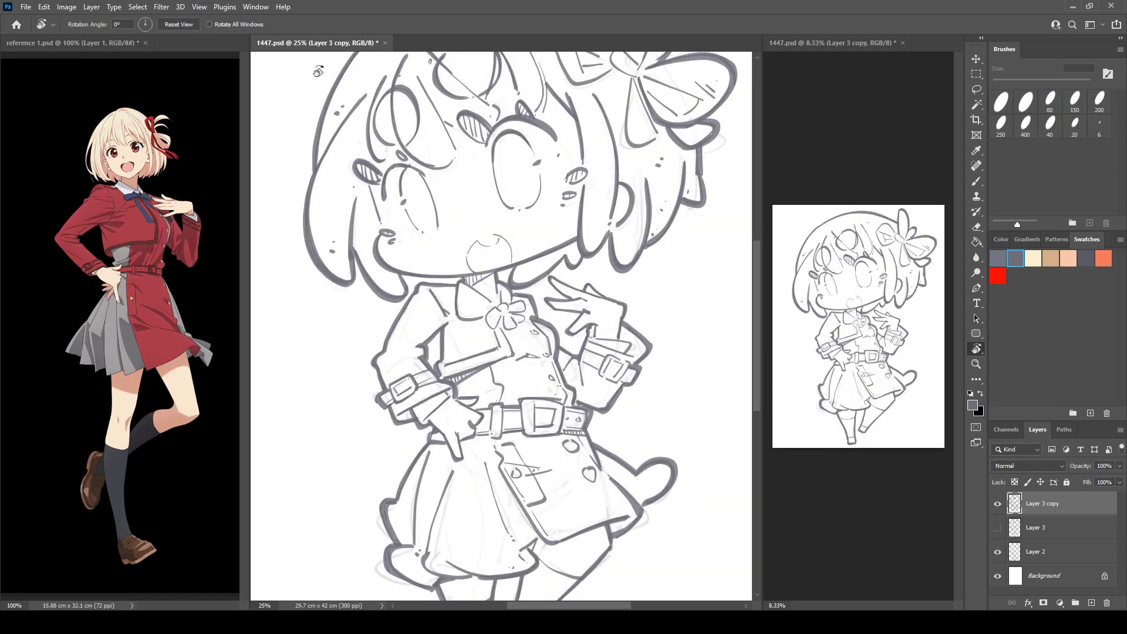
Lasso the smaller eye together with its eyebrow, enlarge them slightly with Free Transform, and deselect
key("l")
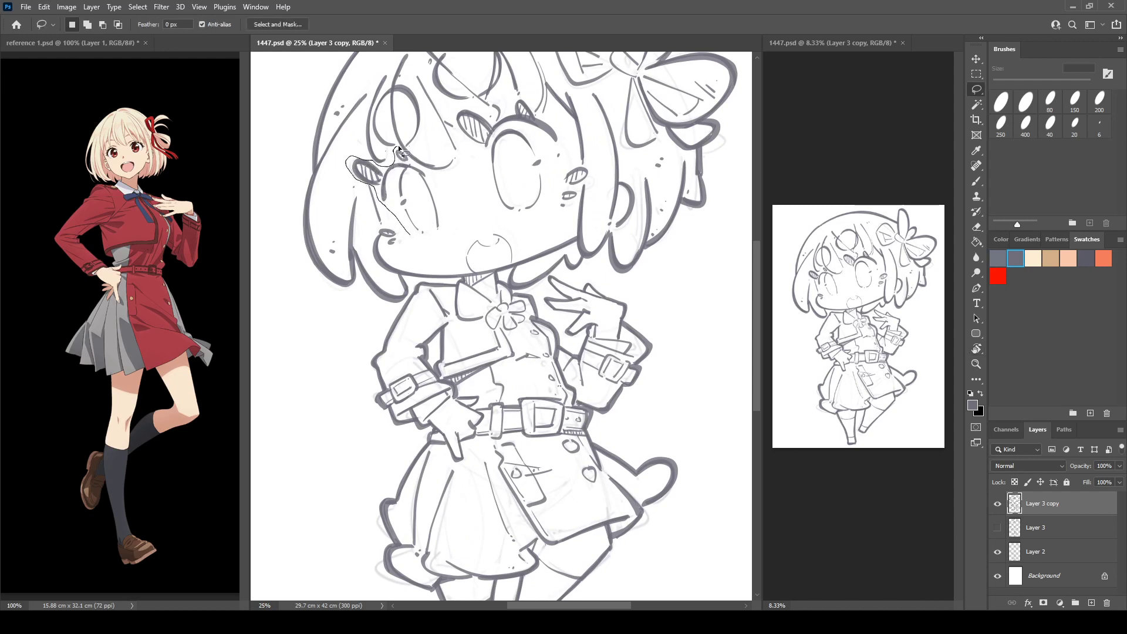
left_click_drag(402, 152, 425, 171)
left_click_drag(439, 237, 438, 241)
left_click_drag(355, 143, 356, 148)
key("ctrl+t")
mouse_move(450, 142)
left_mouse_down()
mouse_move(456, 134)
mouse_move(426, 166)
left_mouse_up()
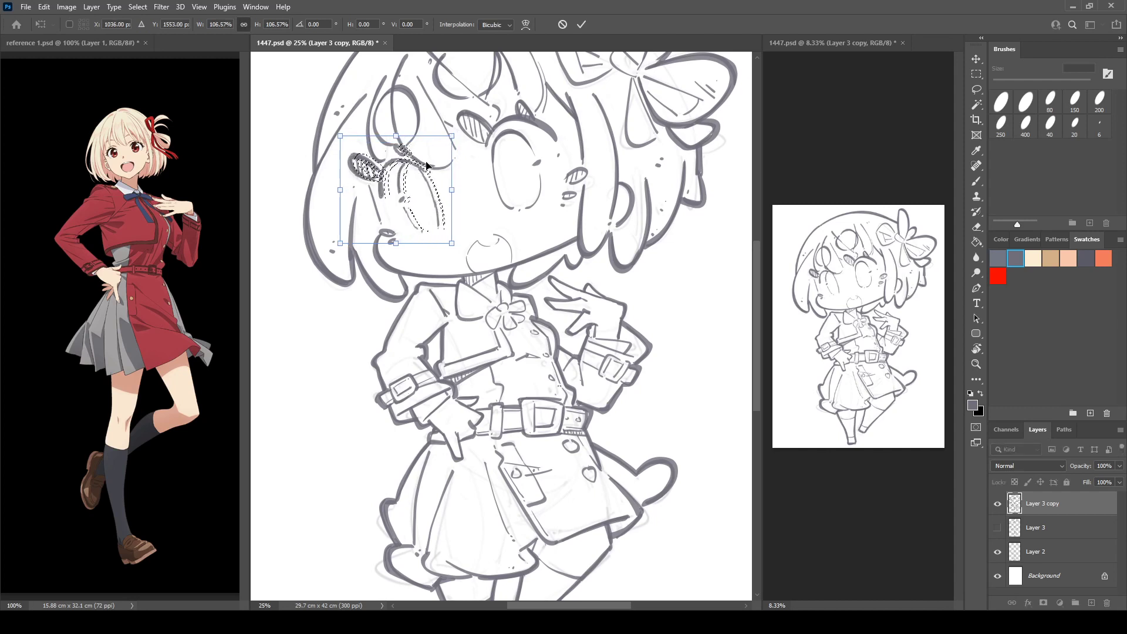
key("Return")
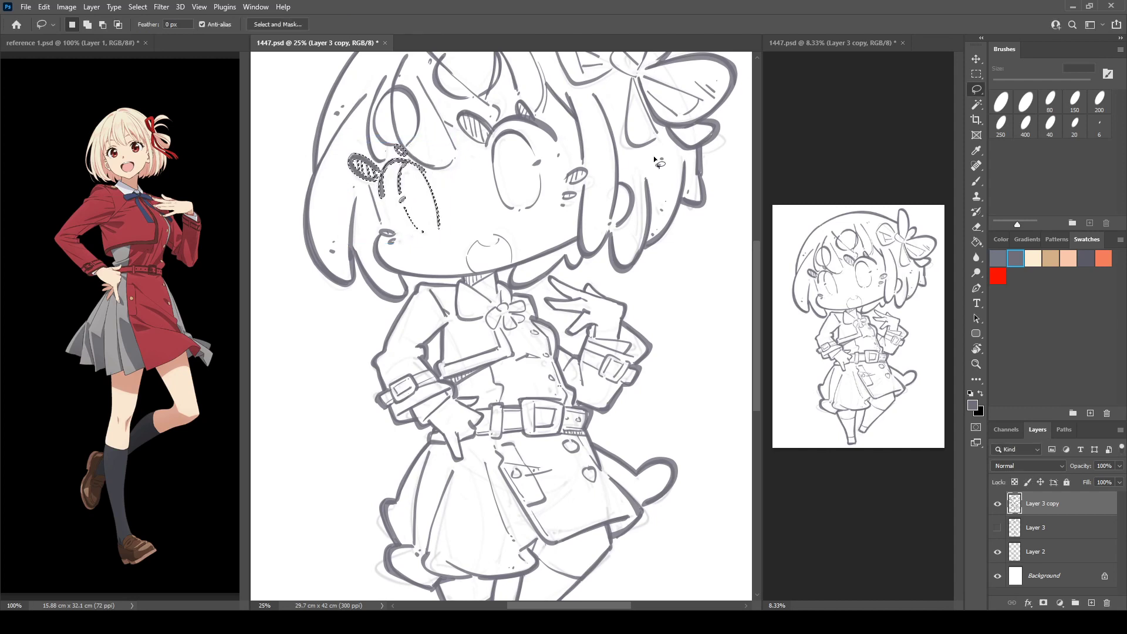
key("ctrl+d")
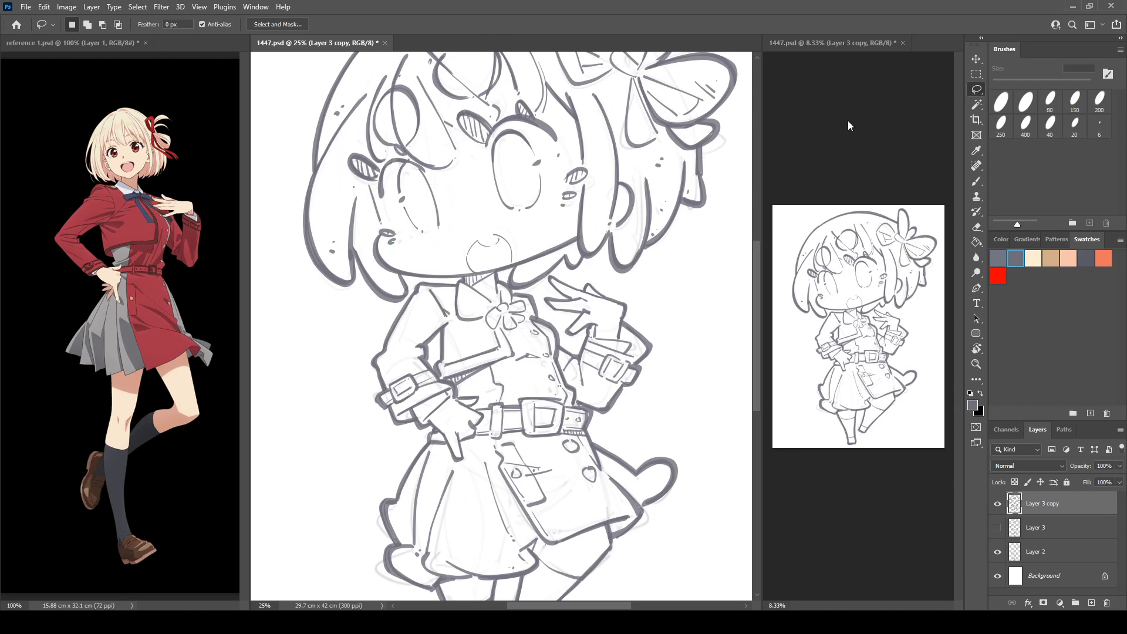
Reselect the smaller eye and its eyebrow, fine-tune their placement with Free Transform, and clear the selection
left_click_drag(401, 150, 432, 145)
key("ctrl+t")
key("Return")
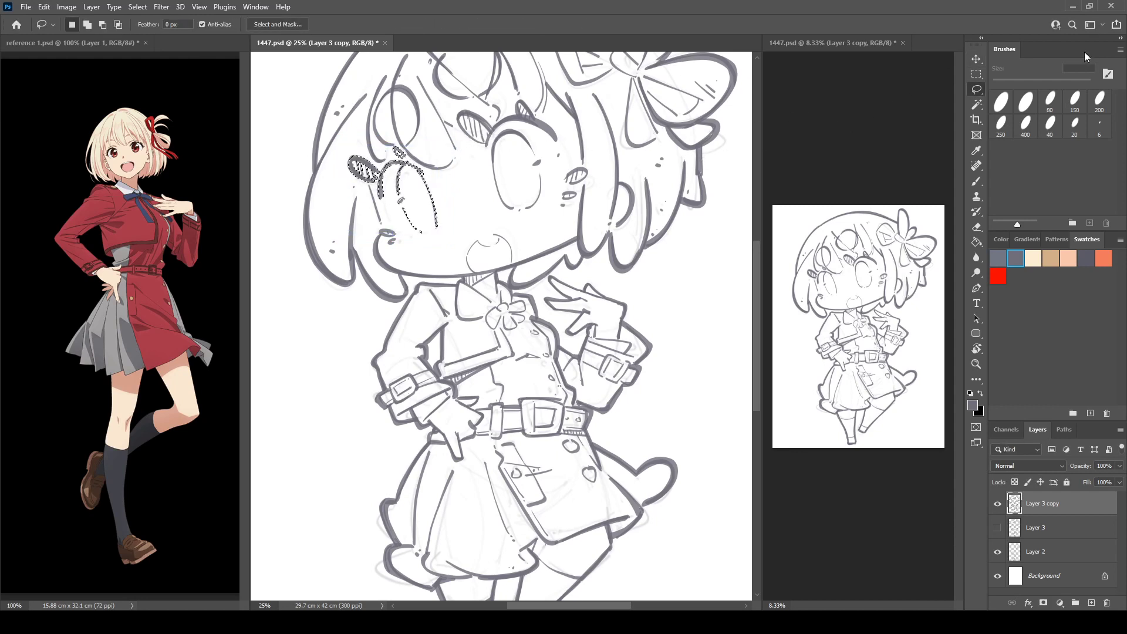
left_click(977, 59)
key("ctrl+d")
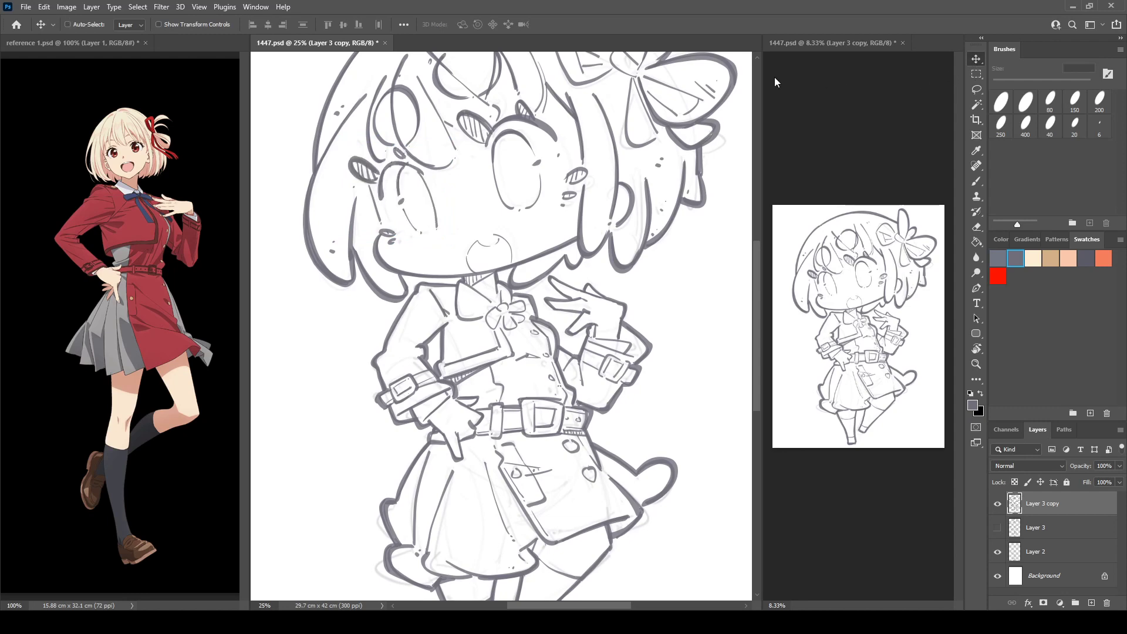
Check the adjusted eye with the canvas mirrored, restore the orientation, and save the drawing
key("ctrl+shift+h")
key("ctrl+shift+h")
key("ctrl+s")
left_click_drag(557, 192, 553, 229)
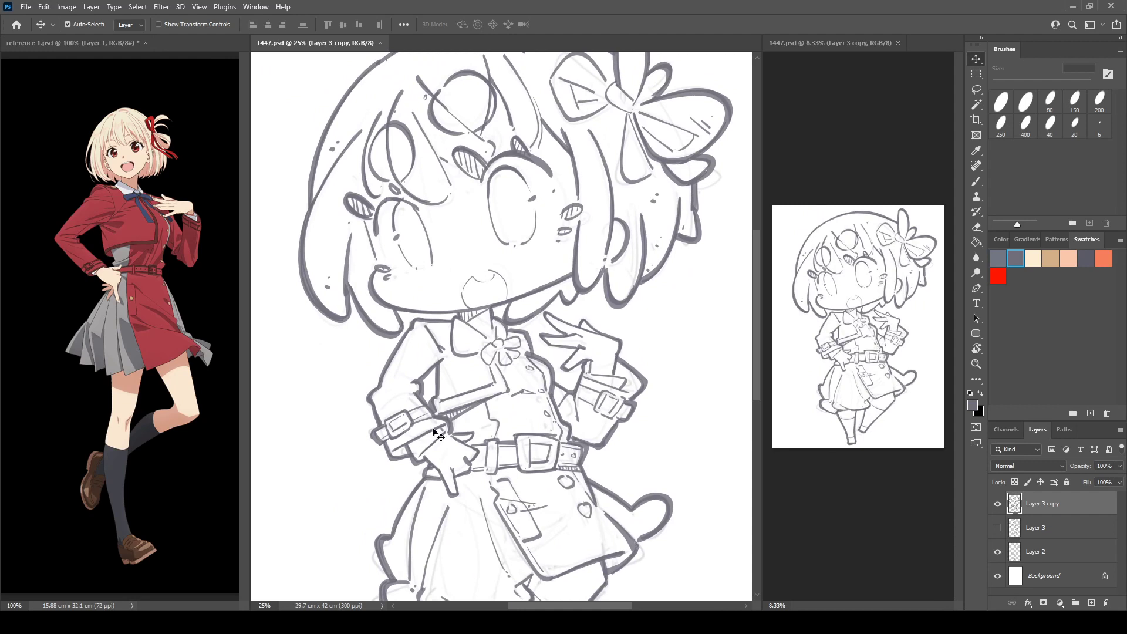